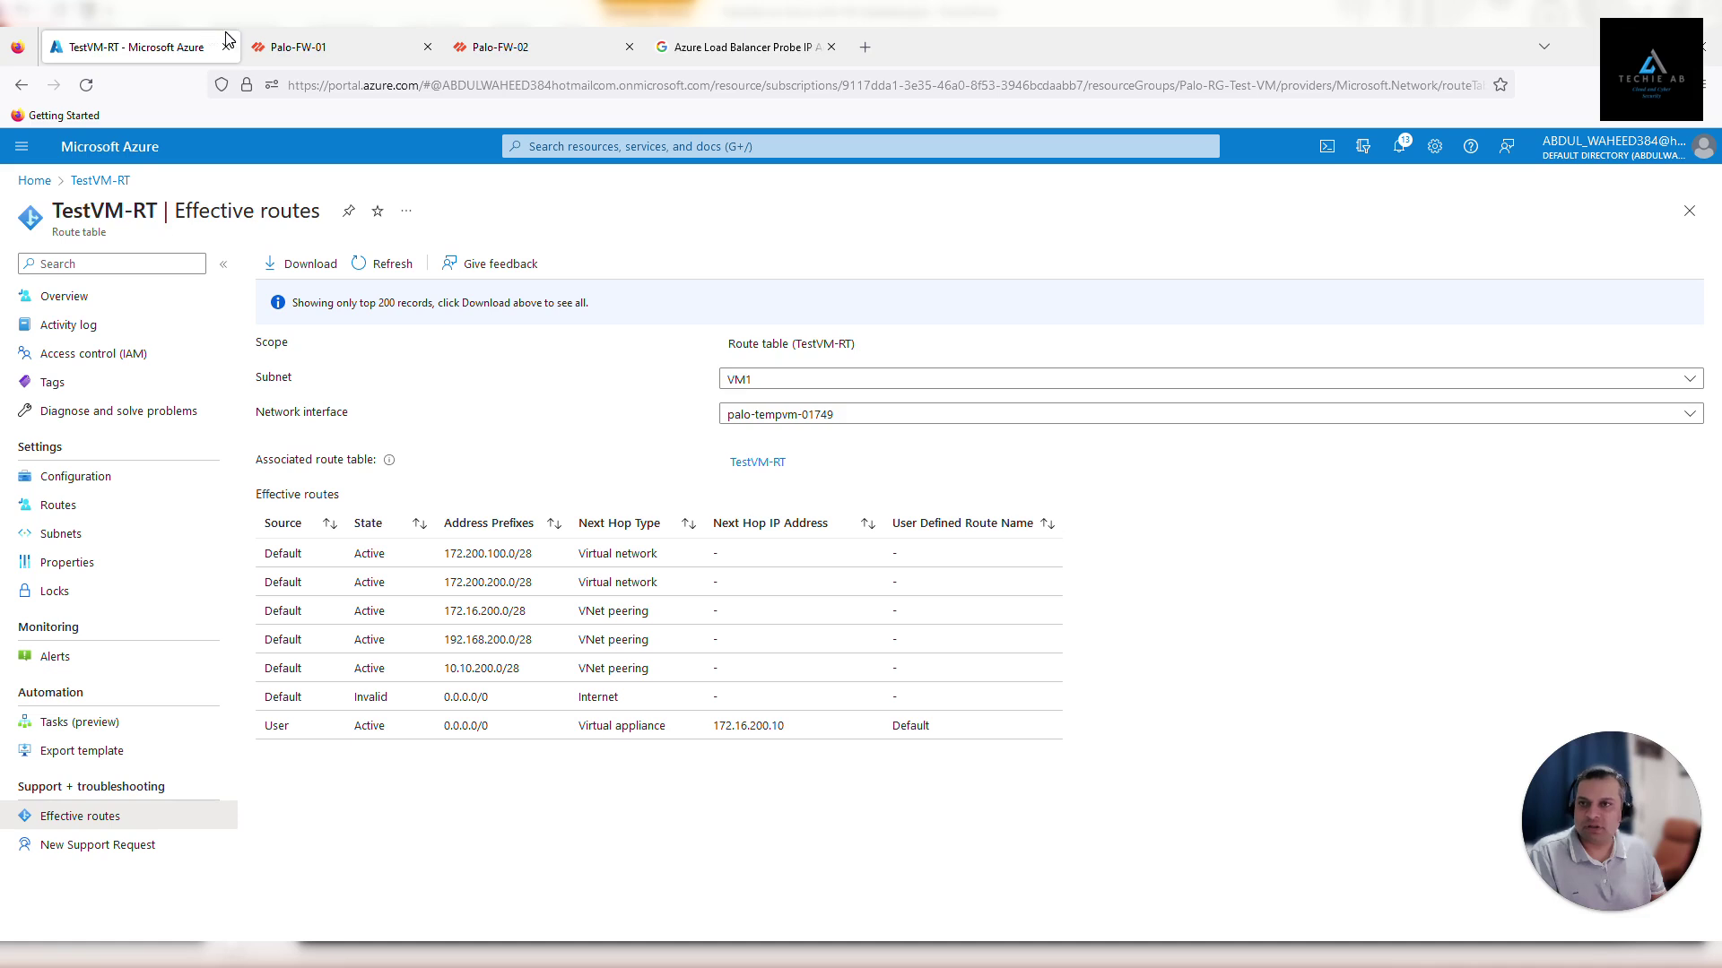
- Review the LB-EXT-01 load balancing rule of the Palo-LB-Ext-01 load balancer without changing it, and examine its Insights topology
left_click(122, 154)
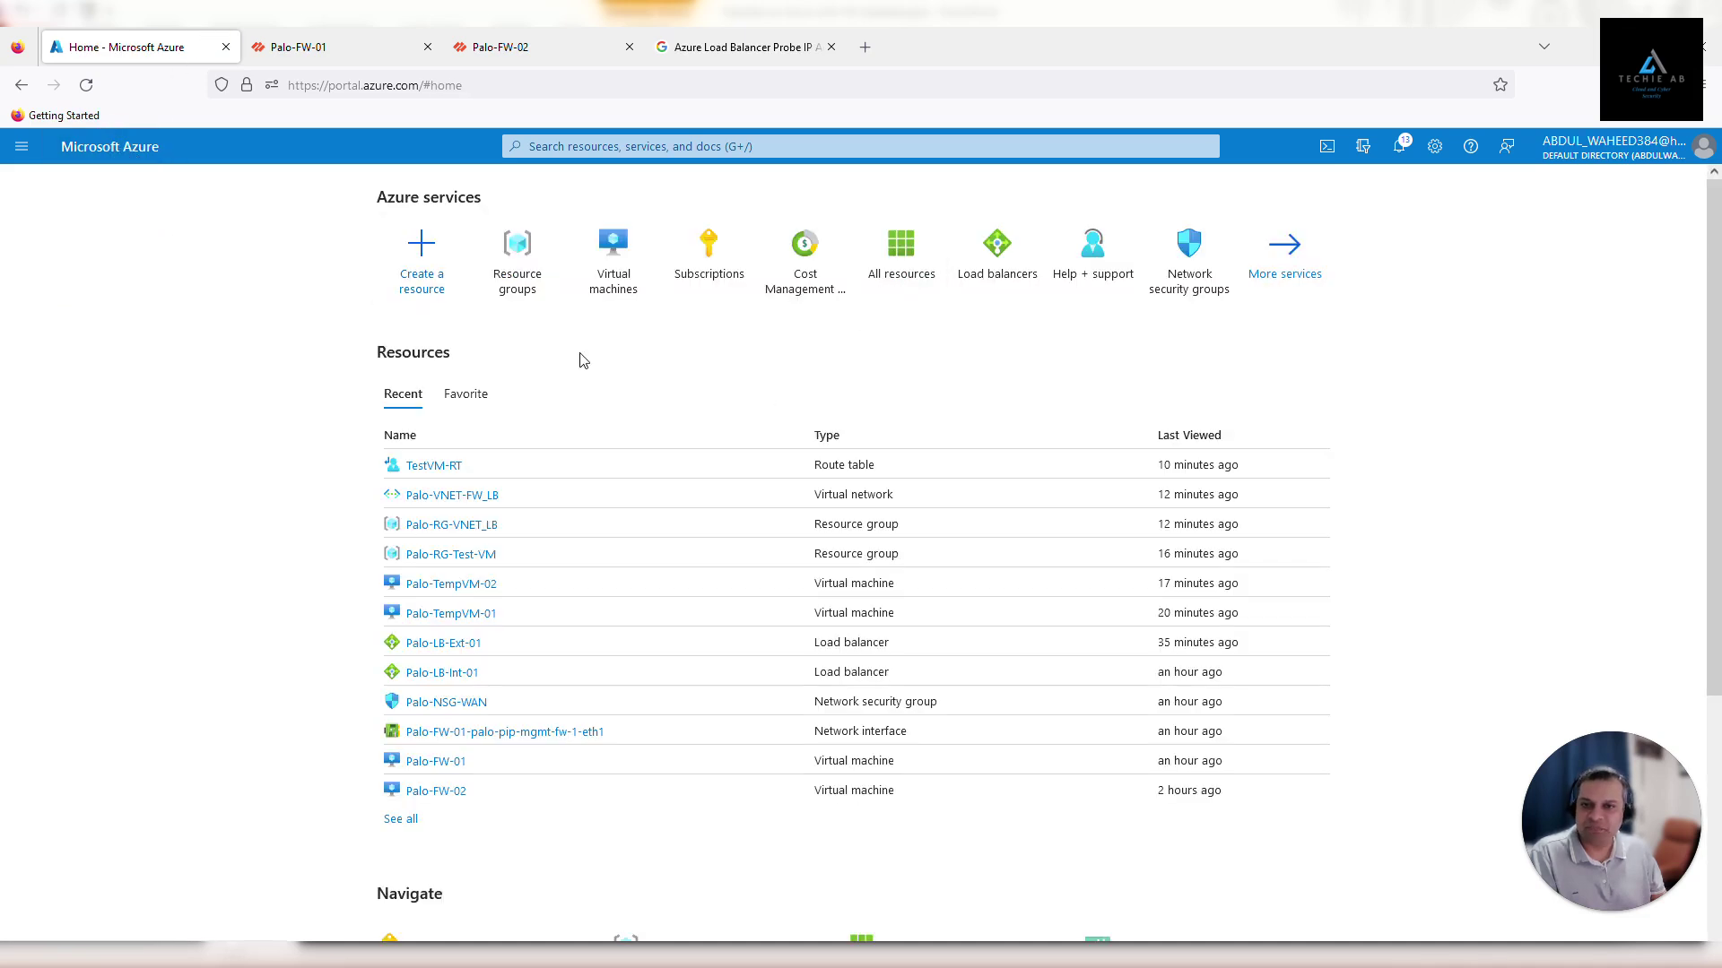
left_click(443, 645)
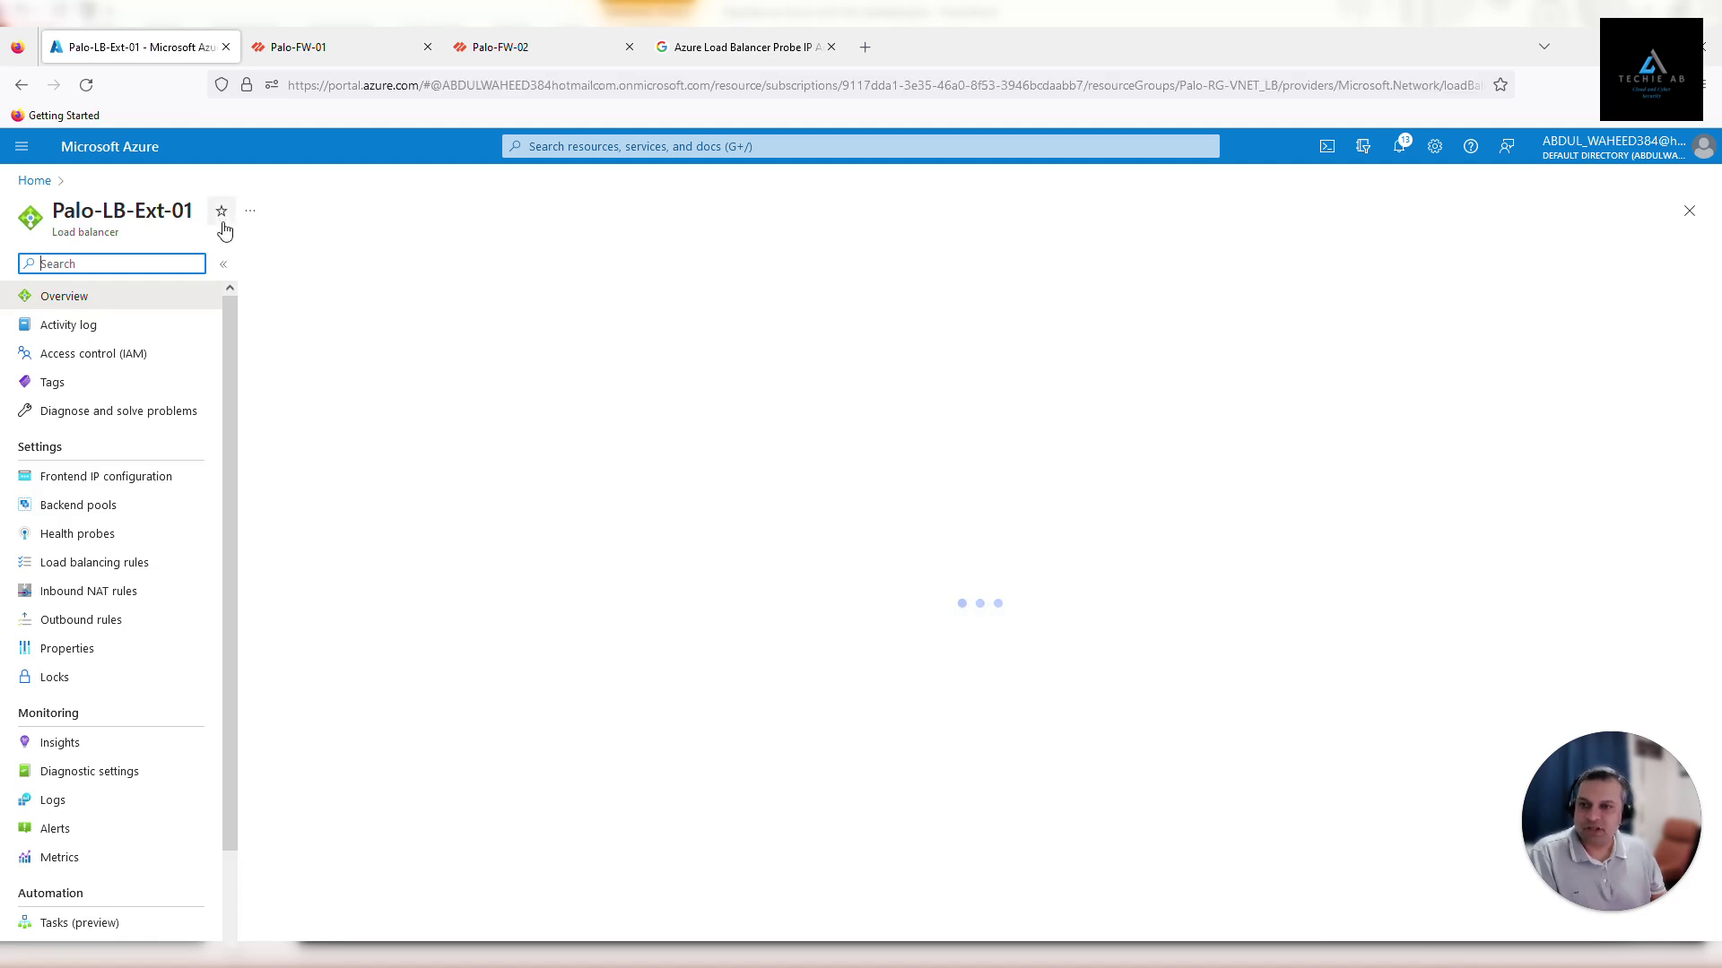
left_click(68, 567)
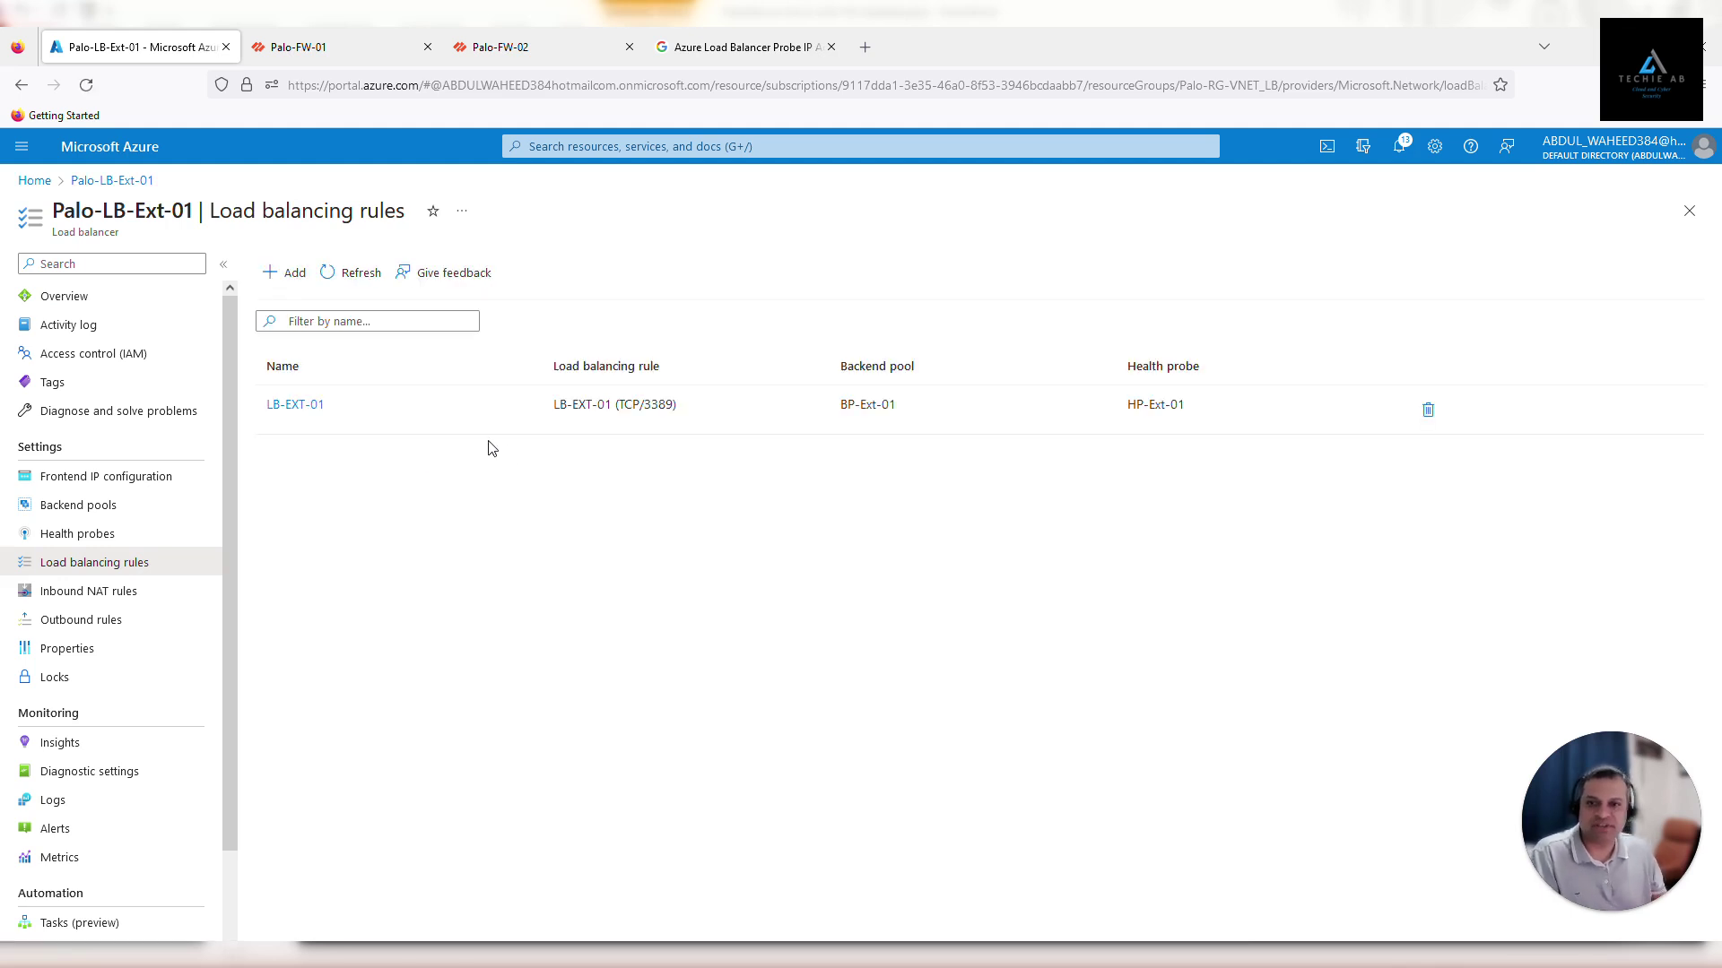
left_click(303, 408)
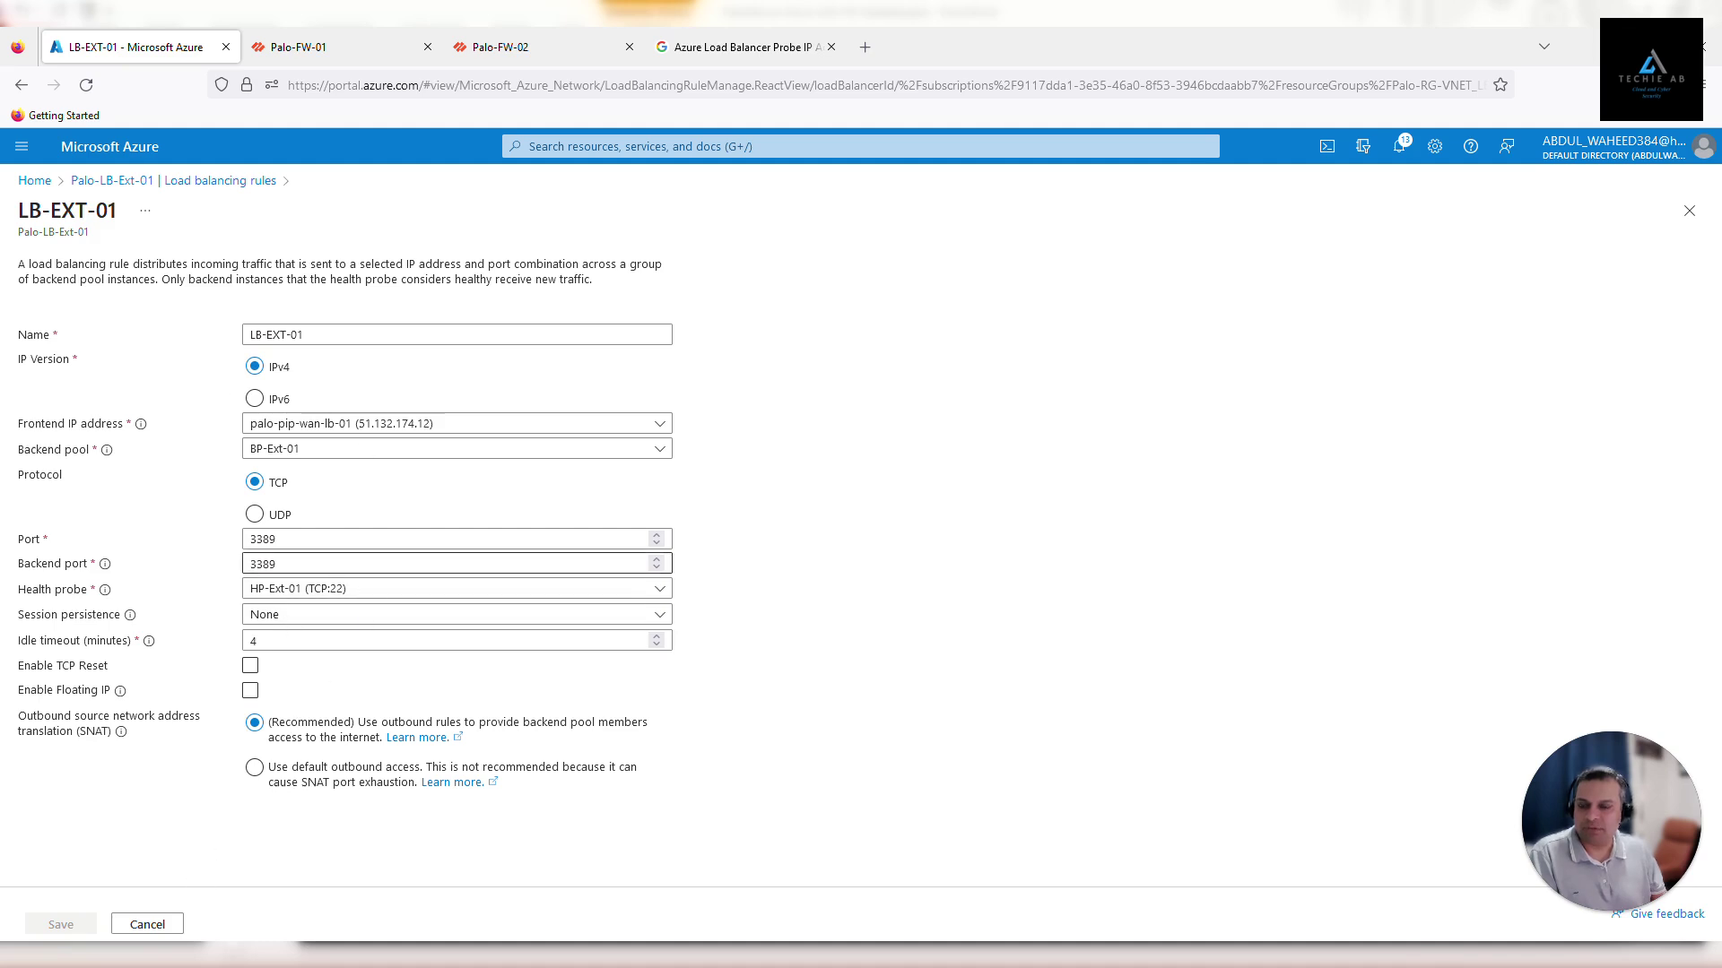
left_click(164, 928)
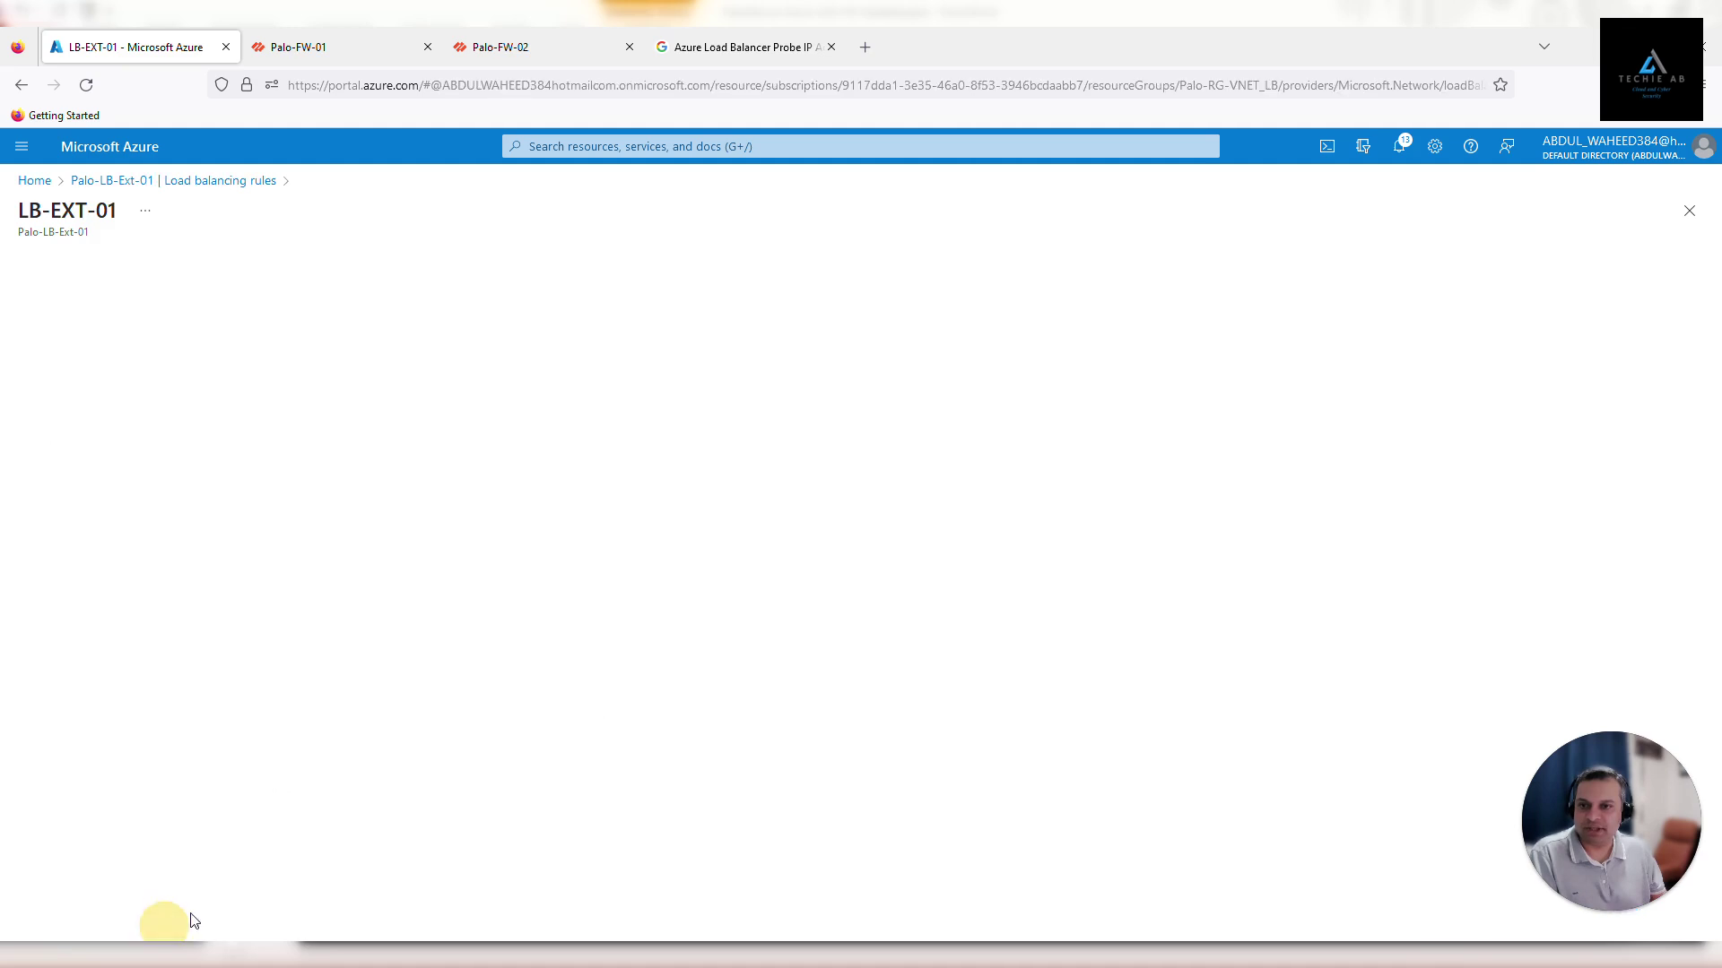
left_click(114, 748)
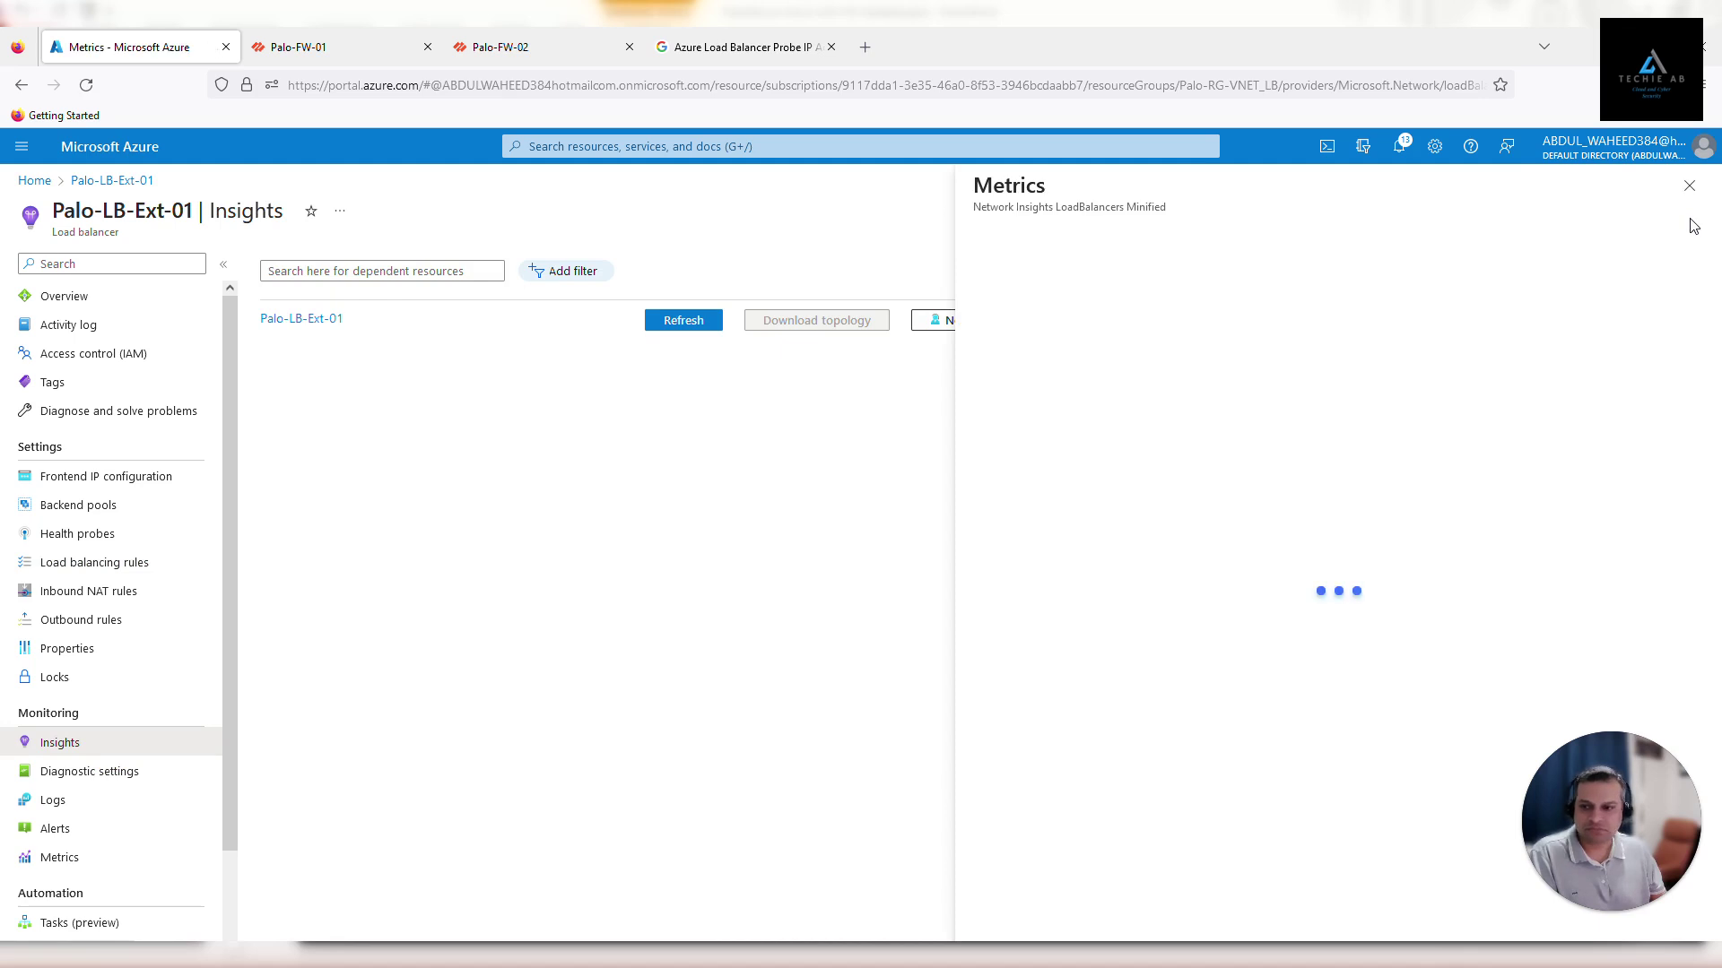
left_click(1689, 195)
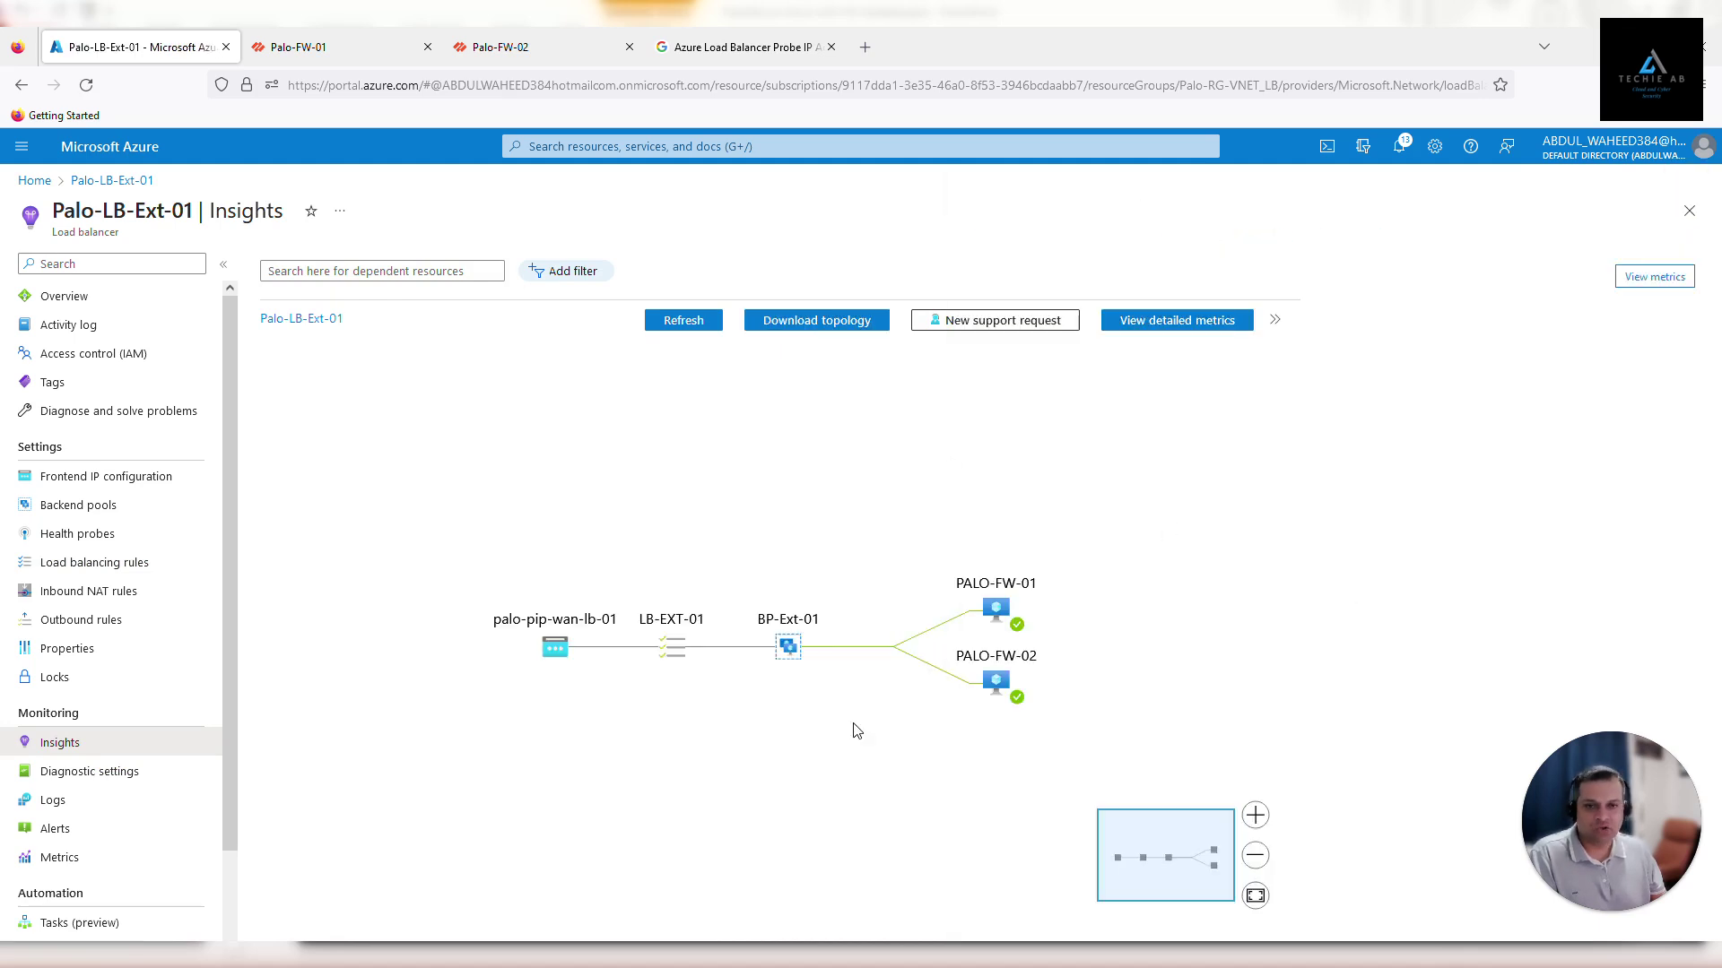
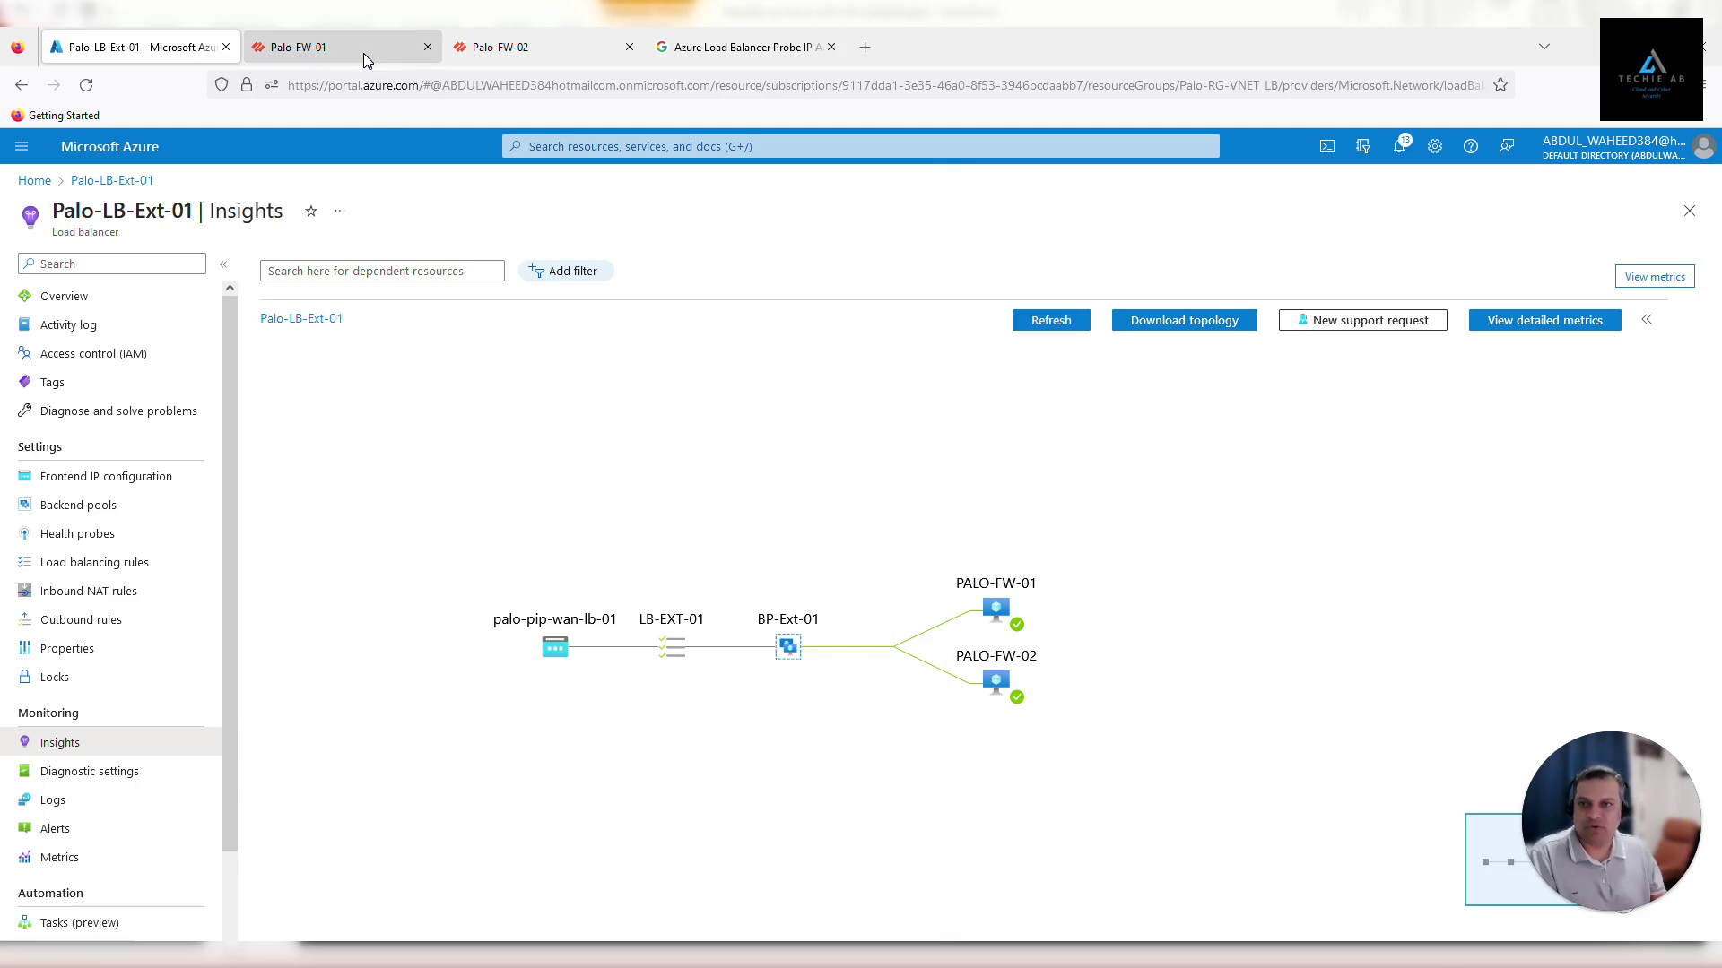
- Switch to the Palo-FW-01 firewall and add a NAT policy rule named Temp_RDP_IN below AZ_LB_Probe_WAN
left_click(351, 50)
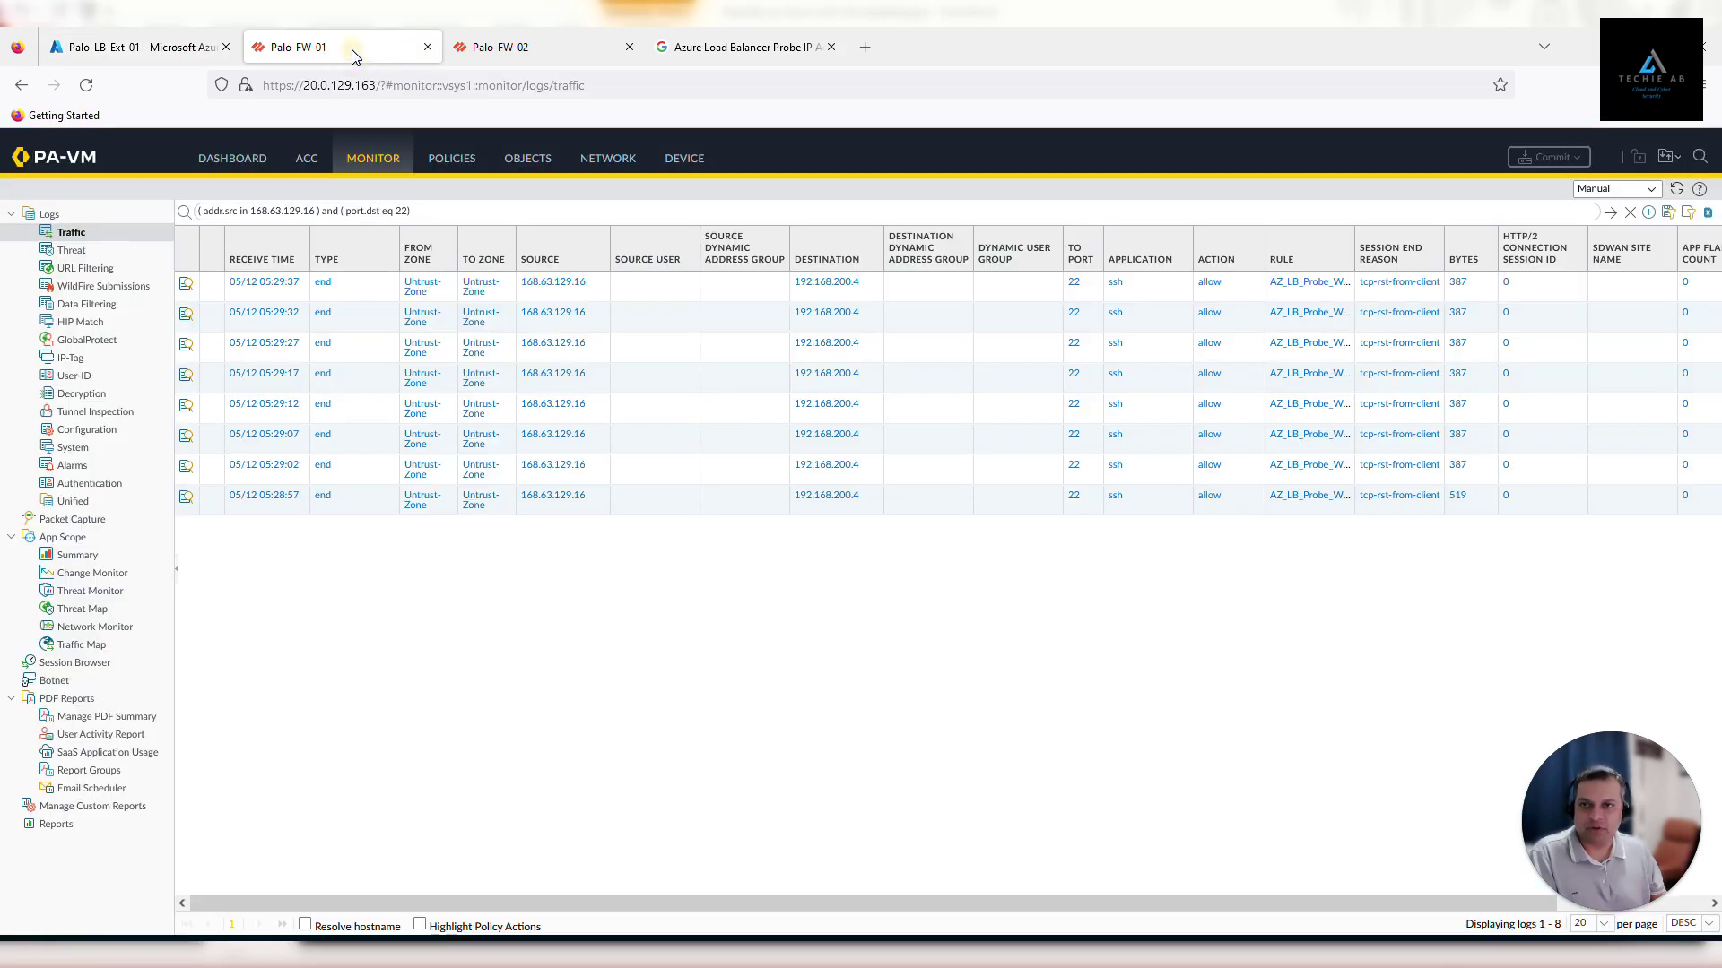
left_click(449, 168)
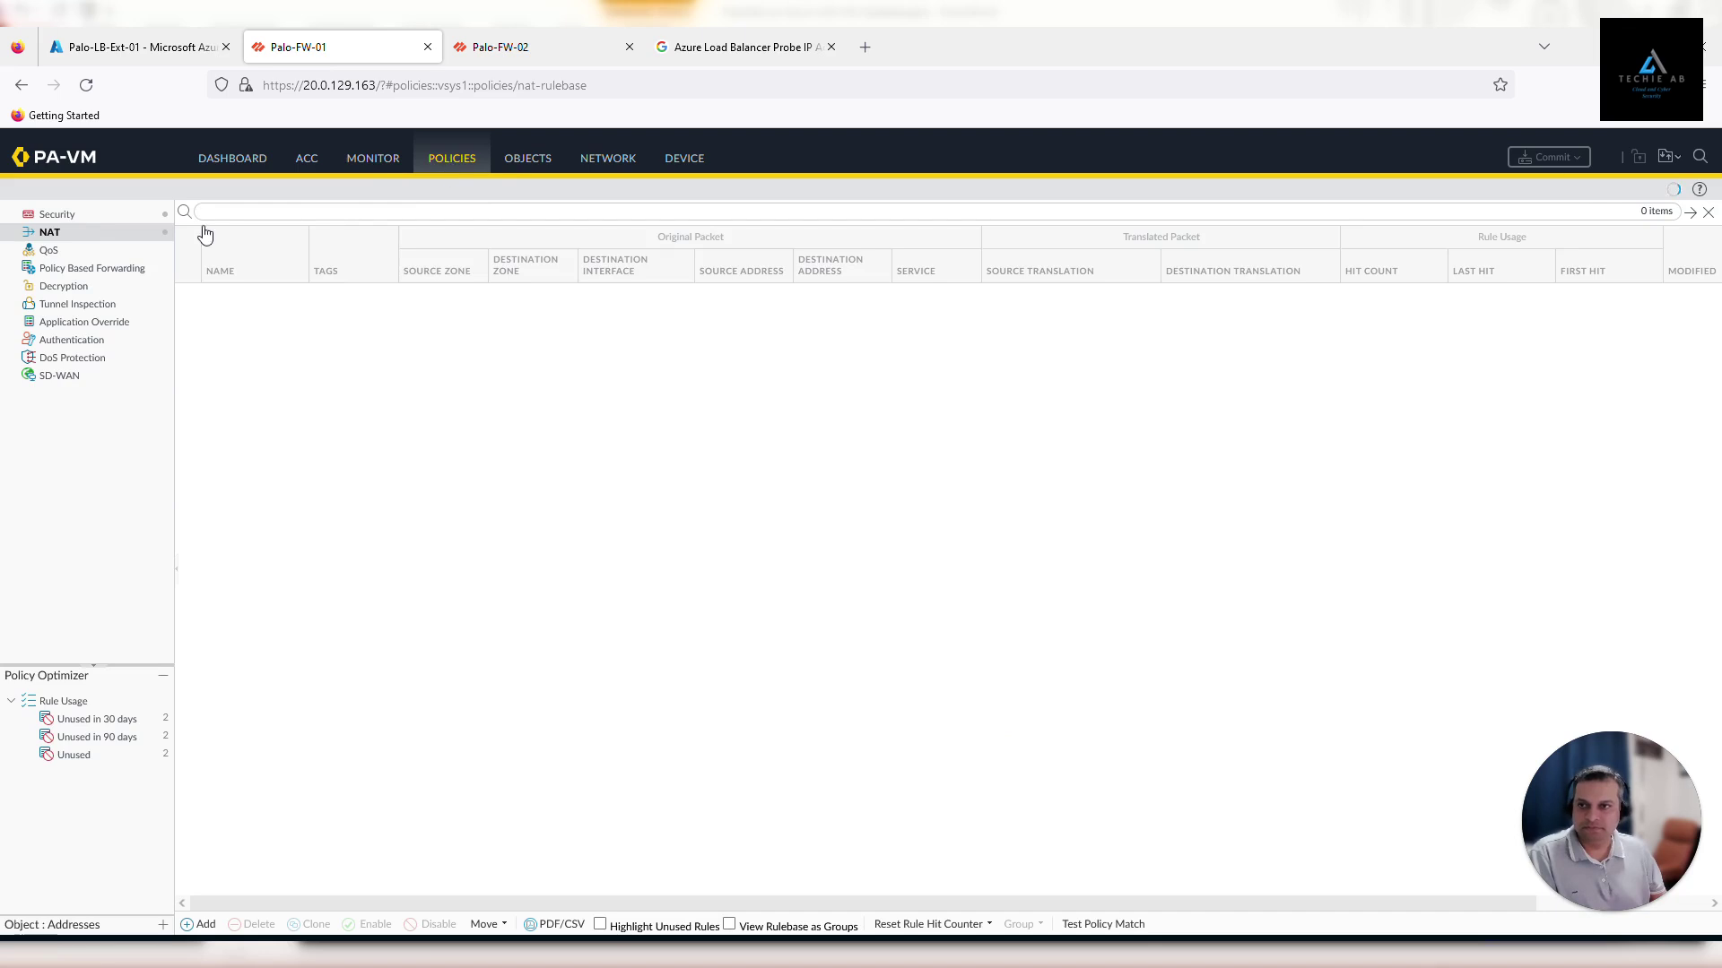
left_click(47, 235)
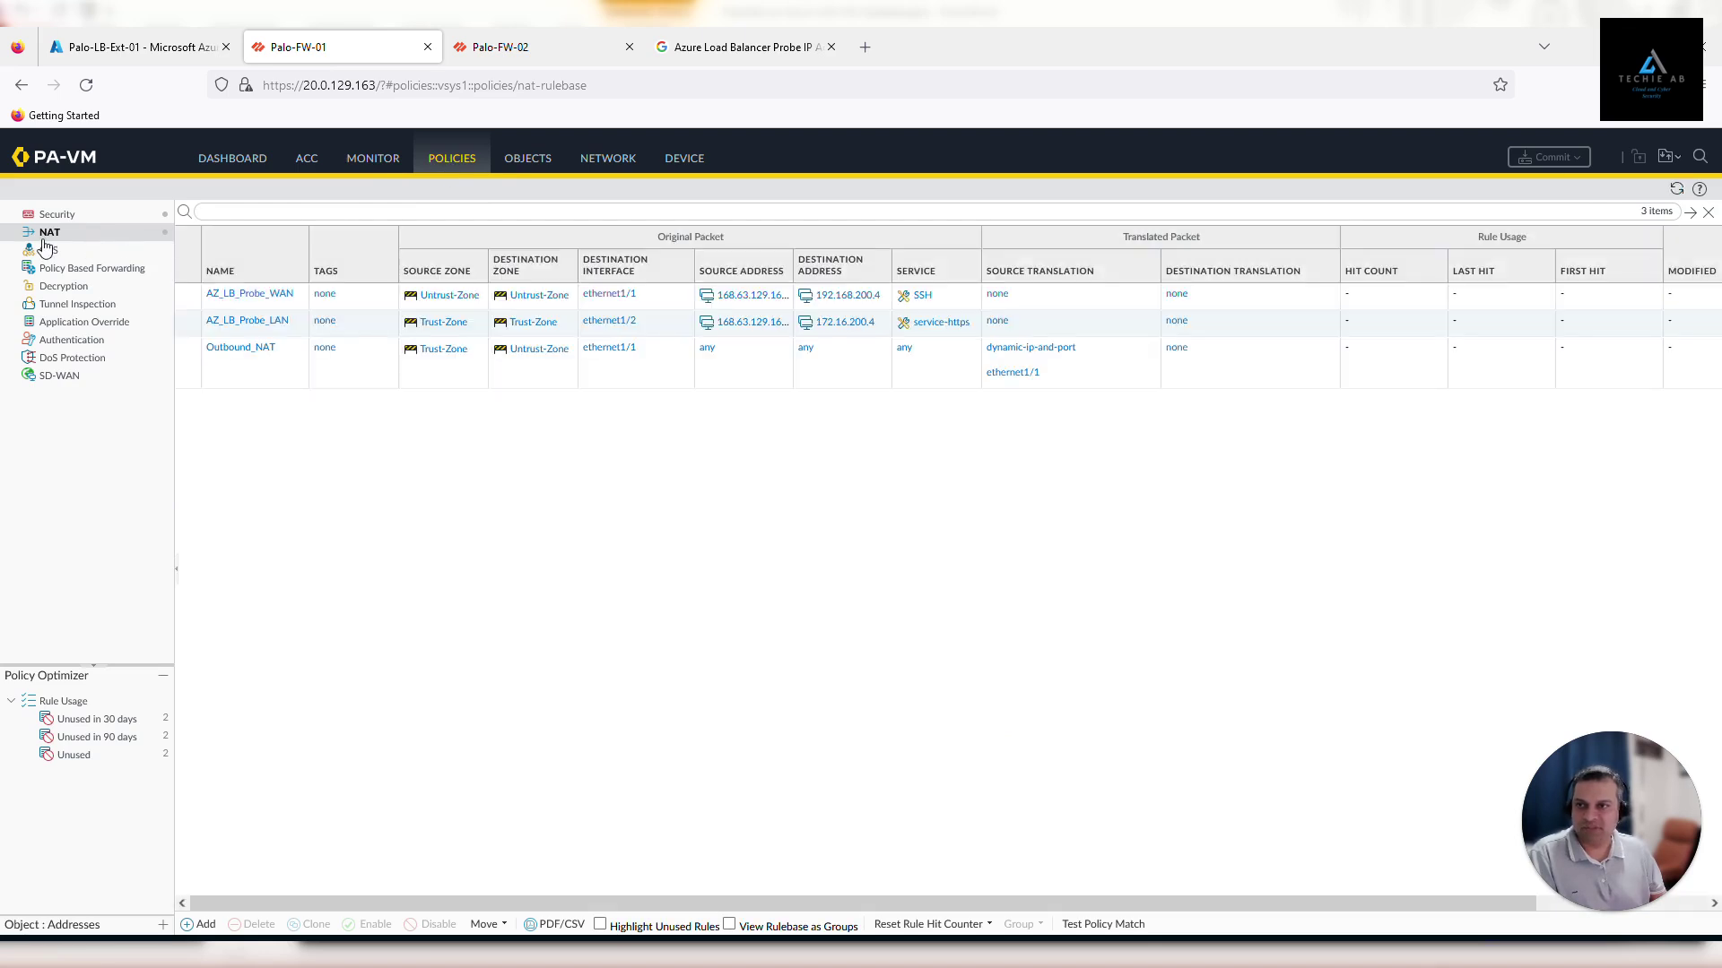
left_click(187, 296)
left_click(203, 924)
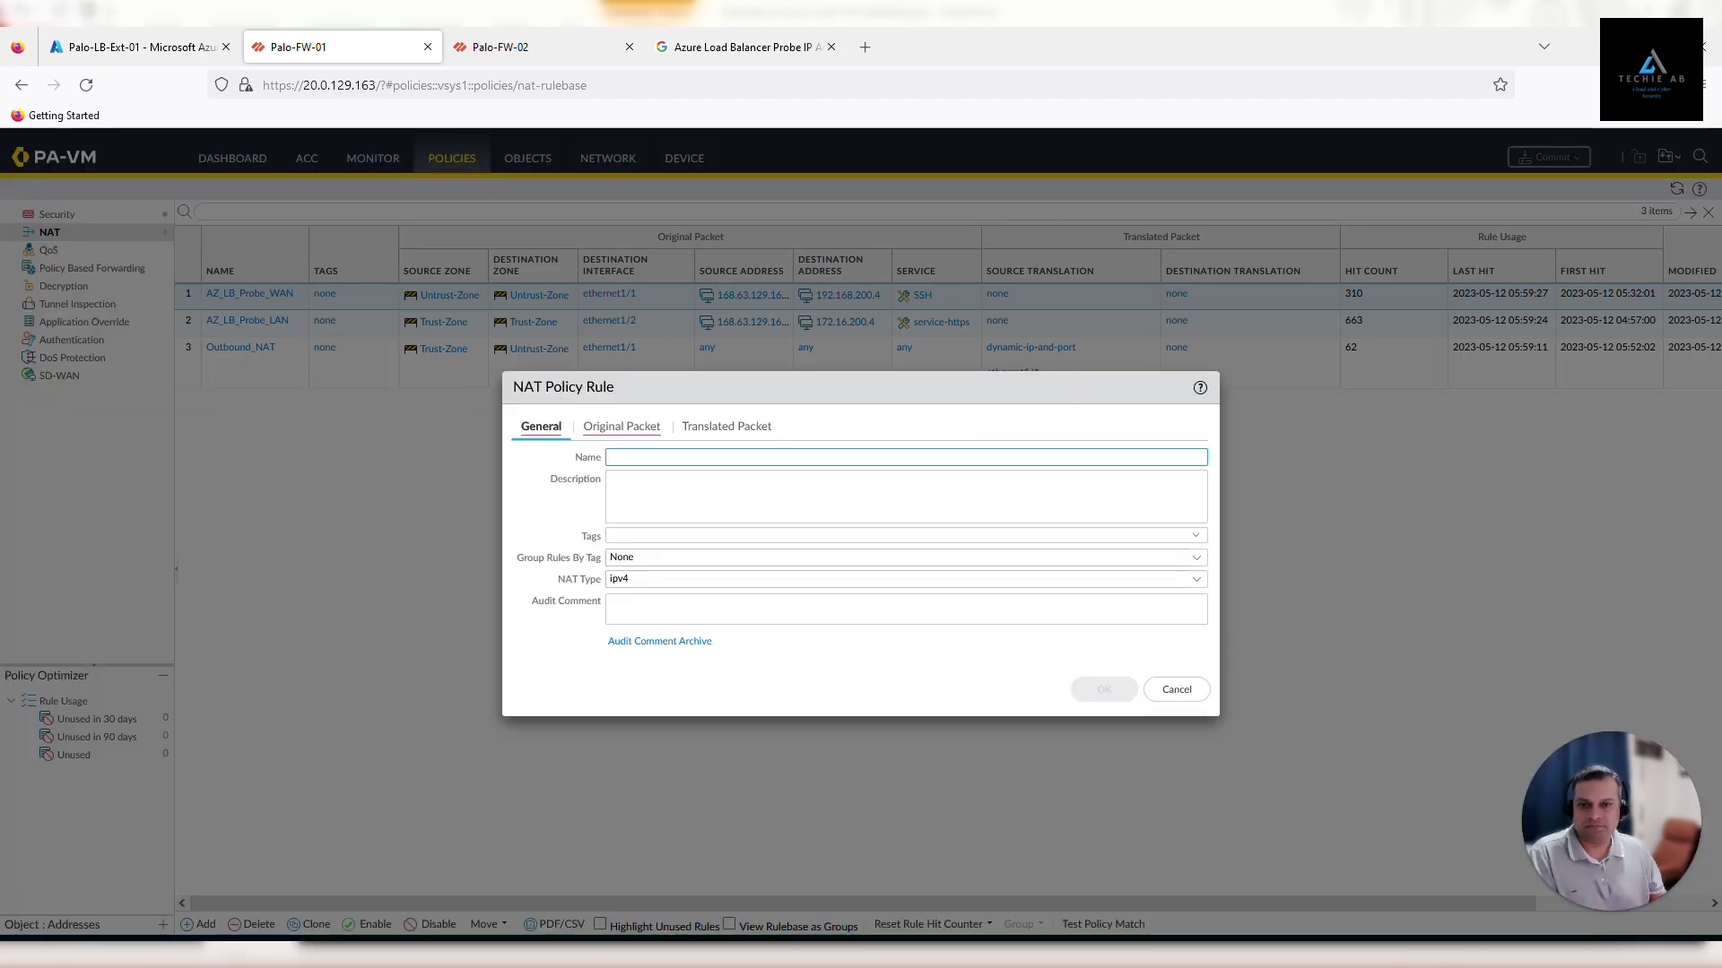
type("Temp_RDP_IN")
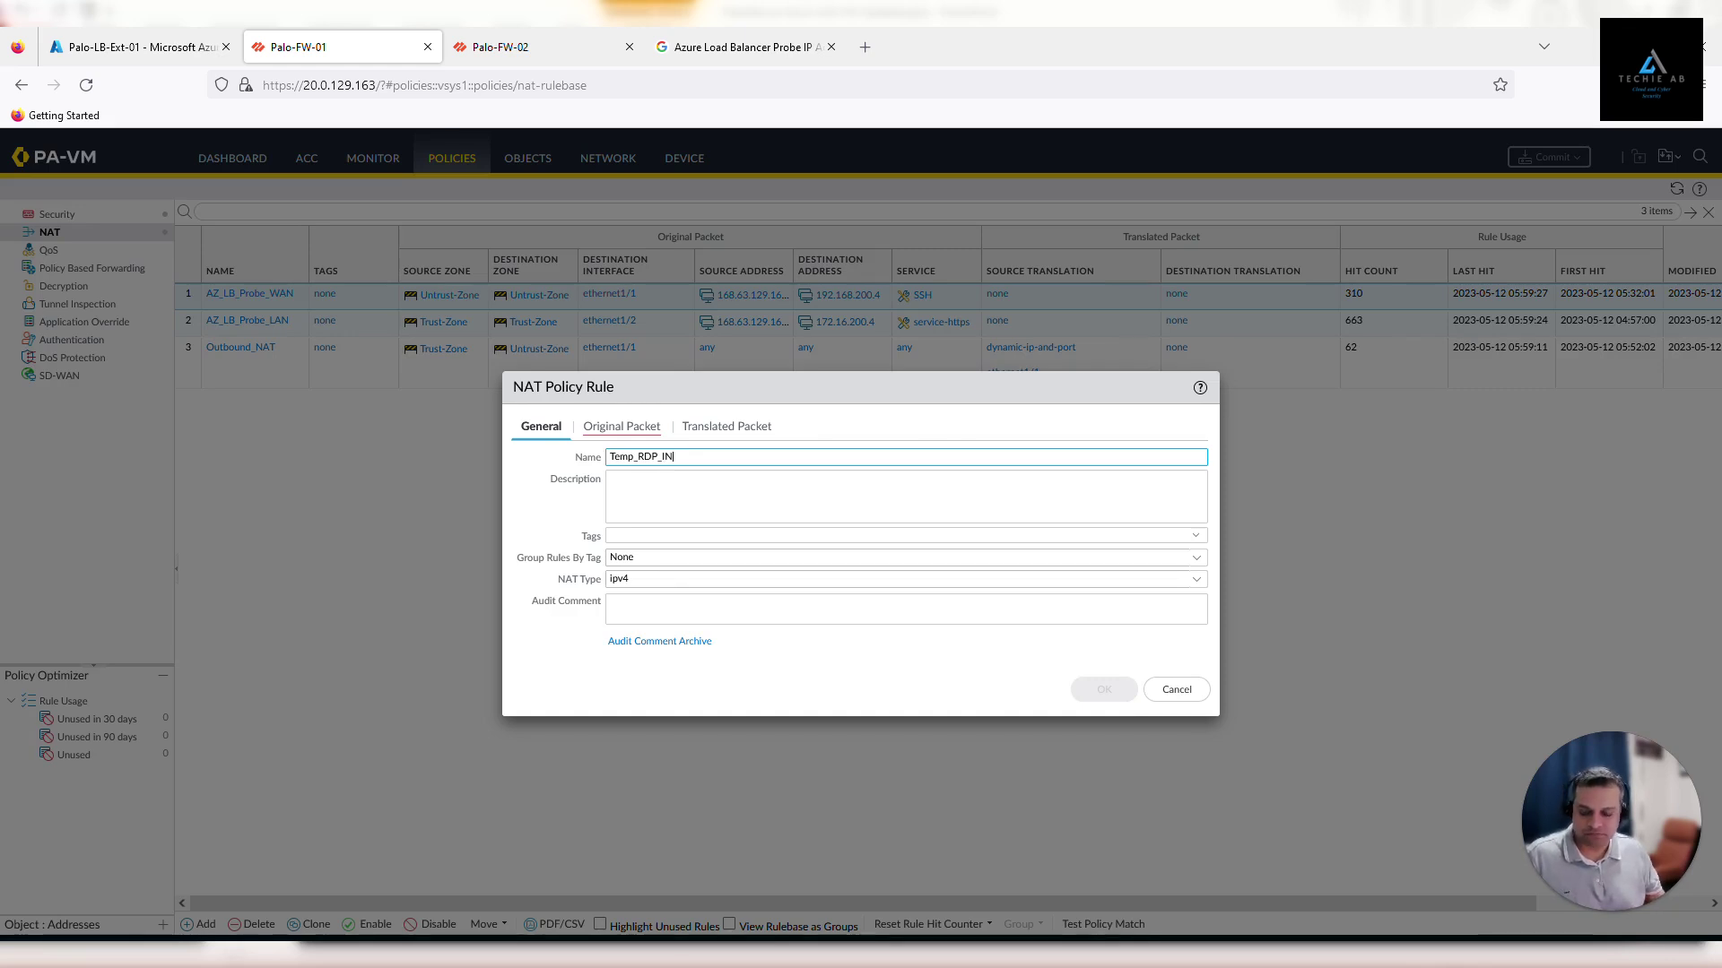
- Set the NAT rule's original packet source and destination zones to Untrust-Zone and its destination interface to ethernet1/1
left_click(596, 432)
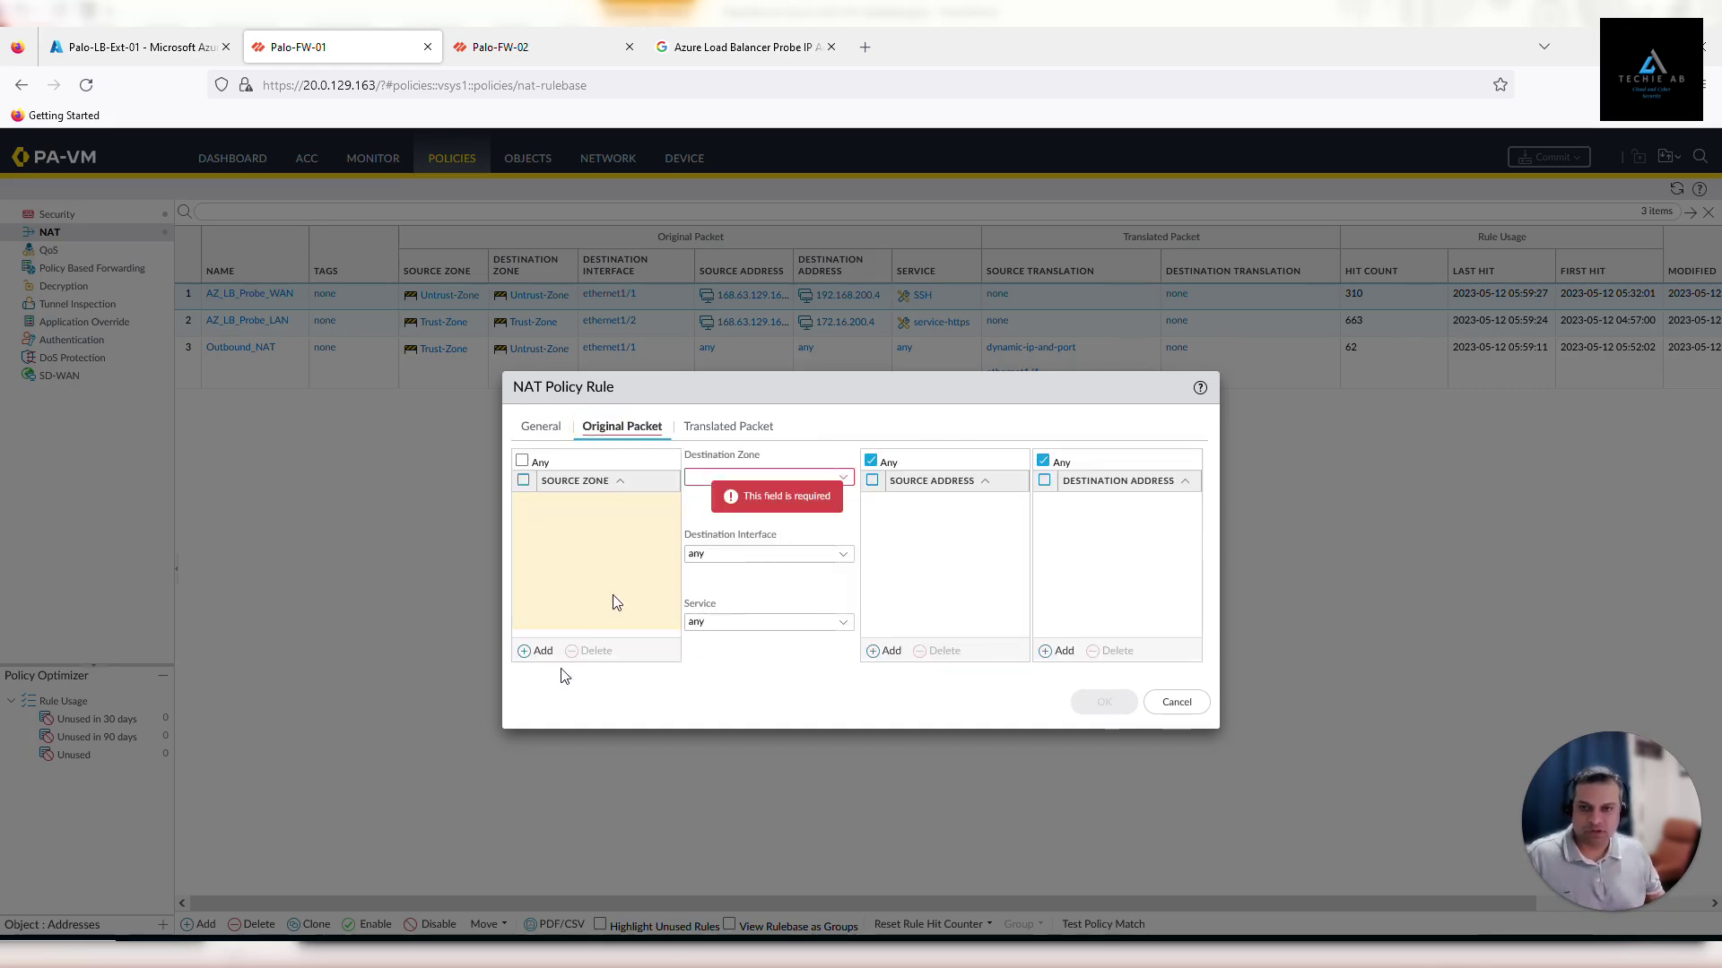
left_click(535, 651)
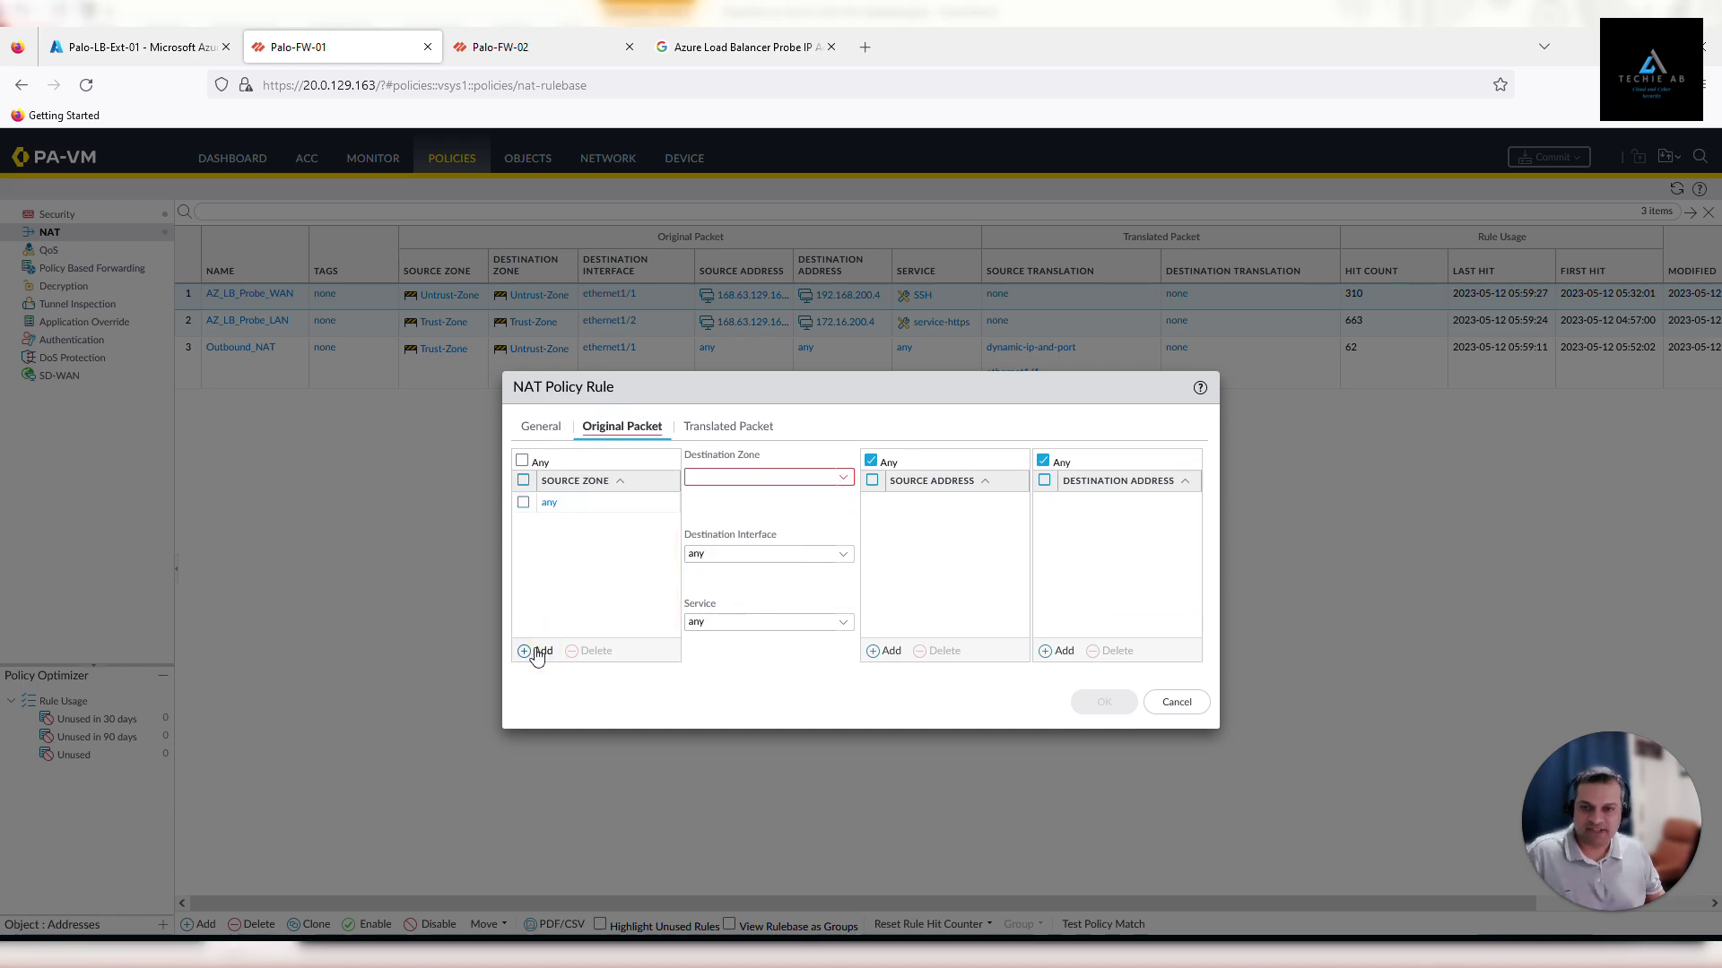
left_click(577, 545)
left_click(588, 575)
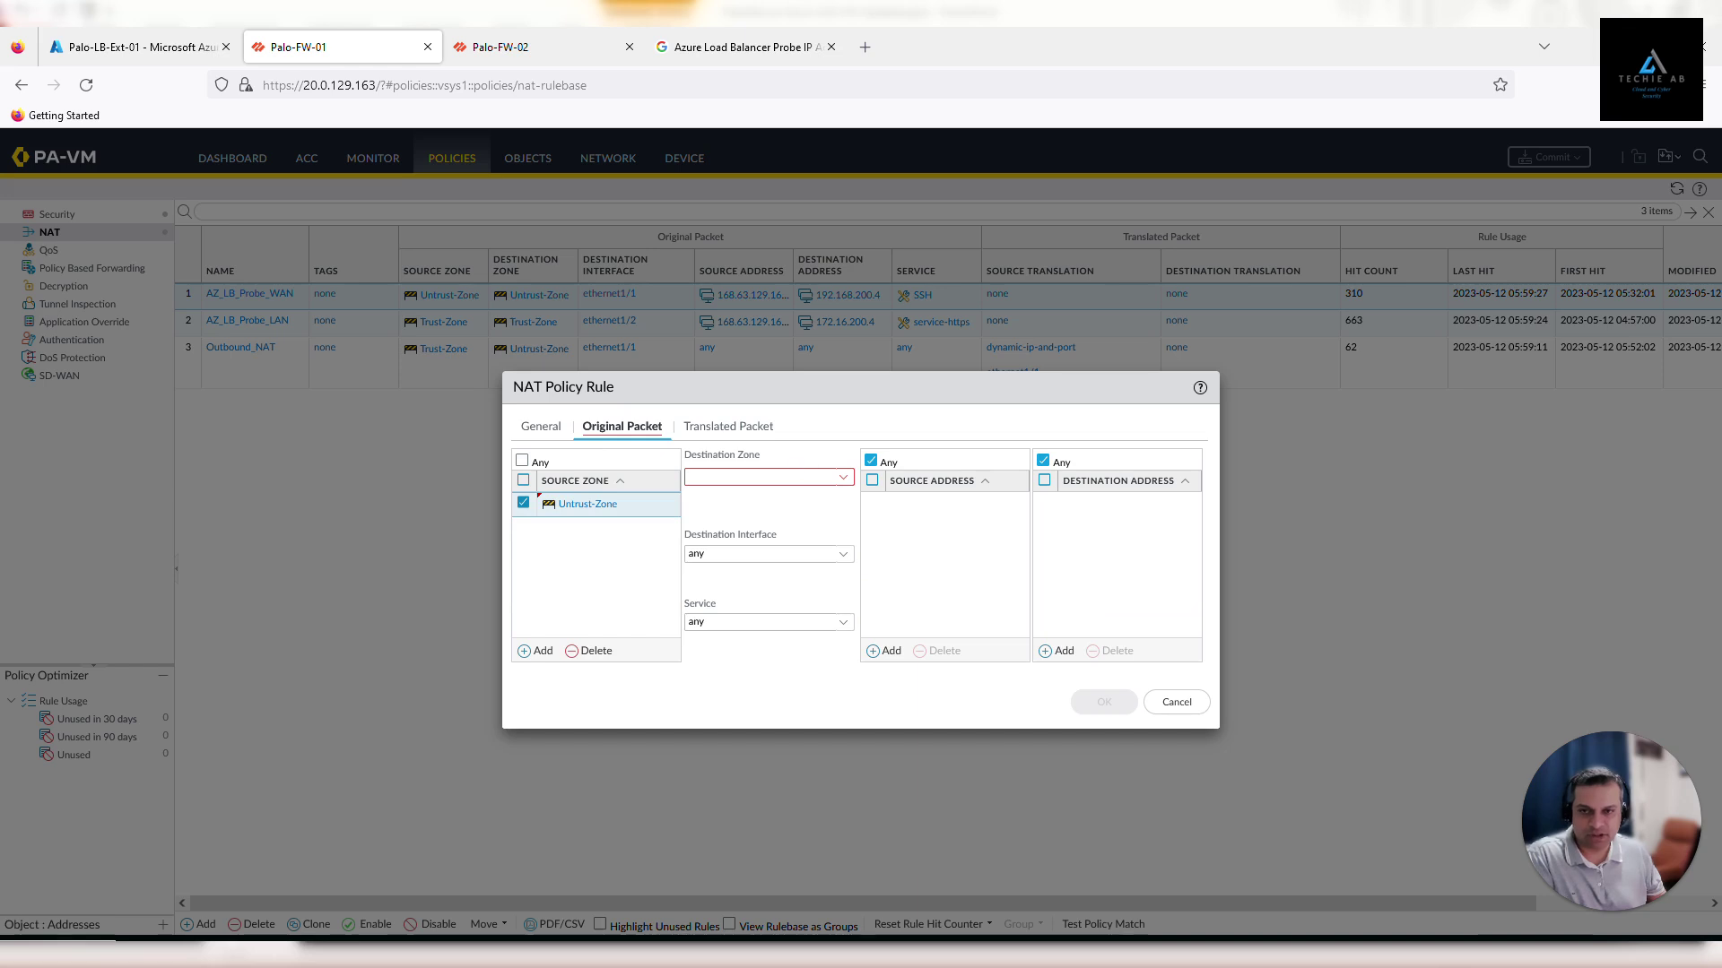
left_click(843, 478)
left_click(753, 520)
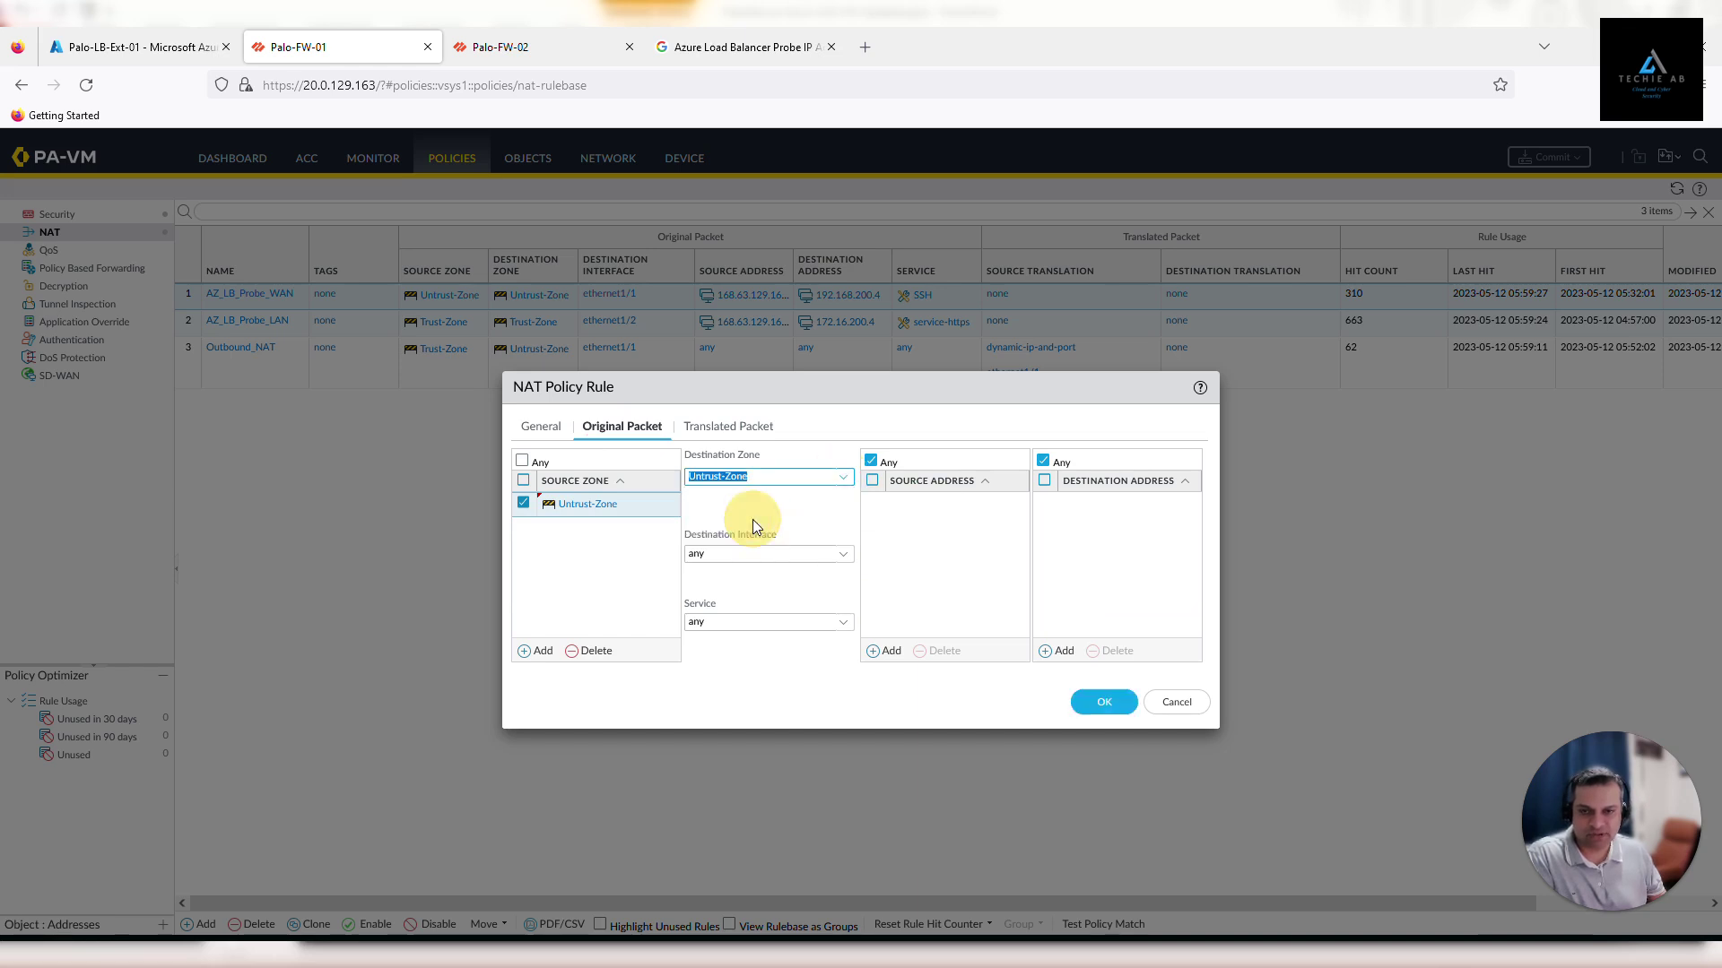
left_click(843, 556)
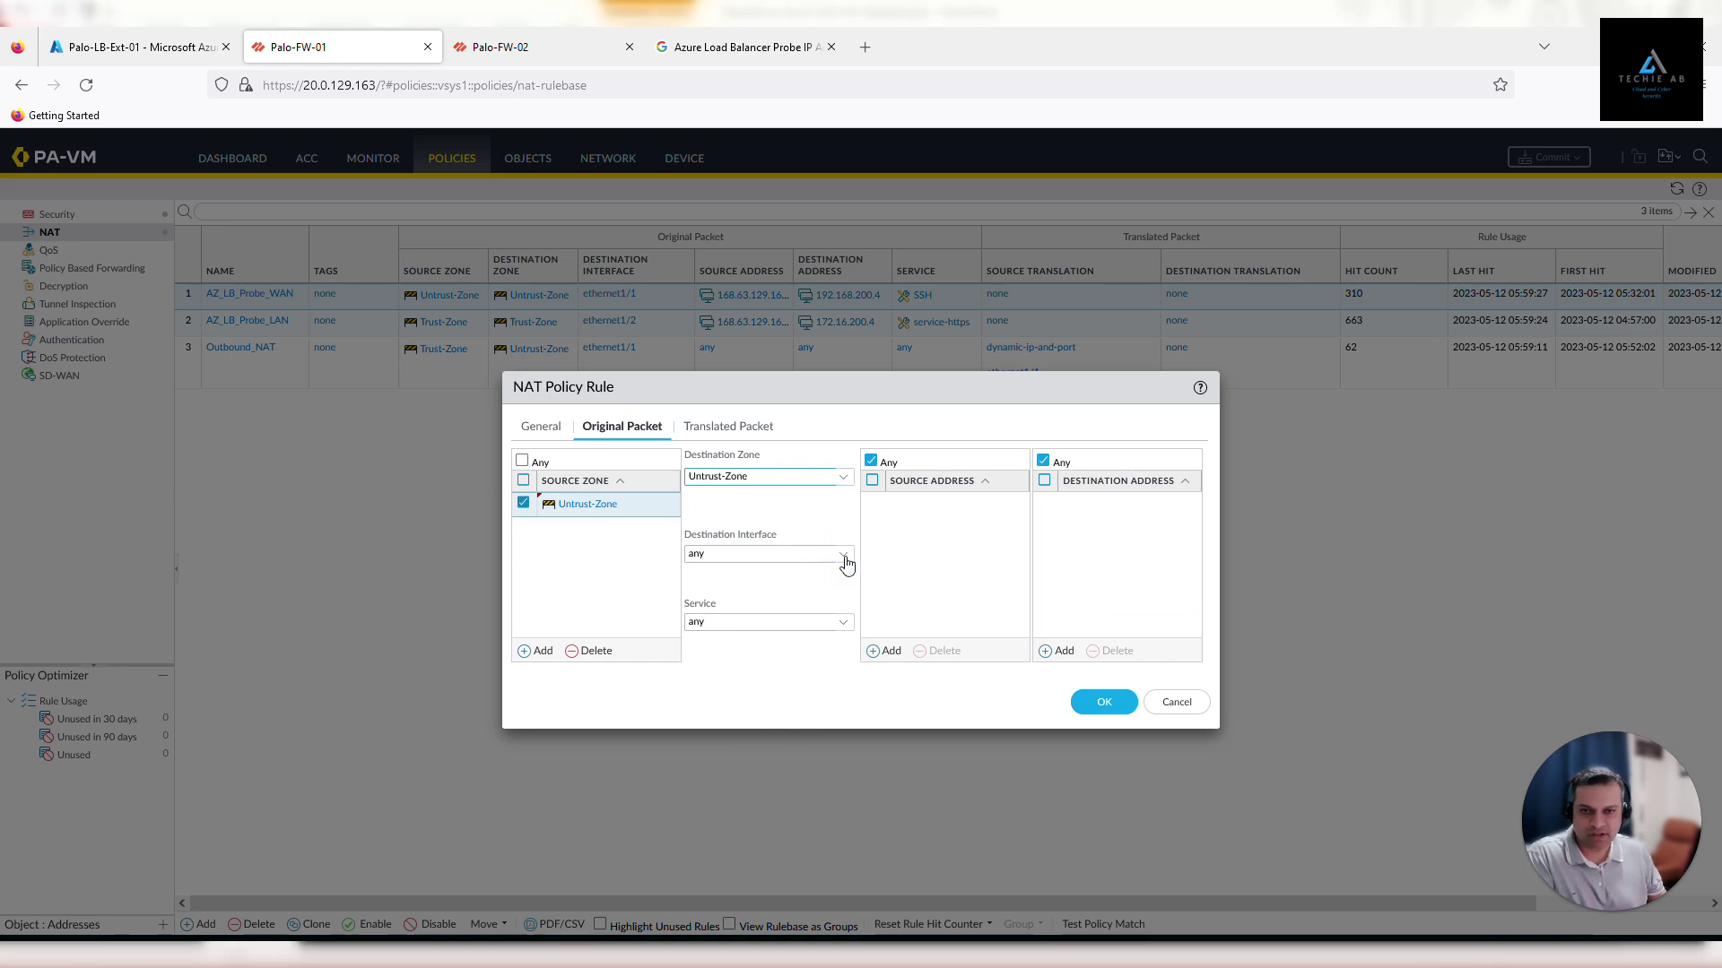
left_click(772, 599)
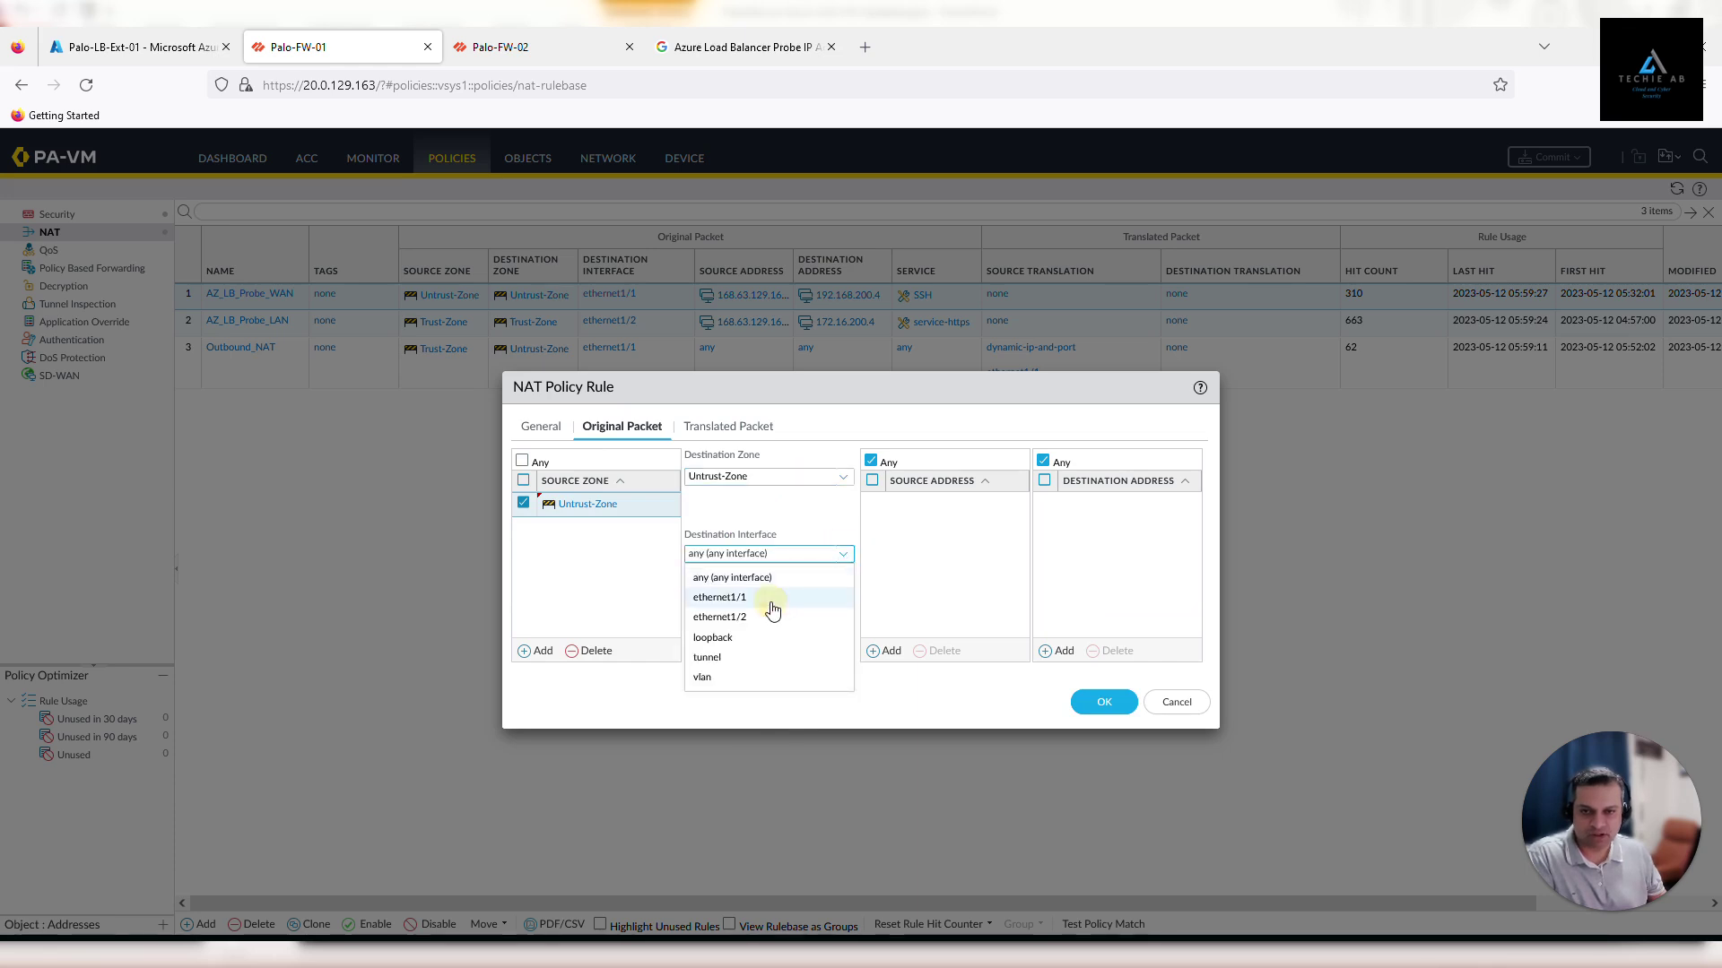
- Create a TCP service for the NAT rule with name and description RDP and destination port 3389
left_click(841, 629)
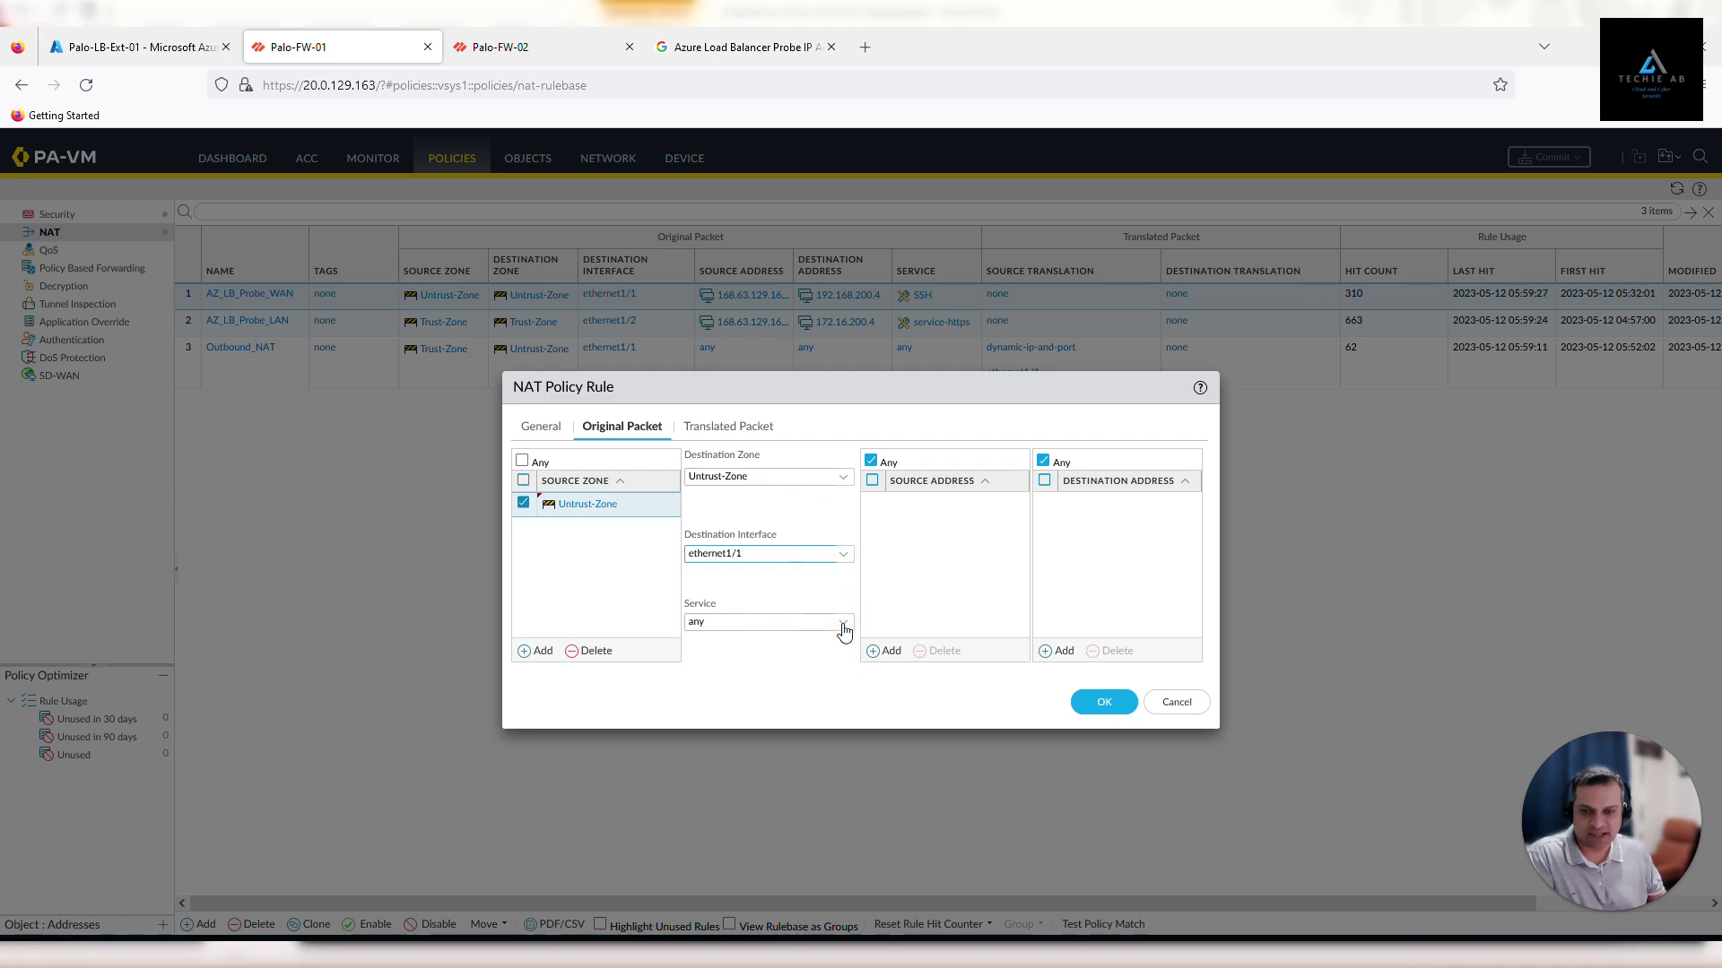
left_click(843, 626)
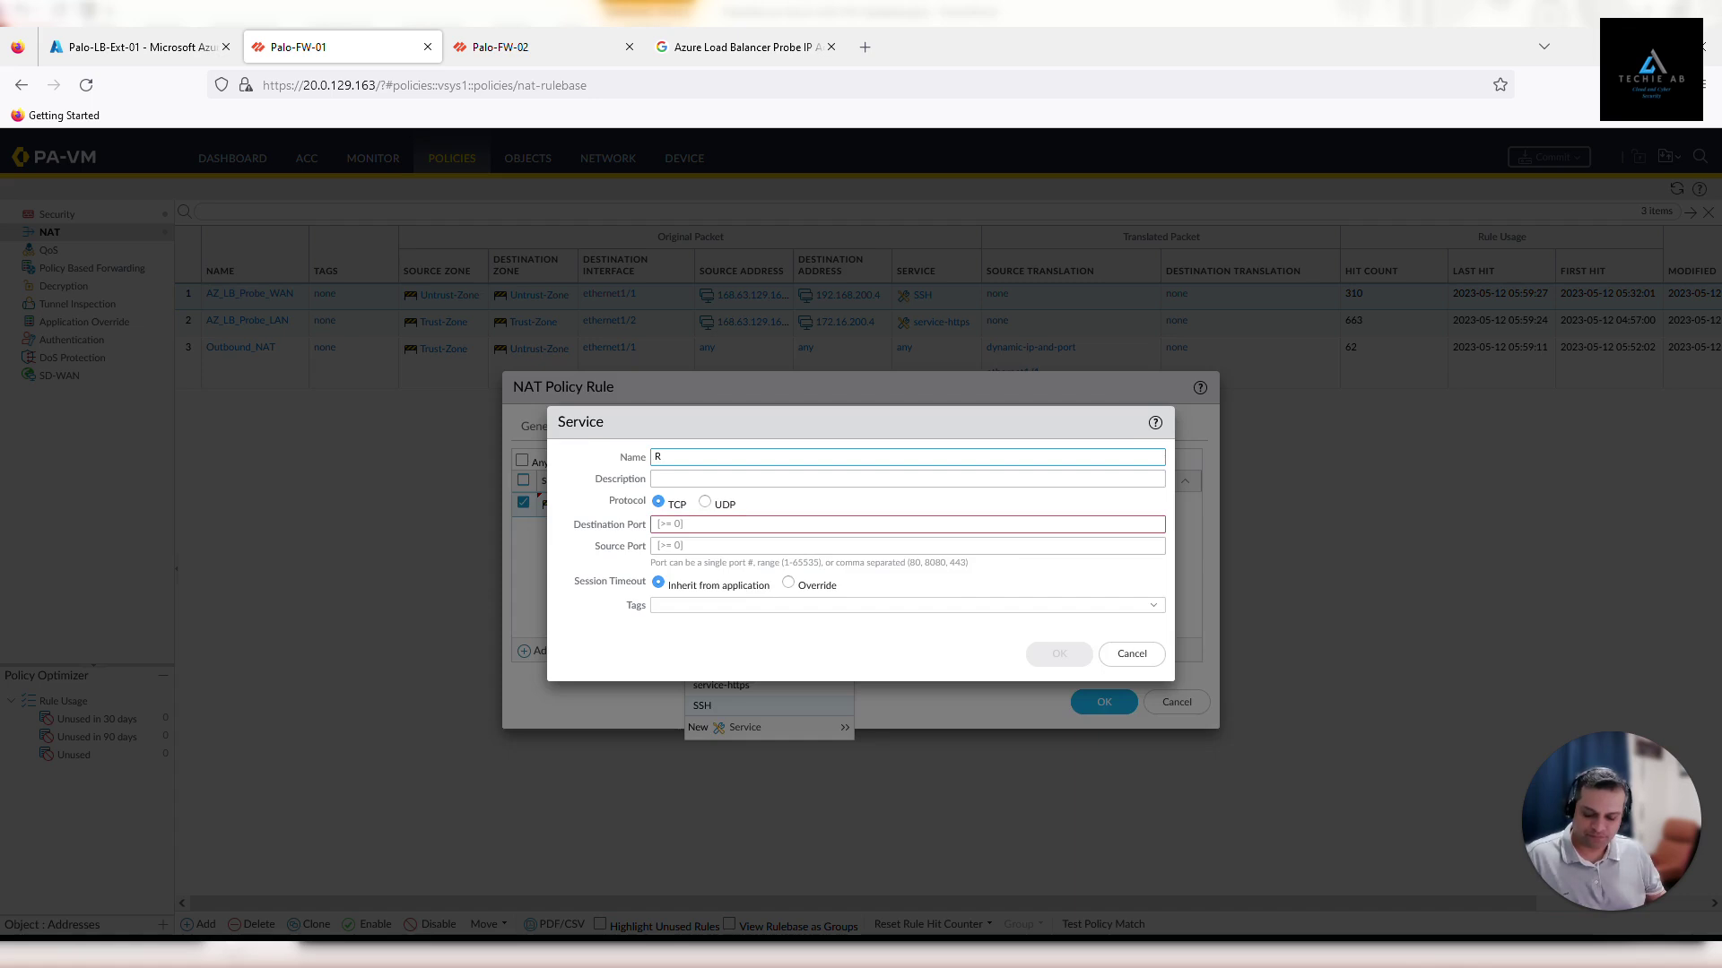
type("DP")
key("Tab")
type("RDP")
key("Tab")
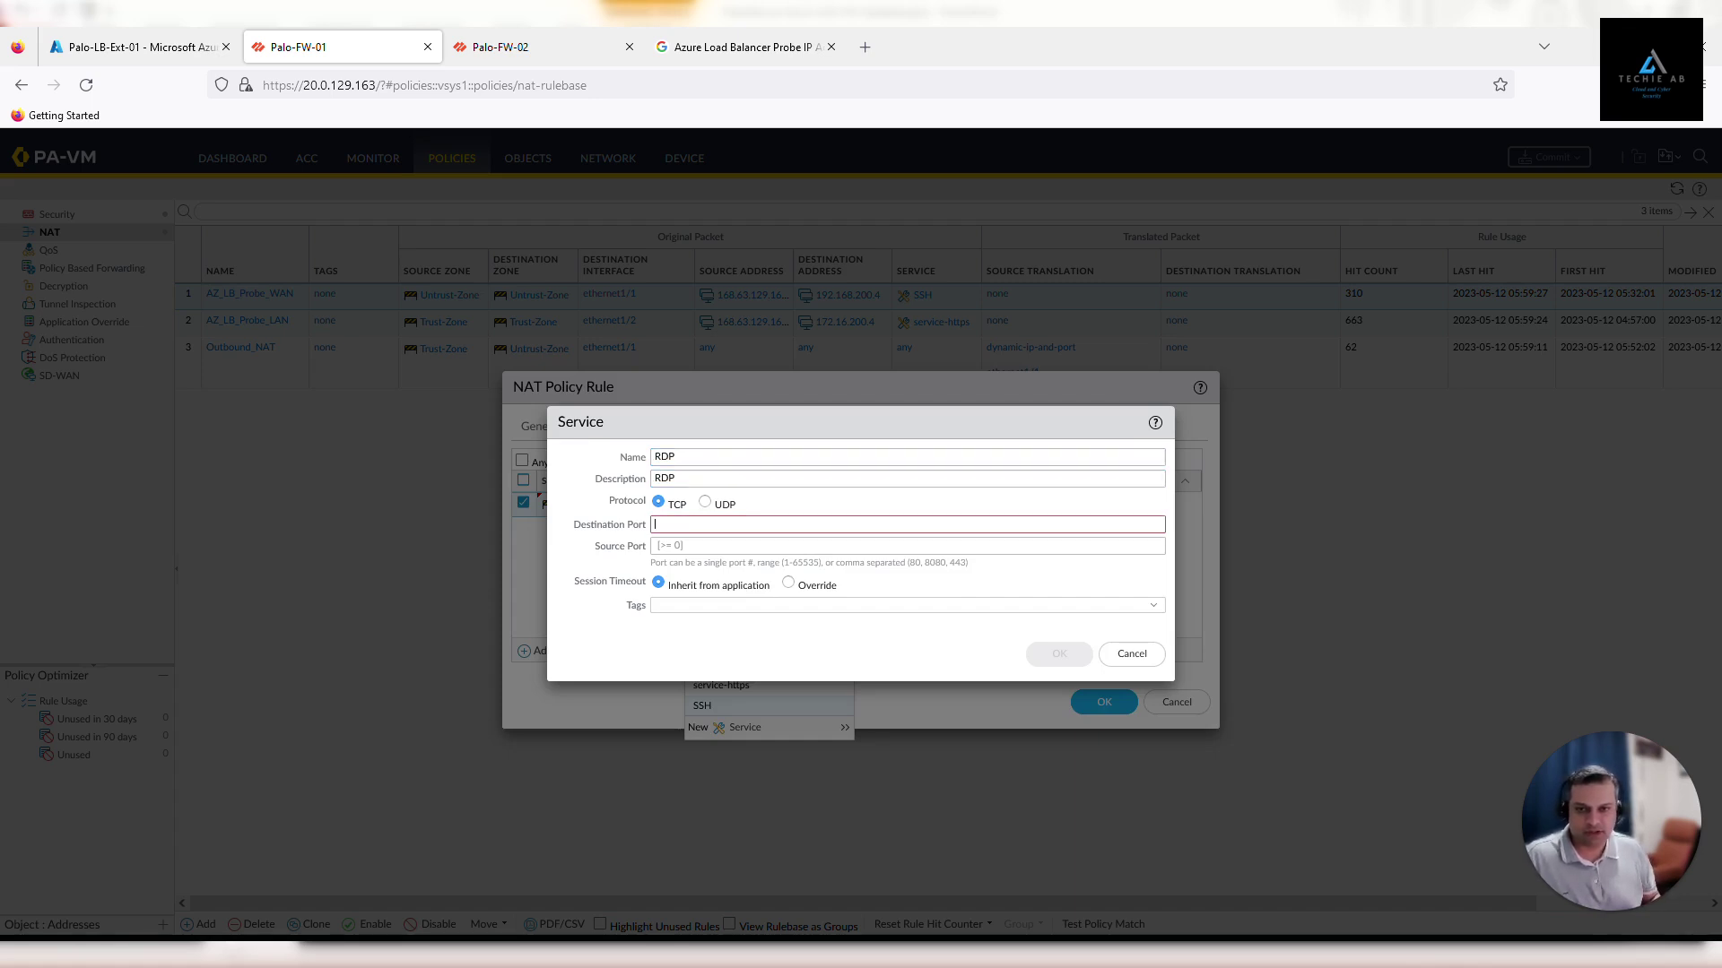
type("3389")
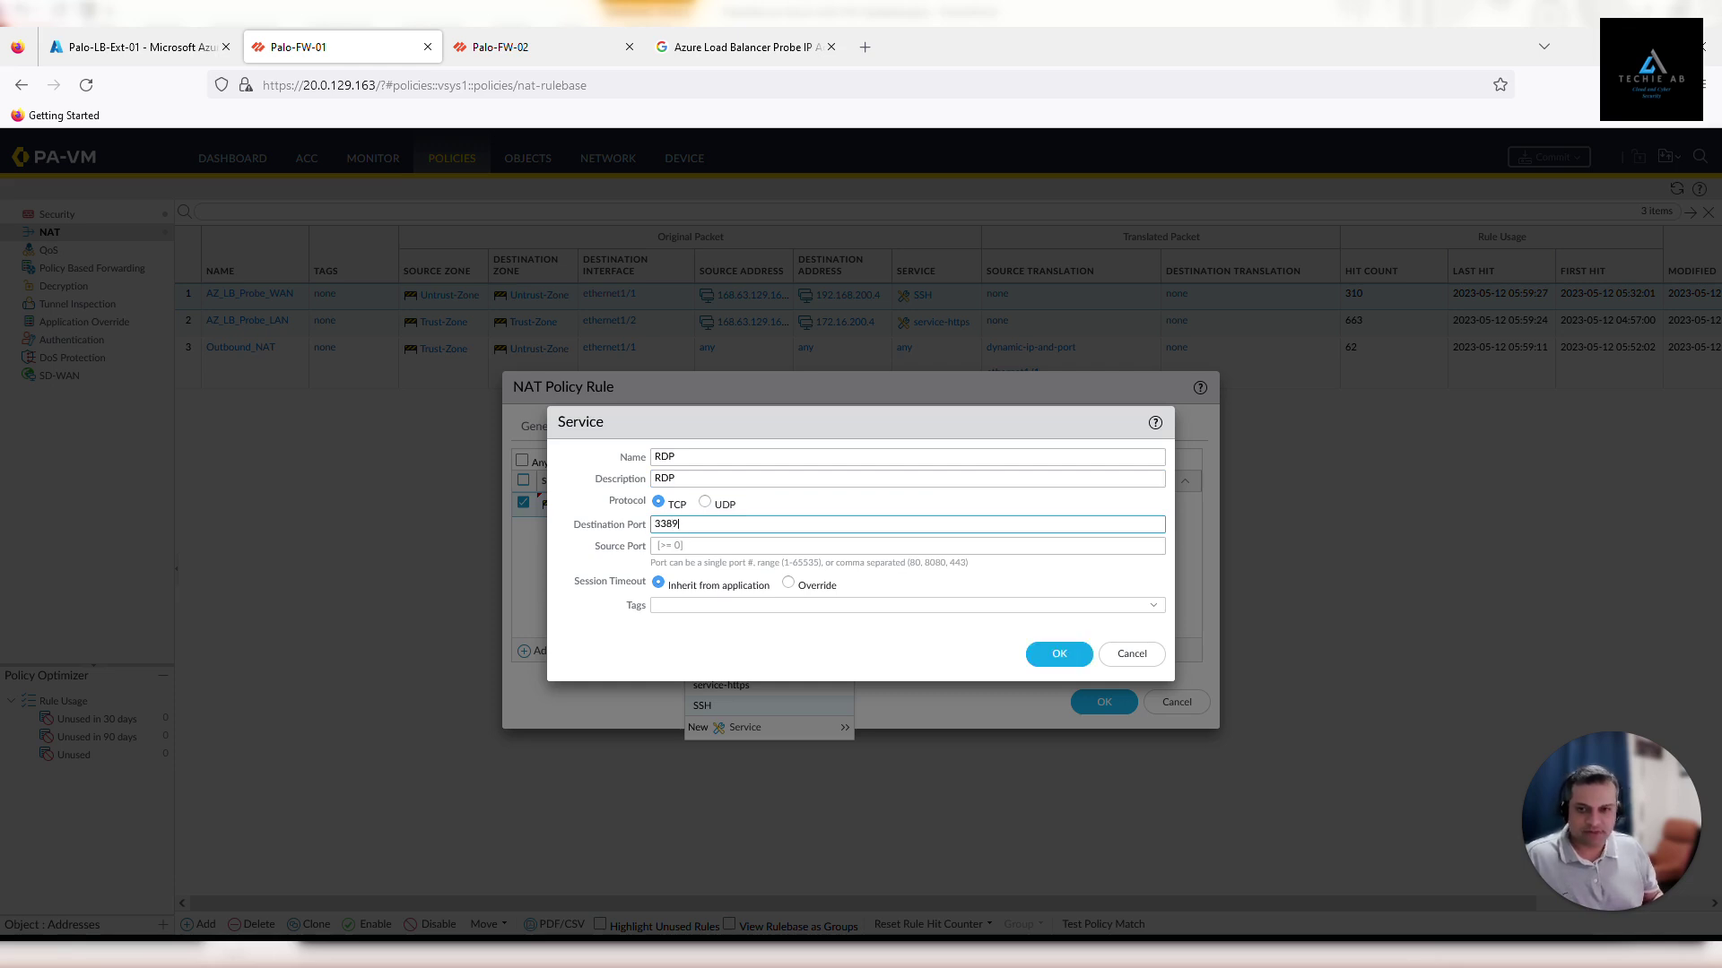
left_click(1043, 655)
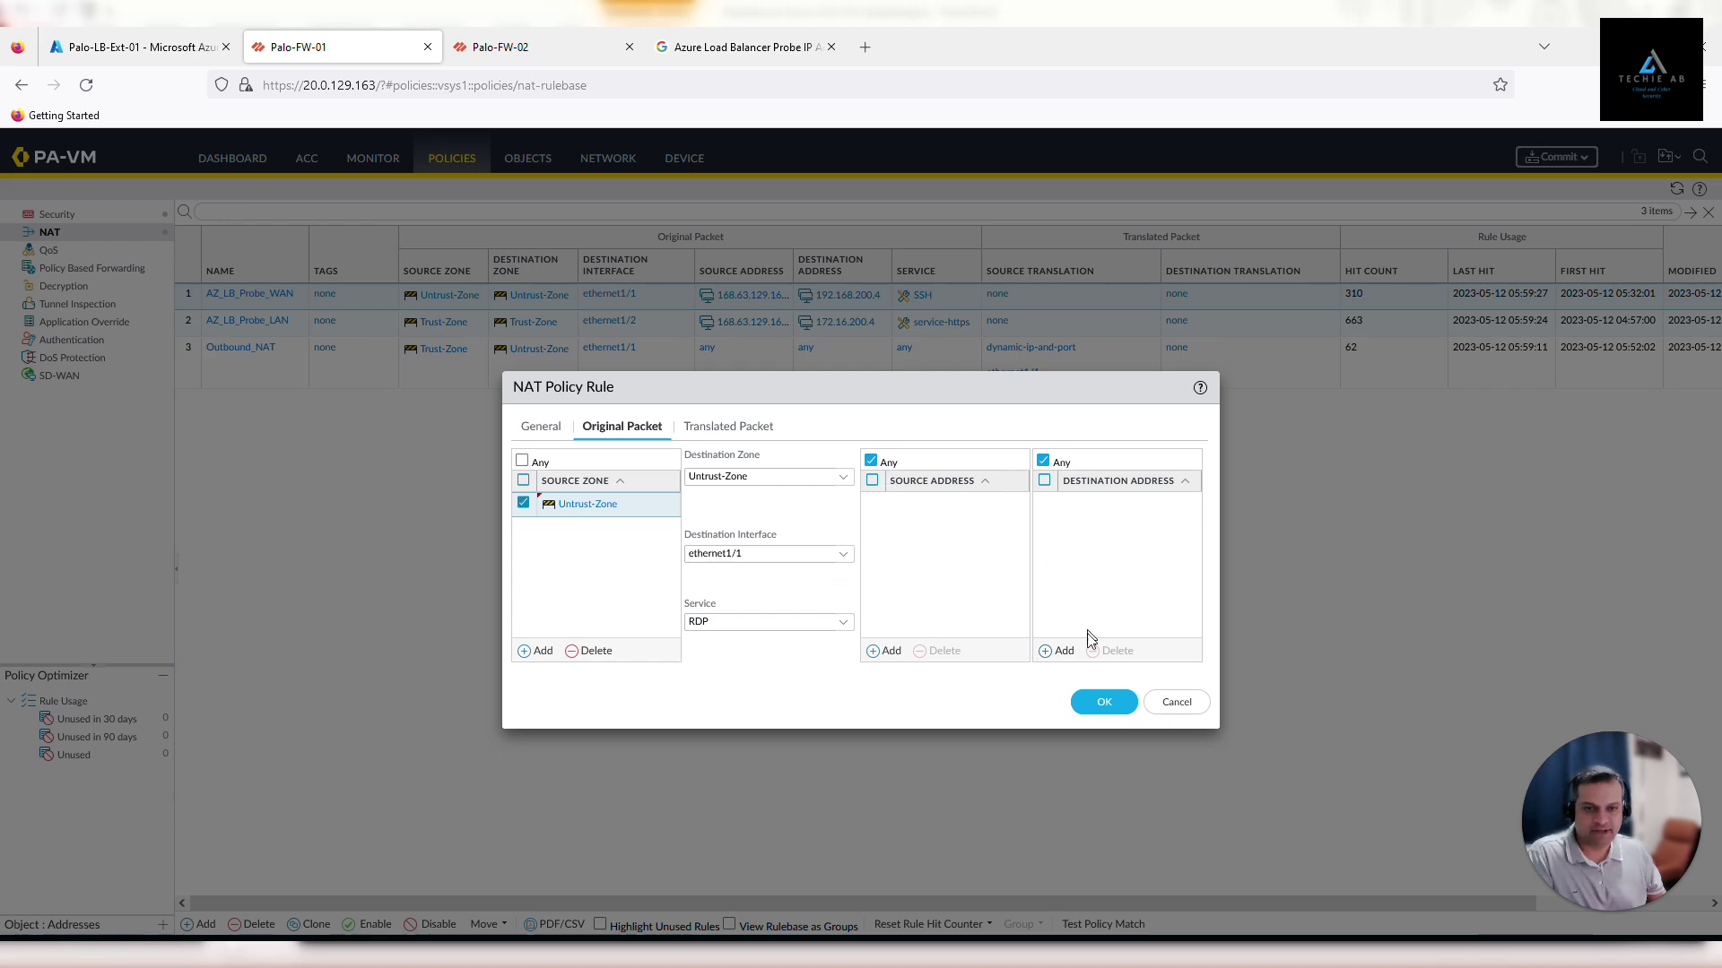
- Add 192.168.200.4 as the destination address of the NAT rule's original packet
left_click(1060, 652)
left_click(1090, 507)
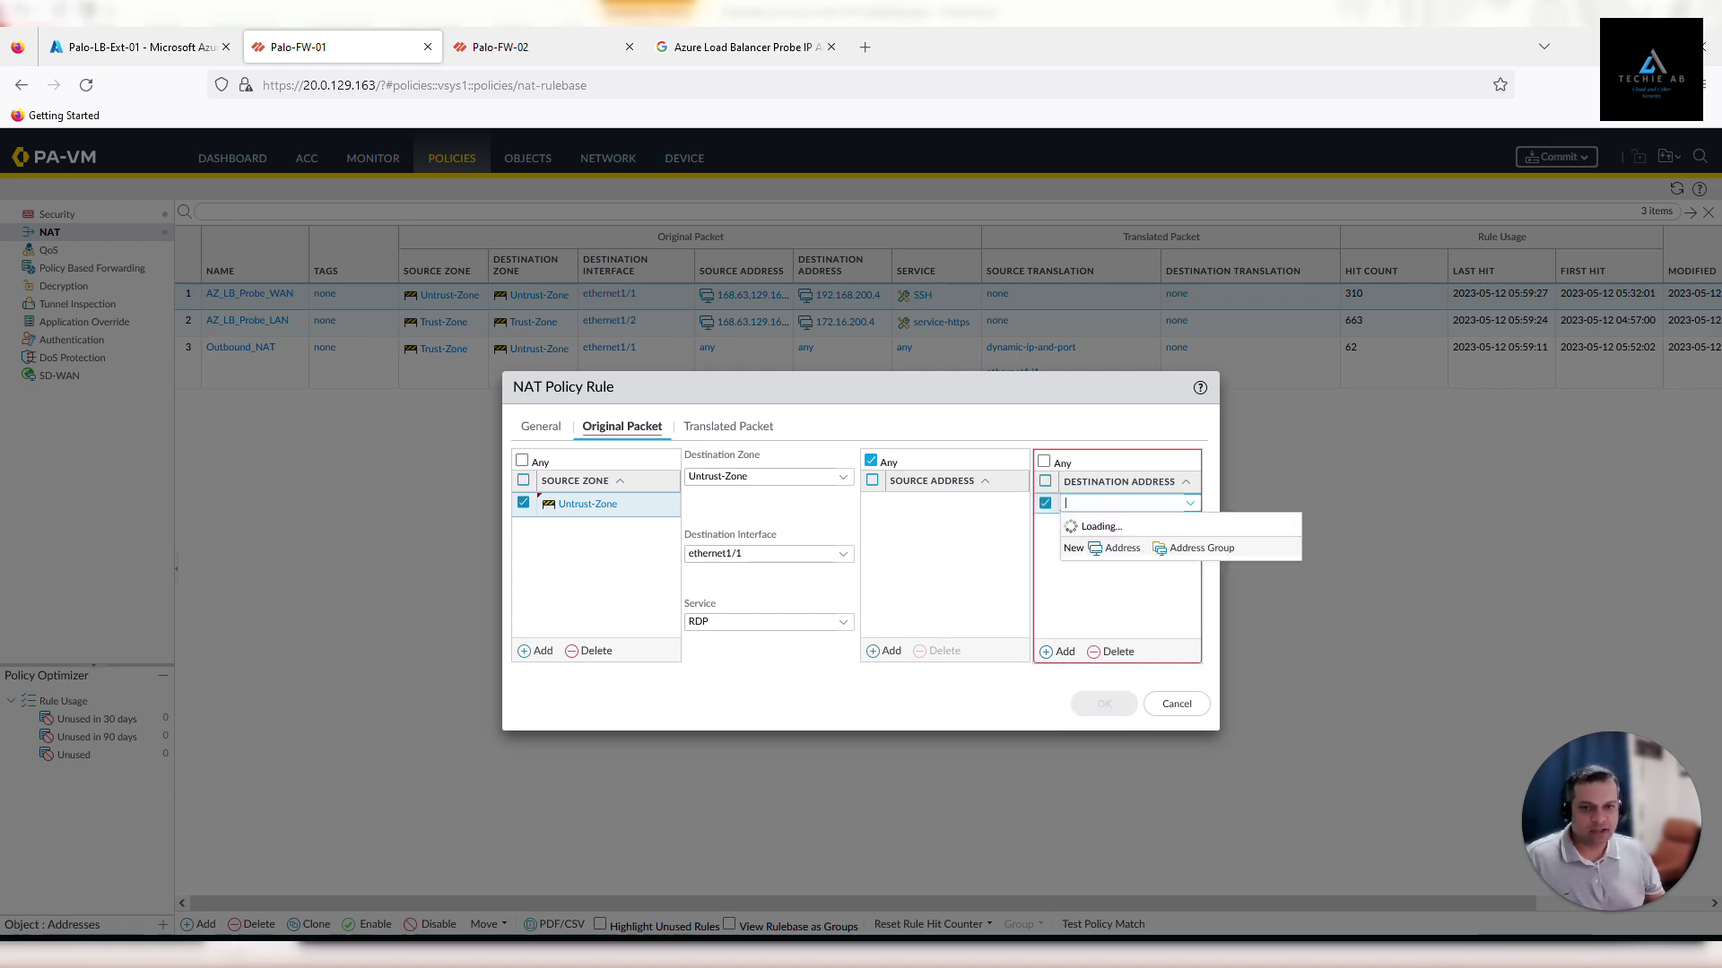
type("192.168")
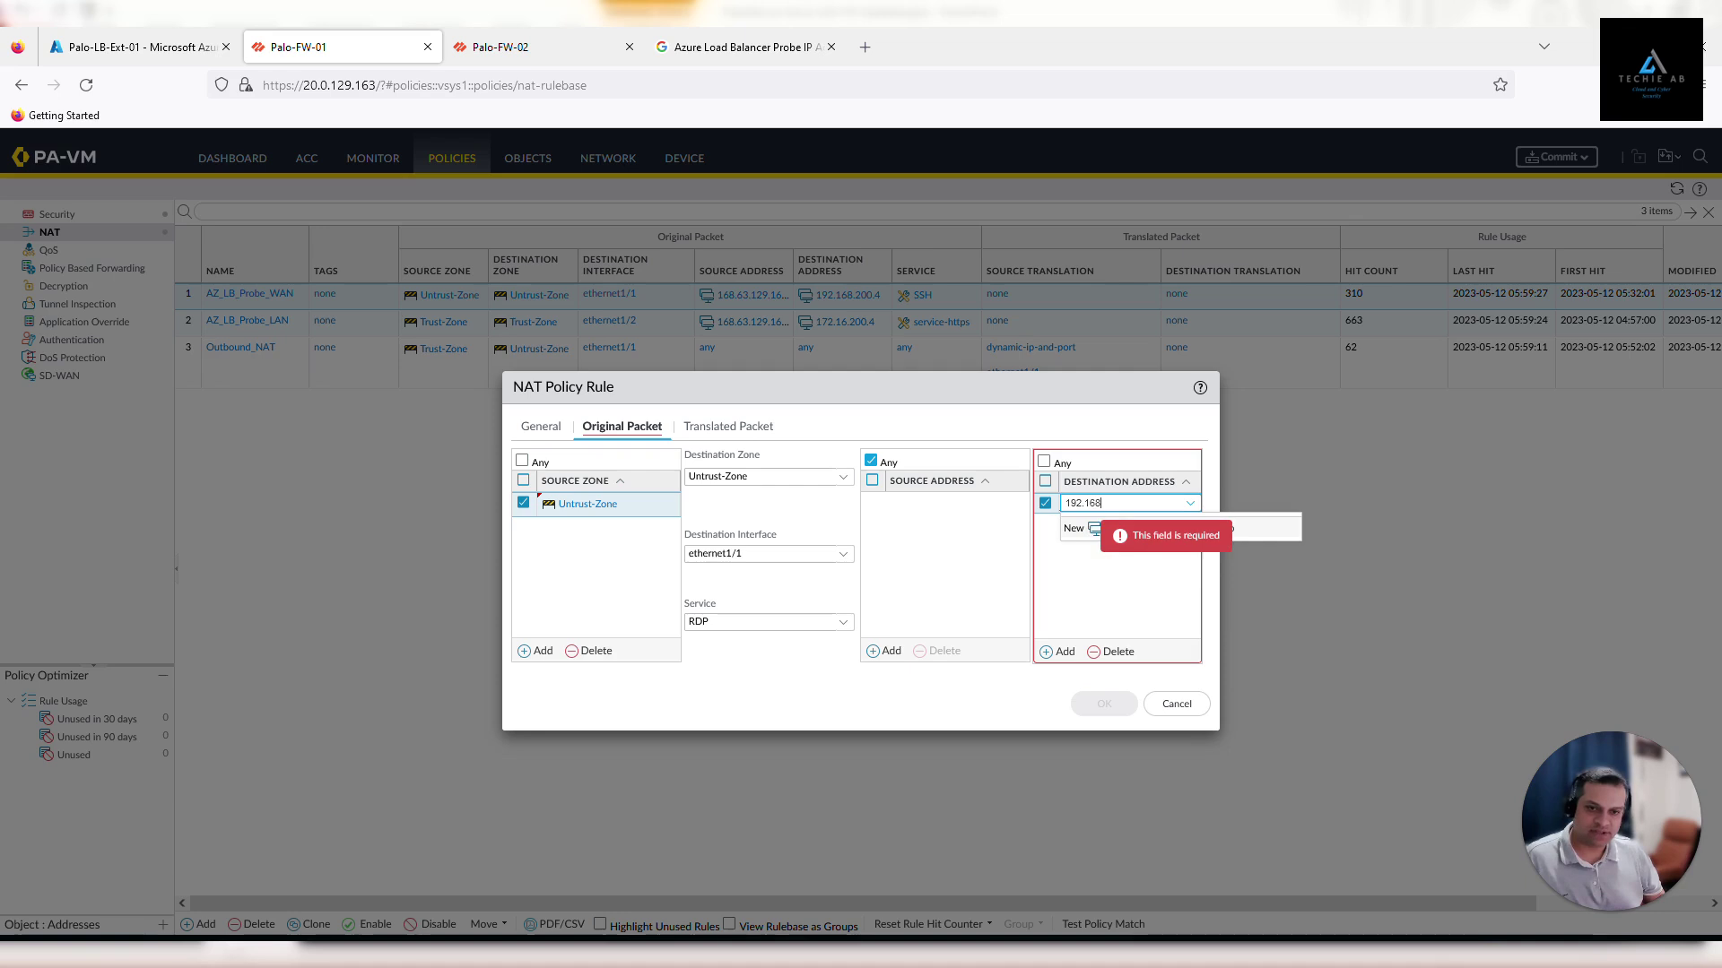
type(".200.4")
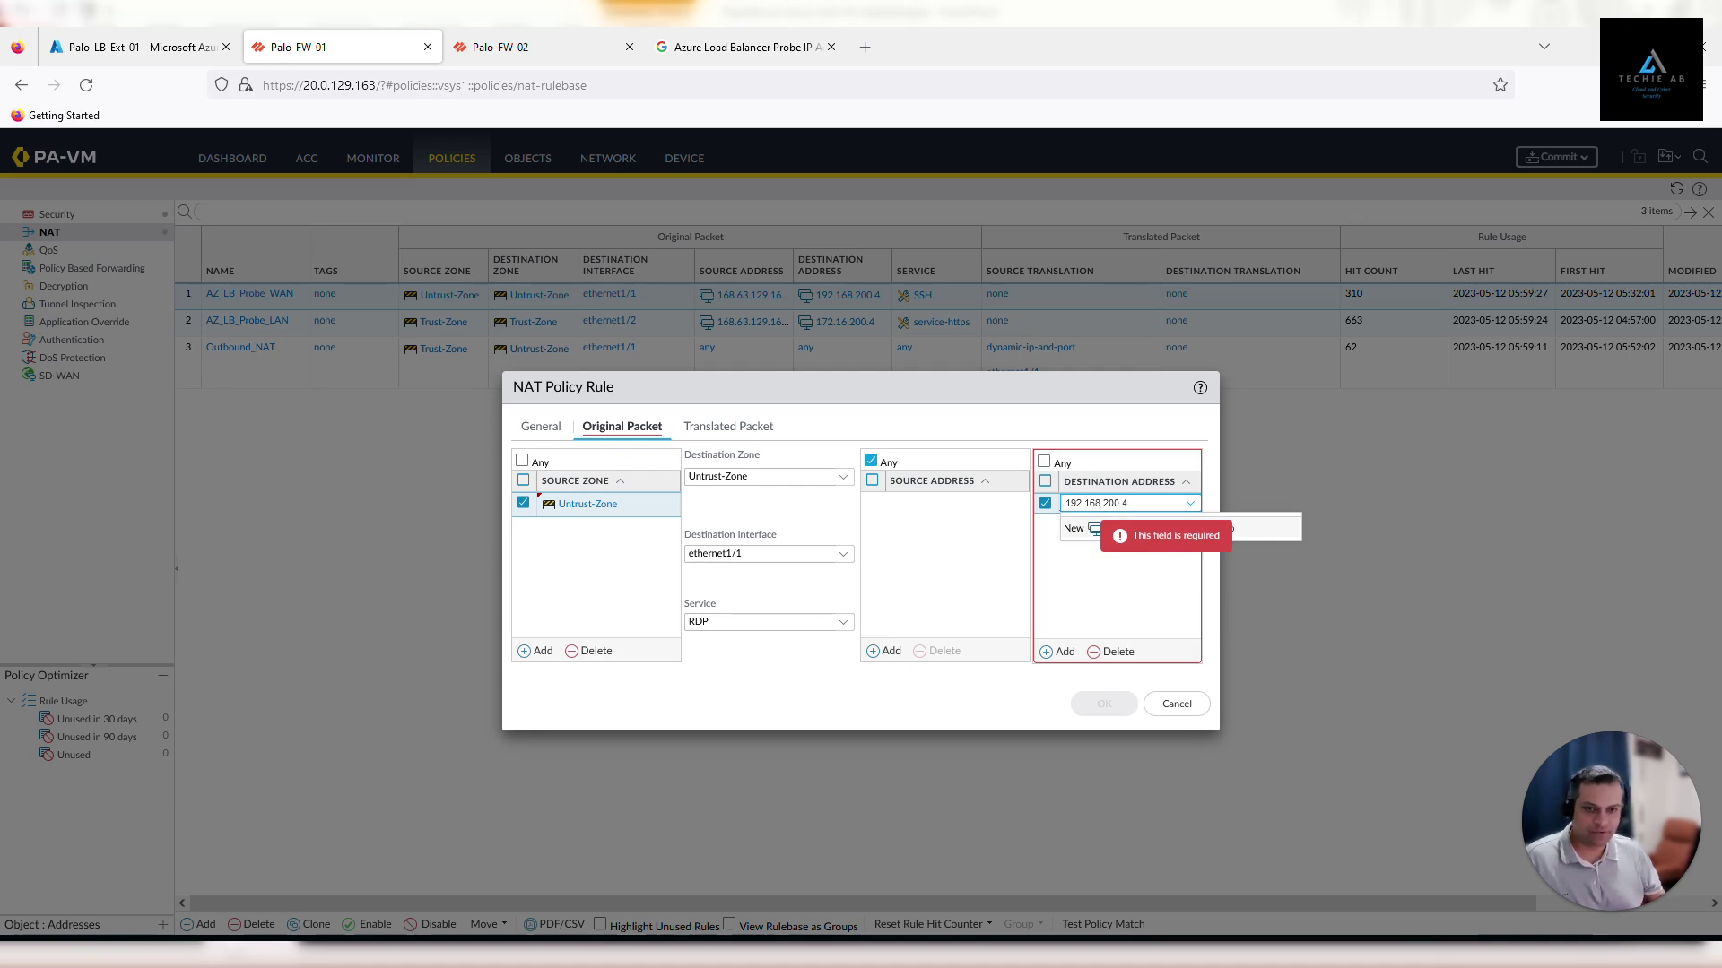
left_click(972, 574)
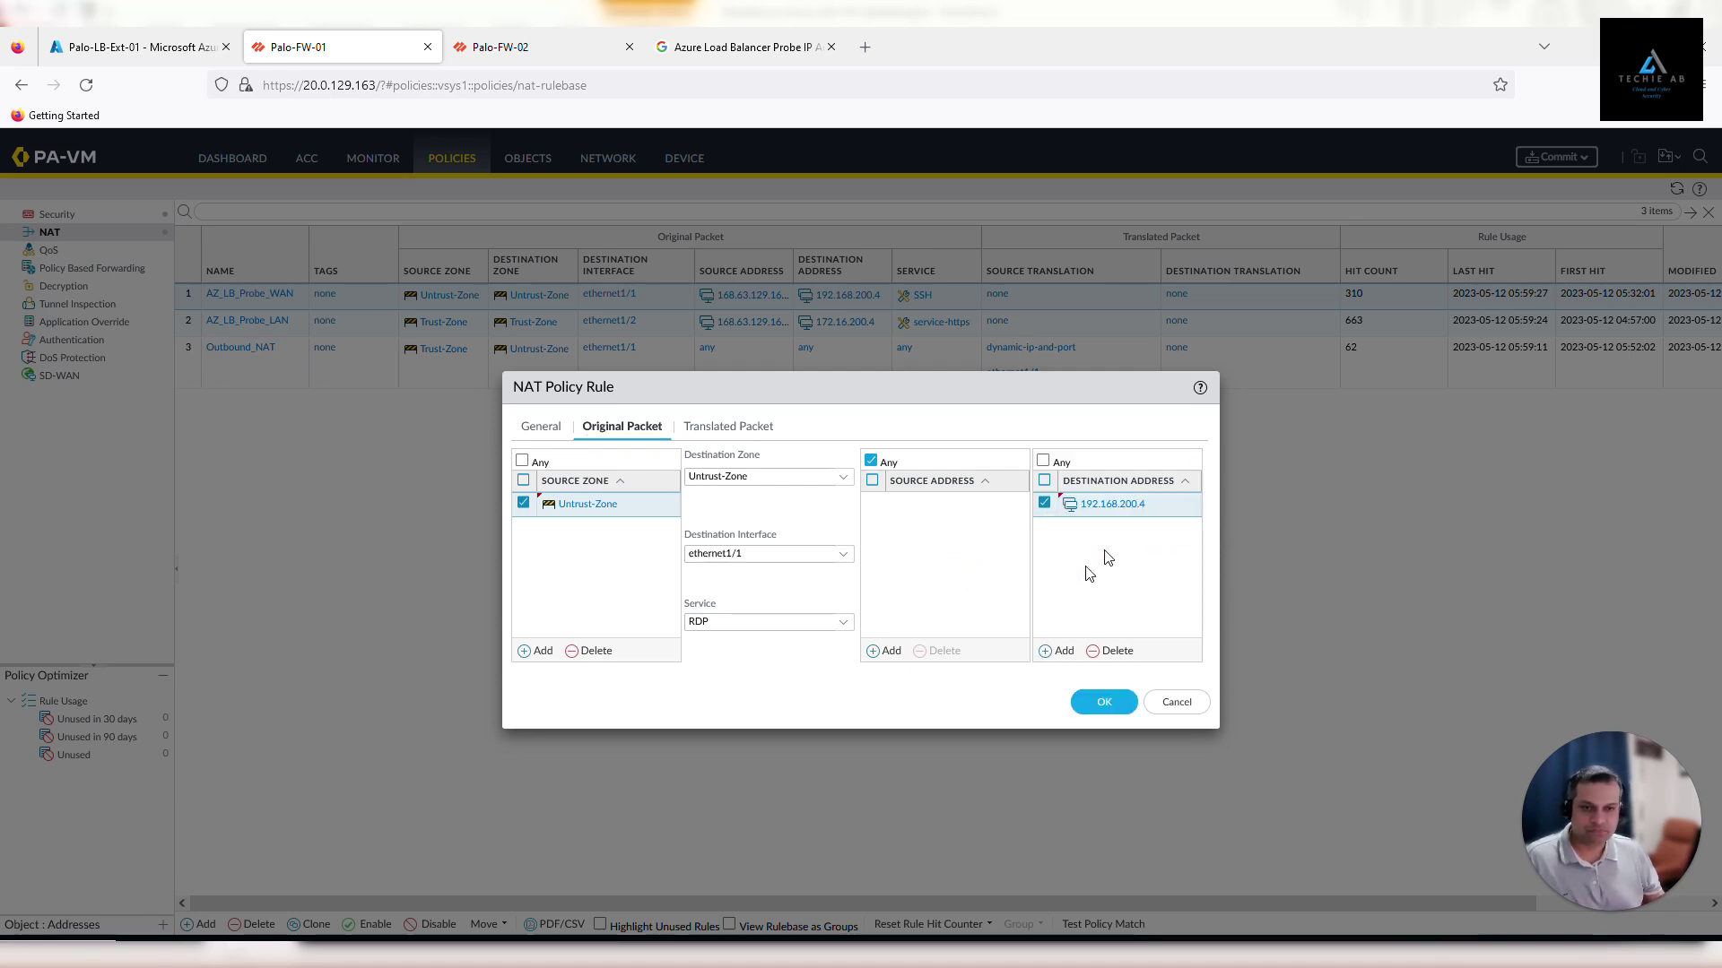
- Set the rule's source address translation to Dynamic IP And Port, using Interface Address as address type and ethernet1/2 as interface
left_click(722, 427)
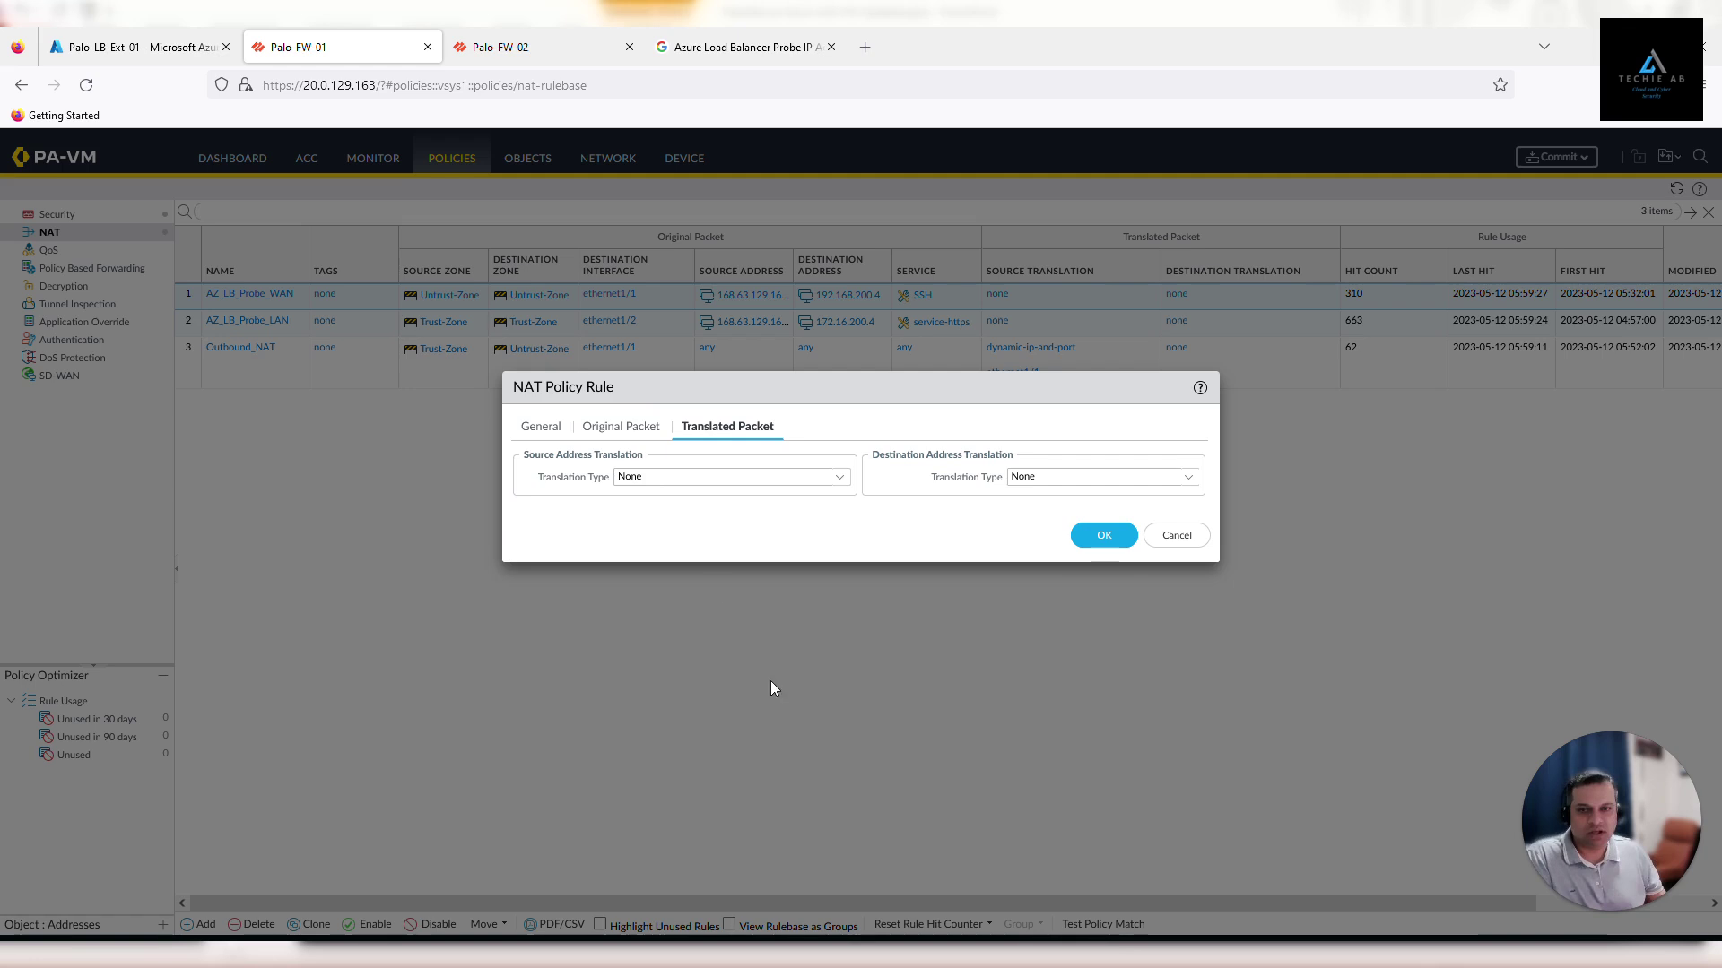
left_click(846, 482)
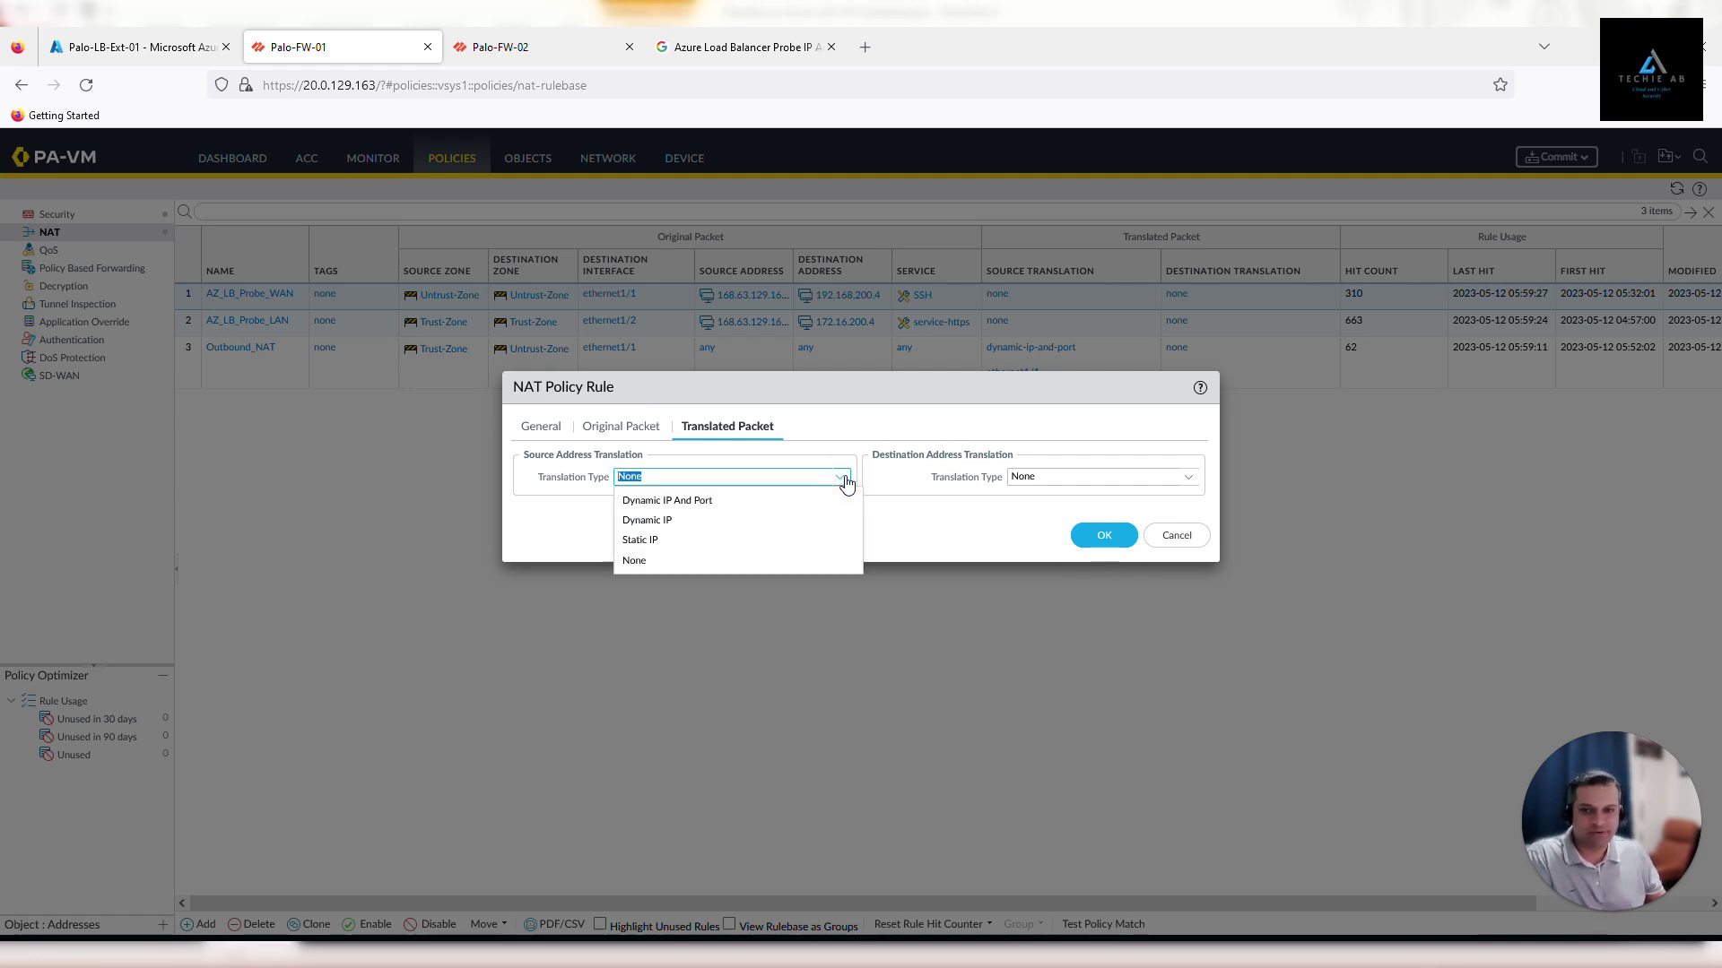
left_click(720, 503)
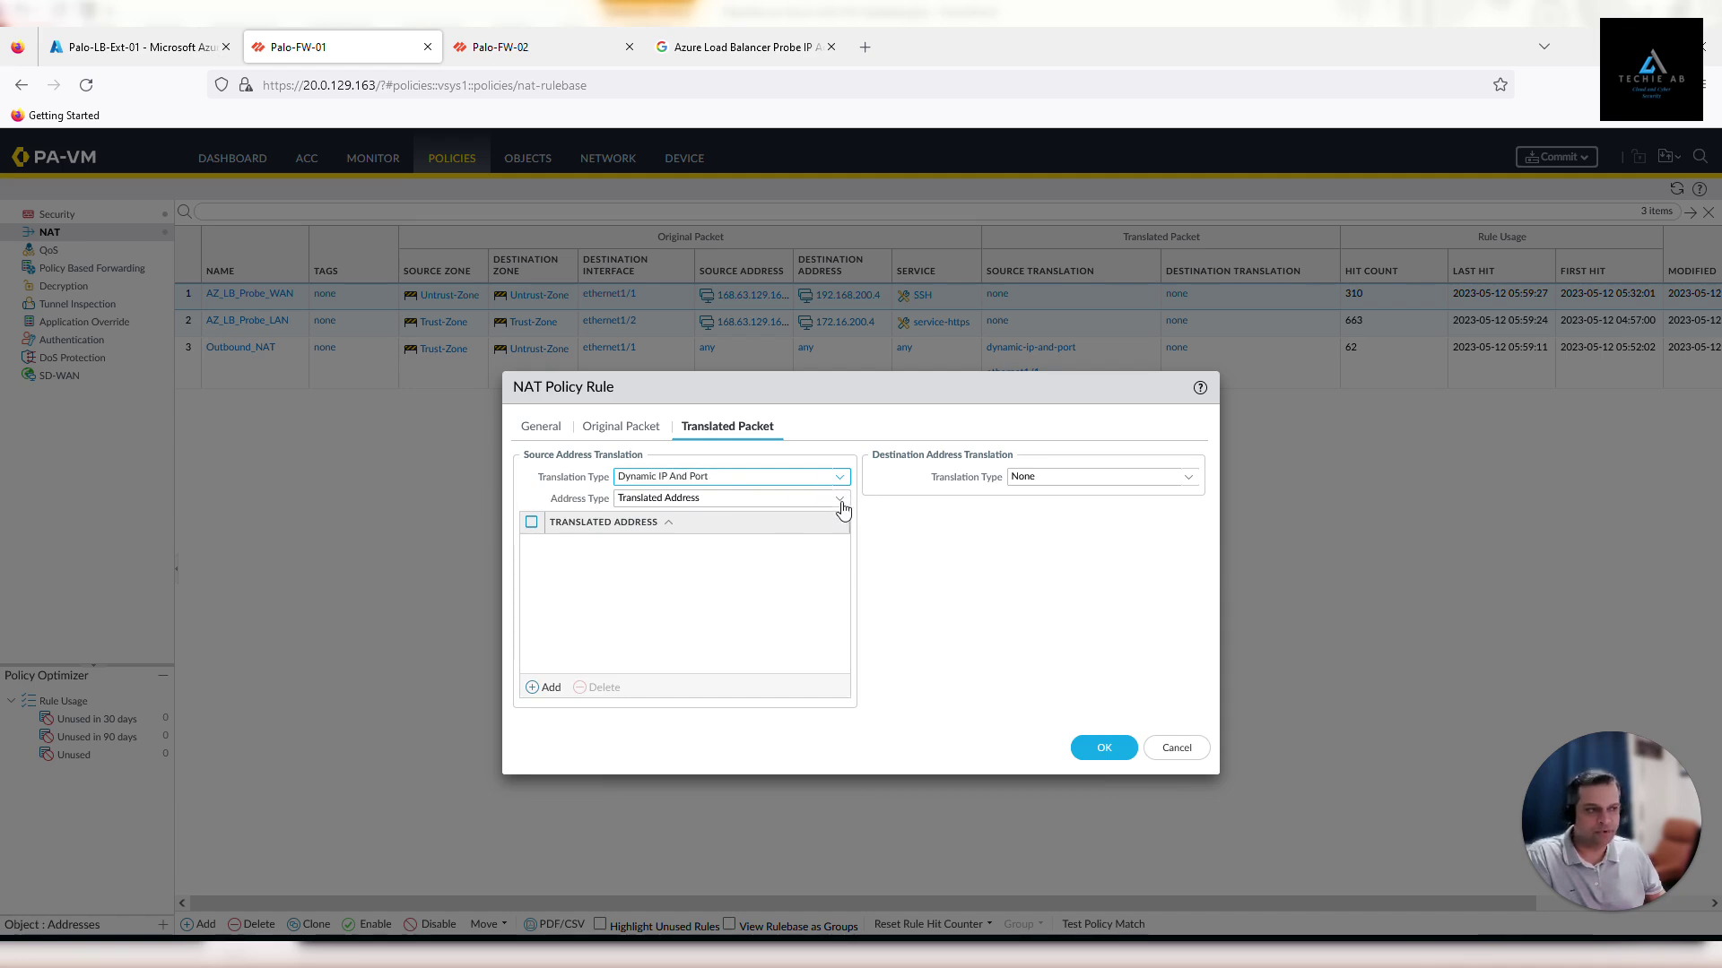
left_click(840, 503)
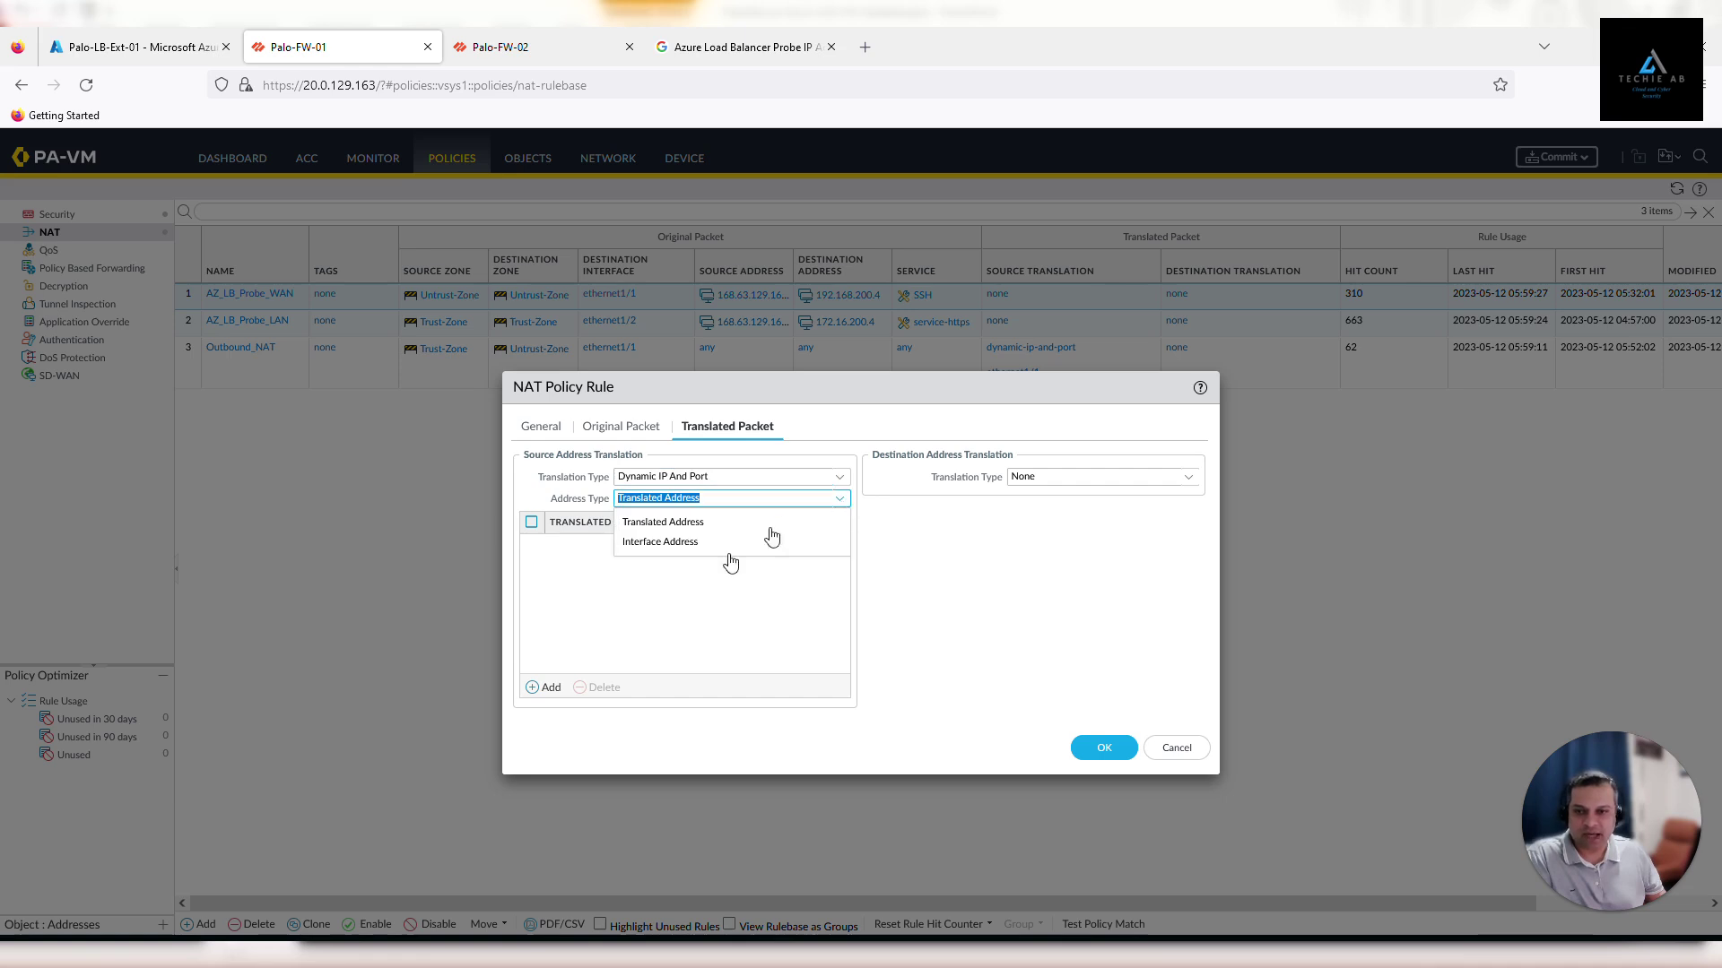
left_click(679, 546)
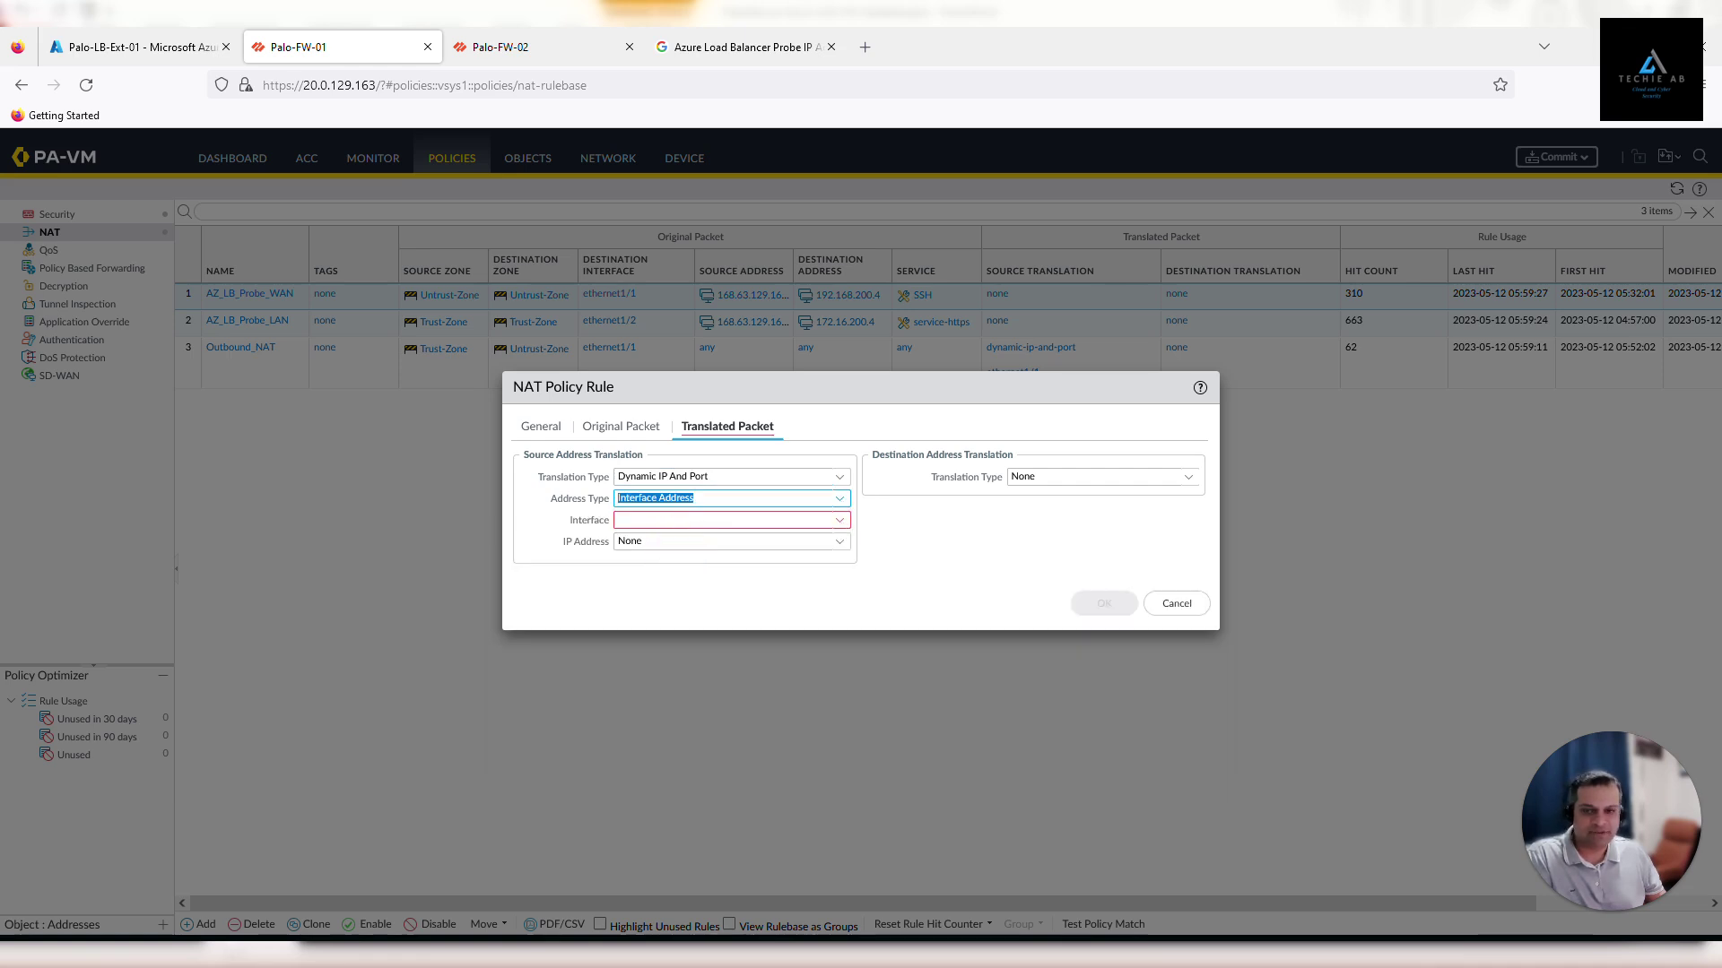
left_click(840, 522)
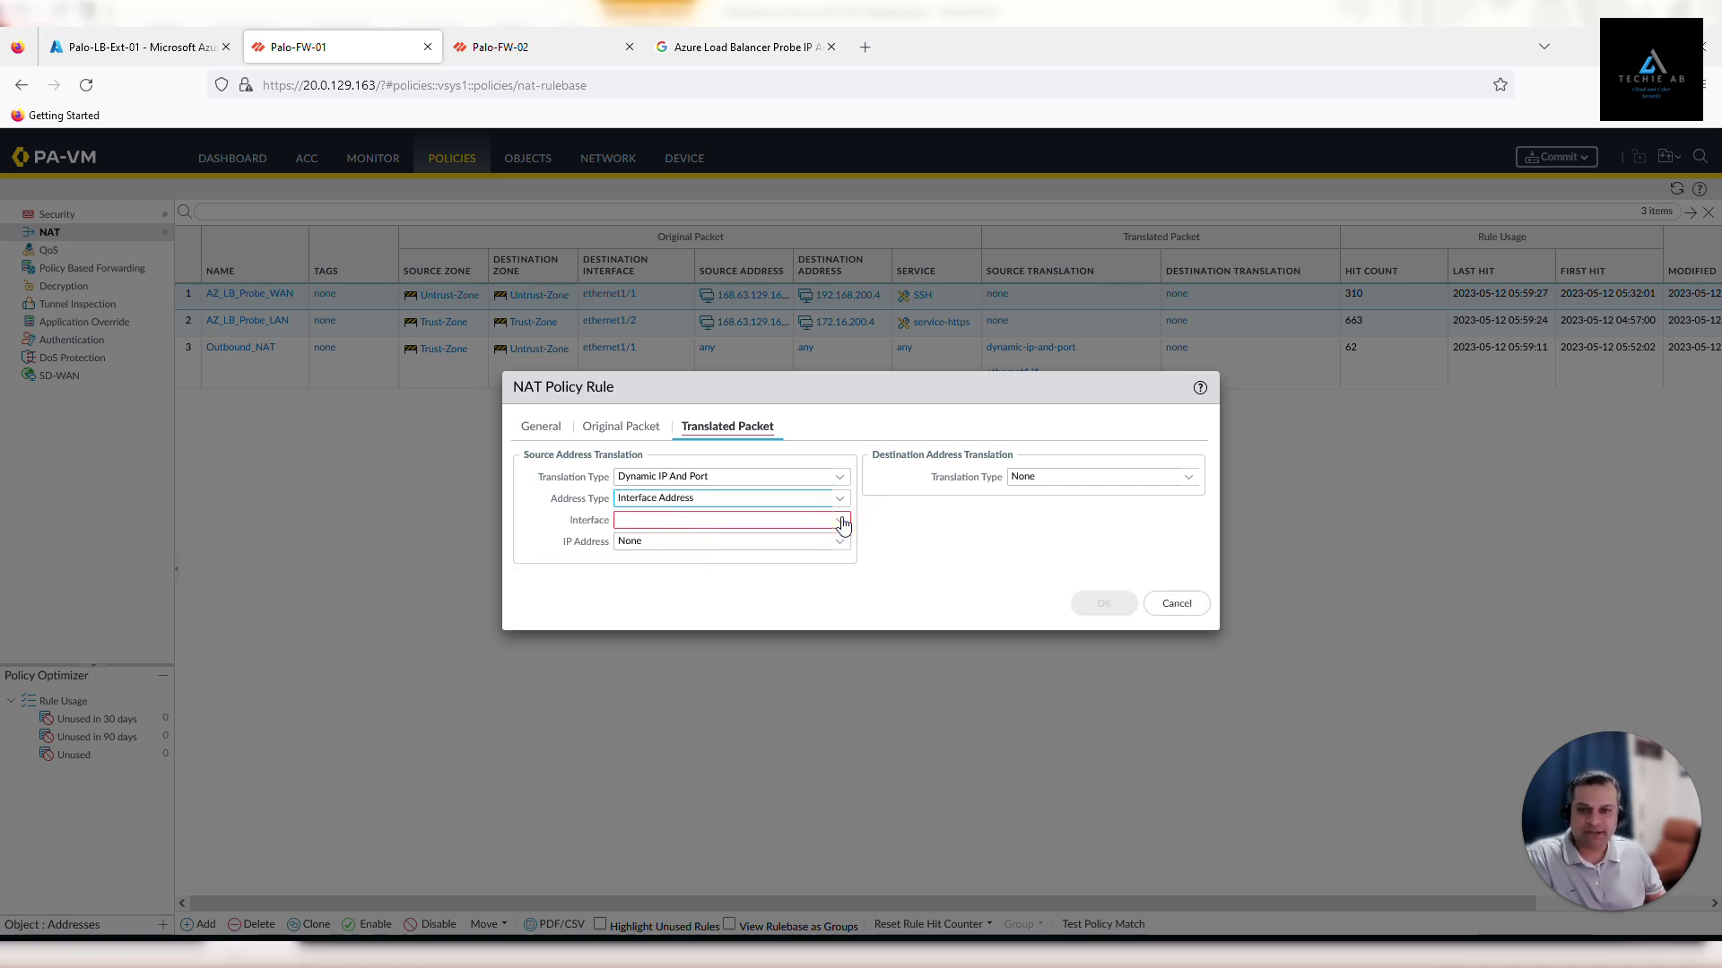
left_click(701, 566)
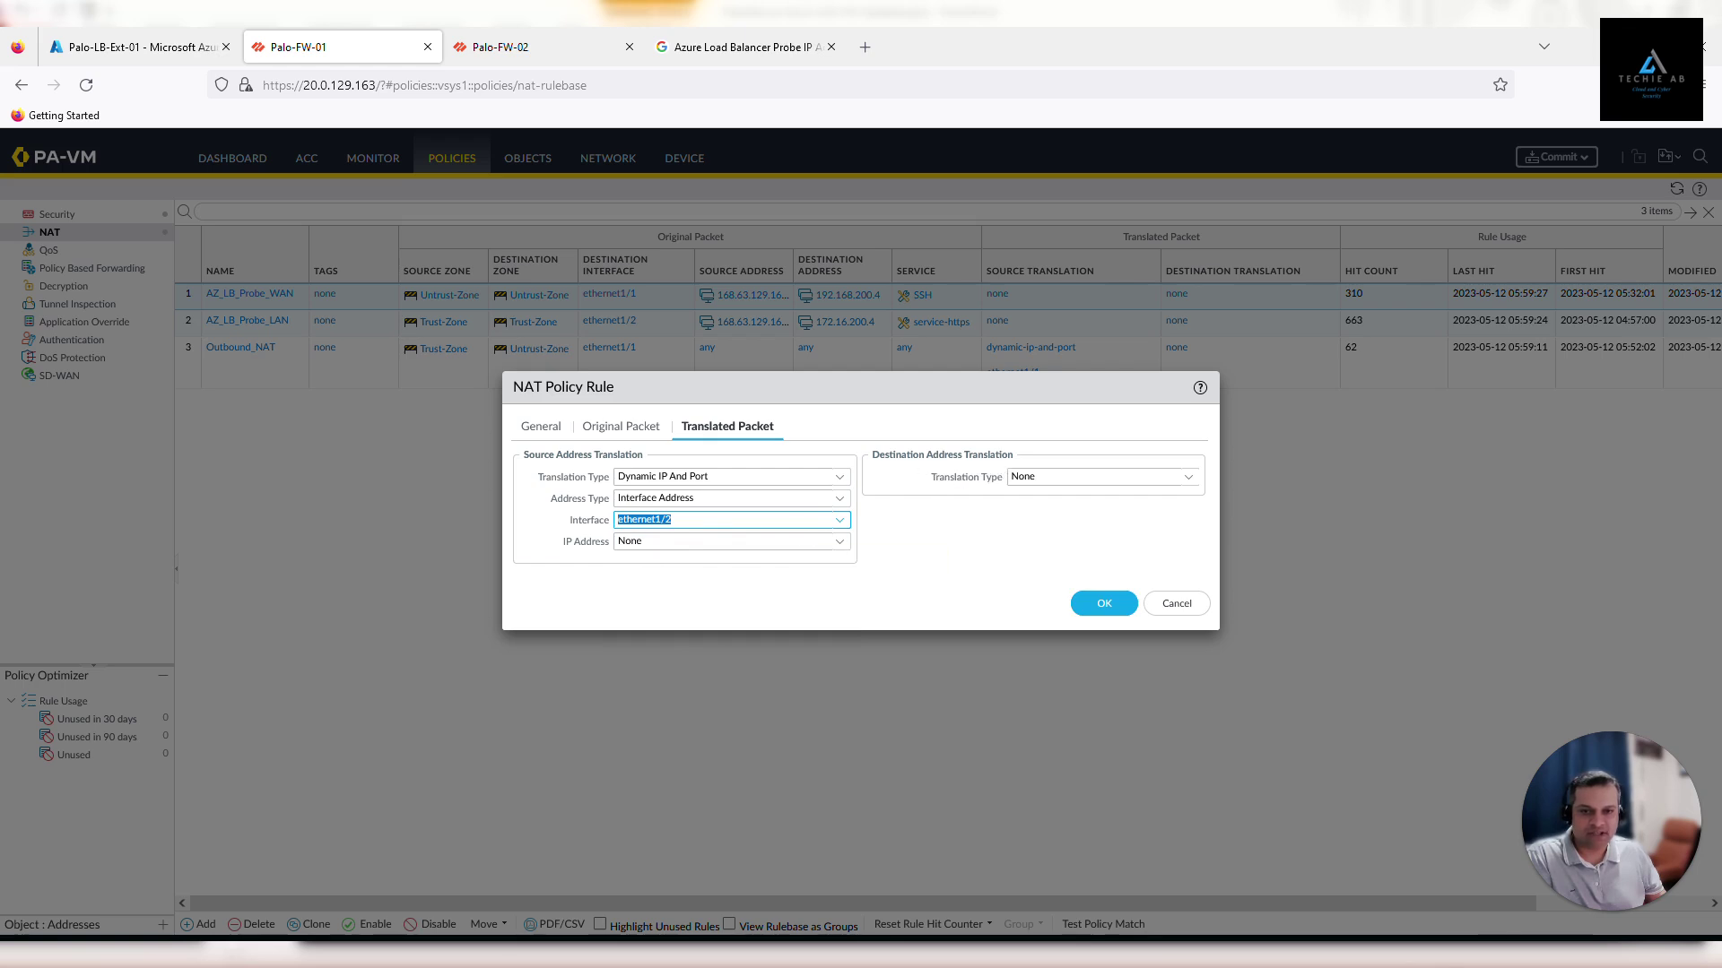
- Set the NAT rule's destination address translation type to Static IP and review its original packet settings
left_click(1190, 484)
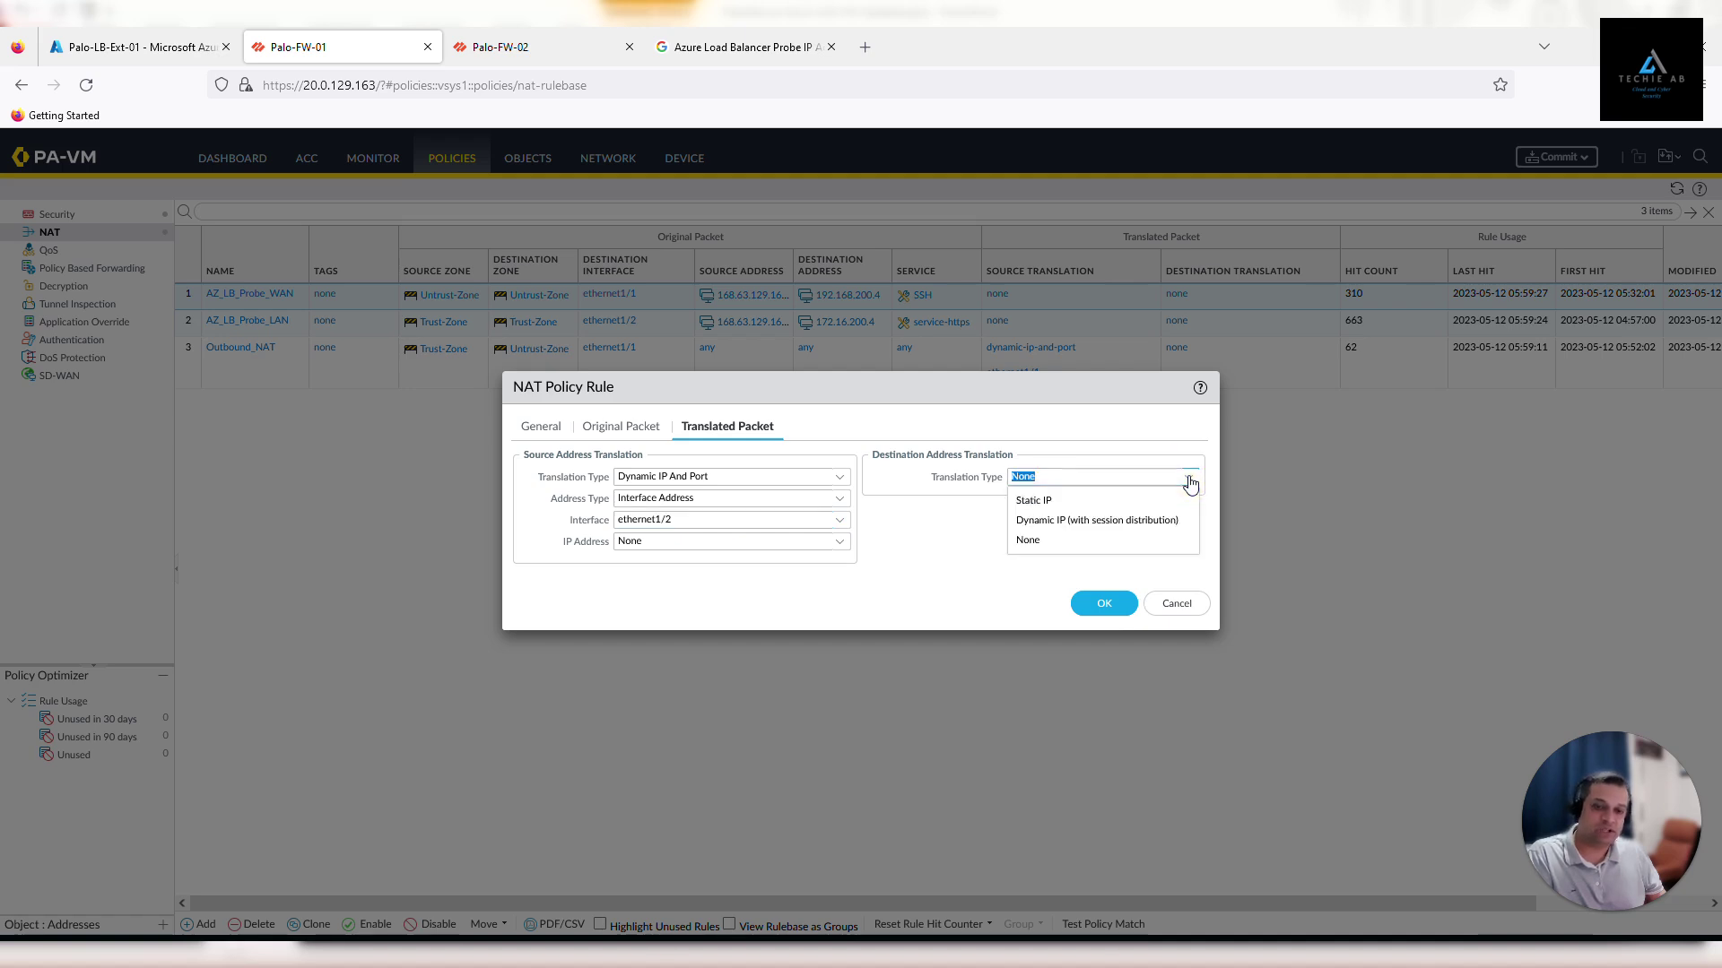
left_click(1111, 510)
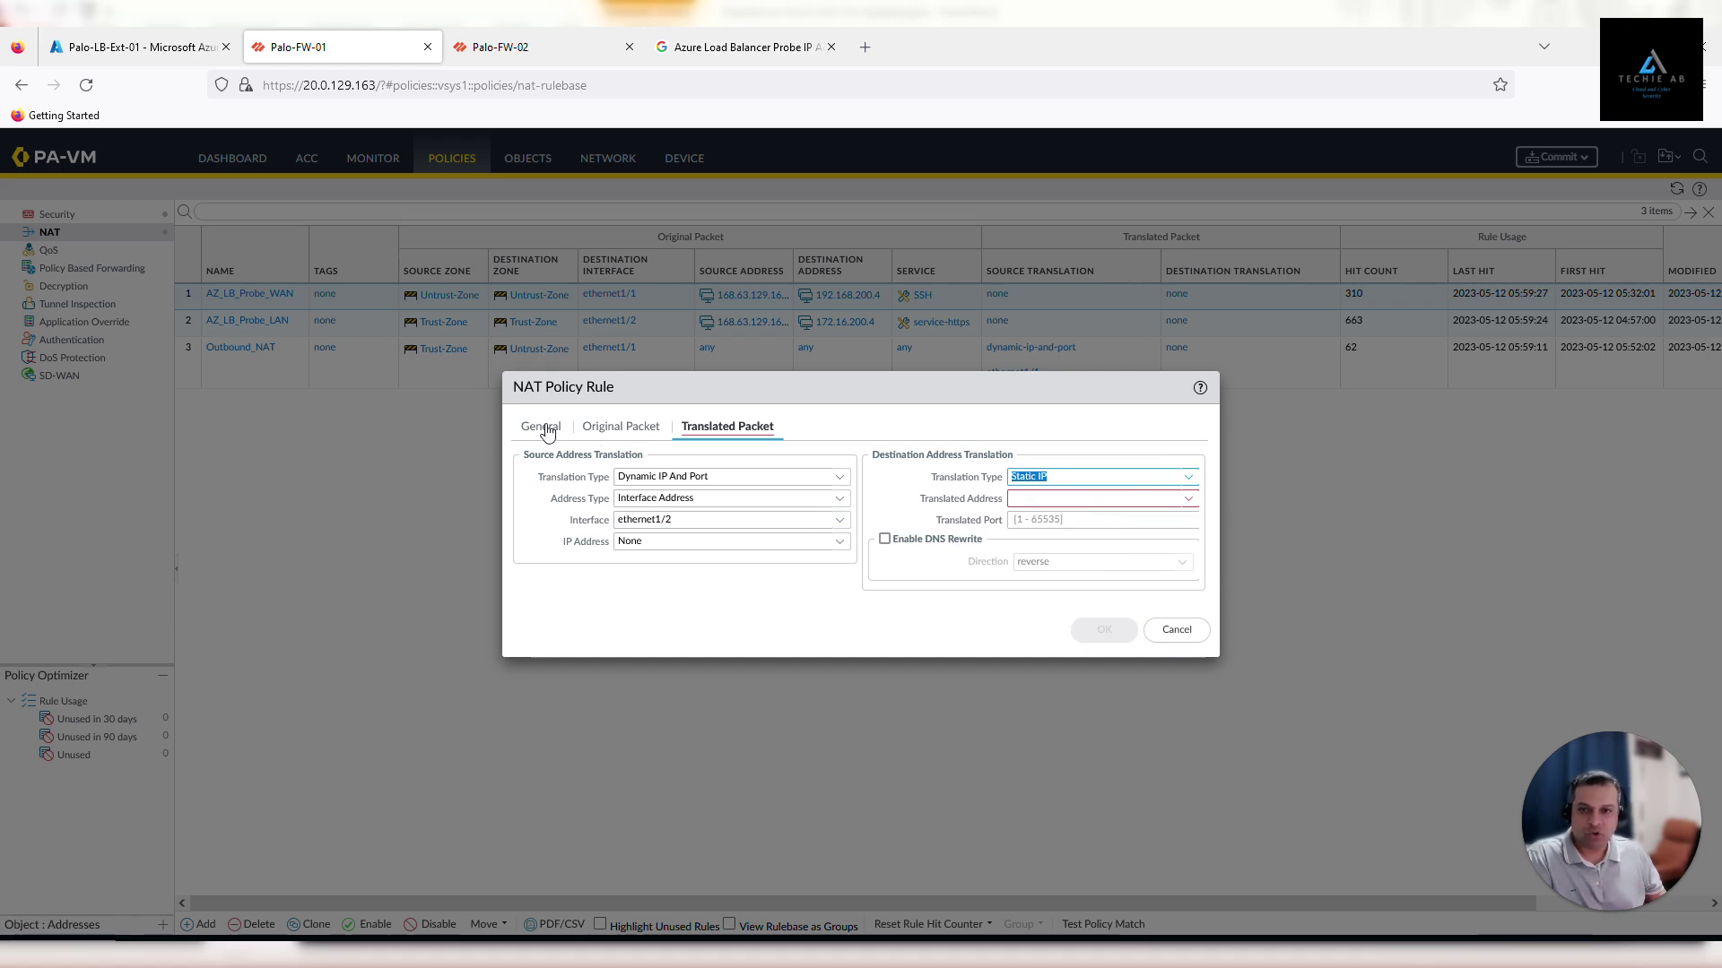
left_click(588, 429)
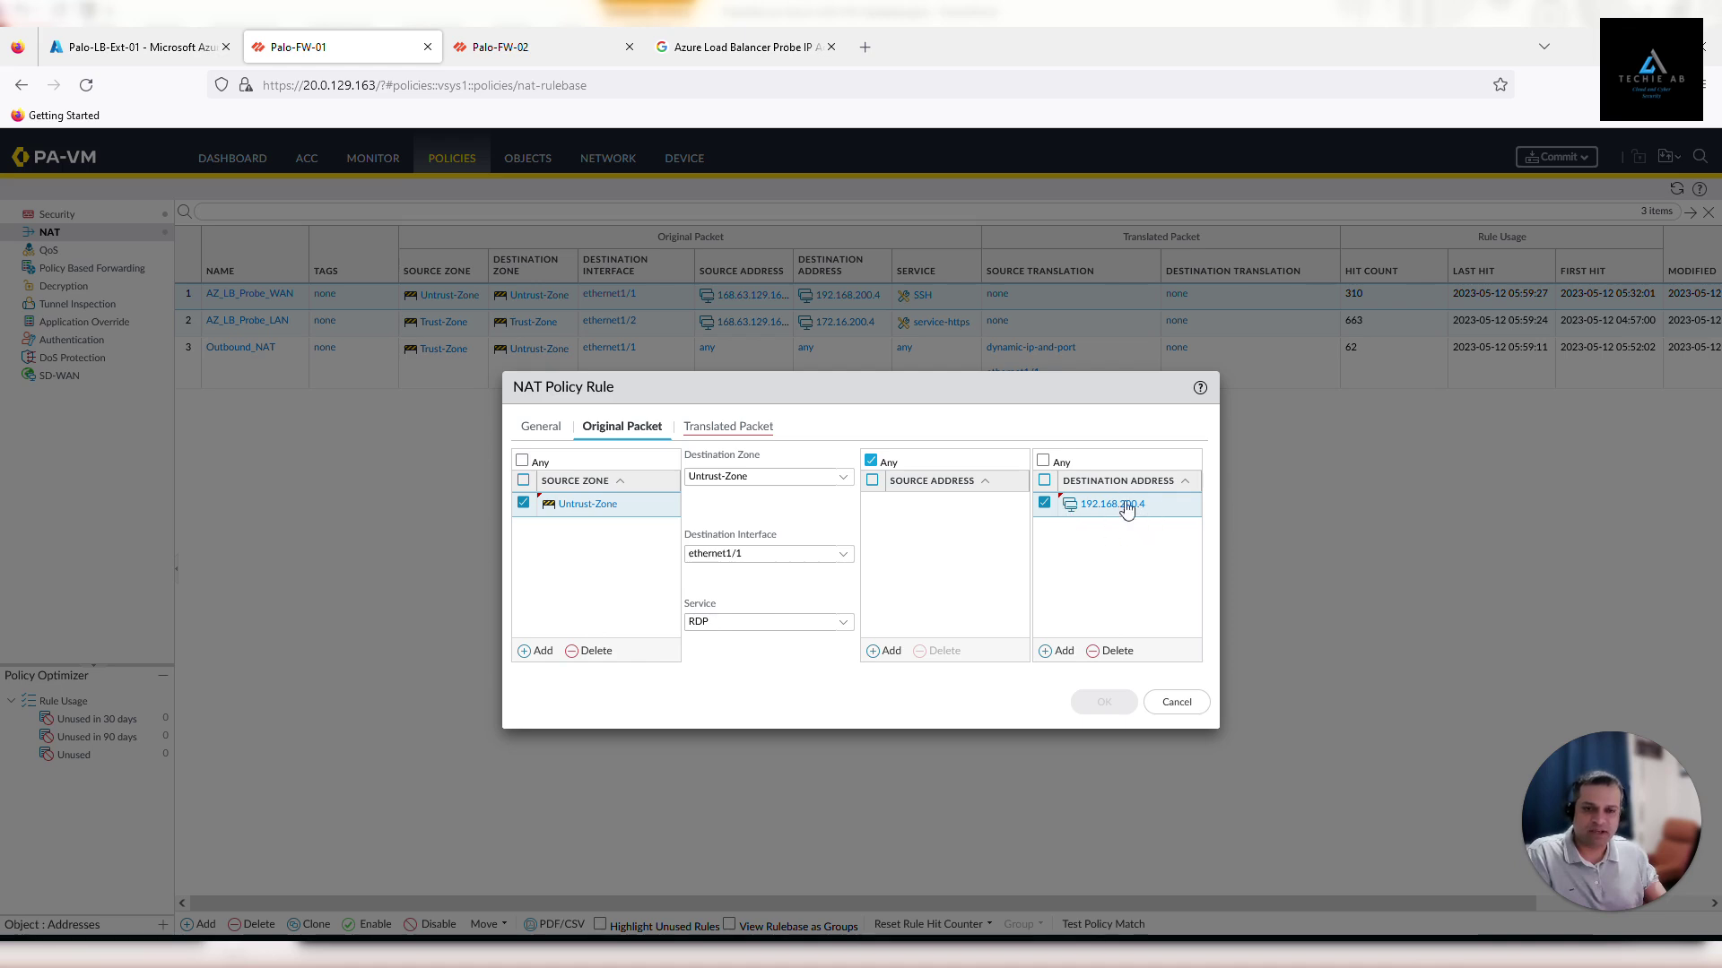
left_click(722, 434)
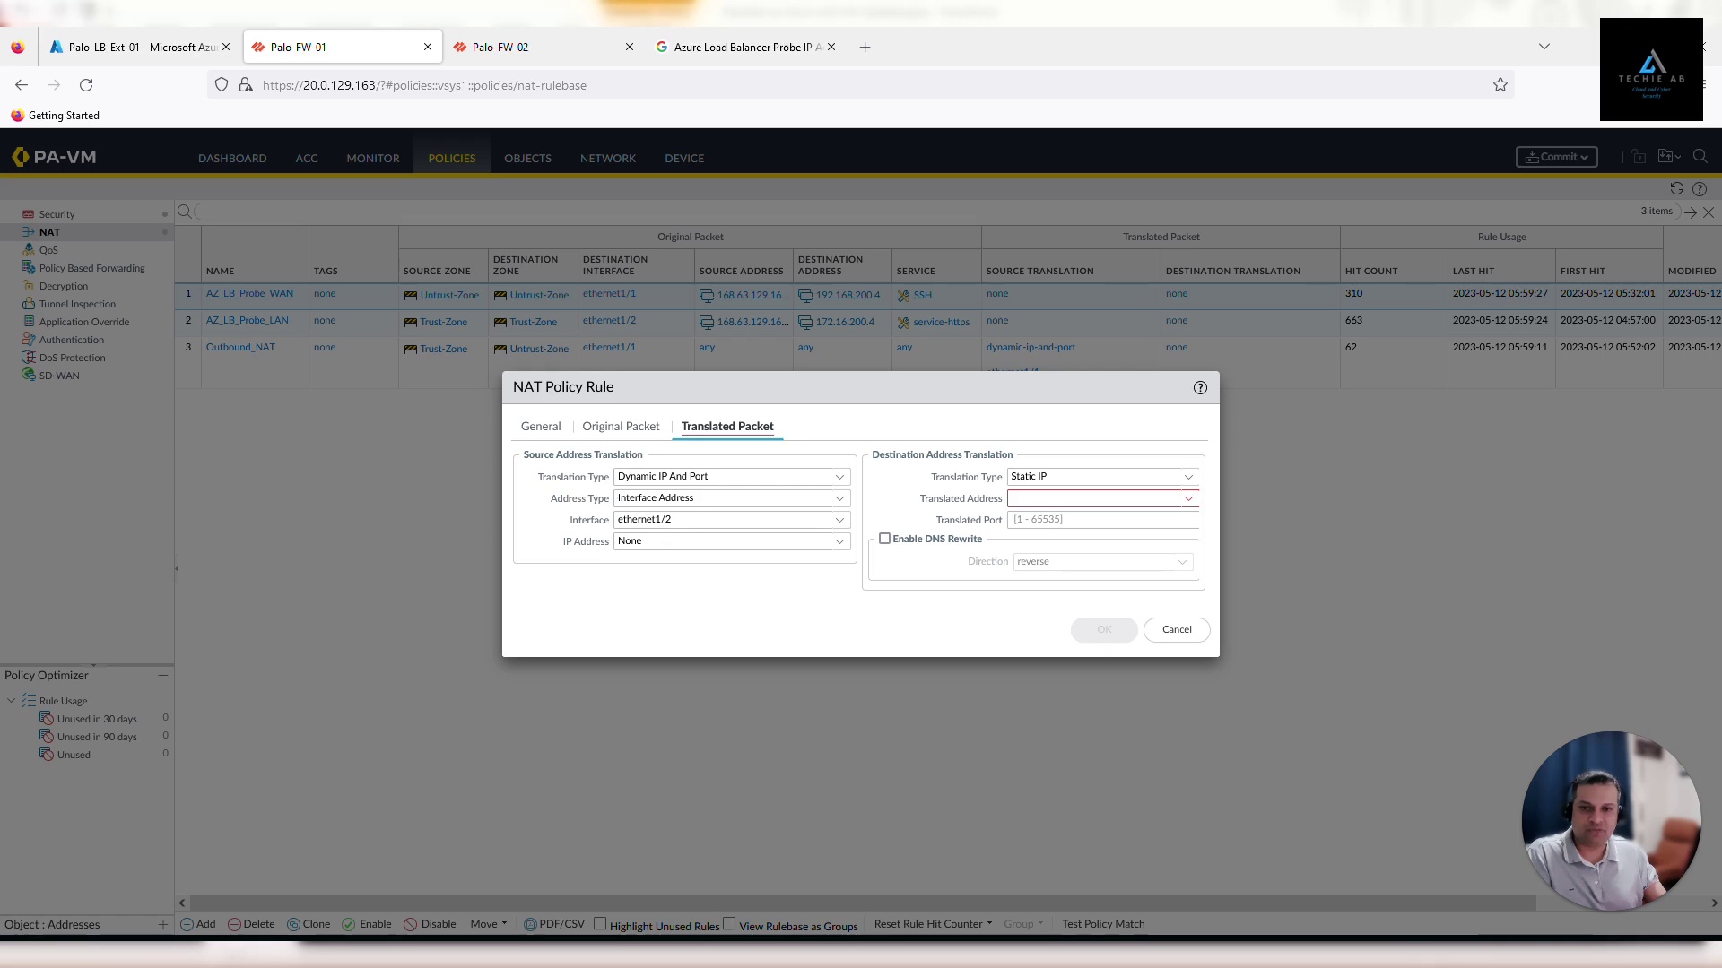
left_click(628, 428)
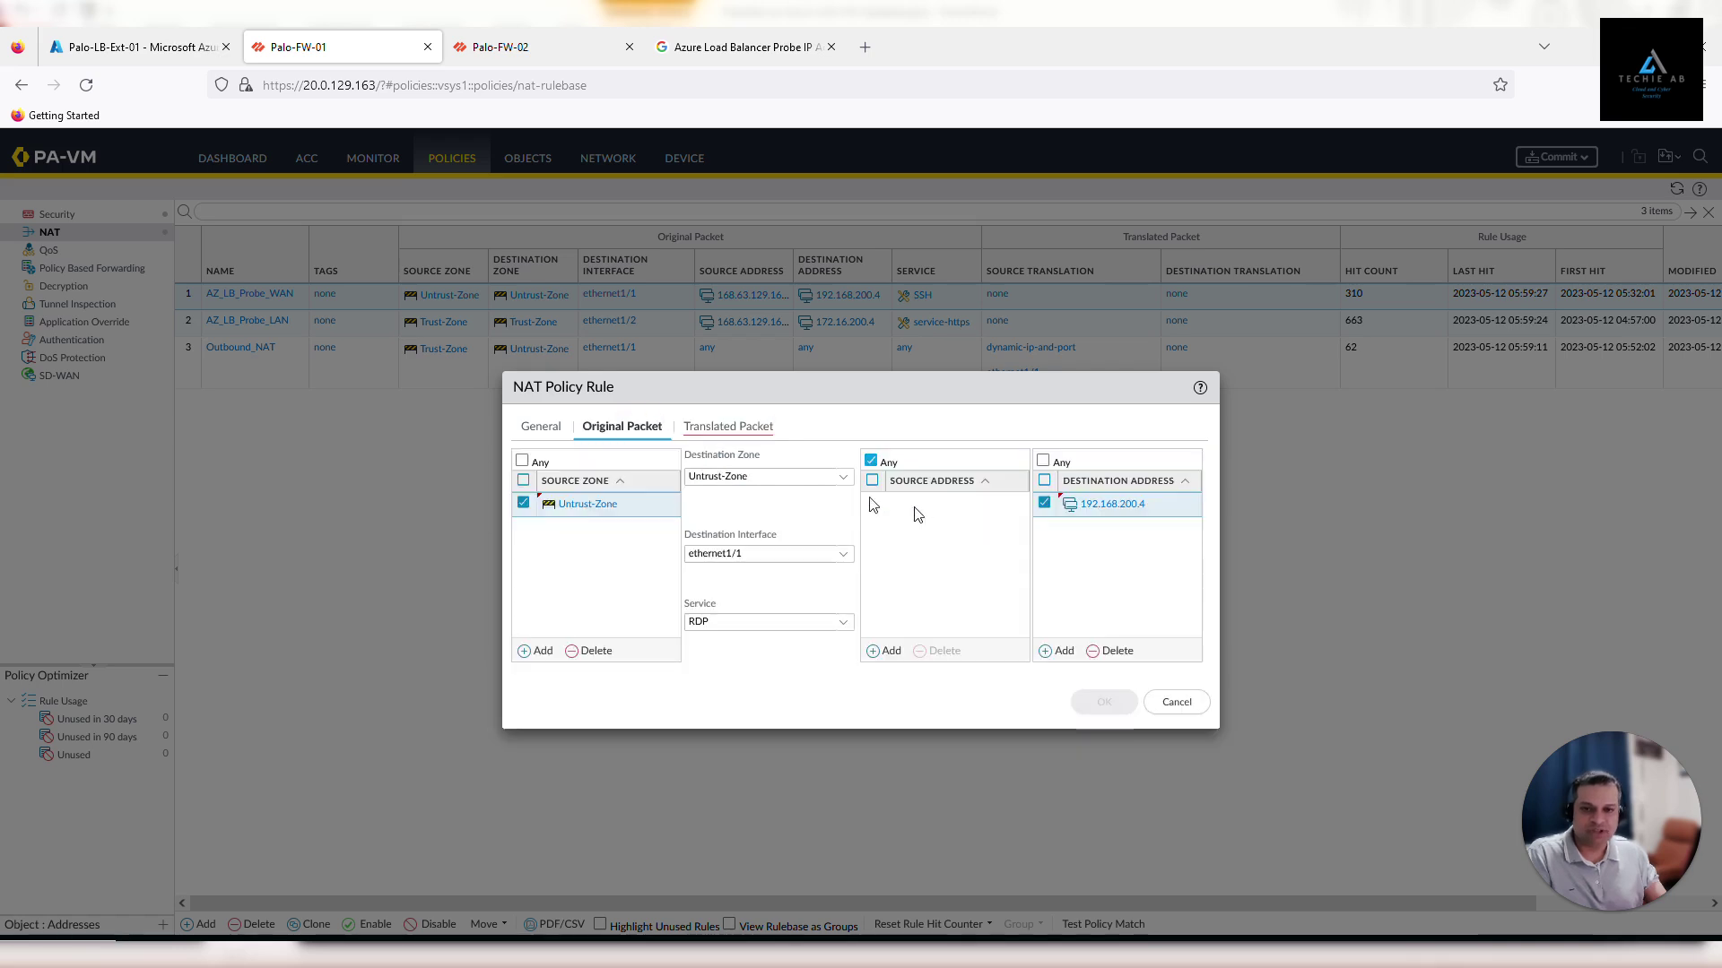
left_click(700, 431)
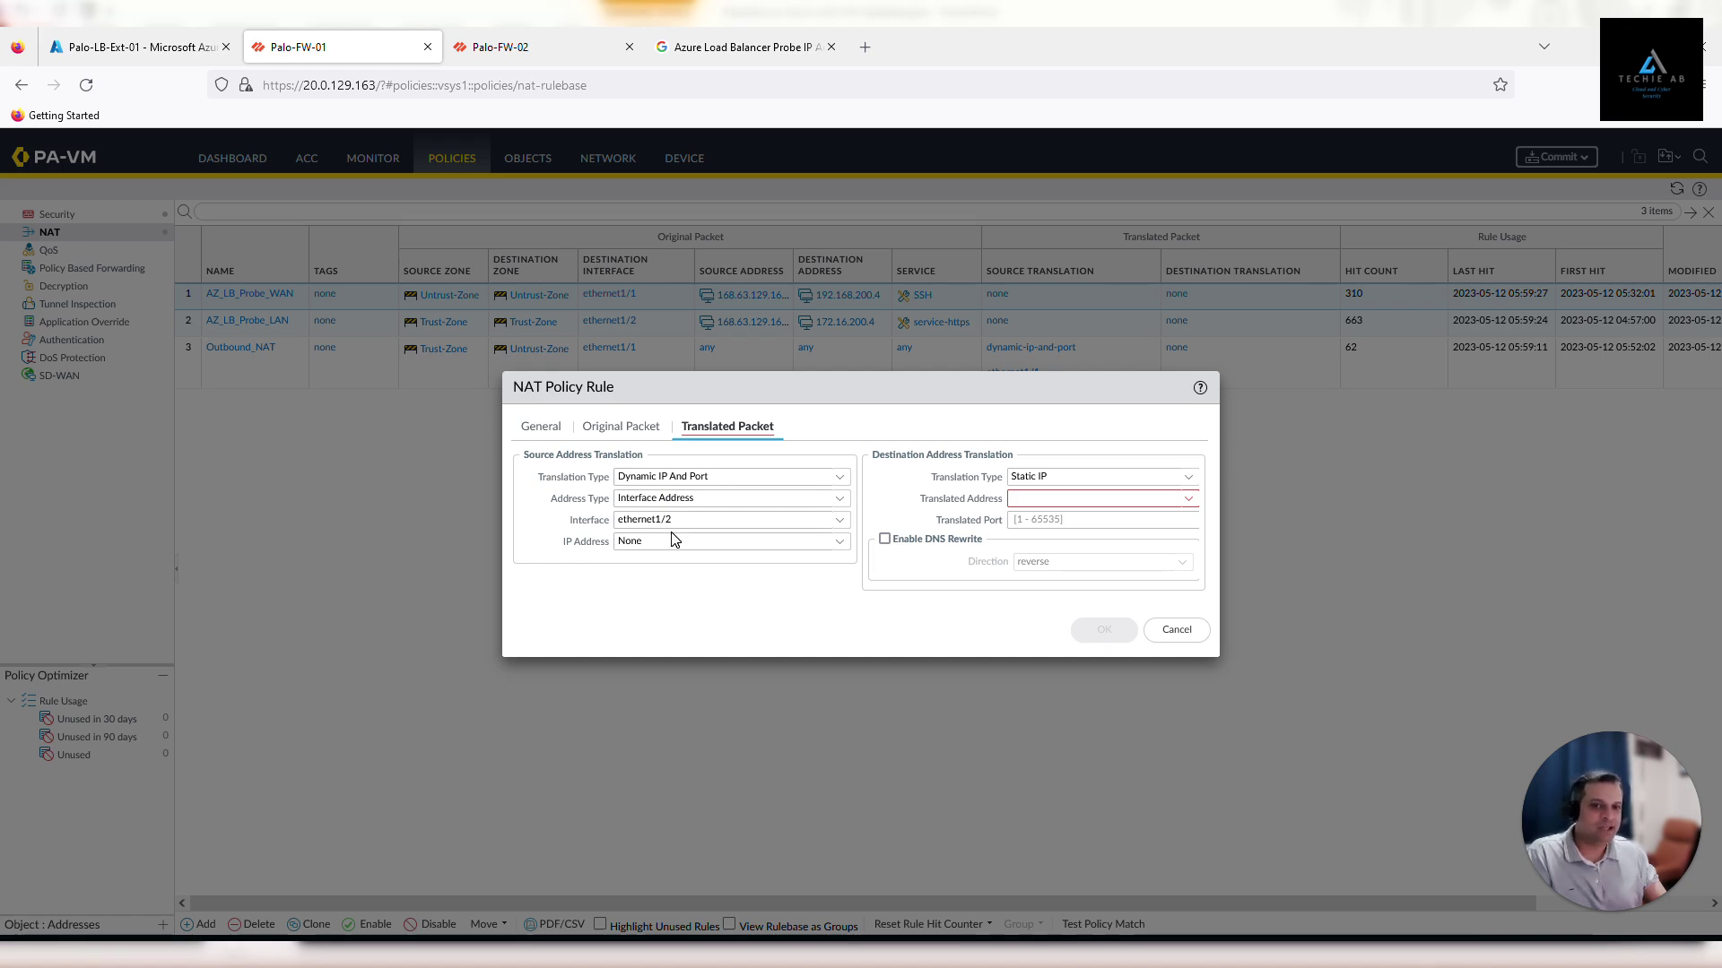
mouse_move(1014, 505)
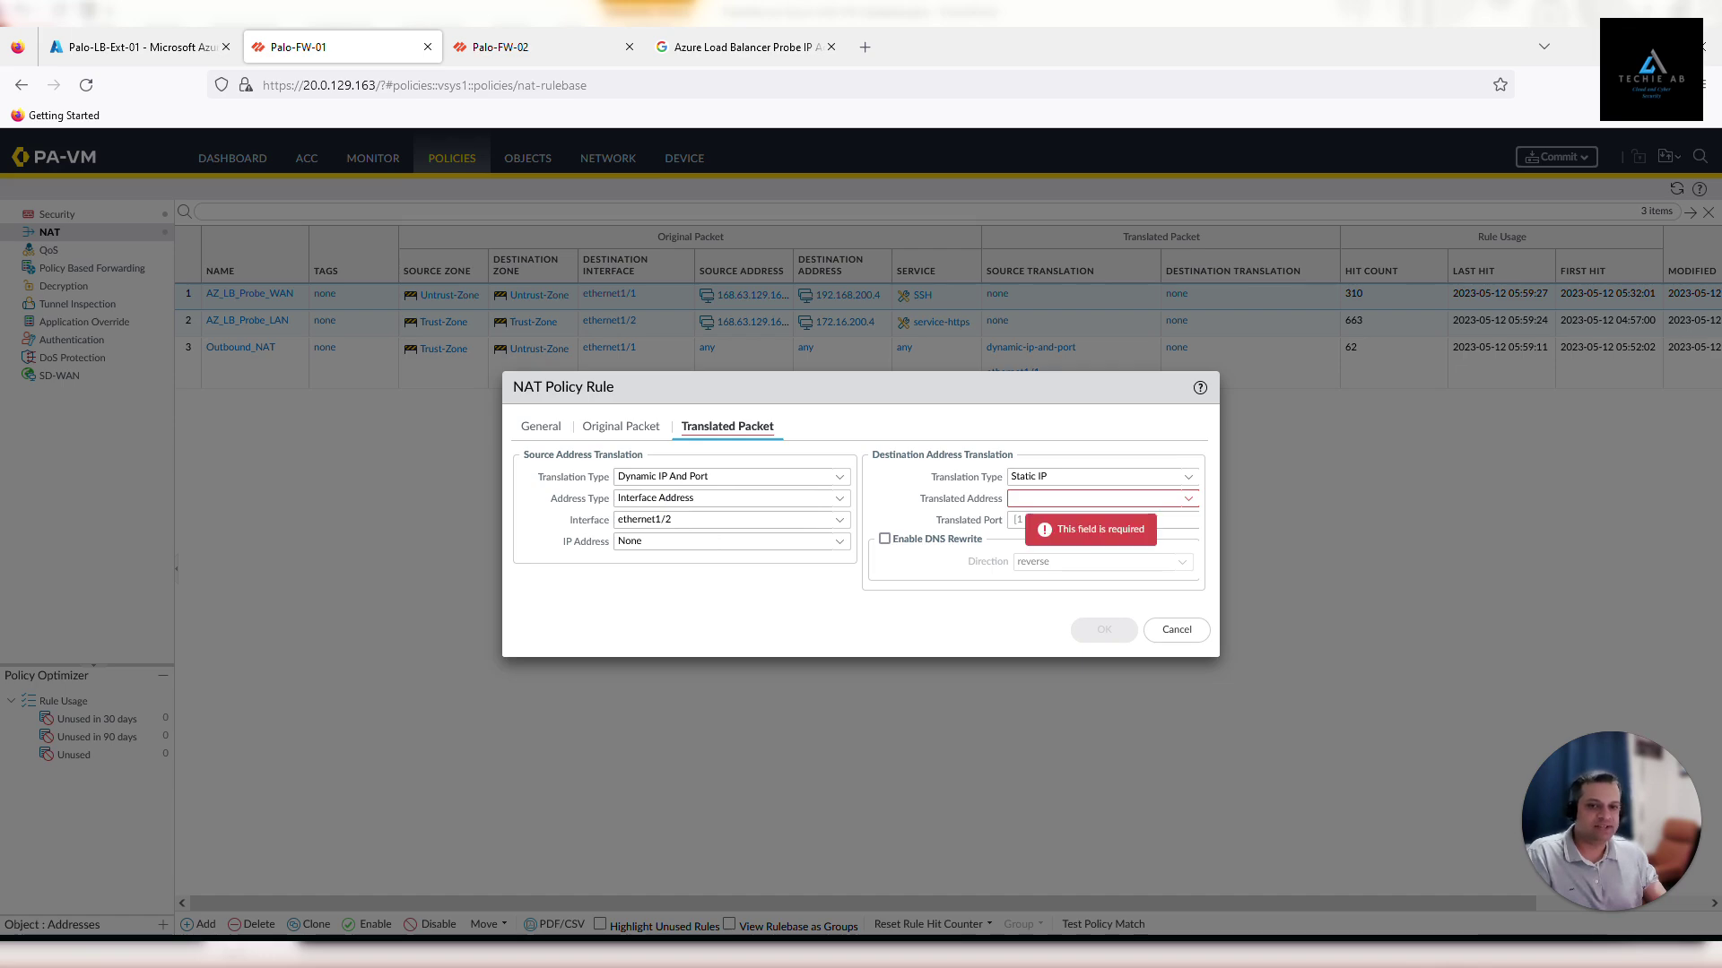
- Switch to the Azure portal and copy the private IP address from the networking details of the Palo-TempVM-01 virtual machine
left_click(149, 52)
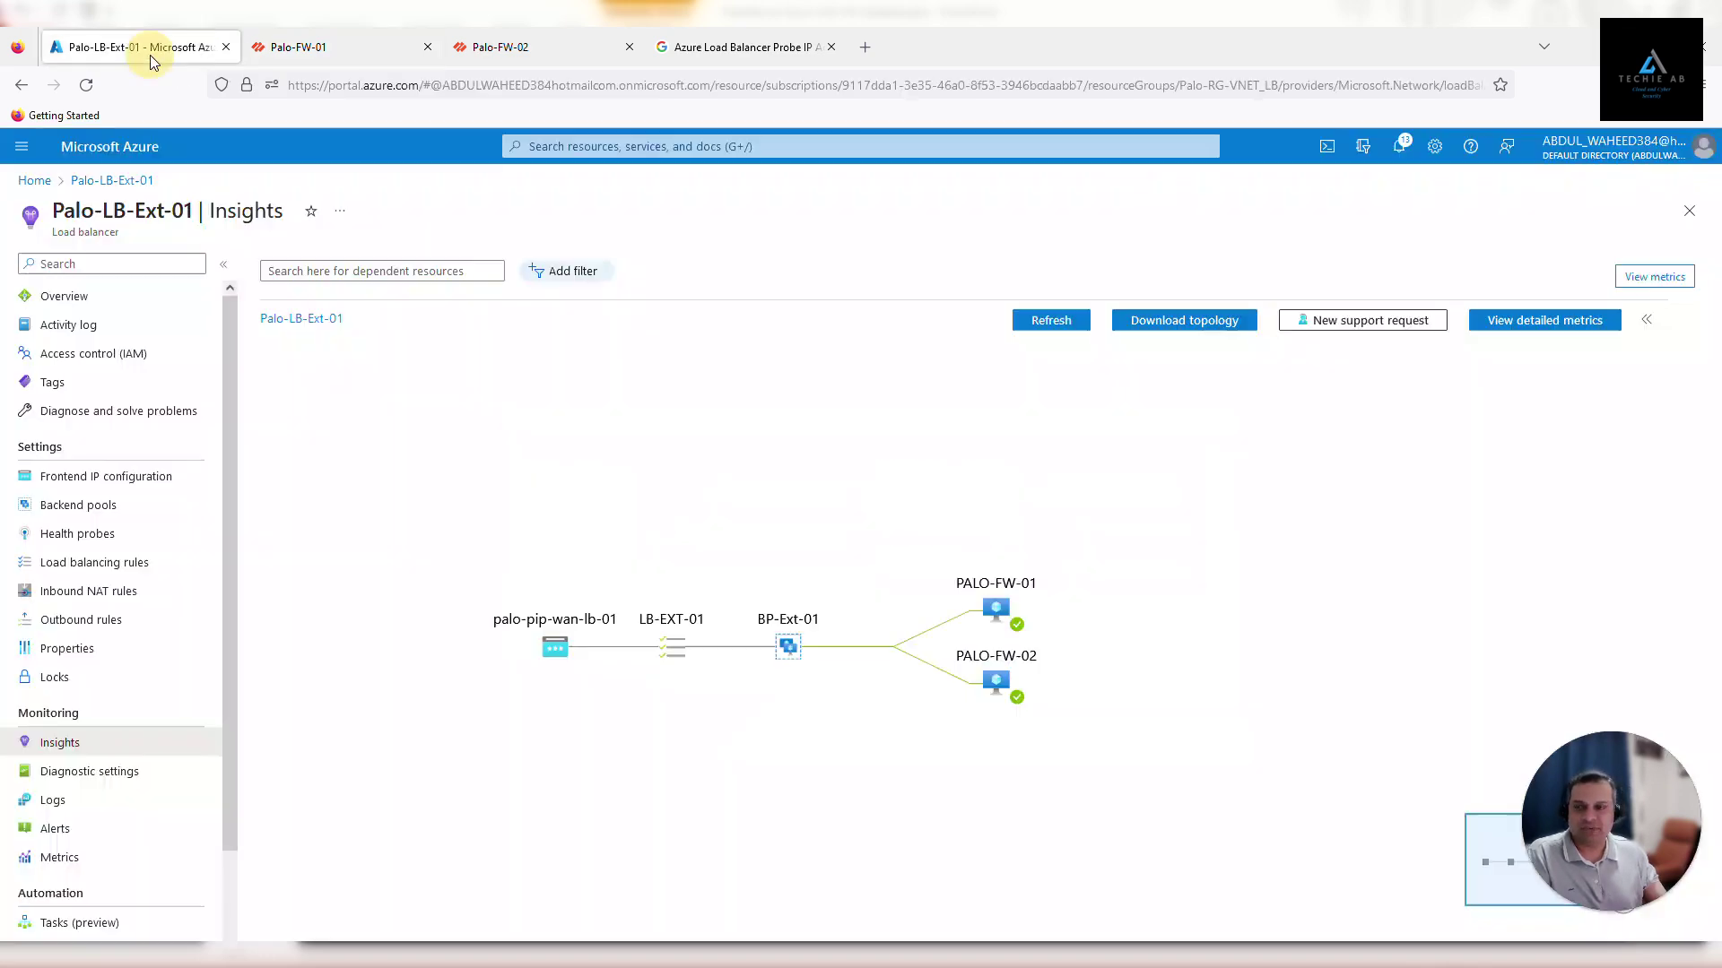
left_click(135, 156)
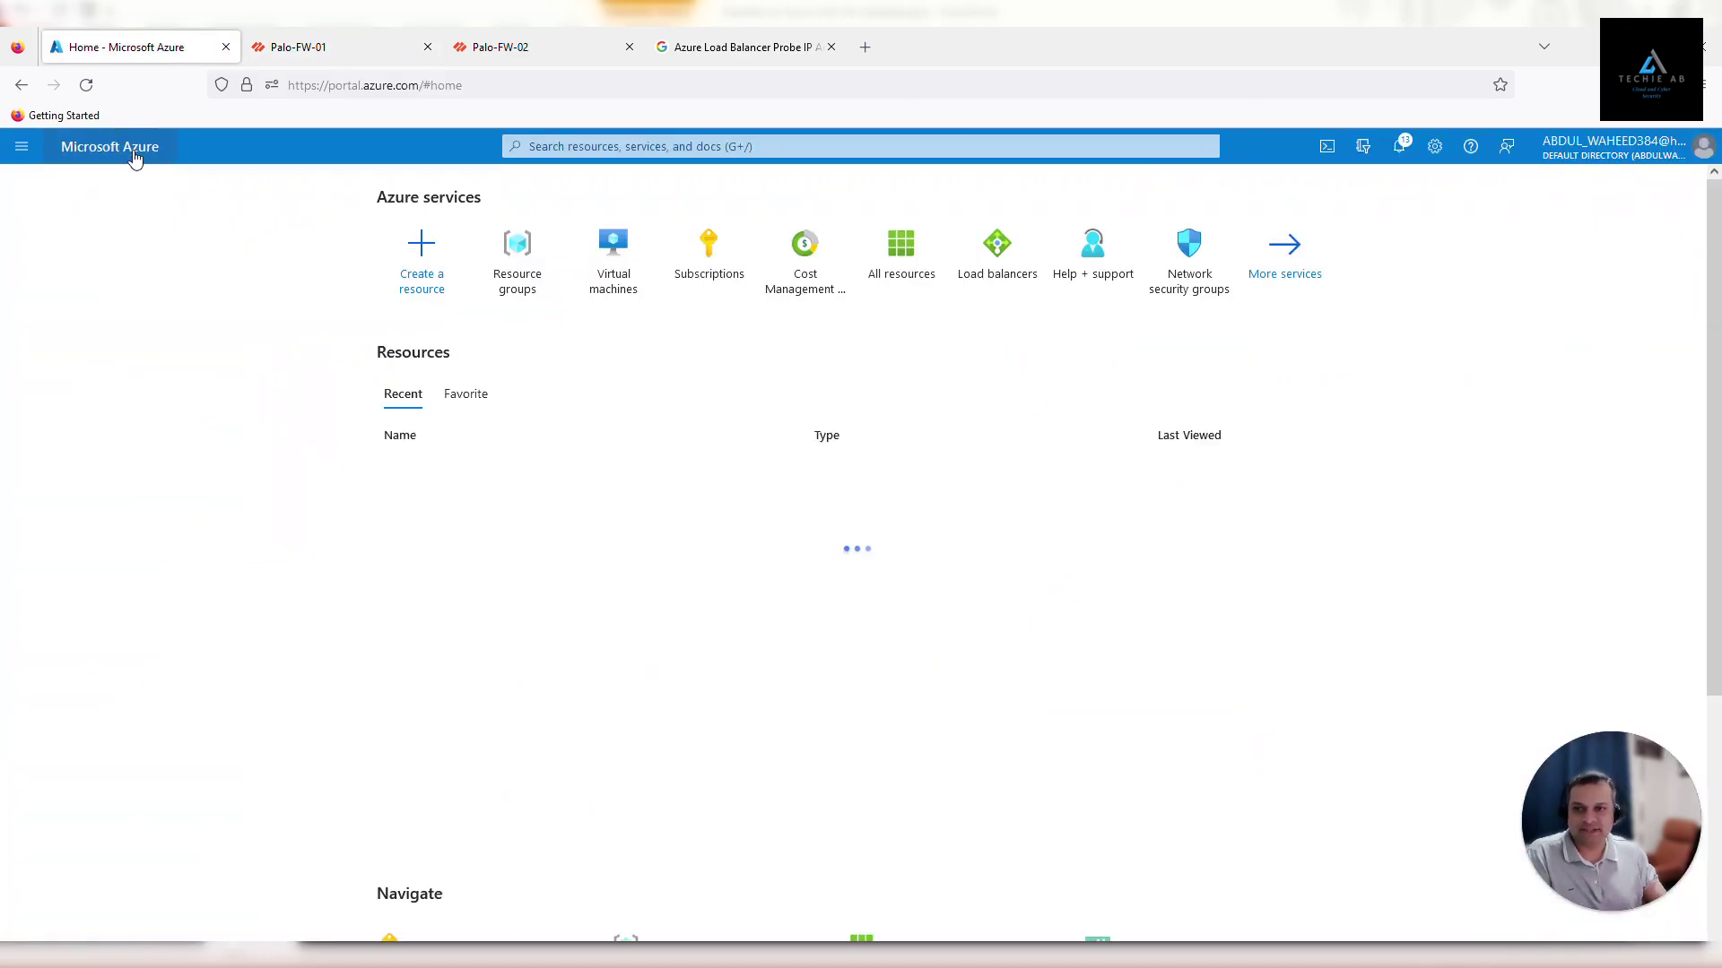
left_click(589, 285)
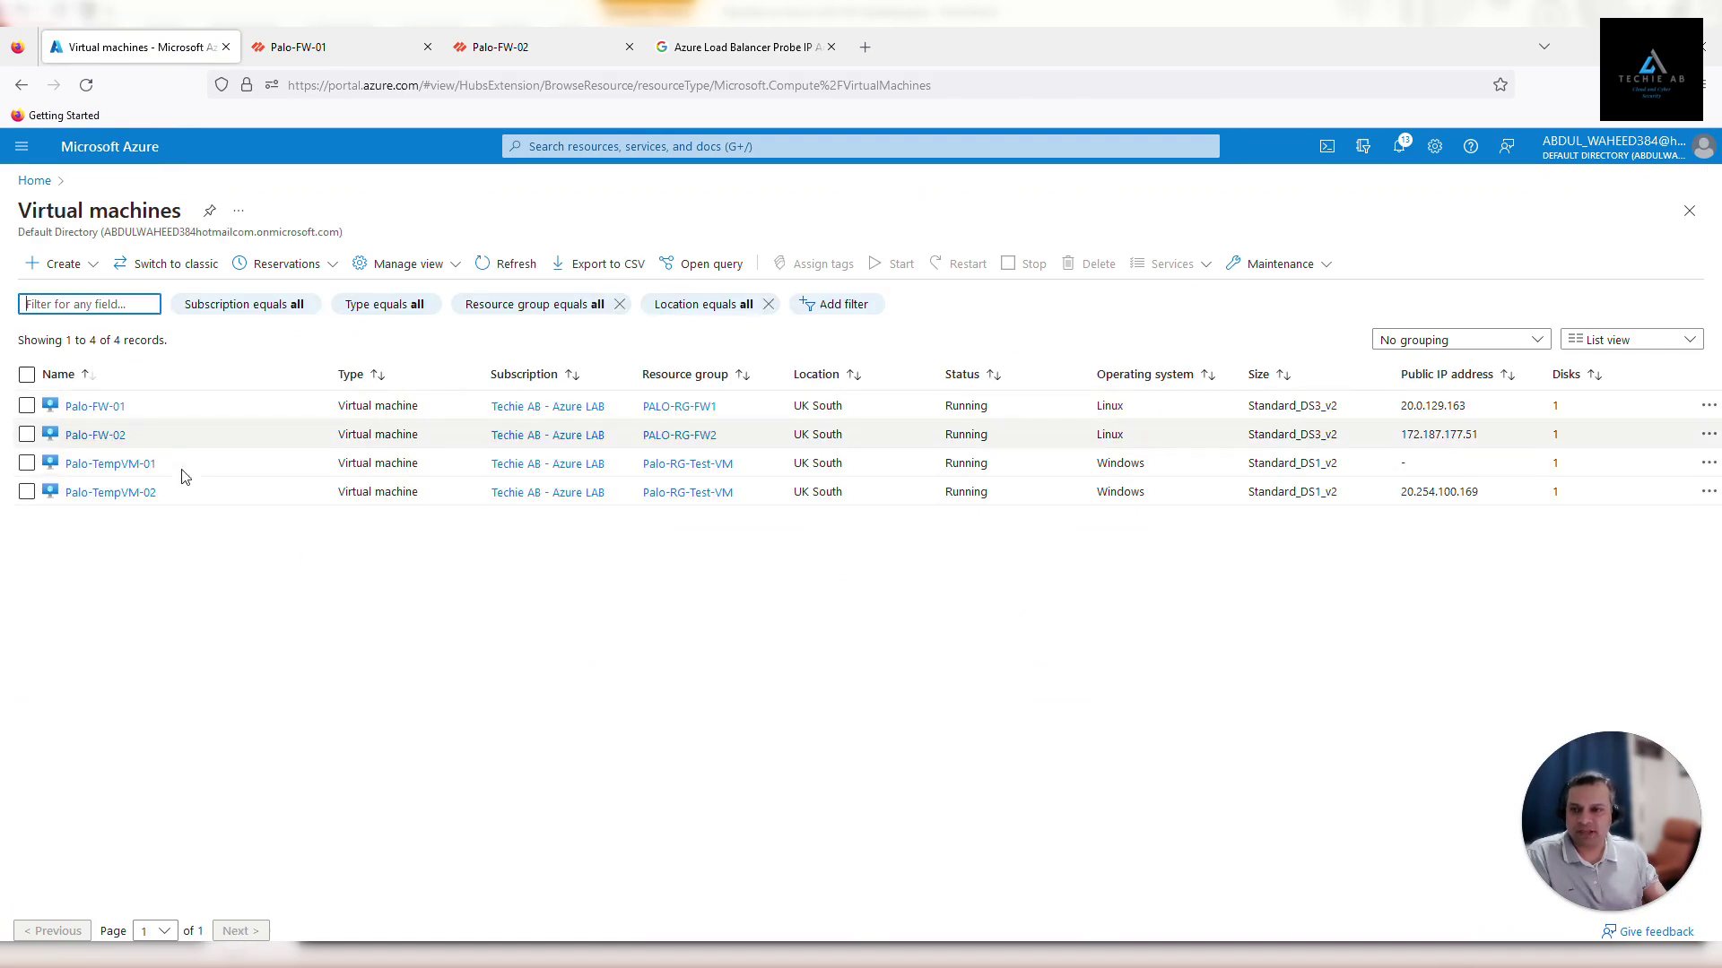
left_click(110, 465)
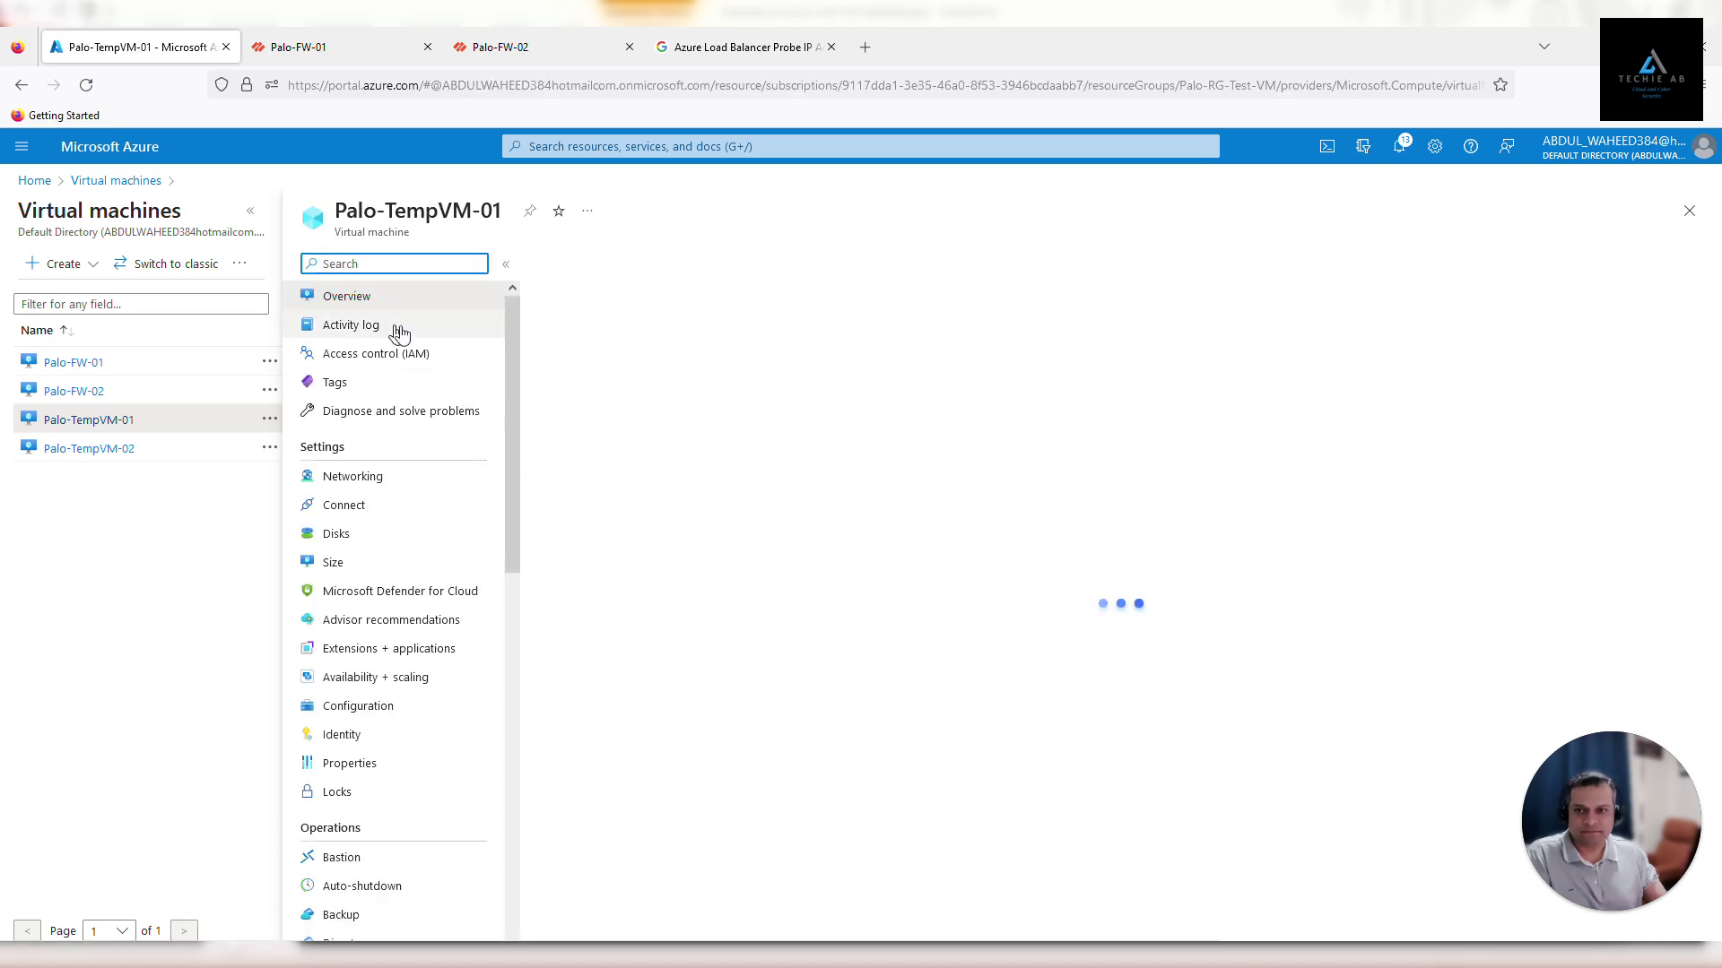
left_click(349, 482)
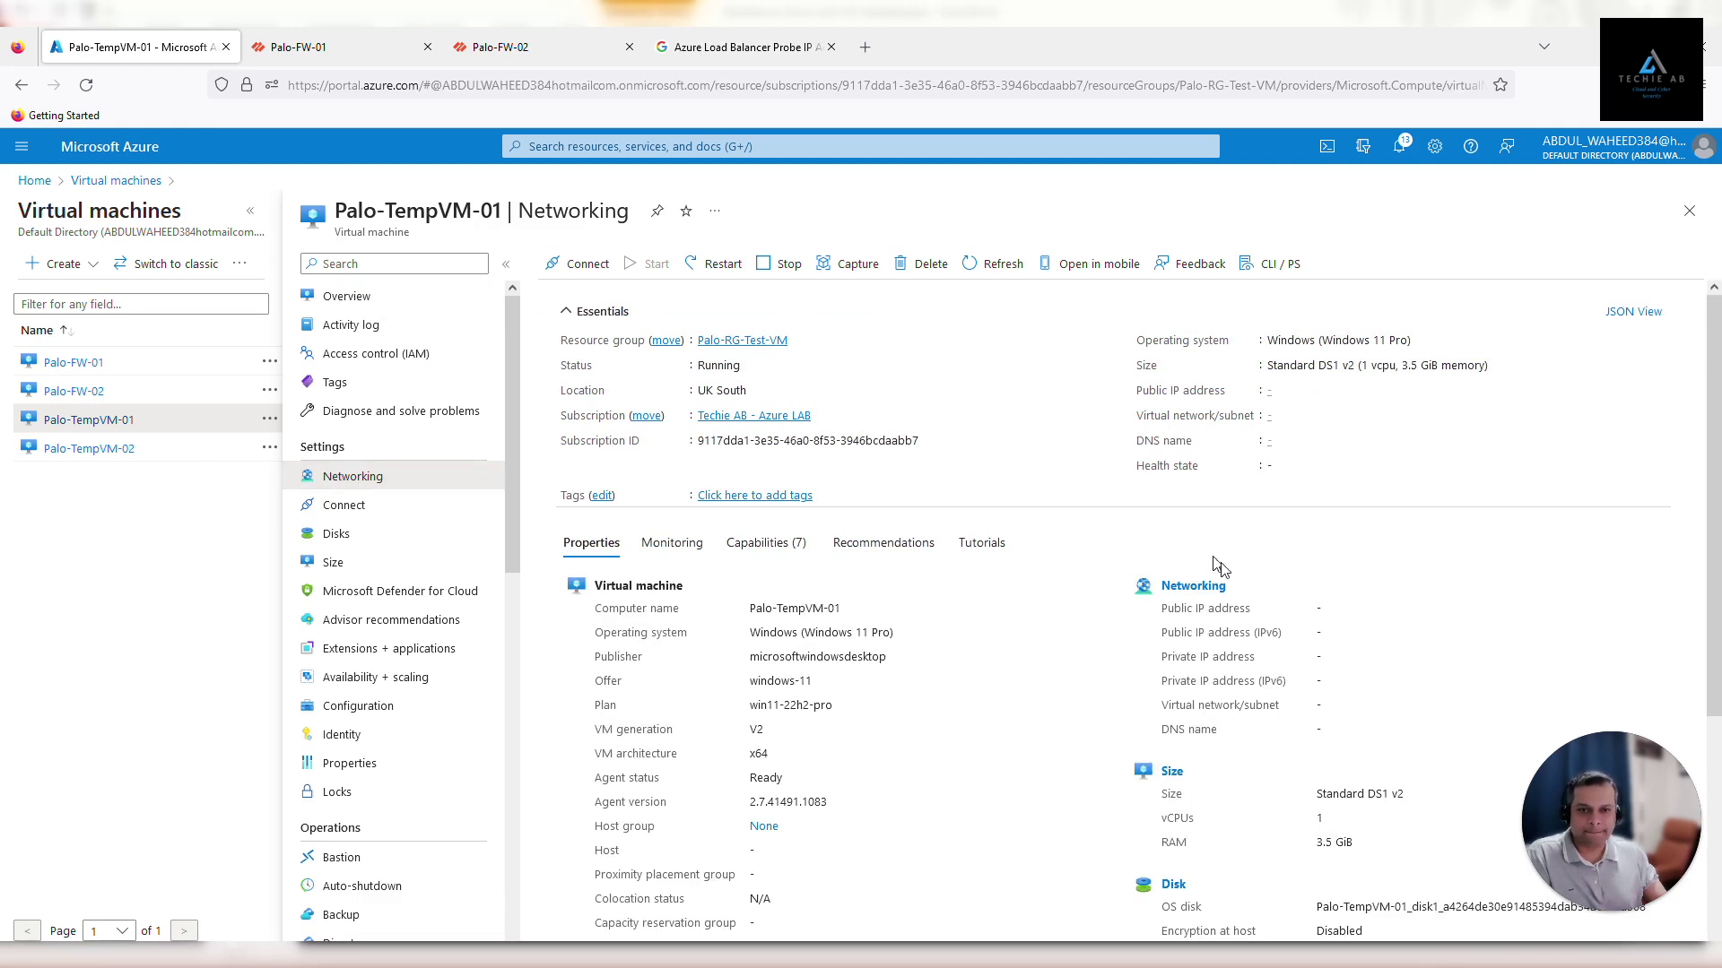
left_click(1374, 660)
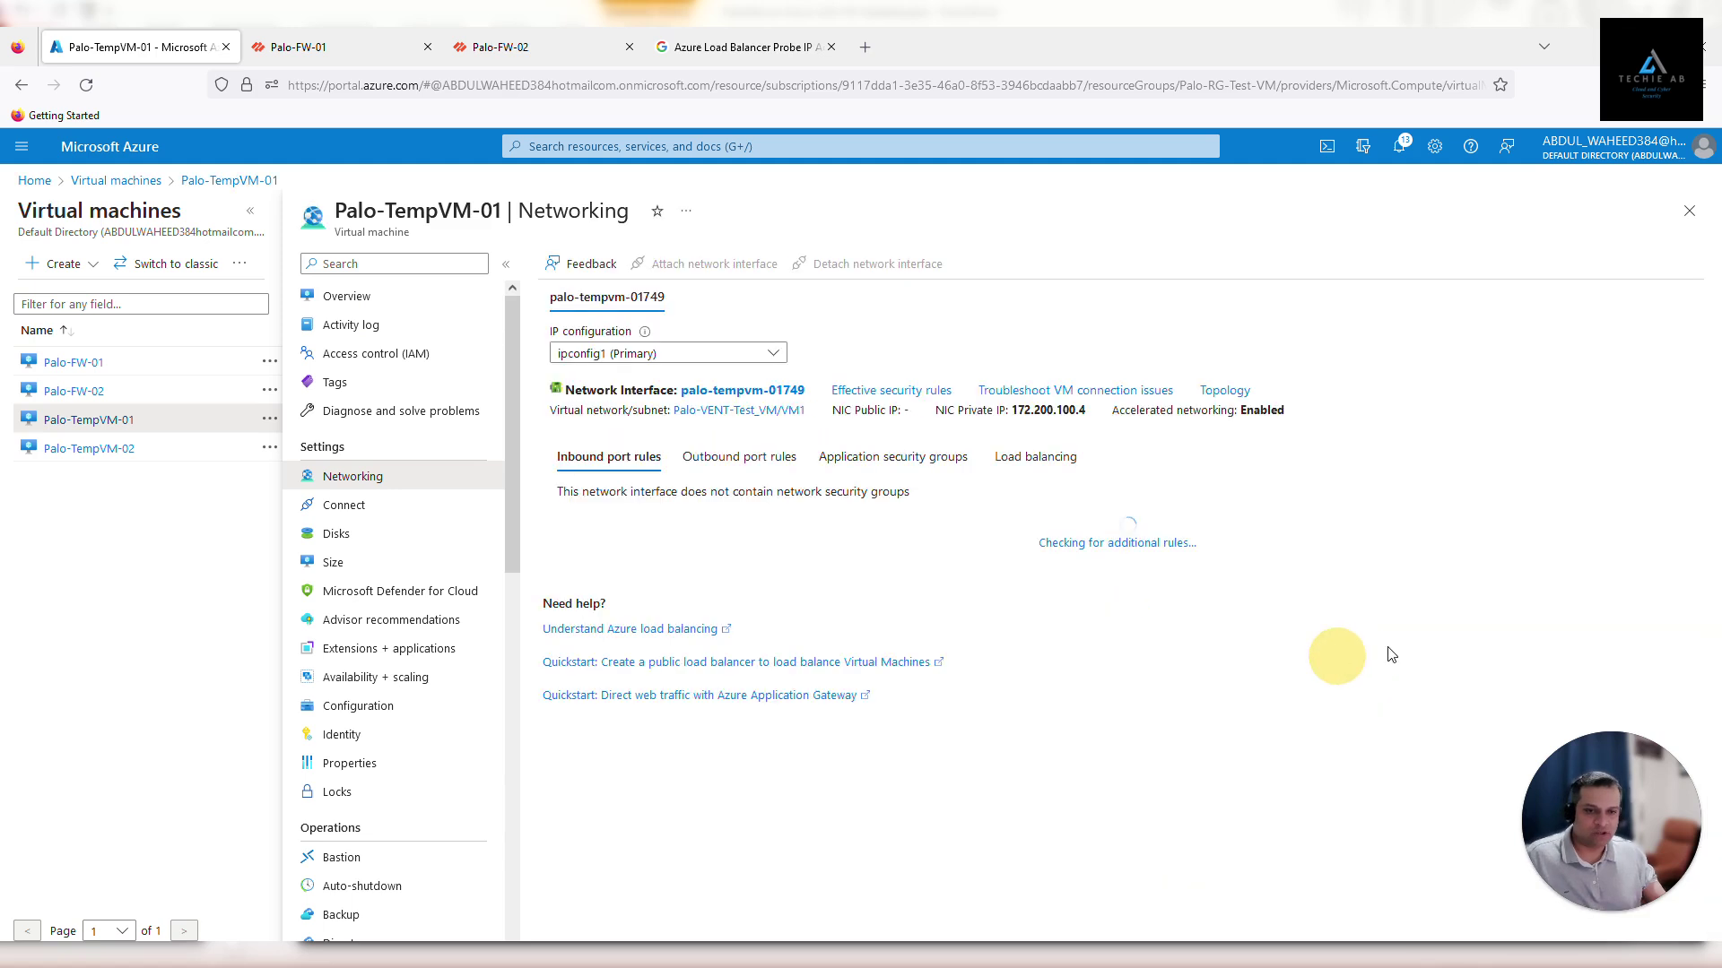
double_click(1016, 418)
key("ctrl+c")
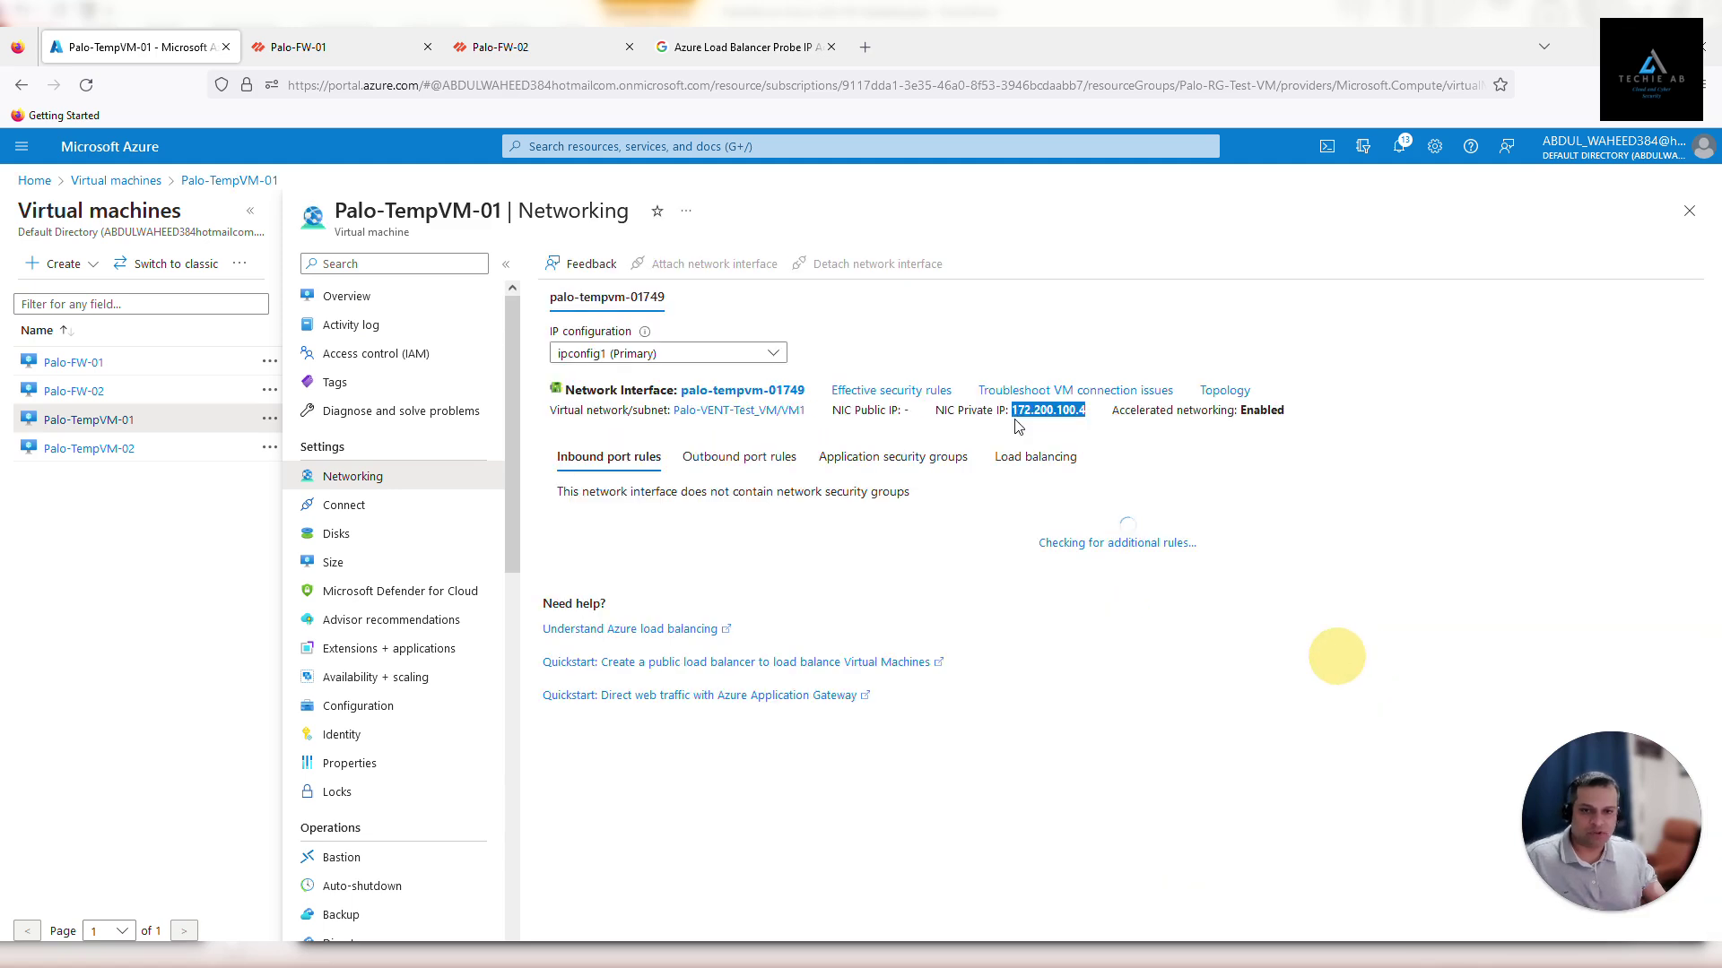
- Back in Palo-FW-01, set the translated address to 172.200.100.4 and translated port to 3389, and try to save the NAT rule
left_click(355, 29)
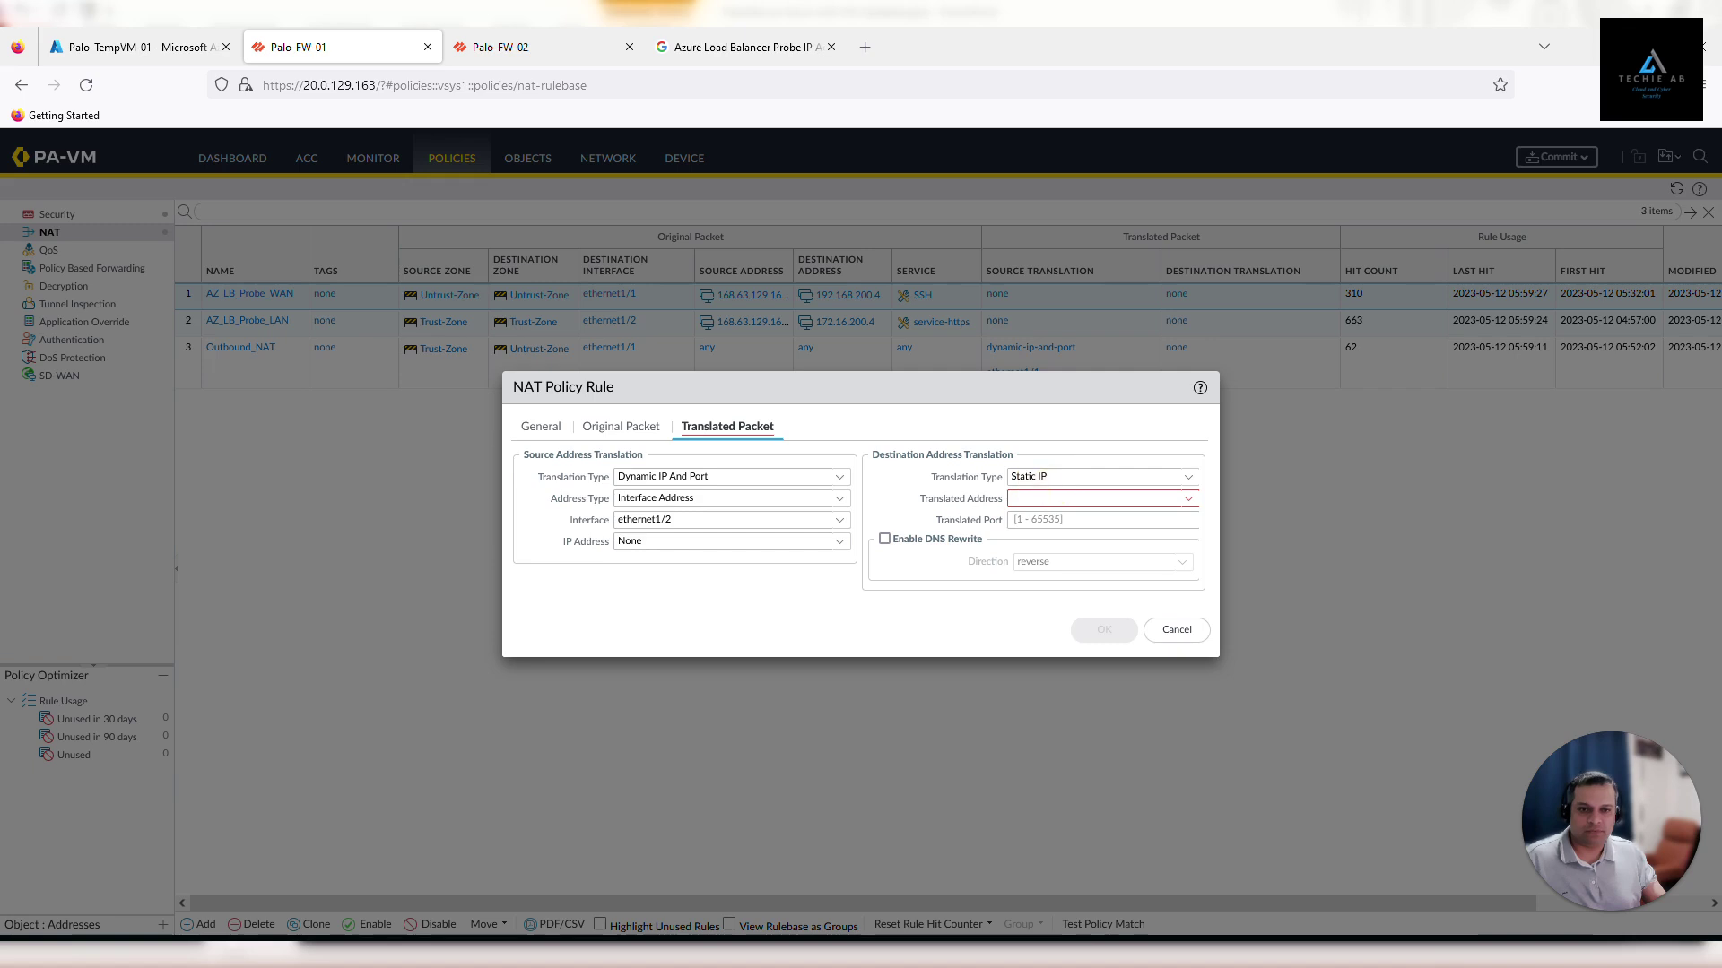
key("ctrl+v")
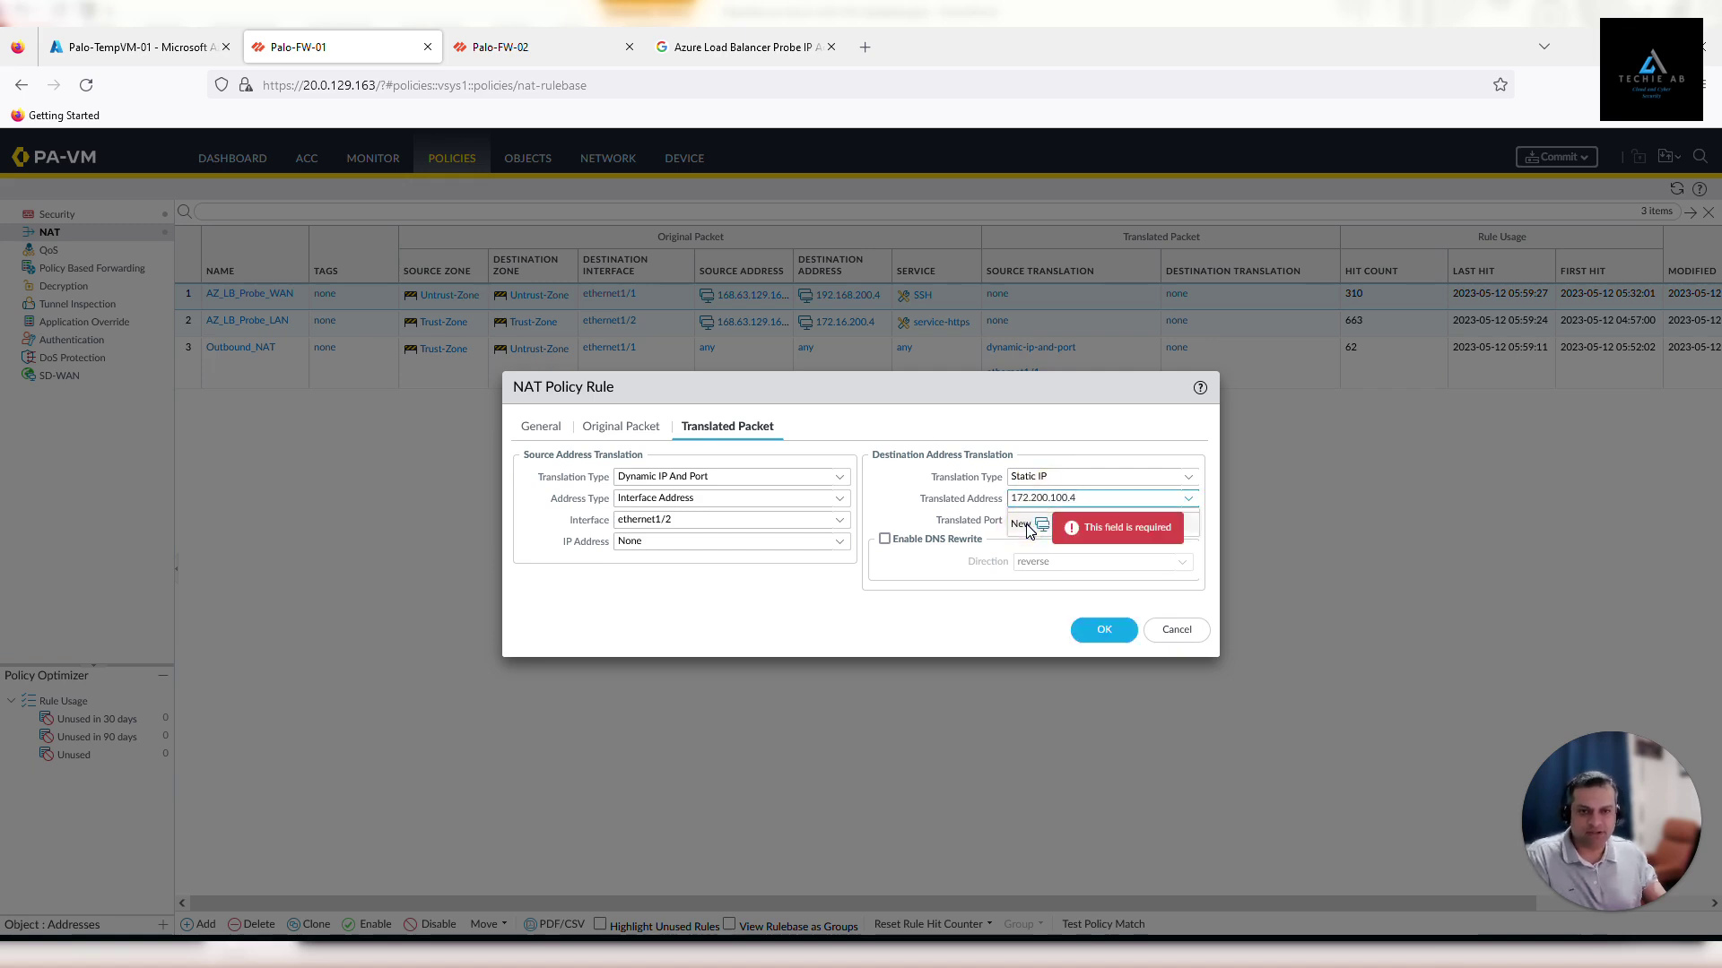
left_click(932, 499)
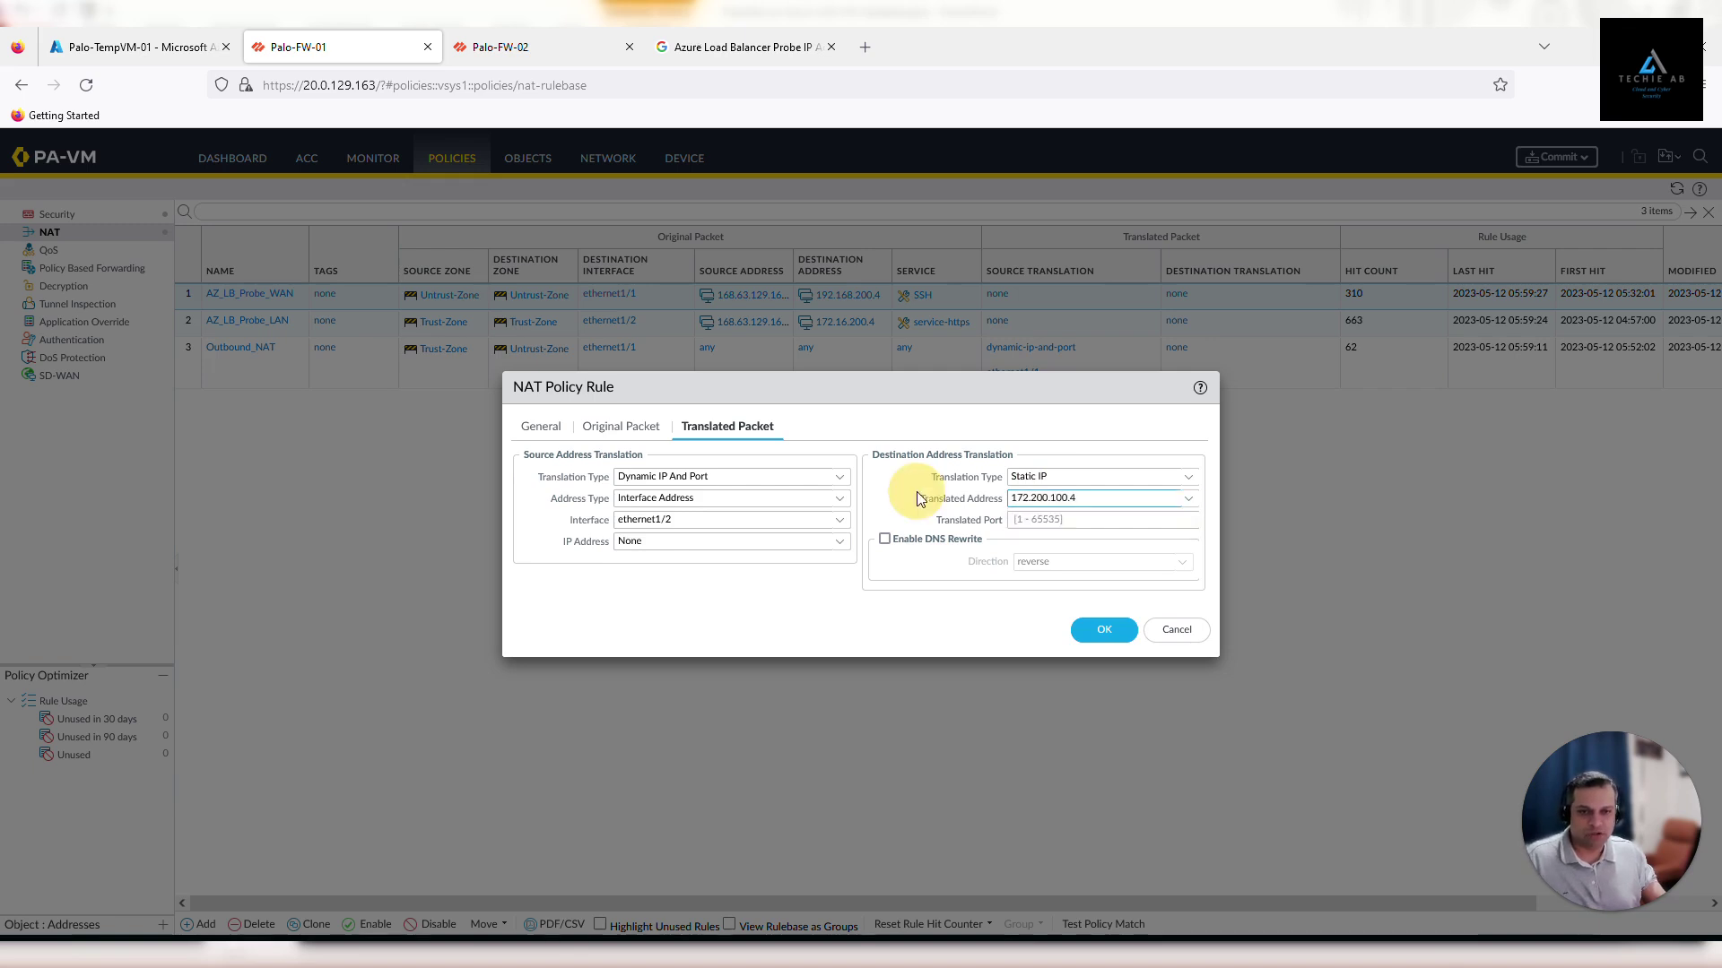
key("Tab")
type("338")
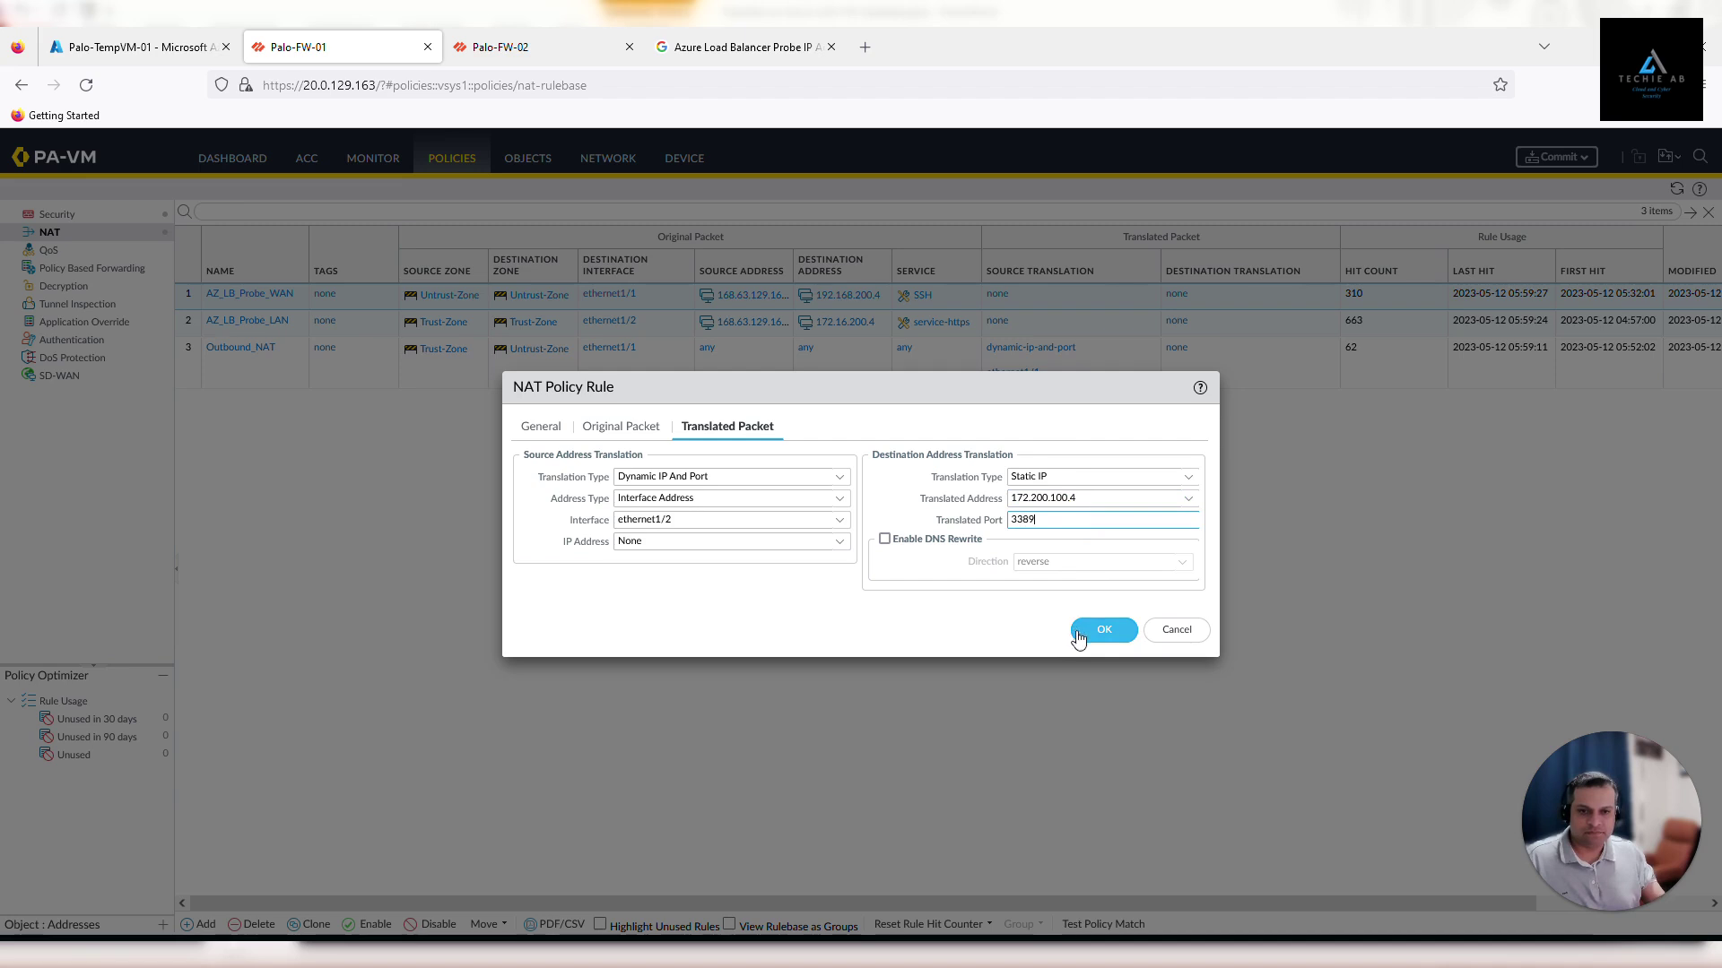
left_click(1104, 631)
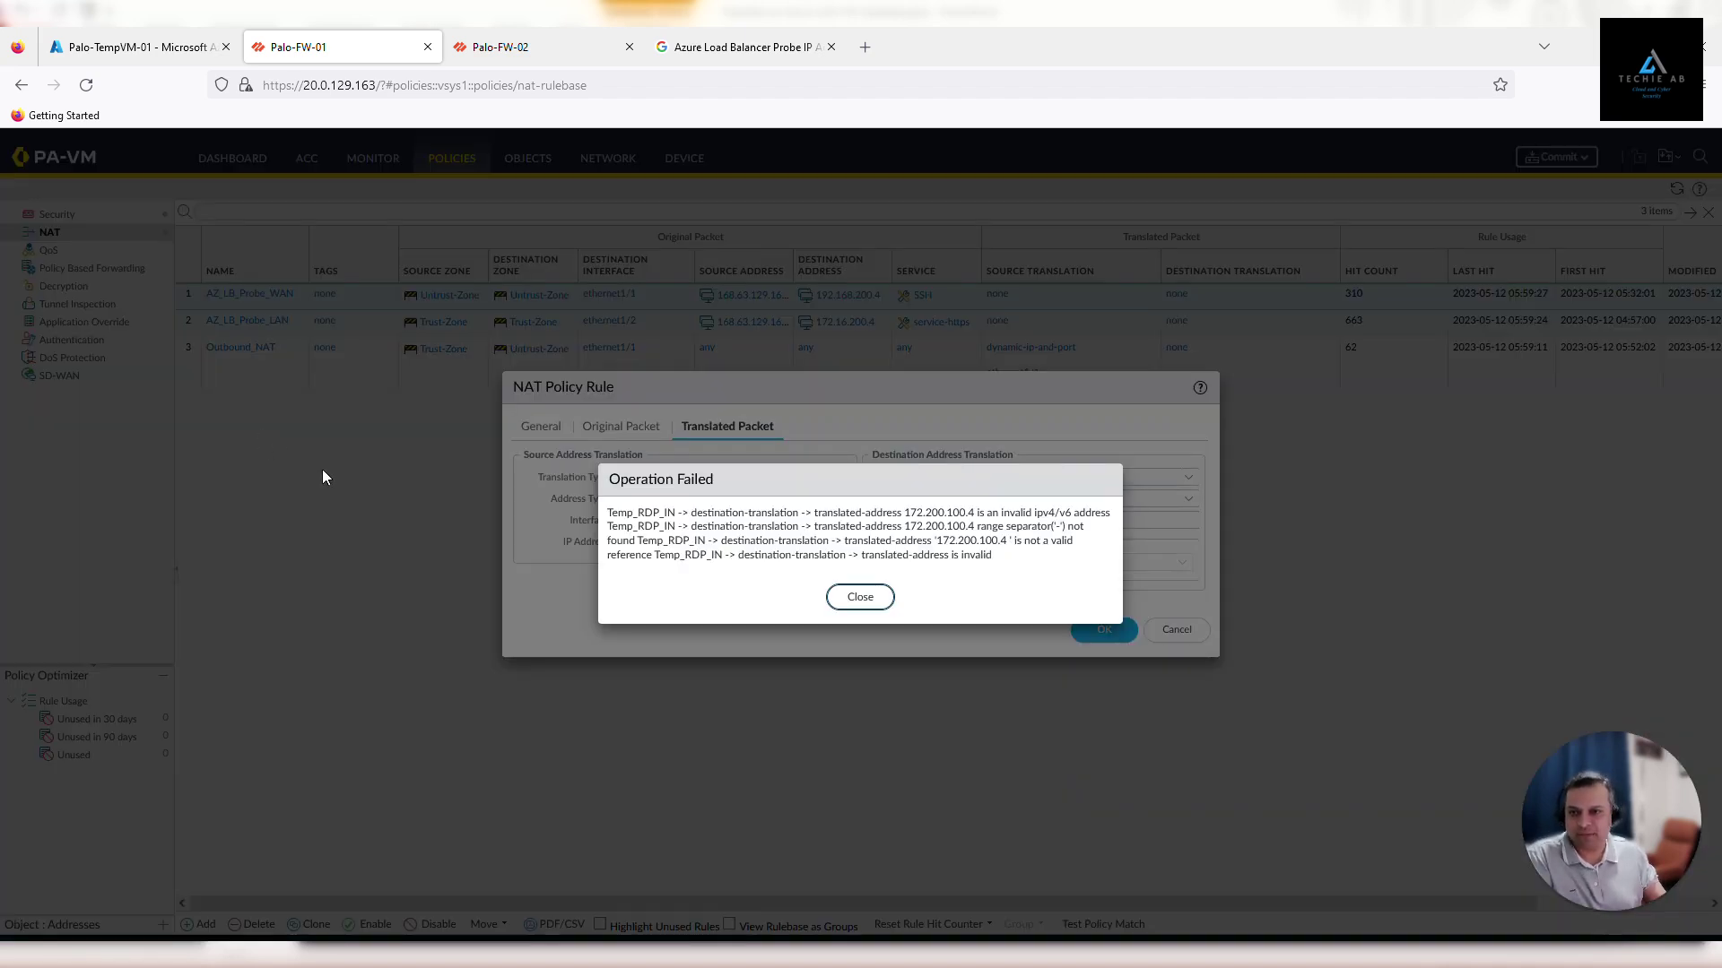
left_click(864, 603)
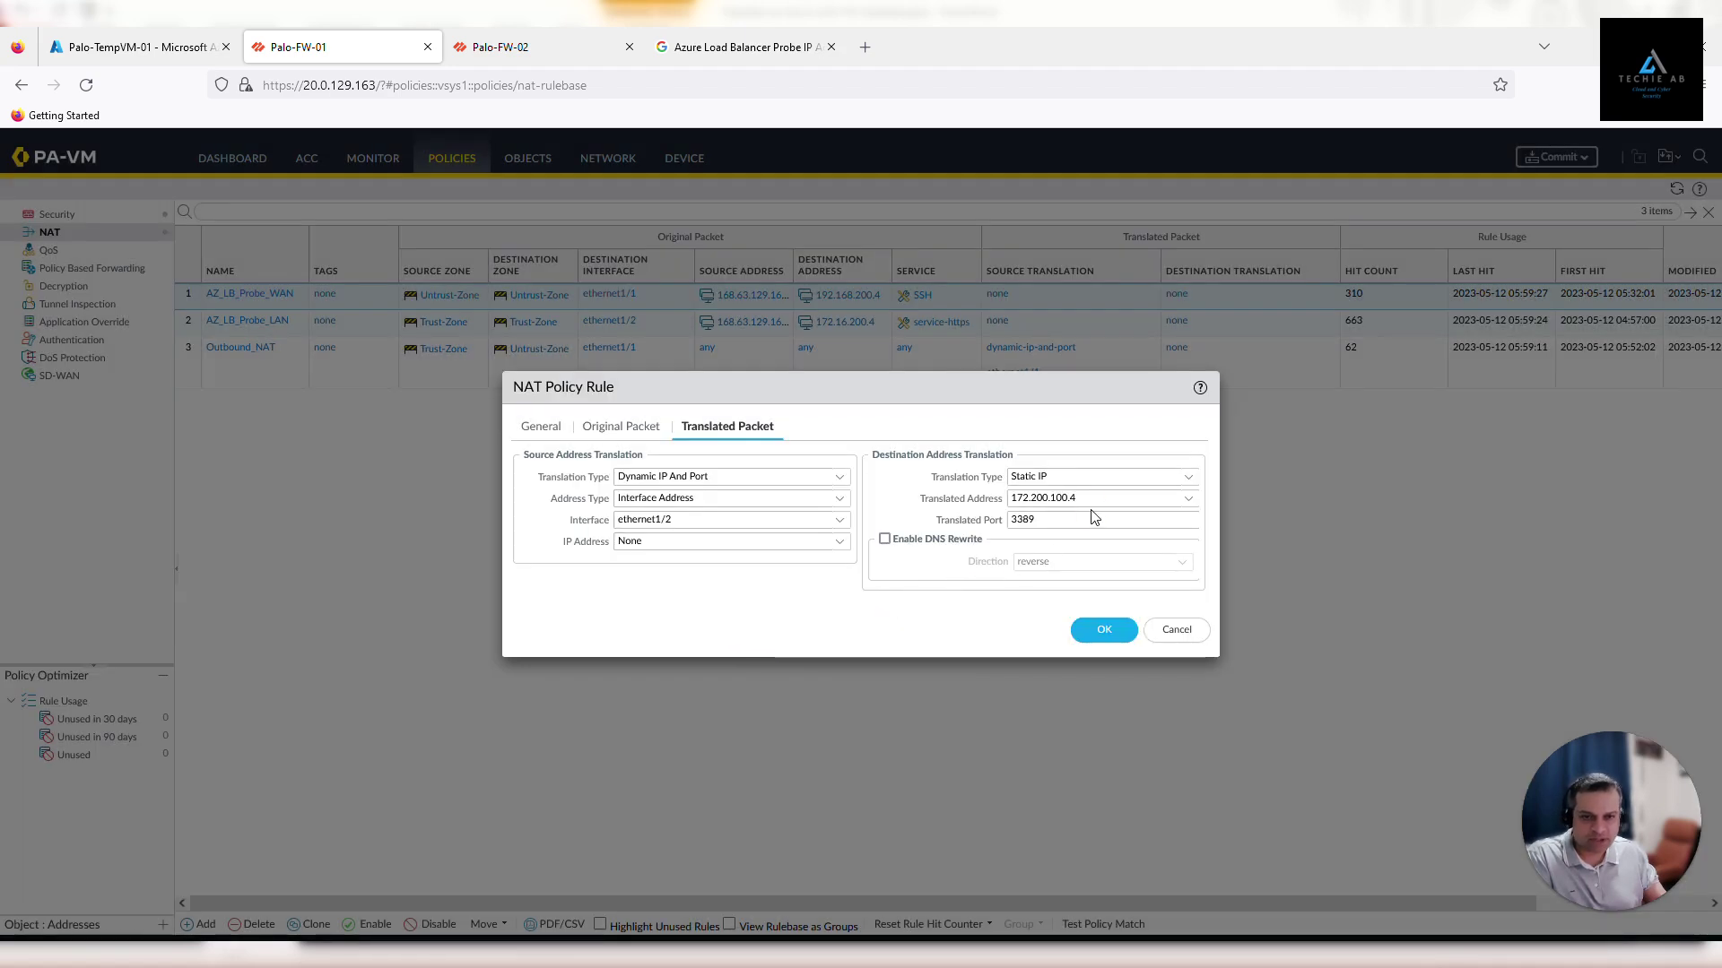
- Remove the trailing space from the translated address 172.200.100.4 and save the NAT rule
left_click(1087, 498)
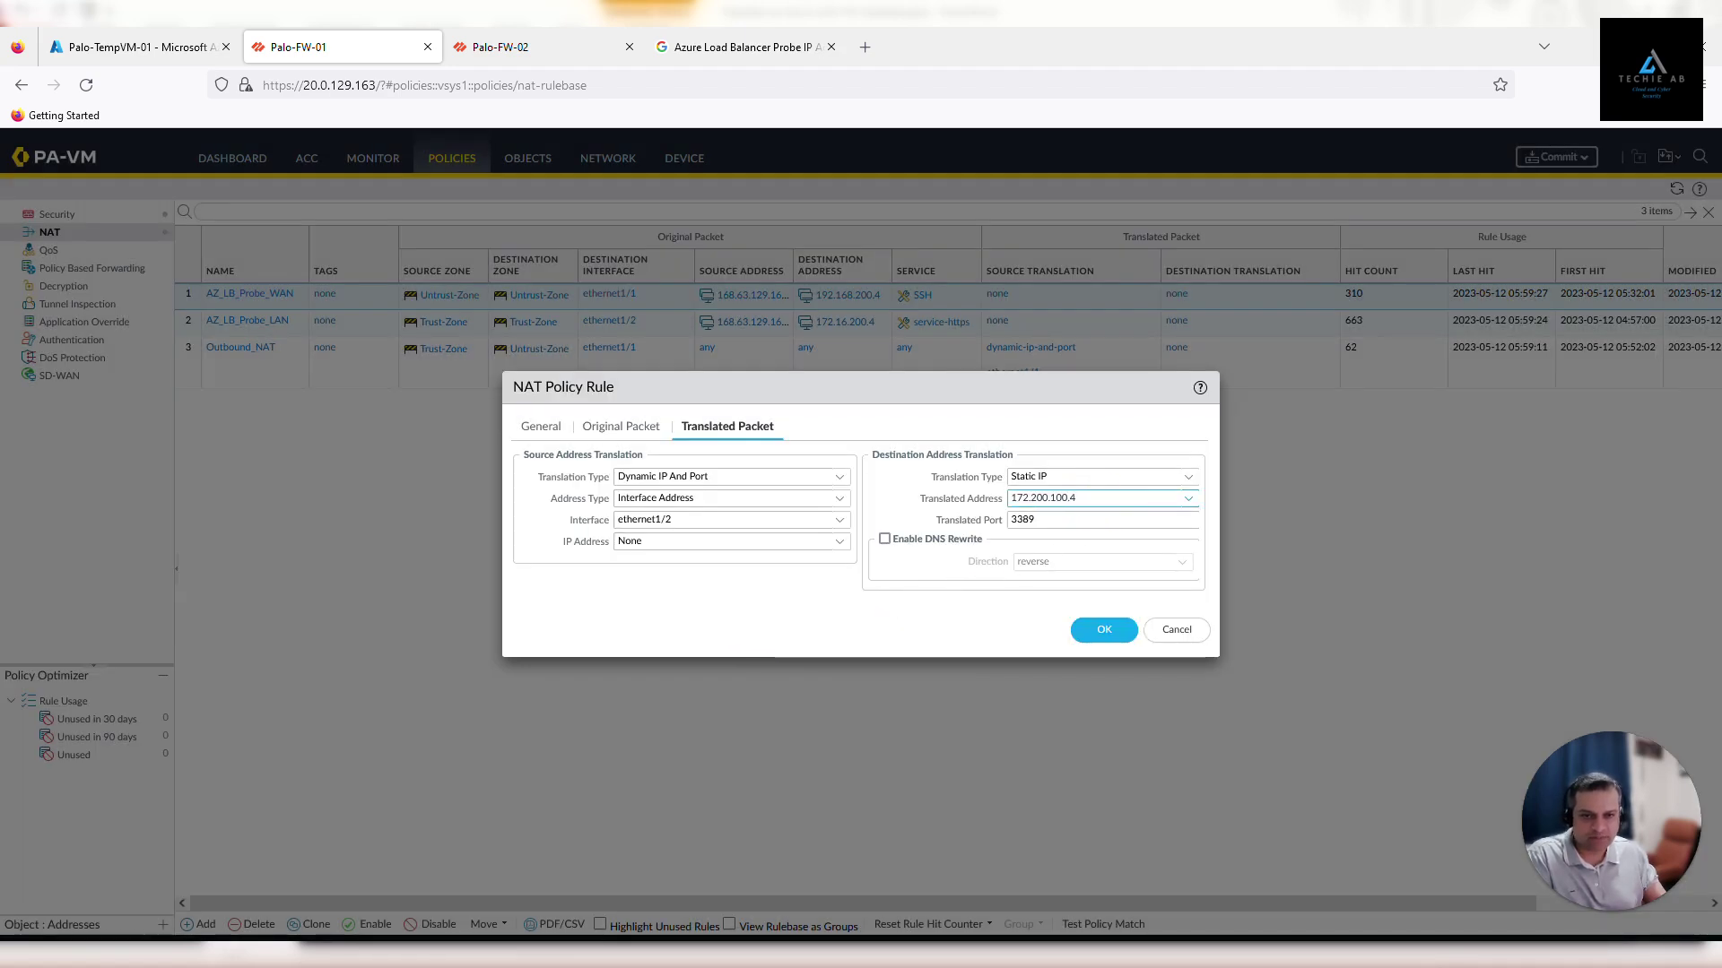
left_click(1101, 633)
left_click(1101, 632)
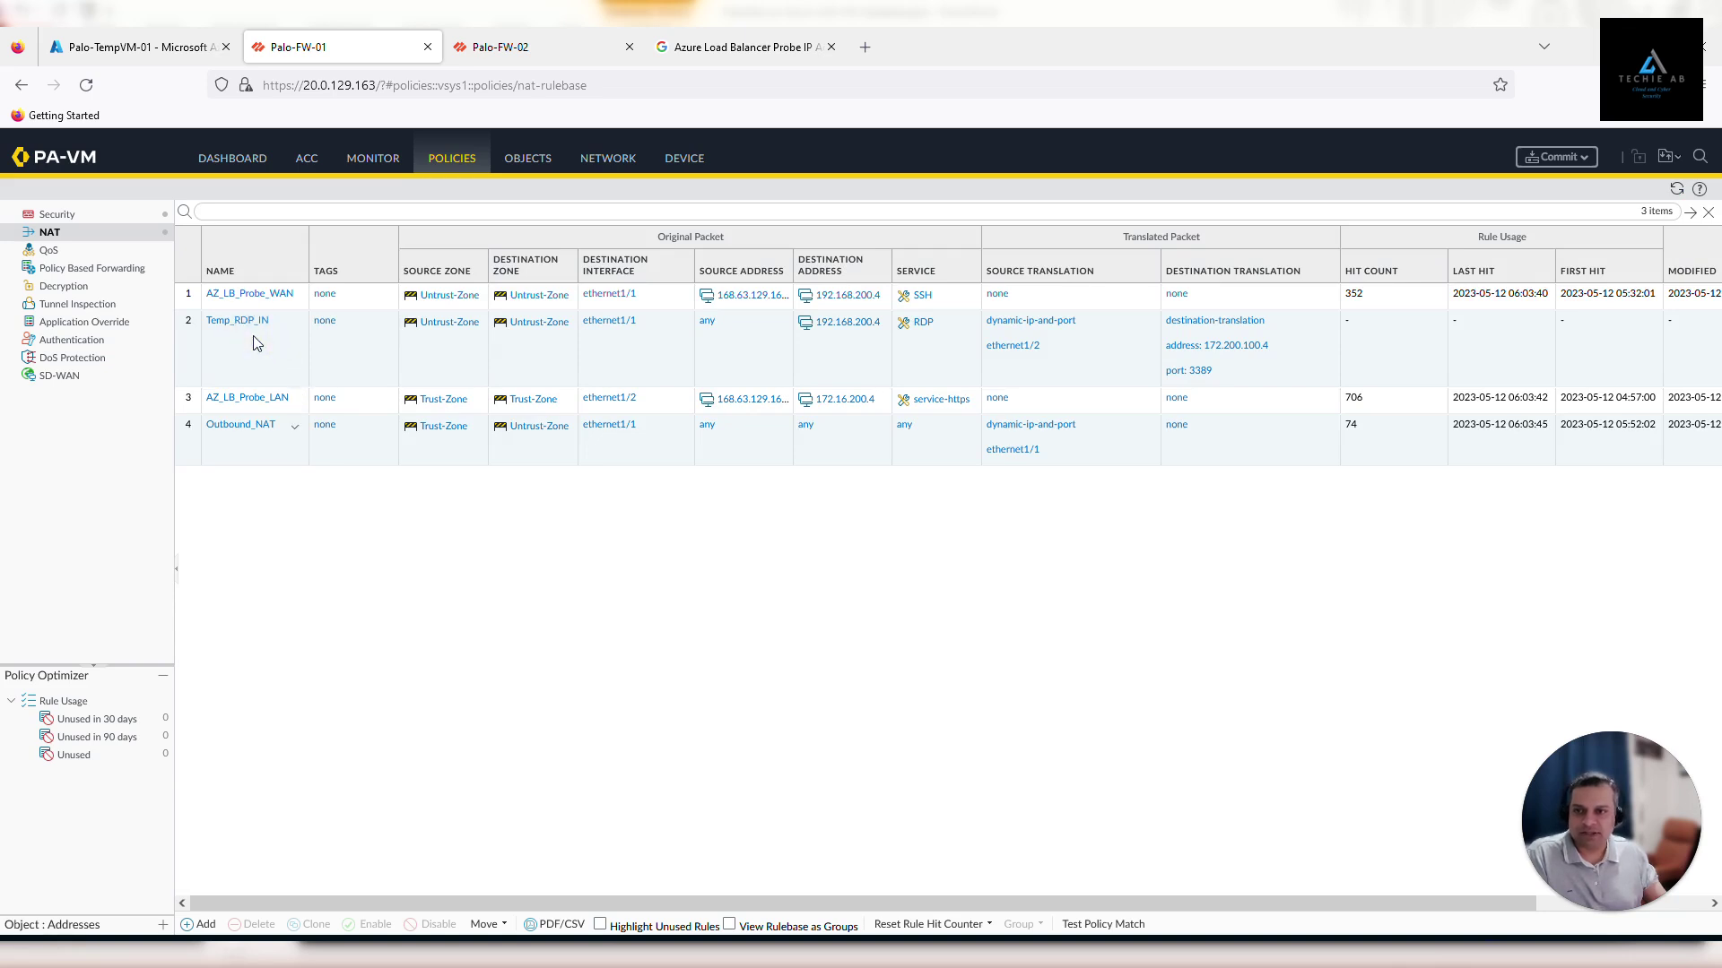
- Select the Temp_RDP_IN NAT rule and open the options for moving it within the rulebase
left_click(194, 347)
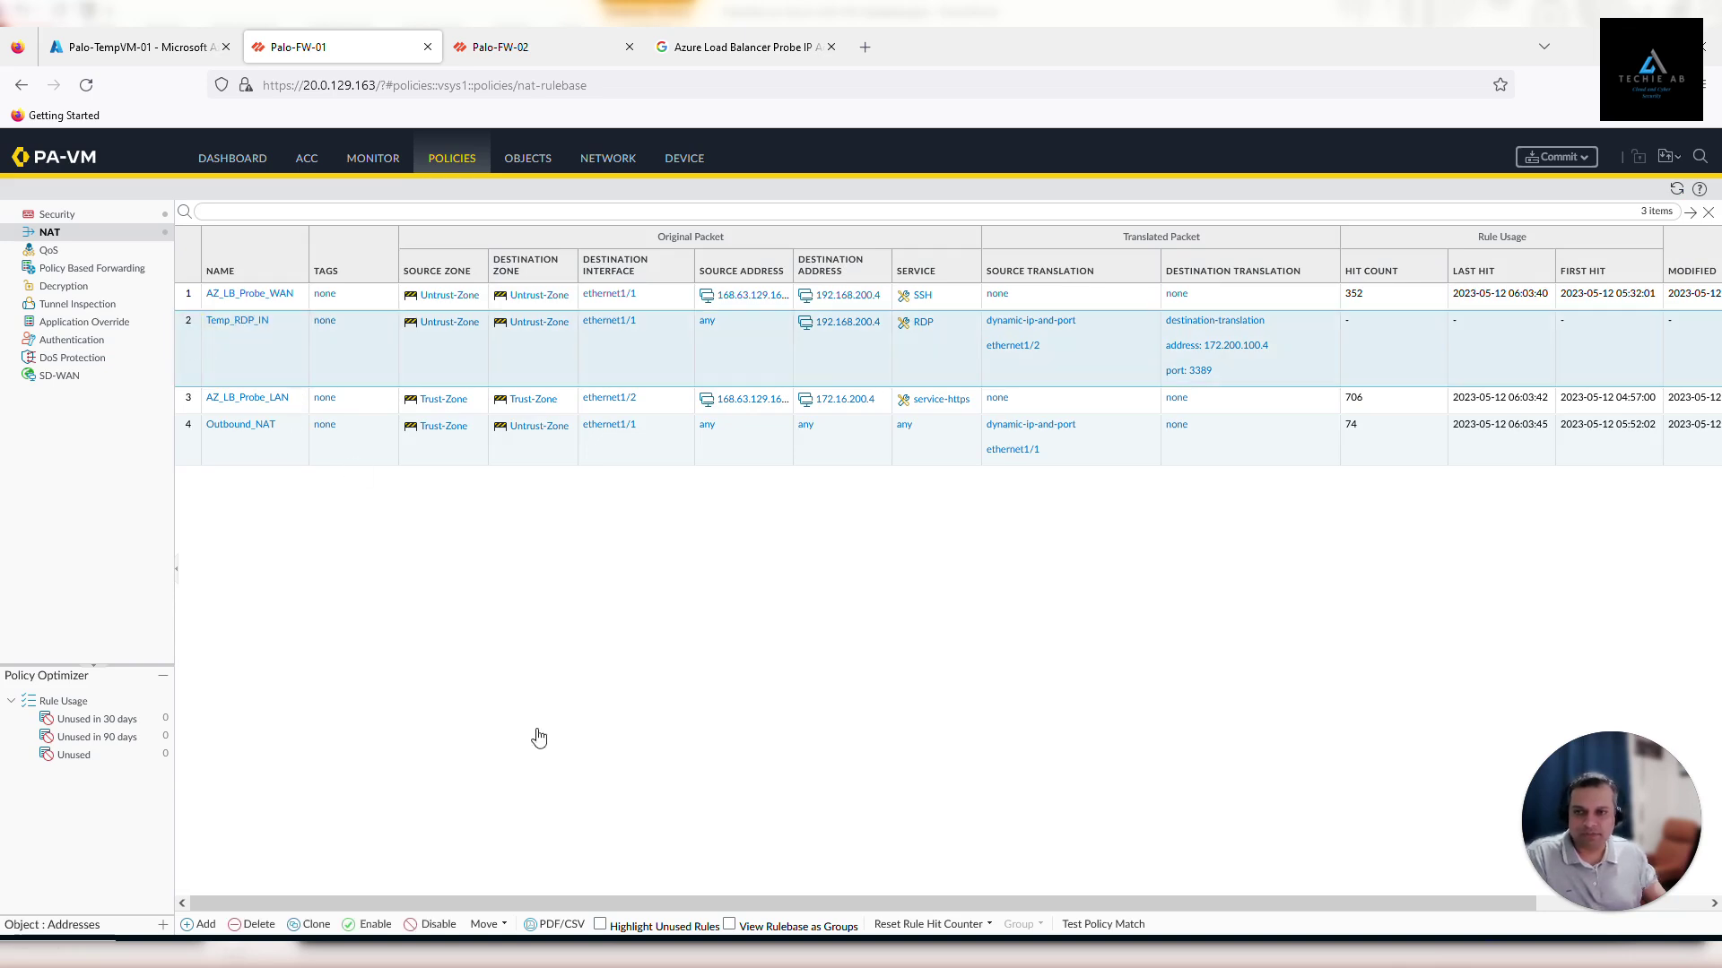
left_click(483, 926)
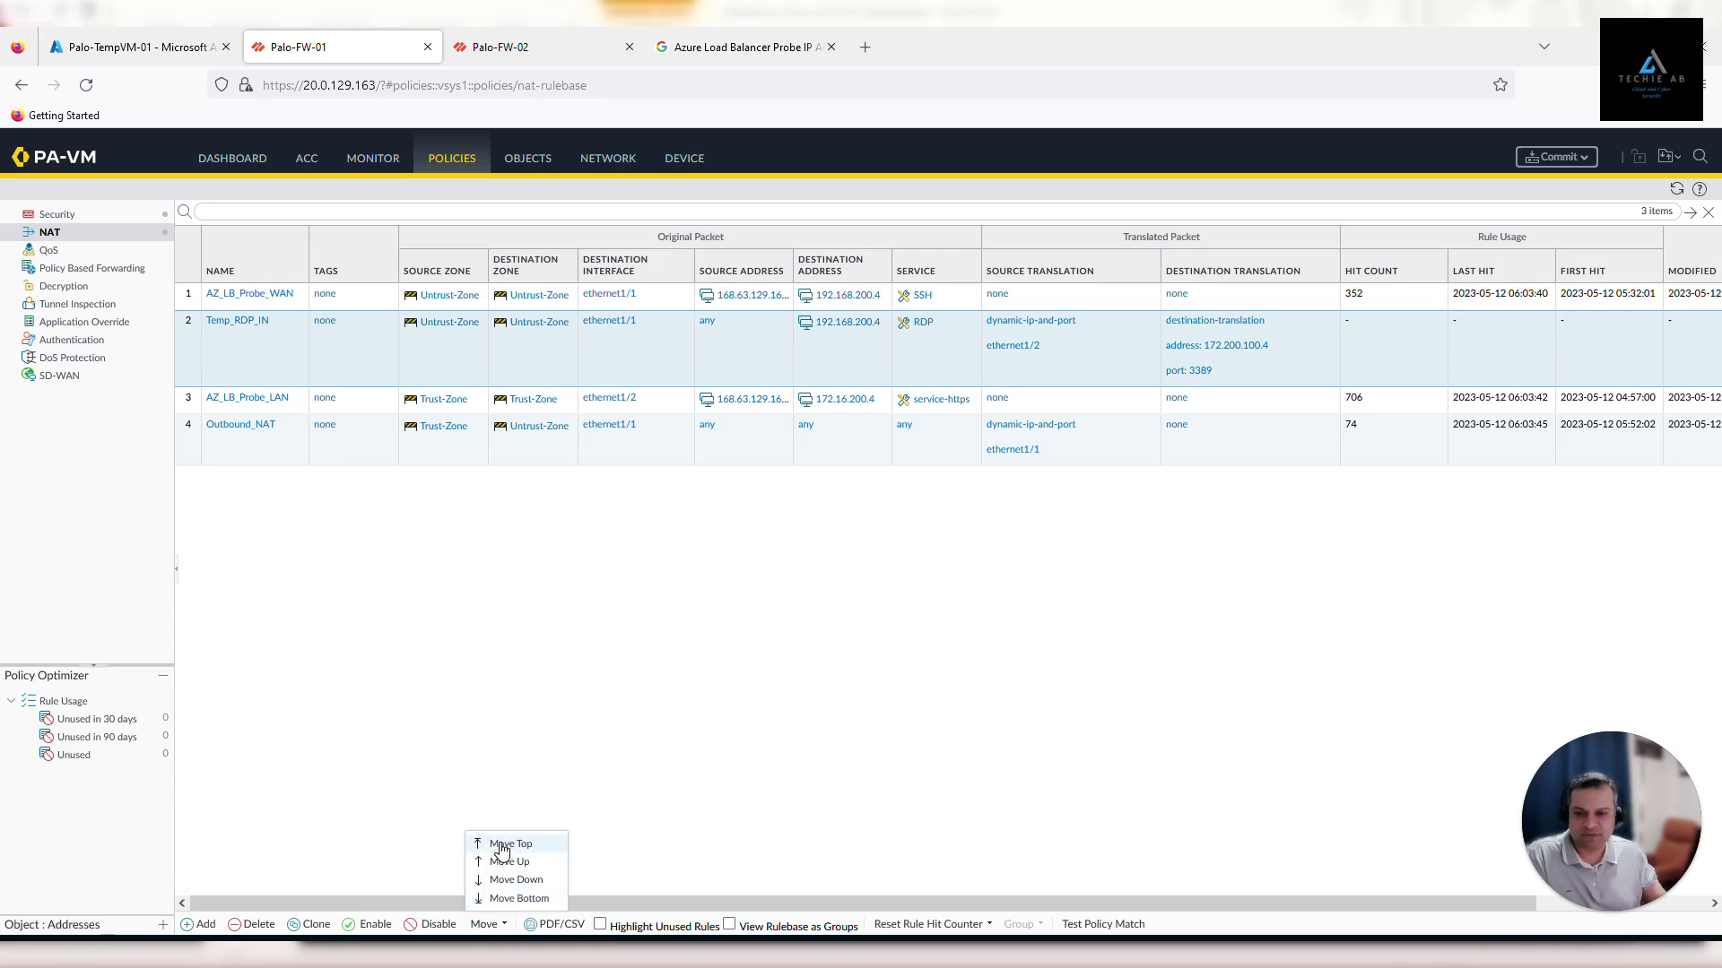
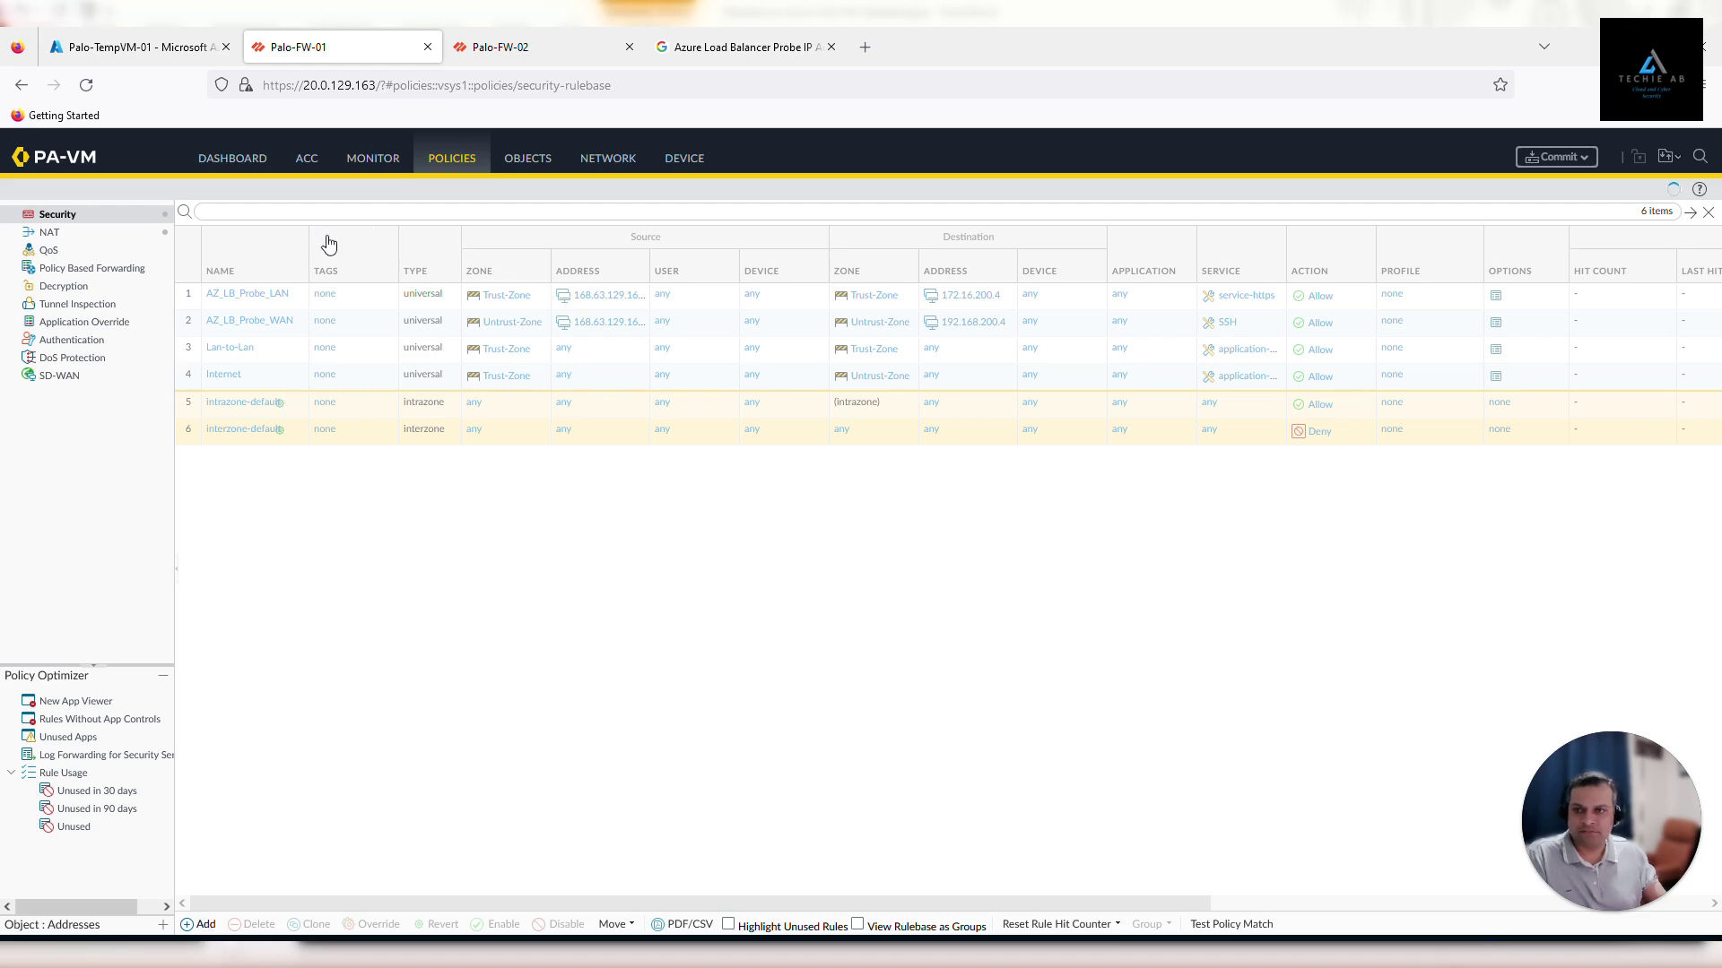
- Add a security policy rule named RCP-TEMP-IN
left_click(206, 924)
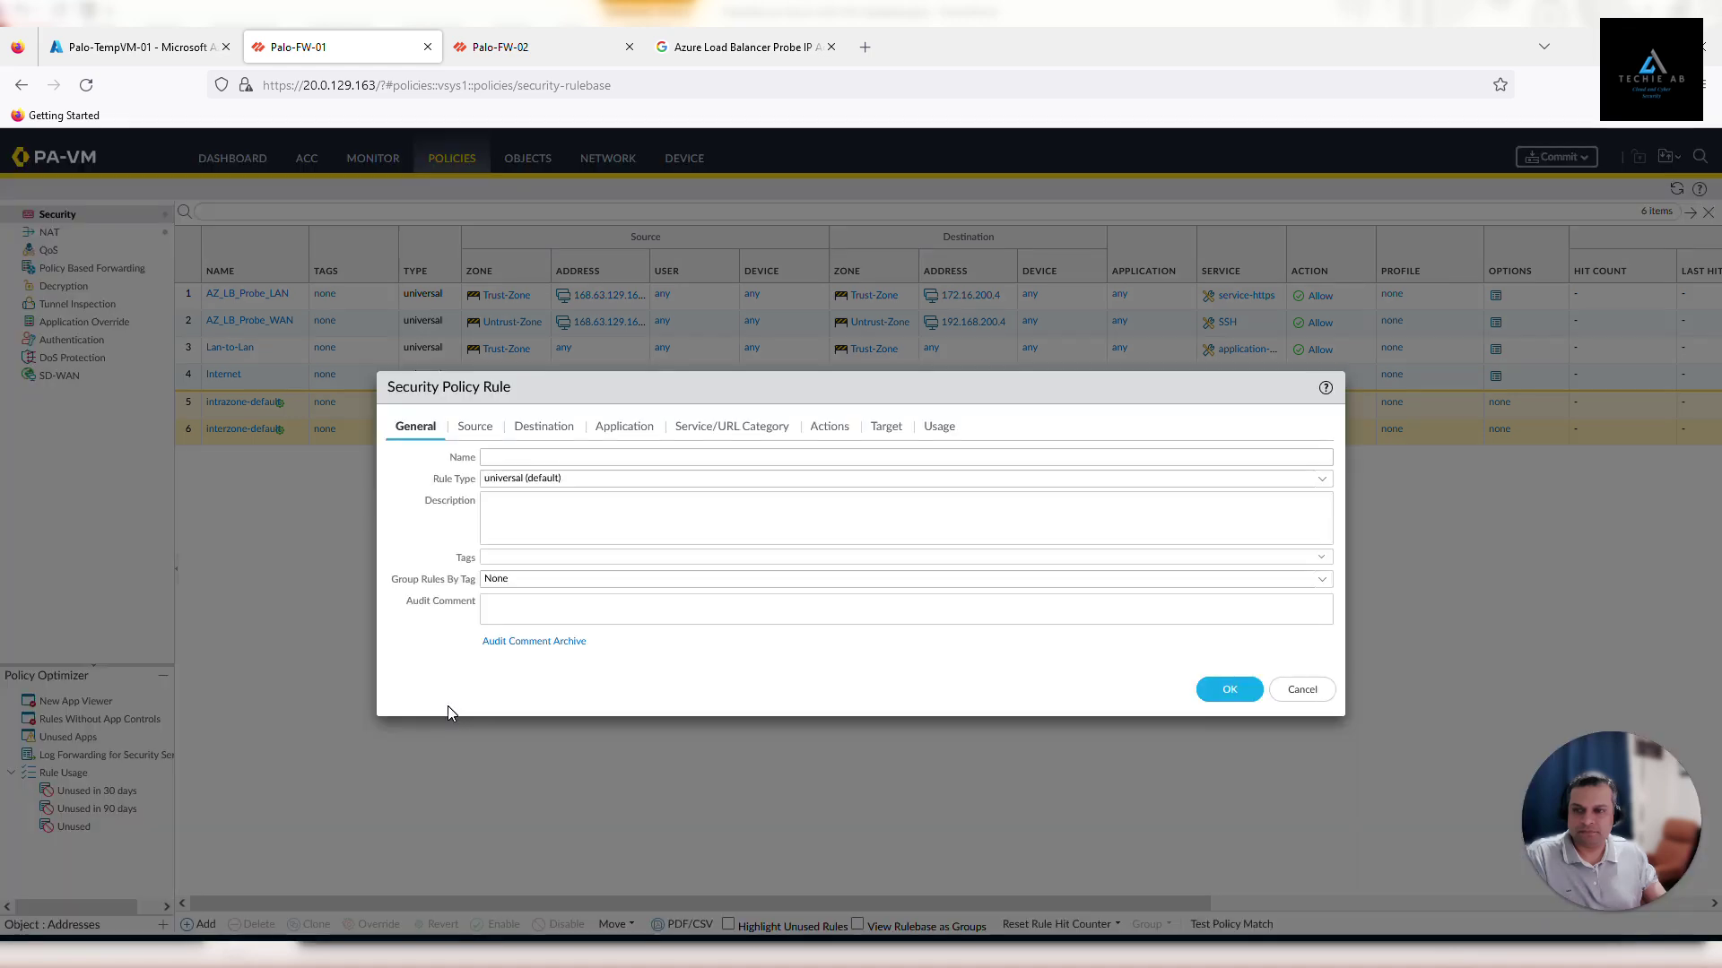
left_click(511, 459)
type("R")
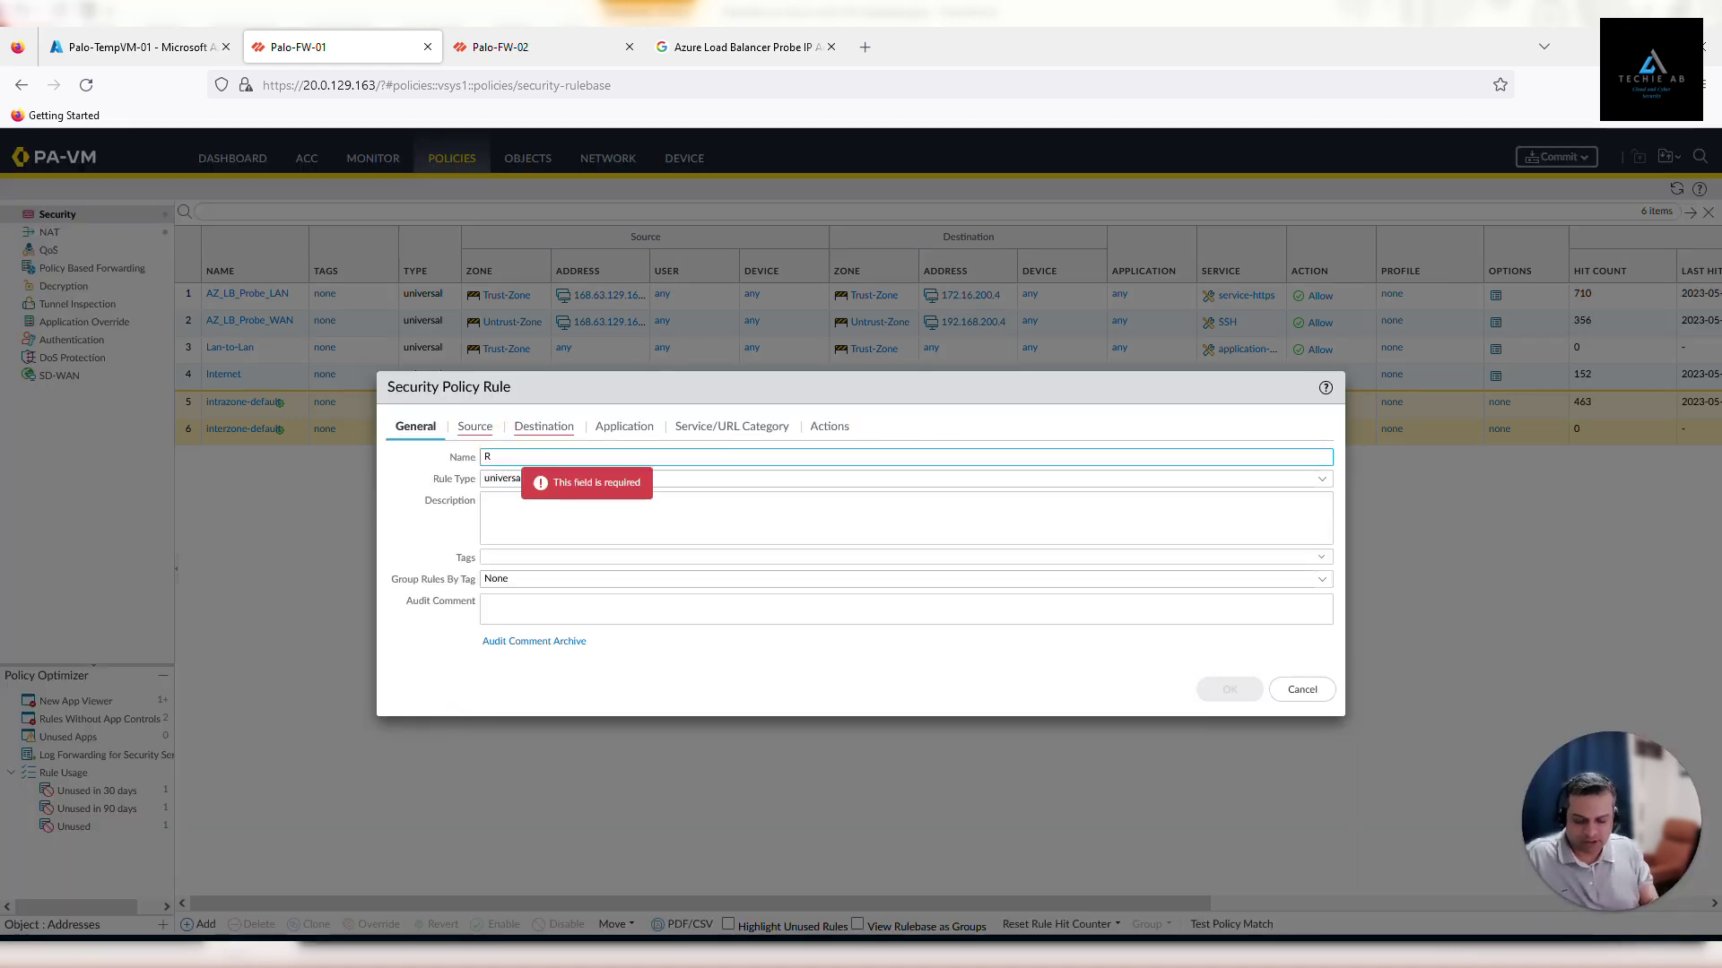
type("CP-TEMp")
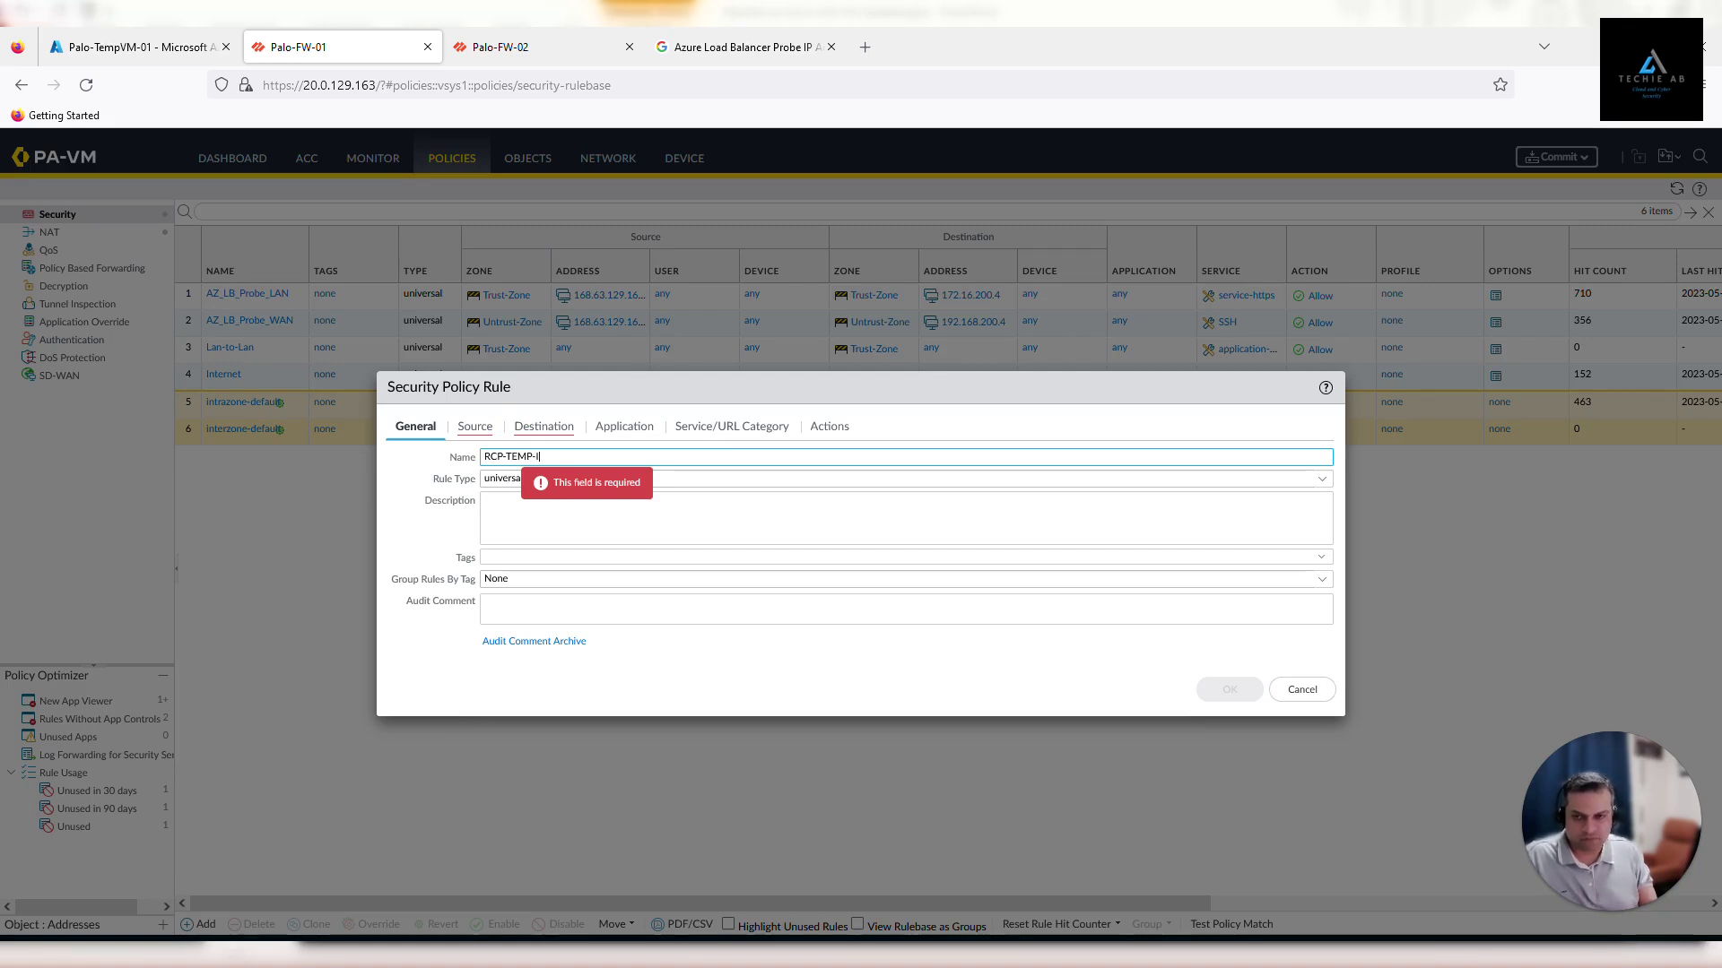
type("-IN")
- Set the security rule's source zone to Untrust-Zone and its destination zone to Trust-Zone
left_click(472, 428)
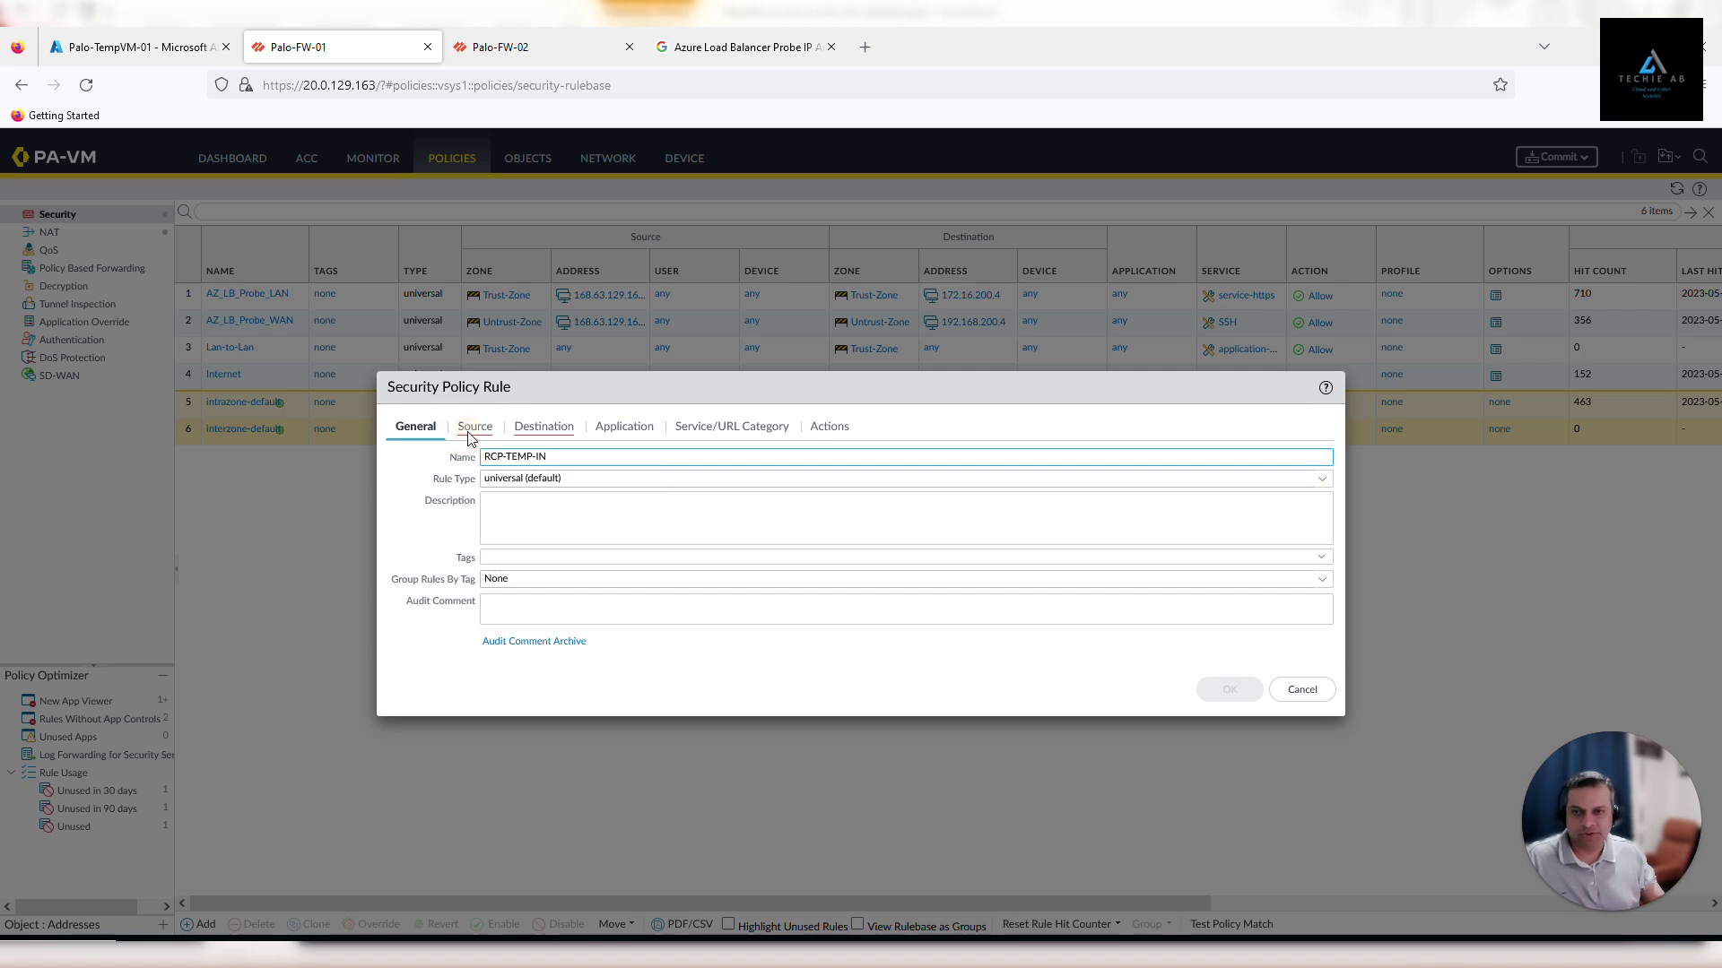
left_click(416, 652)
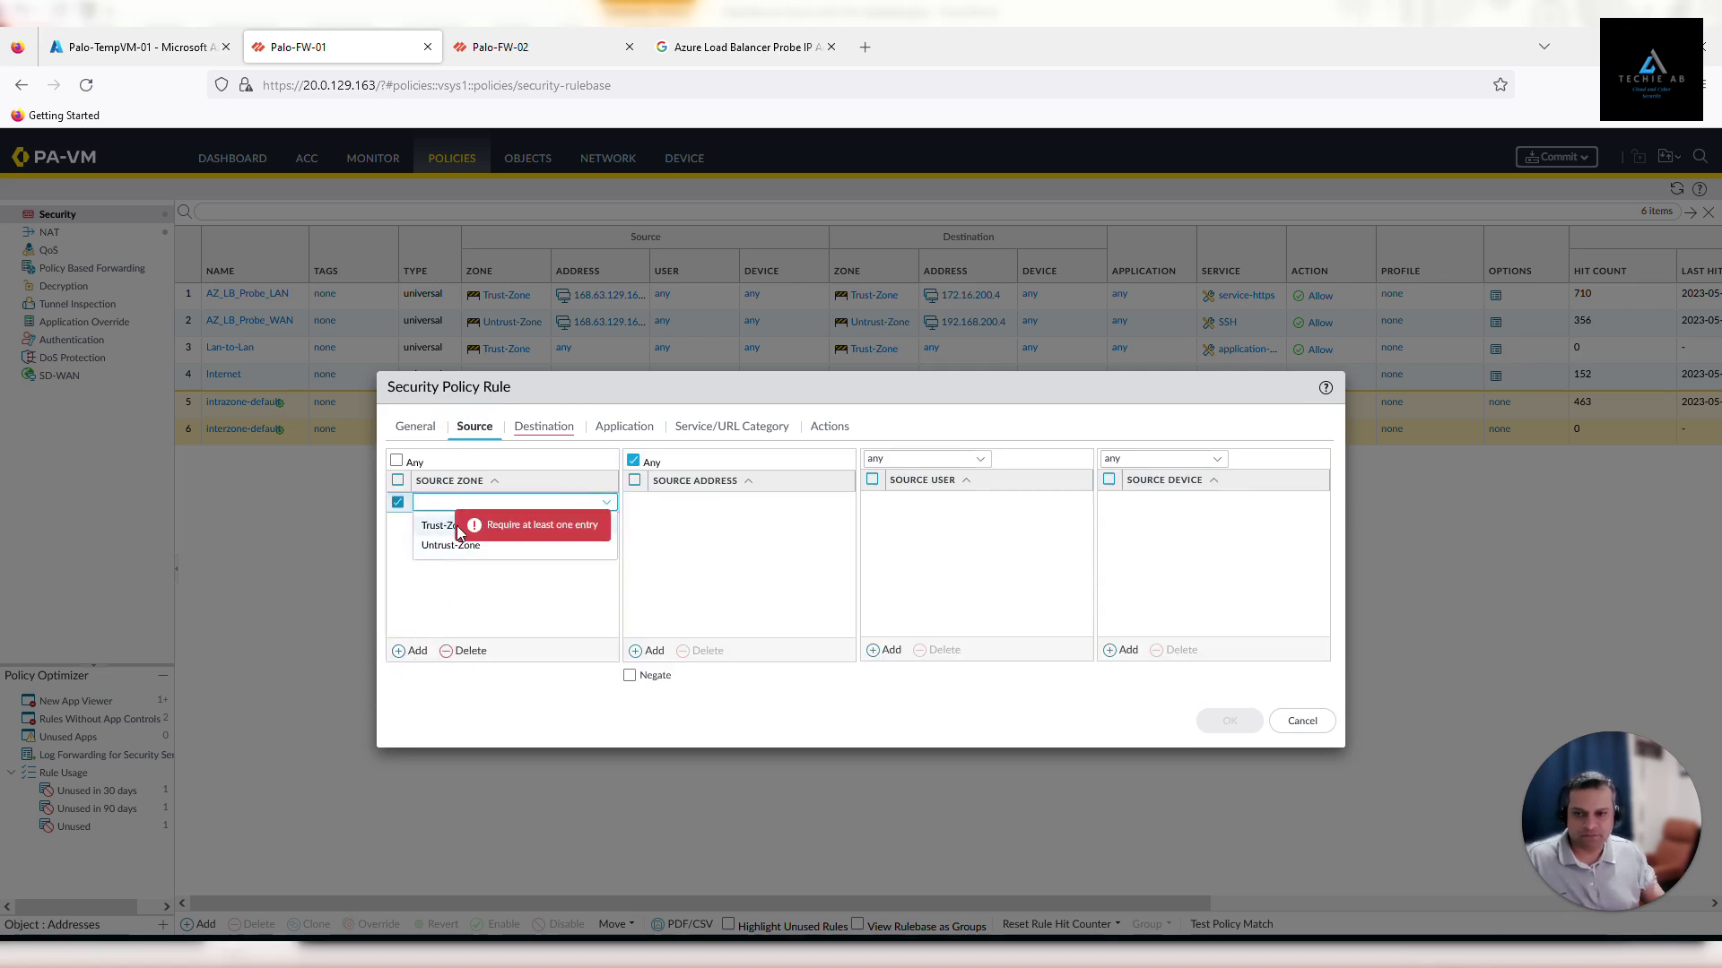
left_click(451, 545)
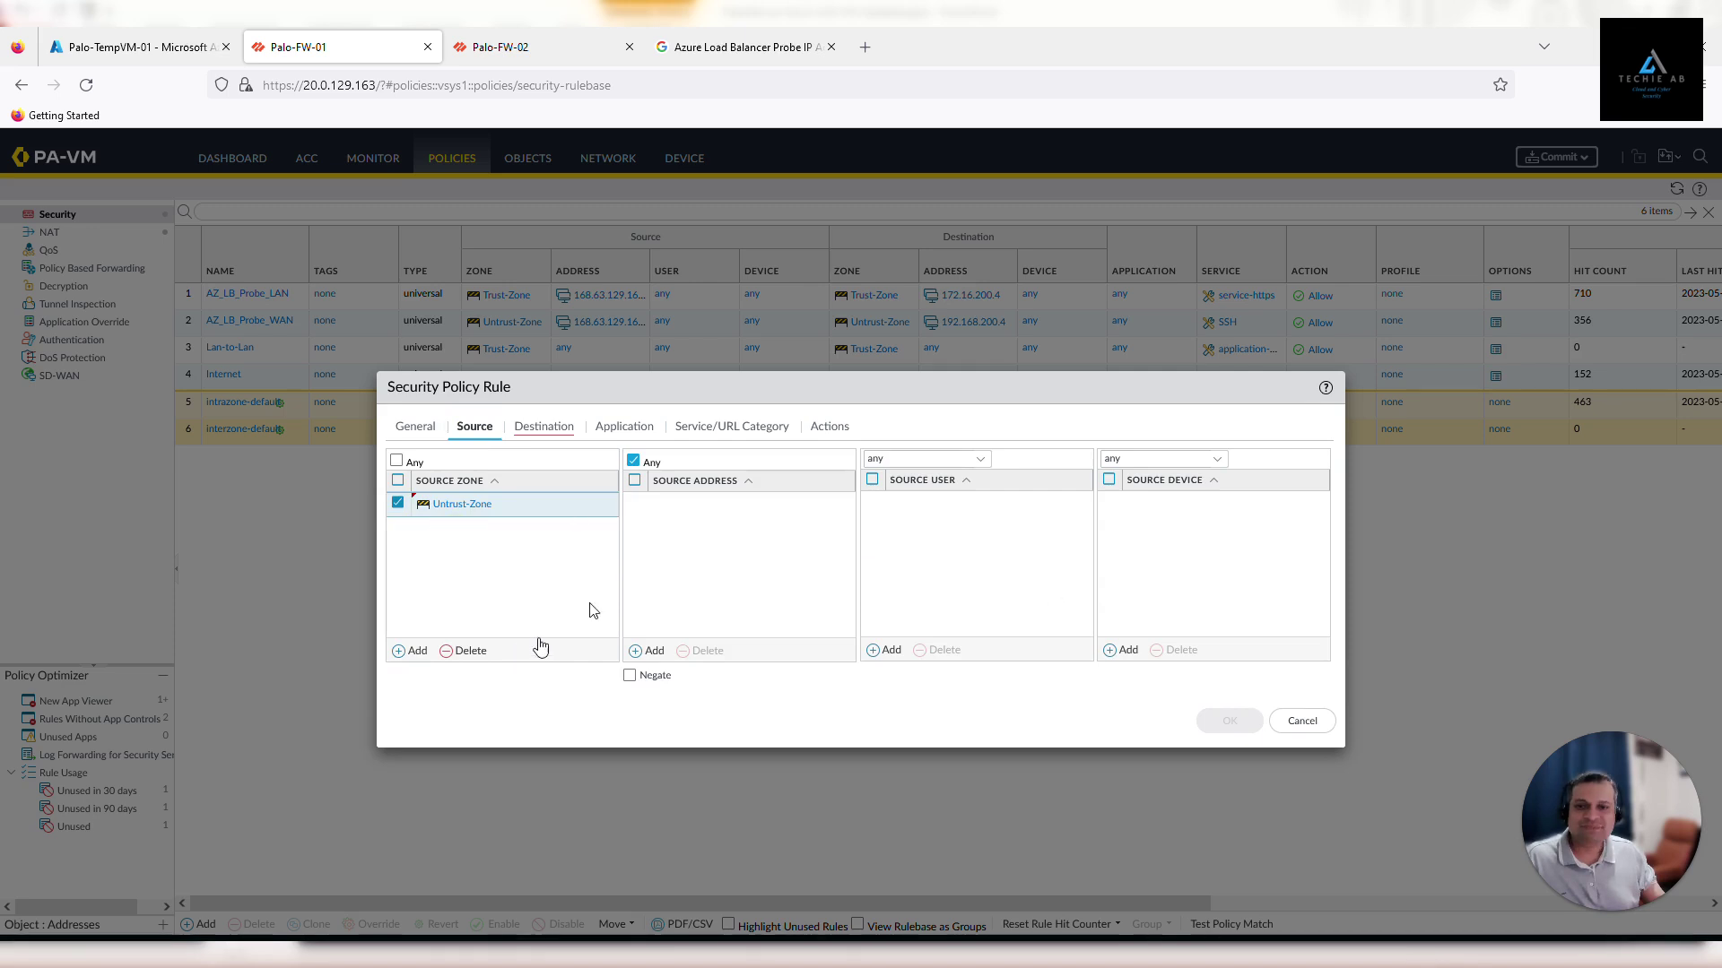
left_click(533, 433)
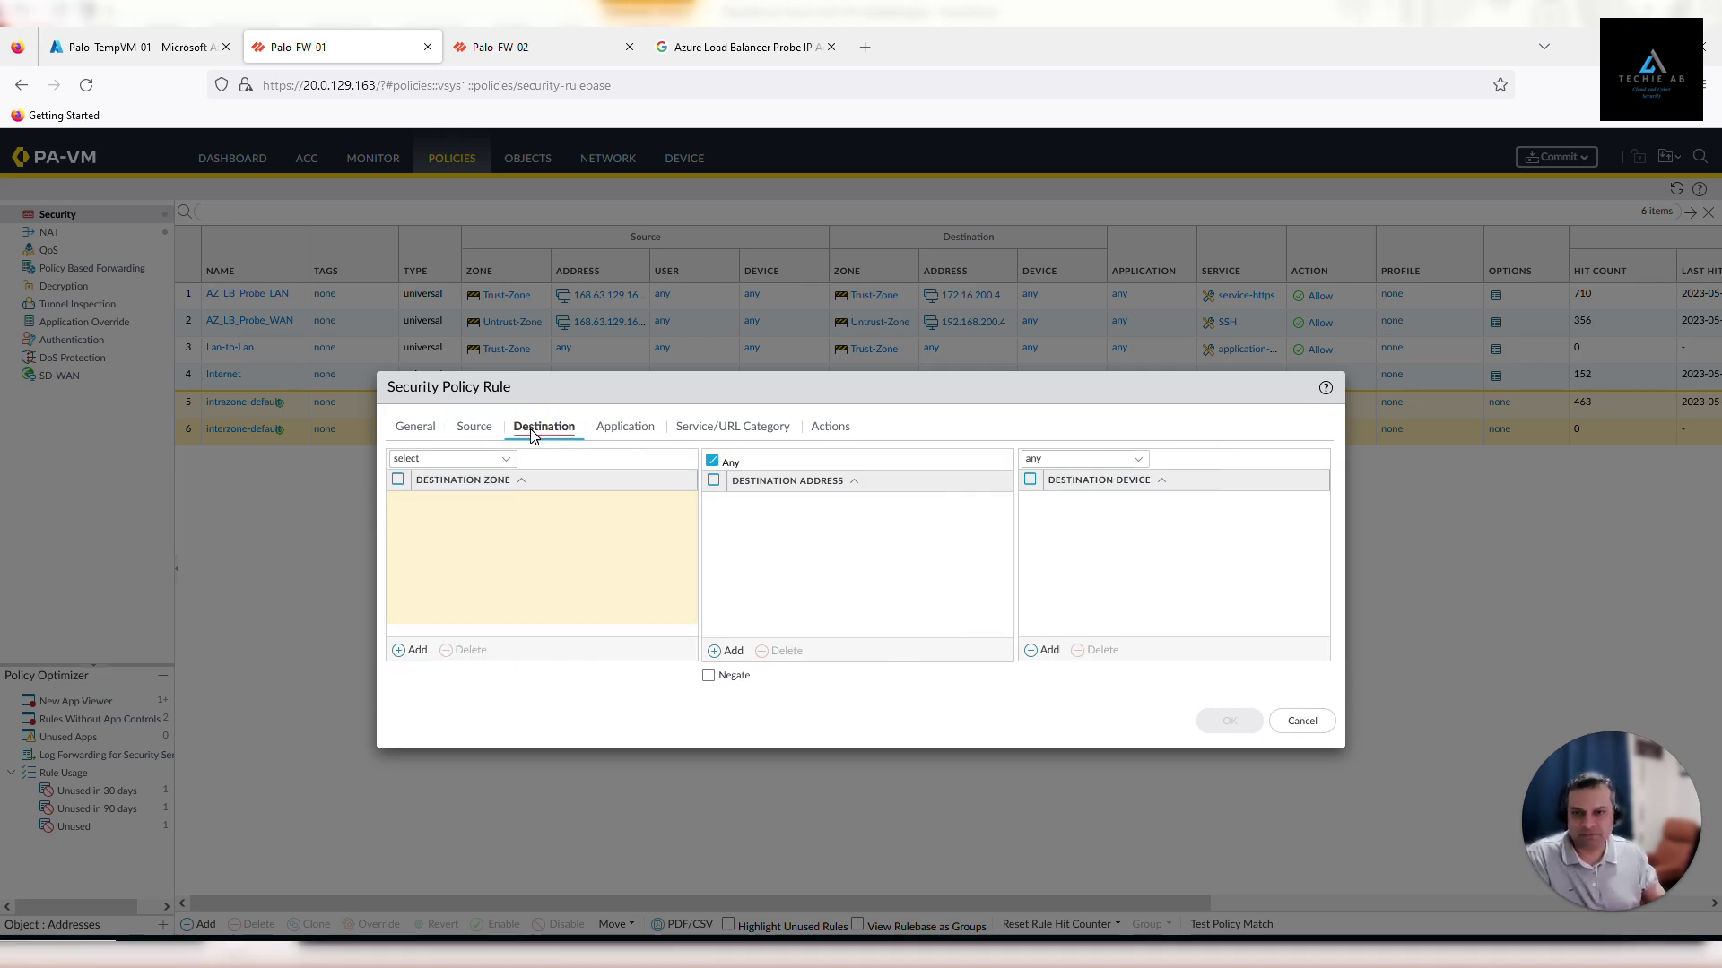
left_click(418, 652)
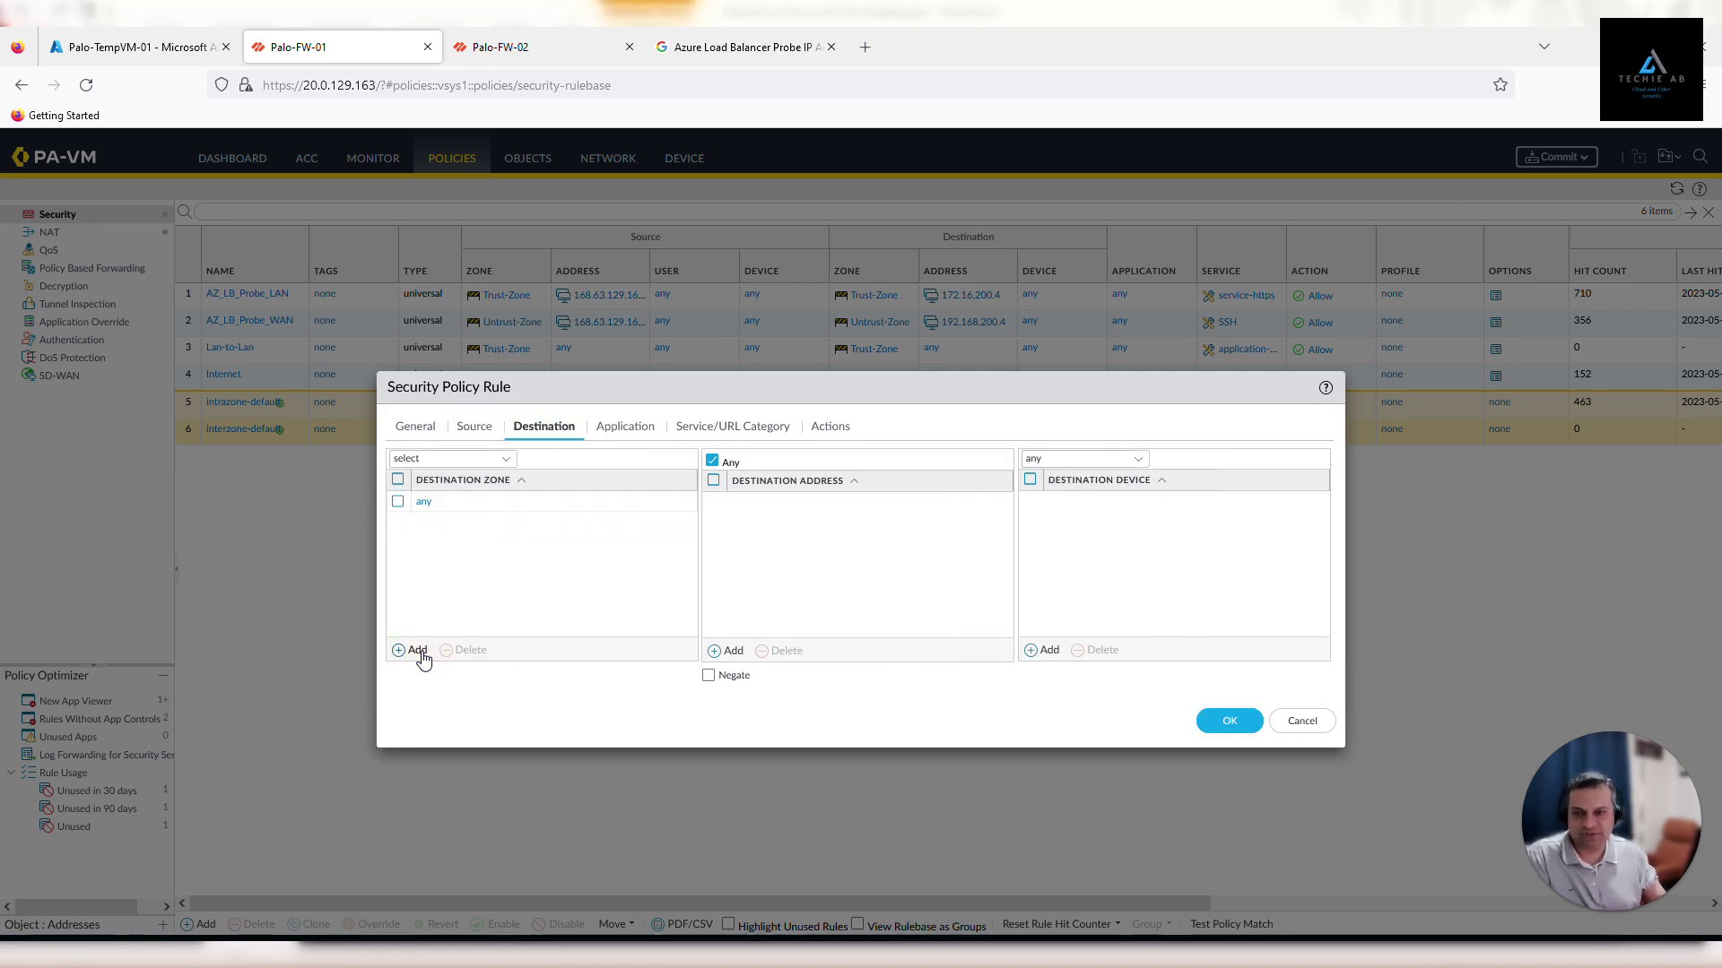
left_click(418, 651)
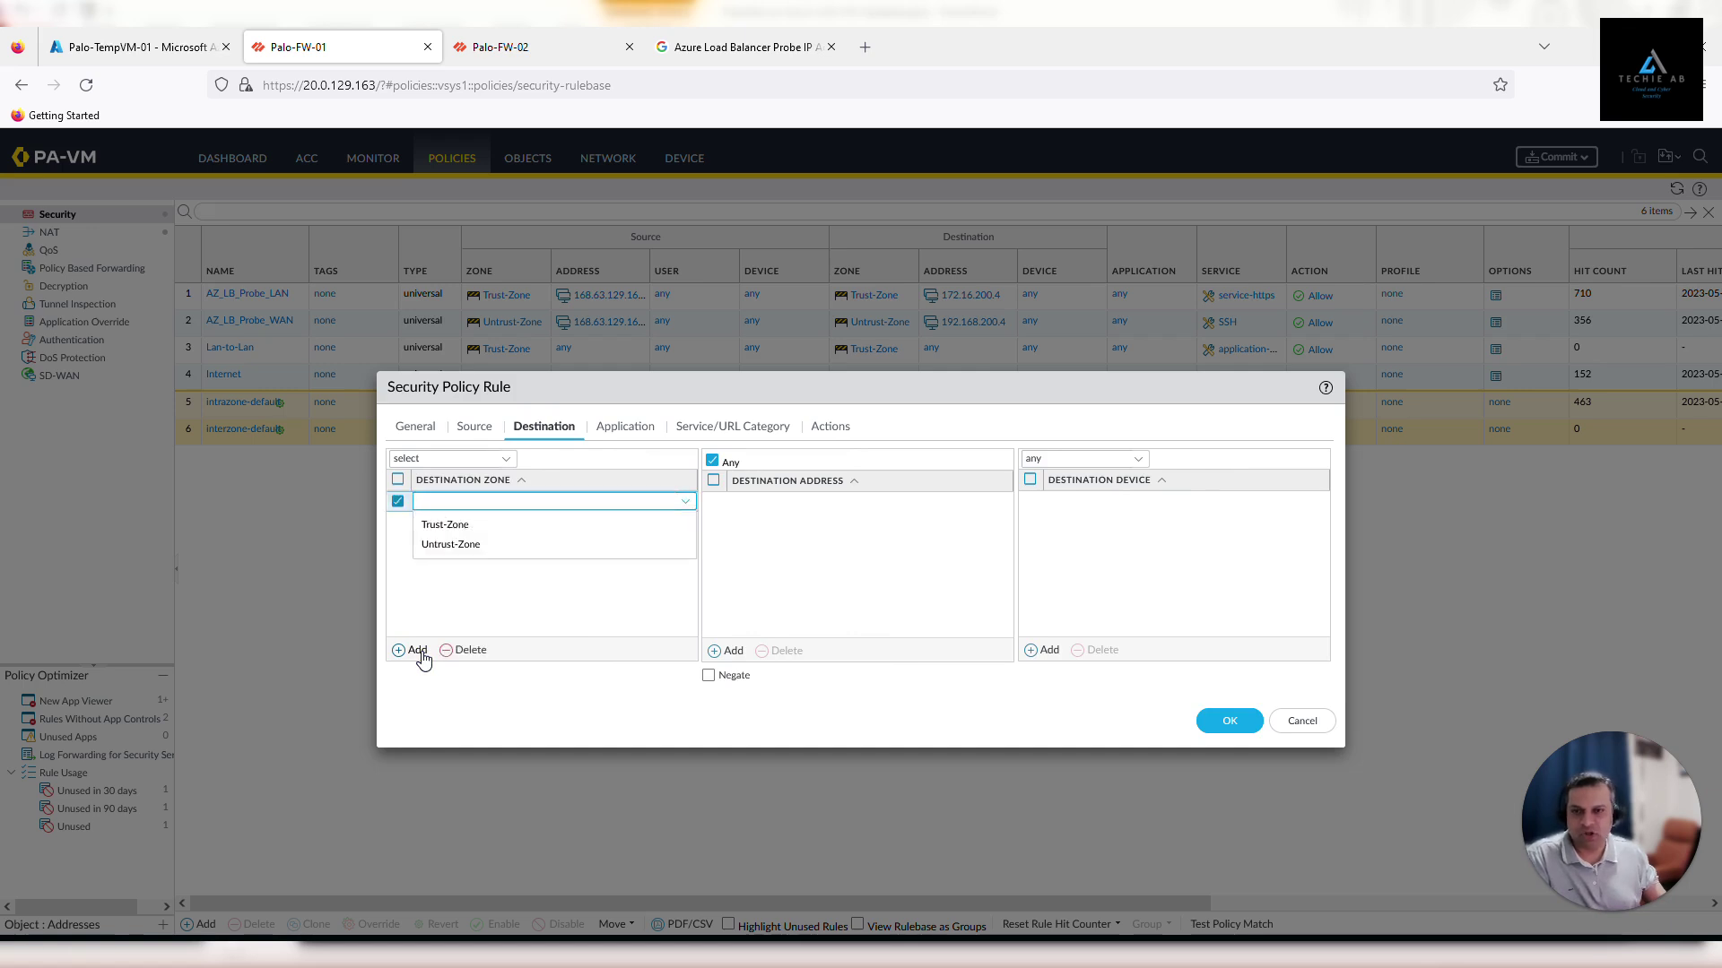
left_click(455, 529)
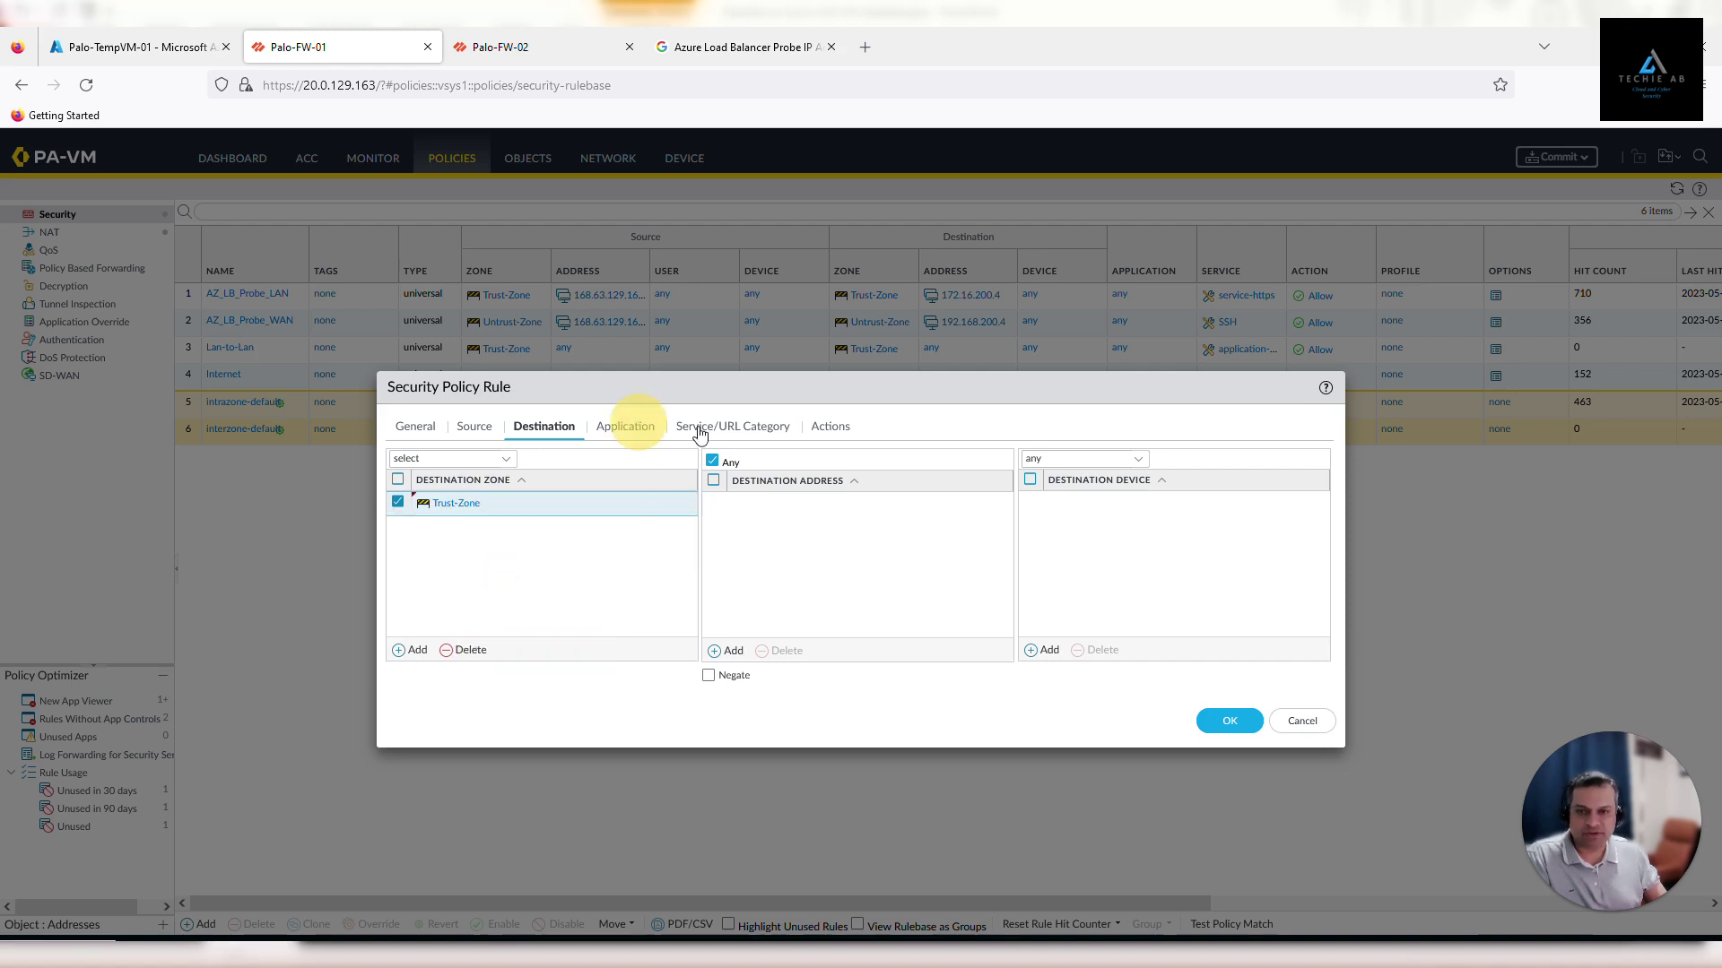
- Set the security rule's service to RDP, save it, and move RCP-TEMP-IN to the top of the rulebase
left_click(638, 428)
left_click(731, 428)
left_click(417, 652)
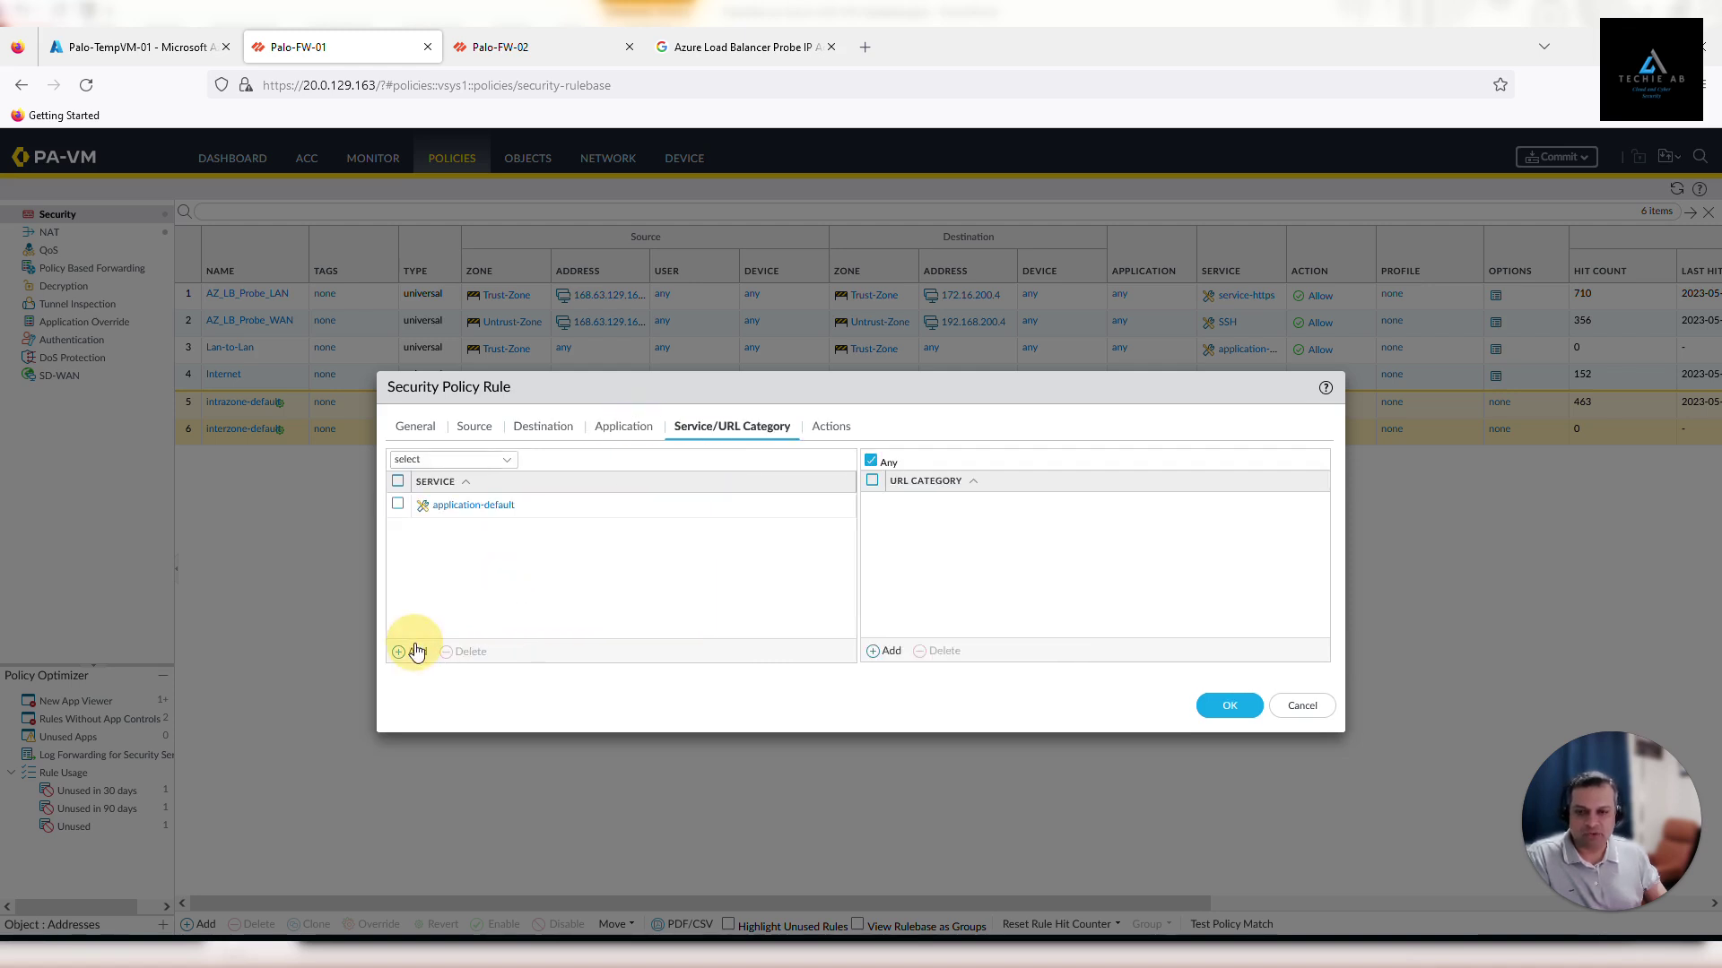
left_click(417, 651)
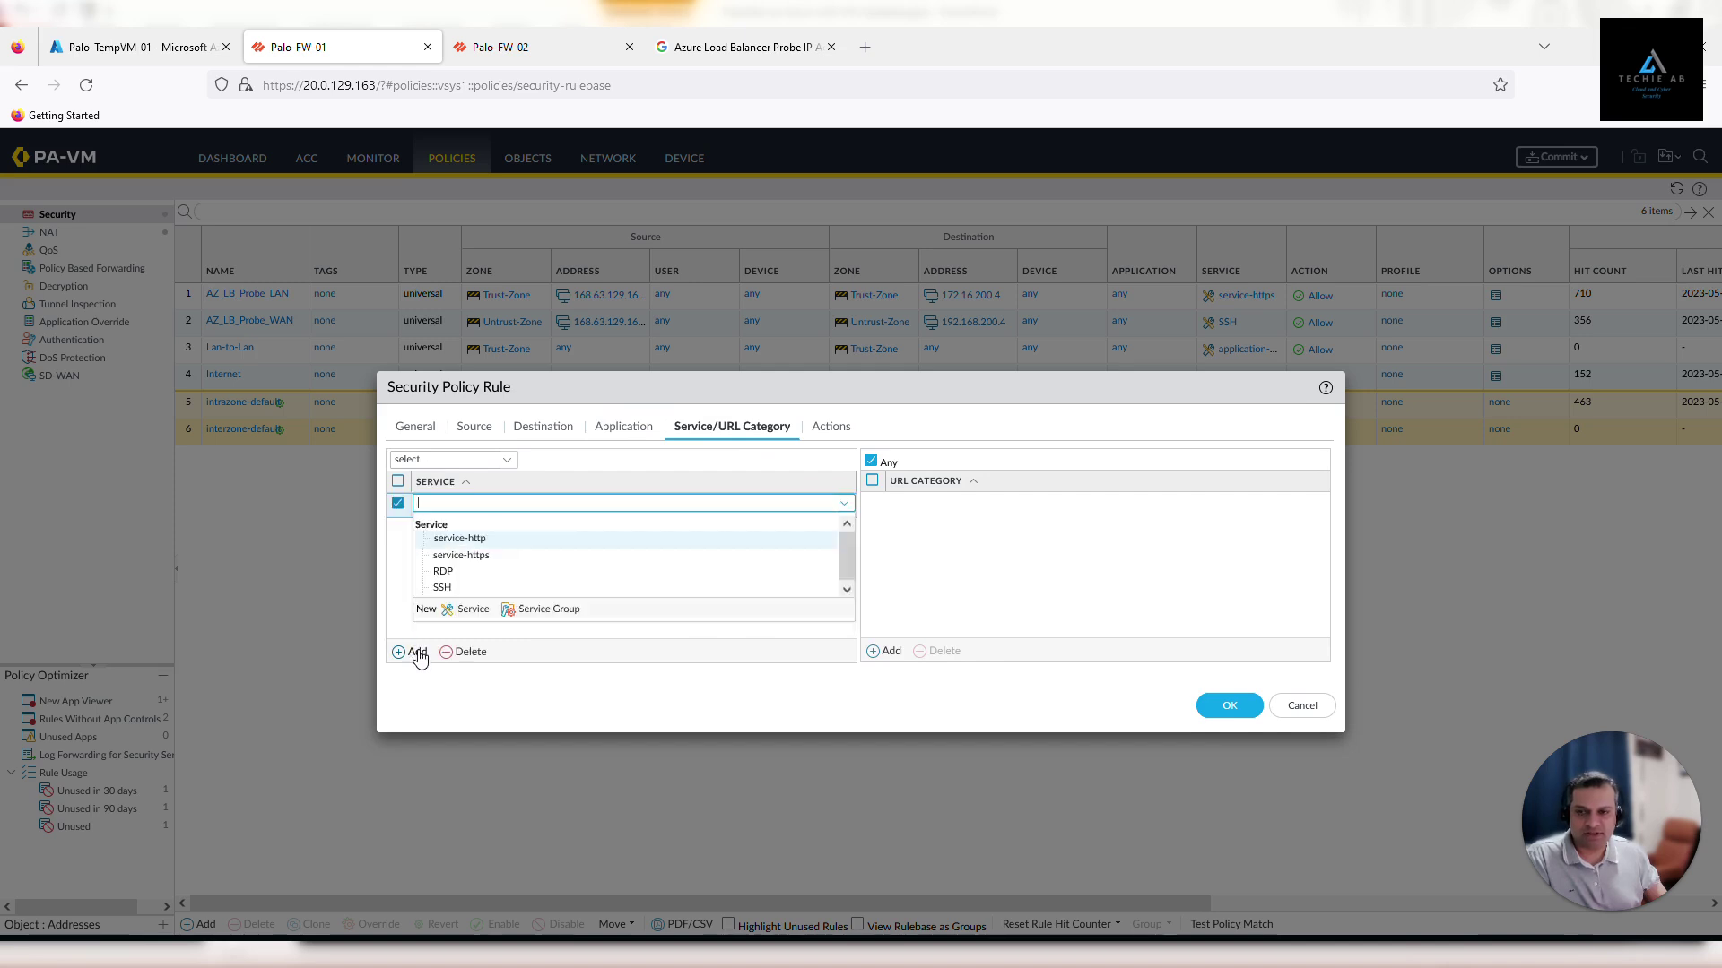
left_click(458, 570)
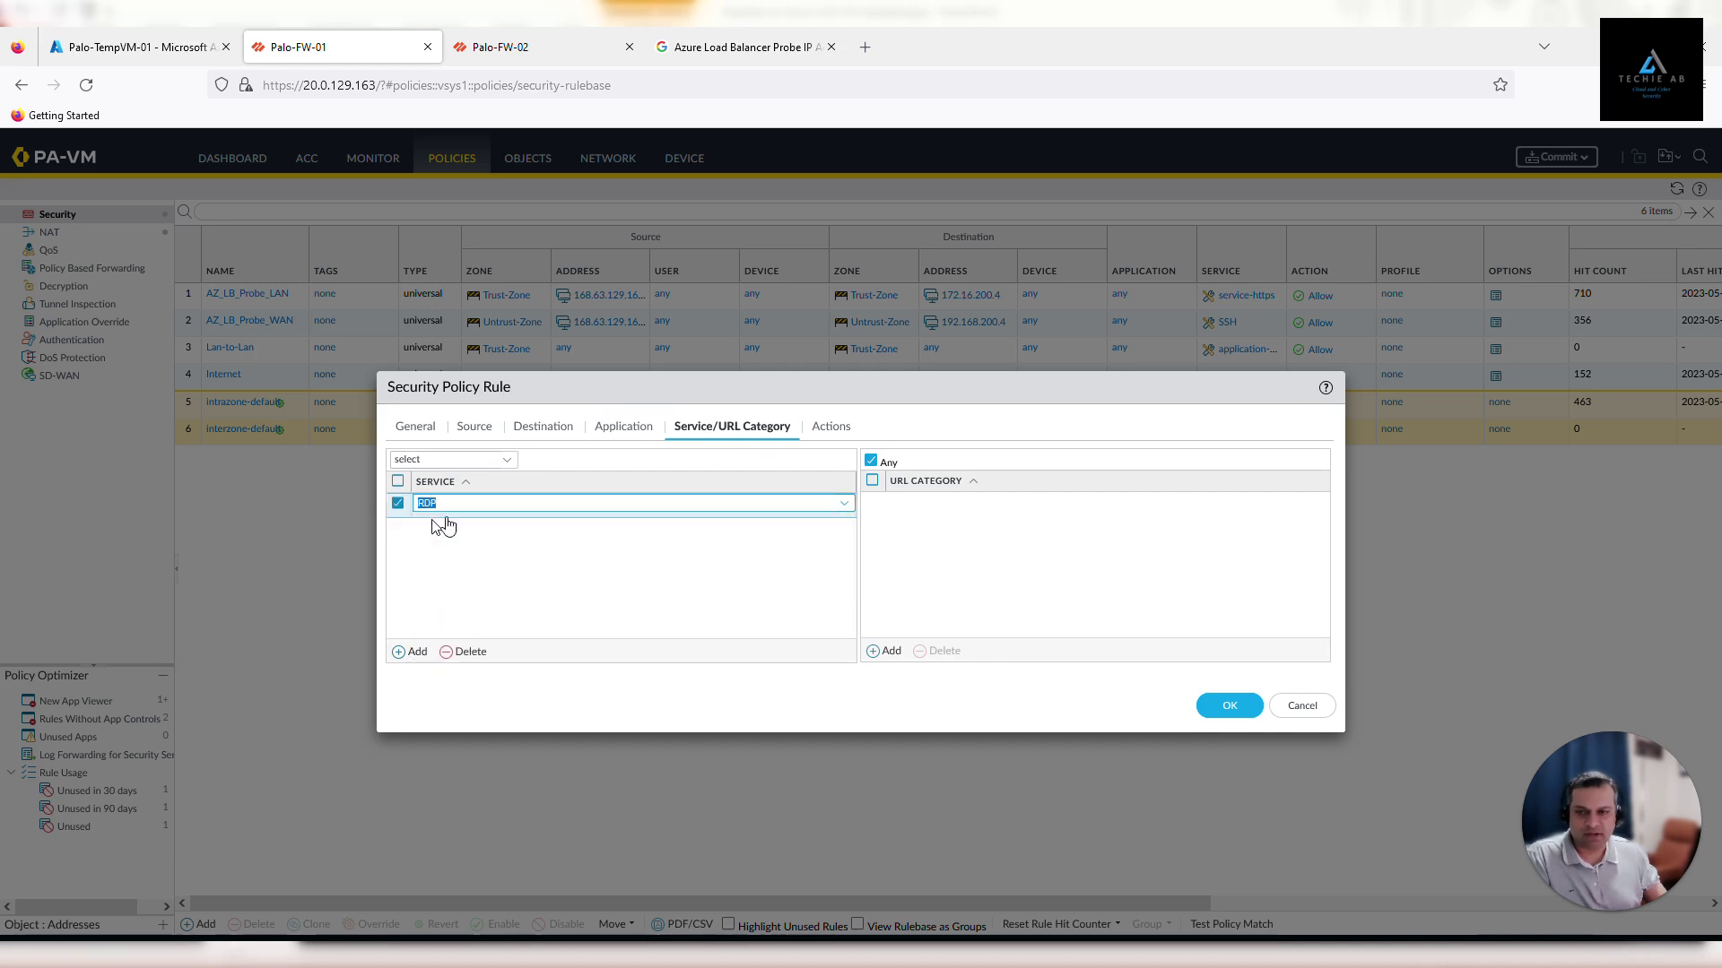
left_click(461, 565)
left_click(1230, 709)
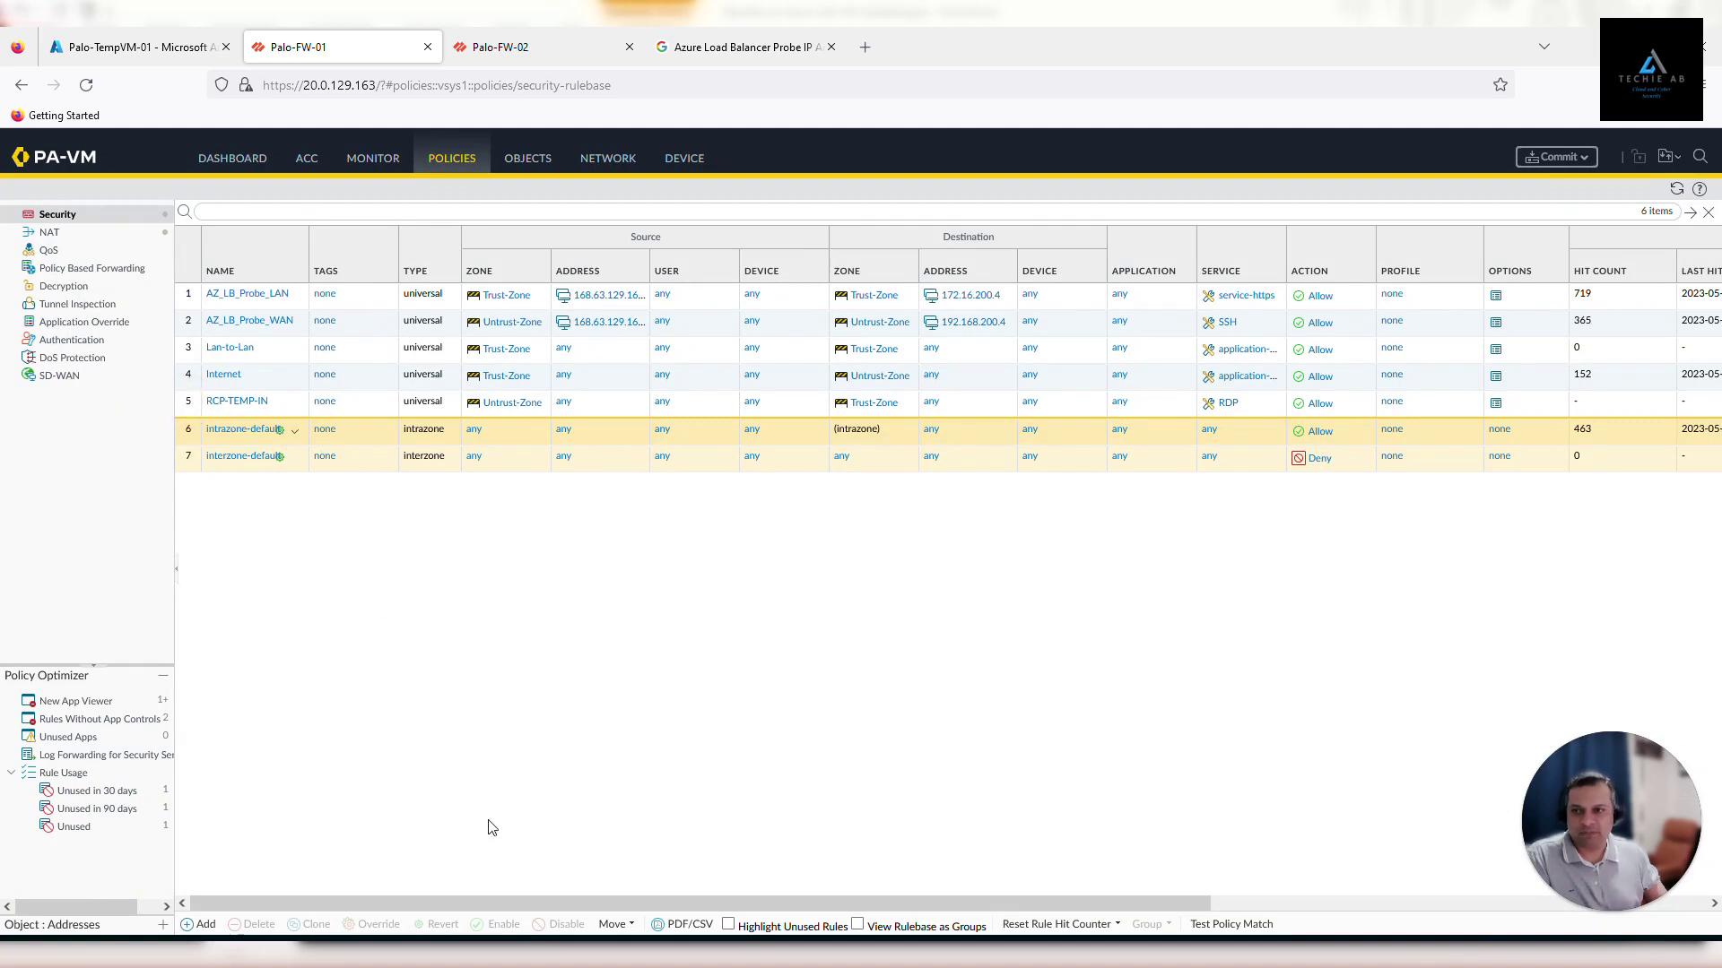
left_click(616, 925)
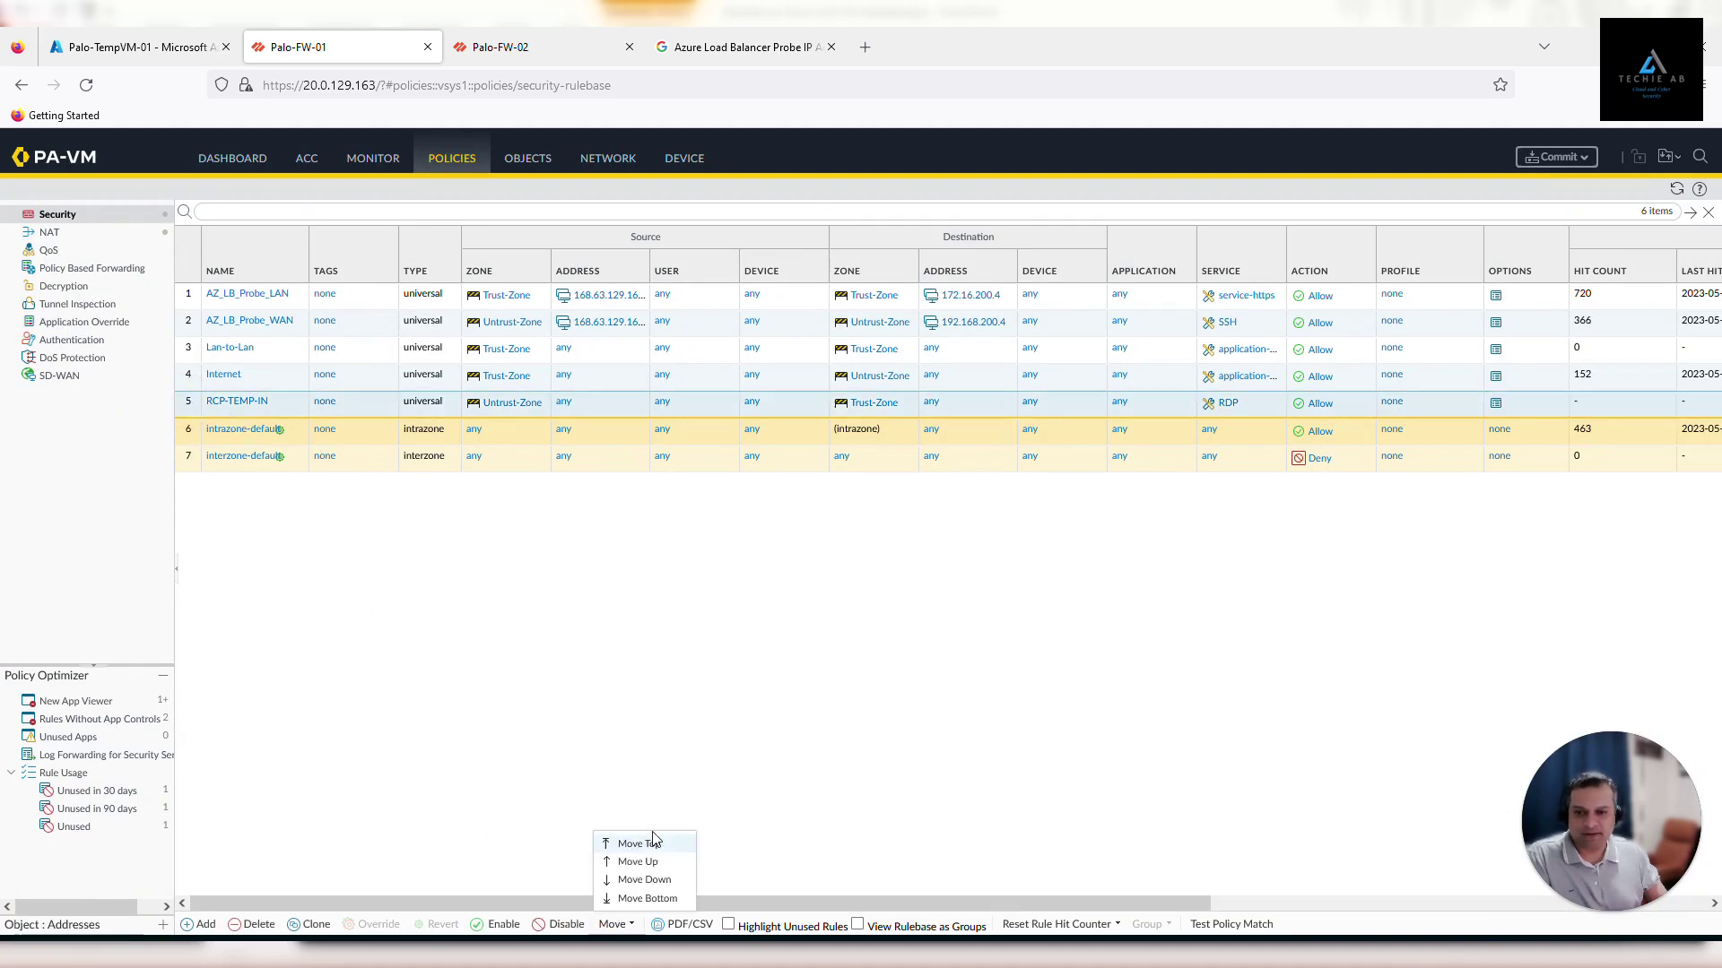
left_click(652, 843)
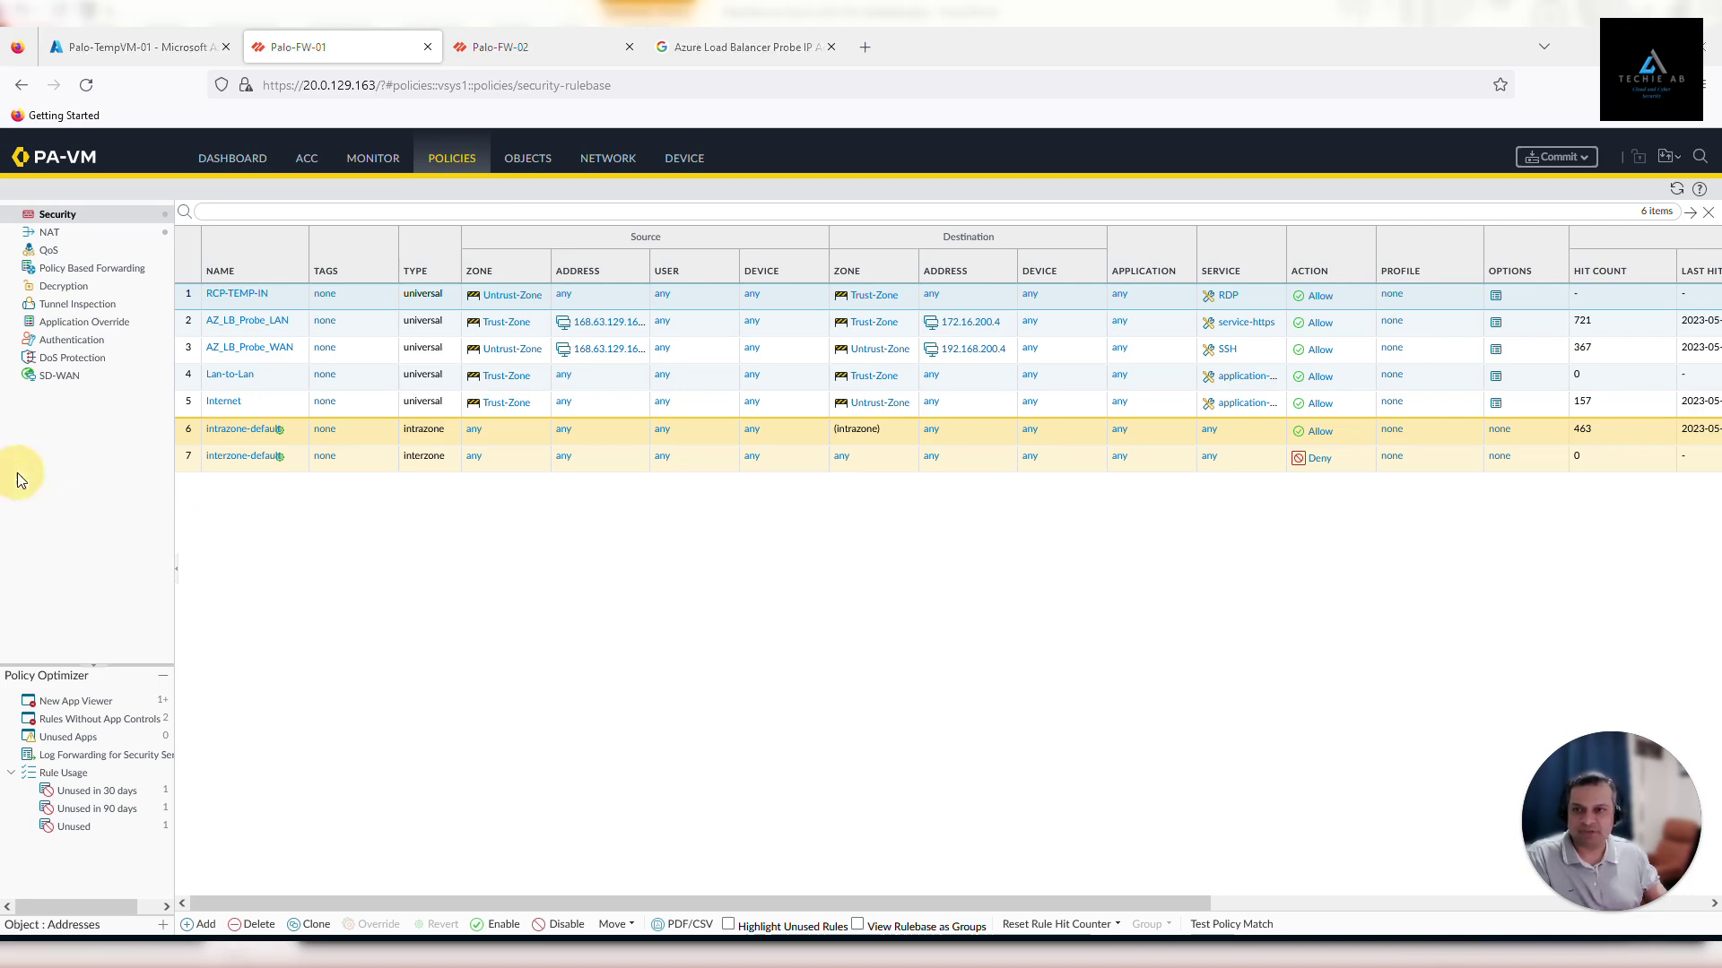
- Review the security rulebases on Palo-FW-01 and Palo-FW-02, dismiss the commit status on Palo-FW-02 and open its traffic log
key("ctrl+shift+Tab")
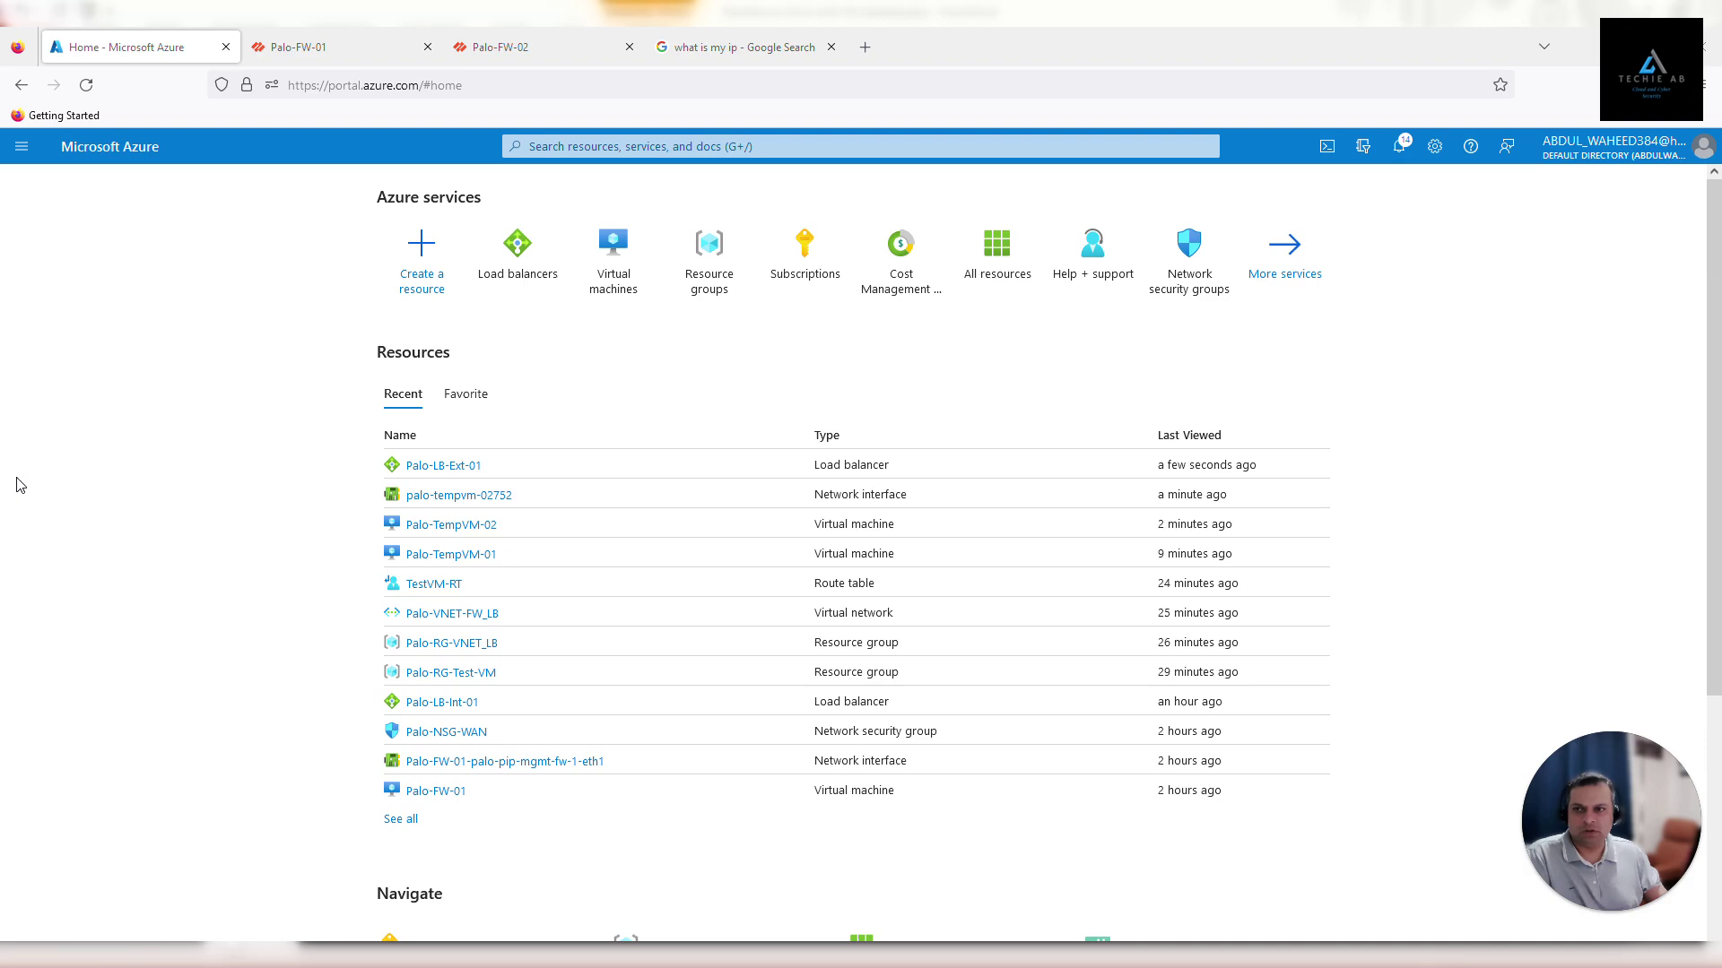
left_click(326, 54)
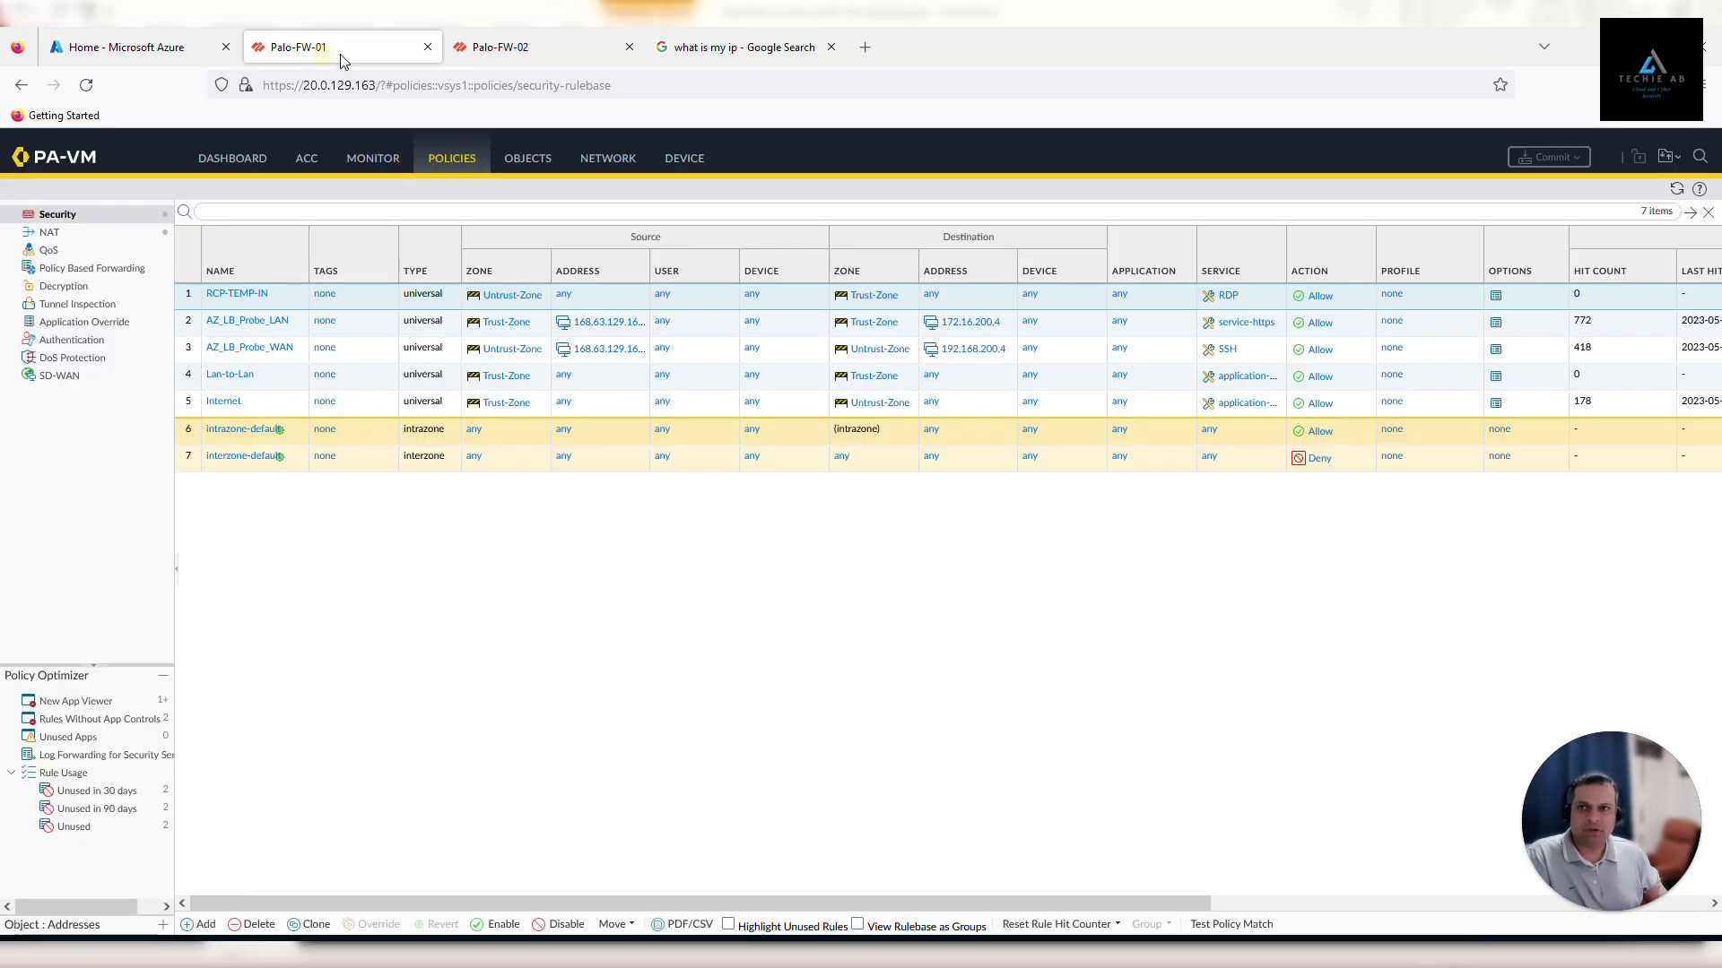
left_click(531, 46)
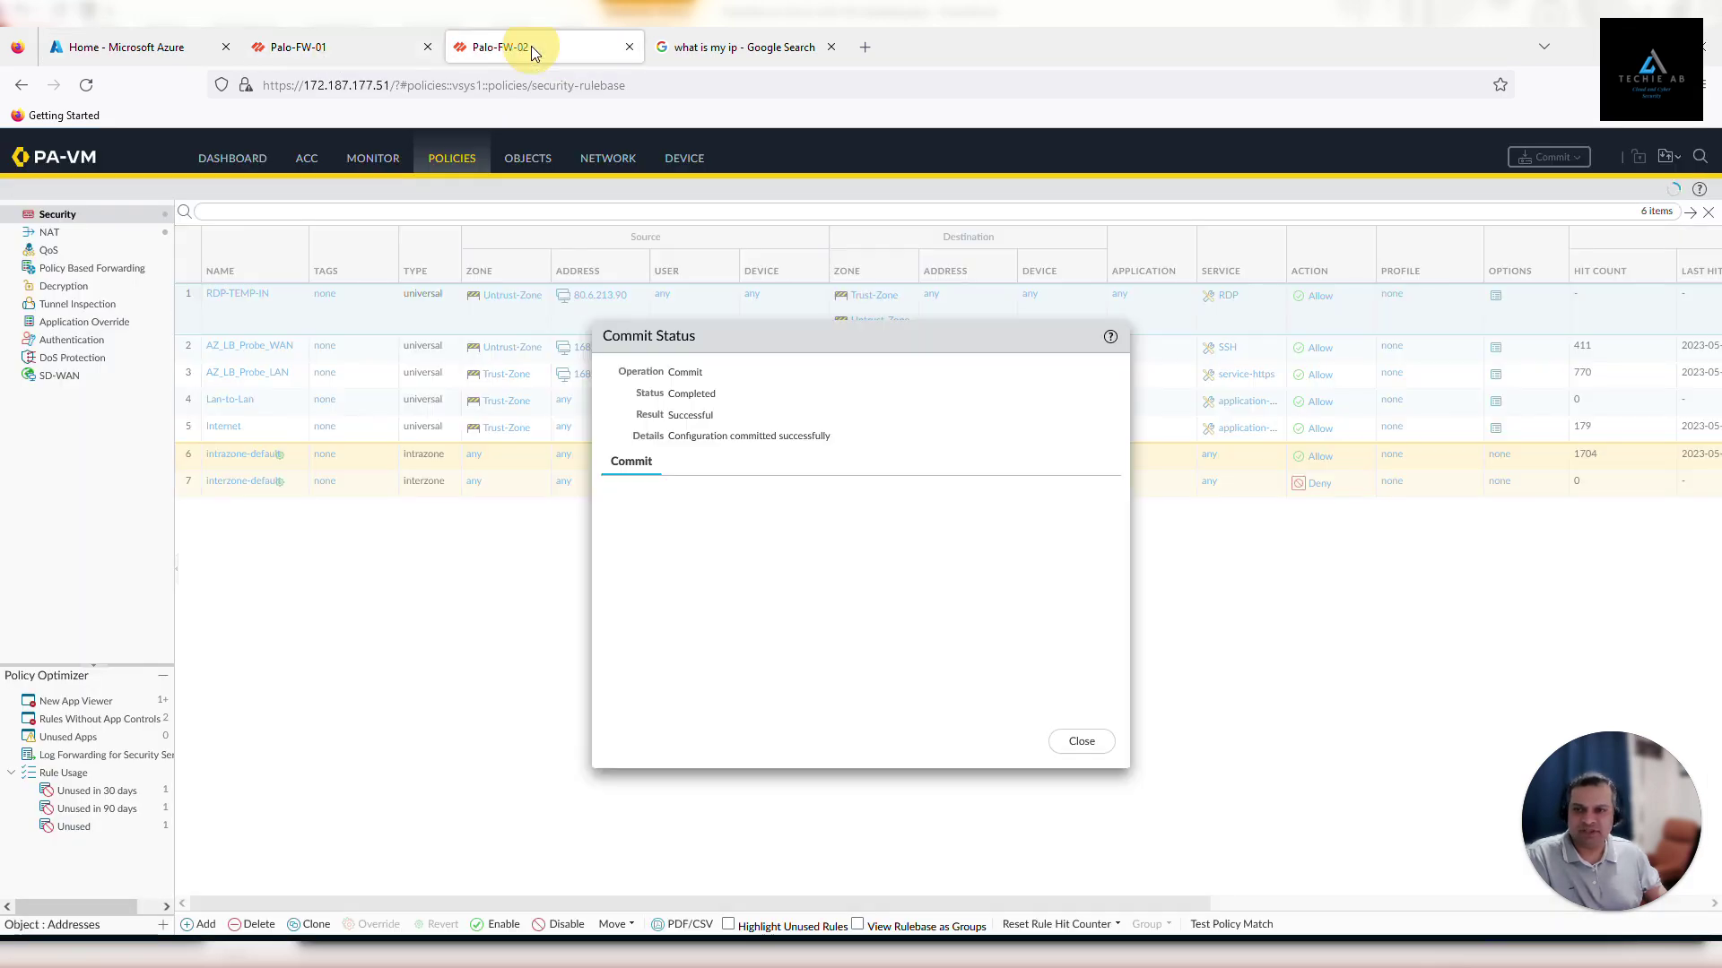
left_click(1080, 742)
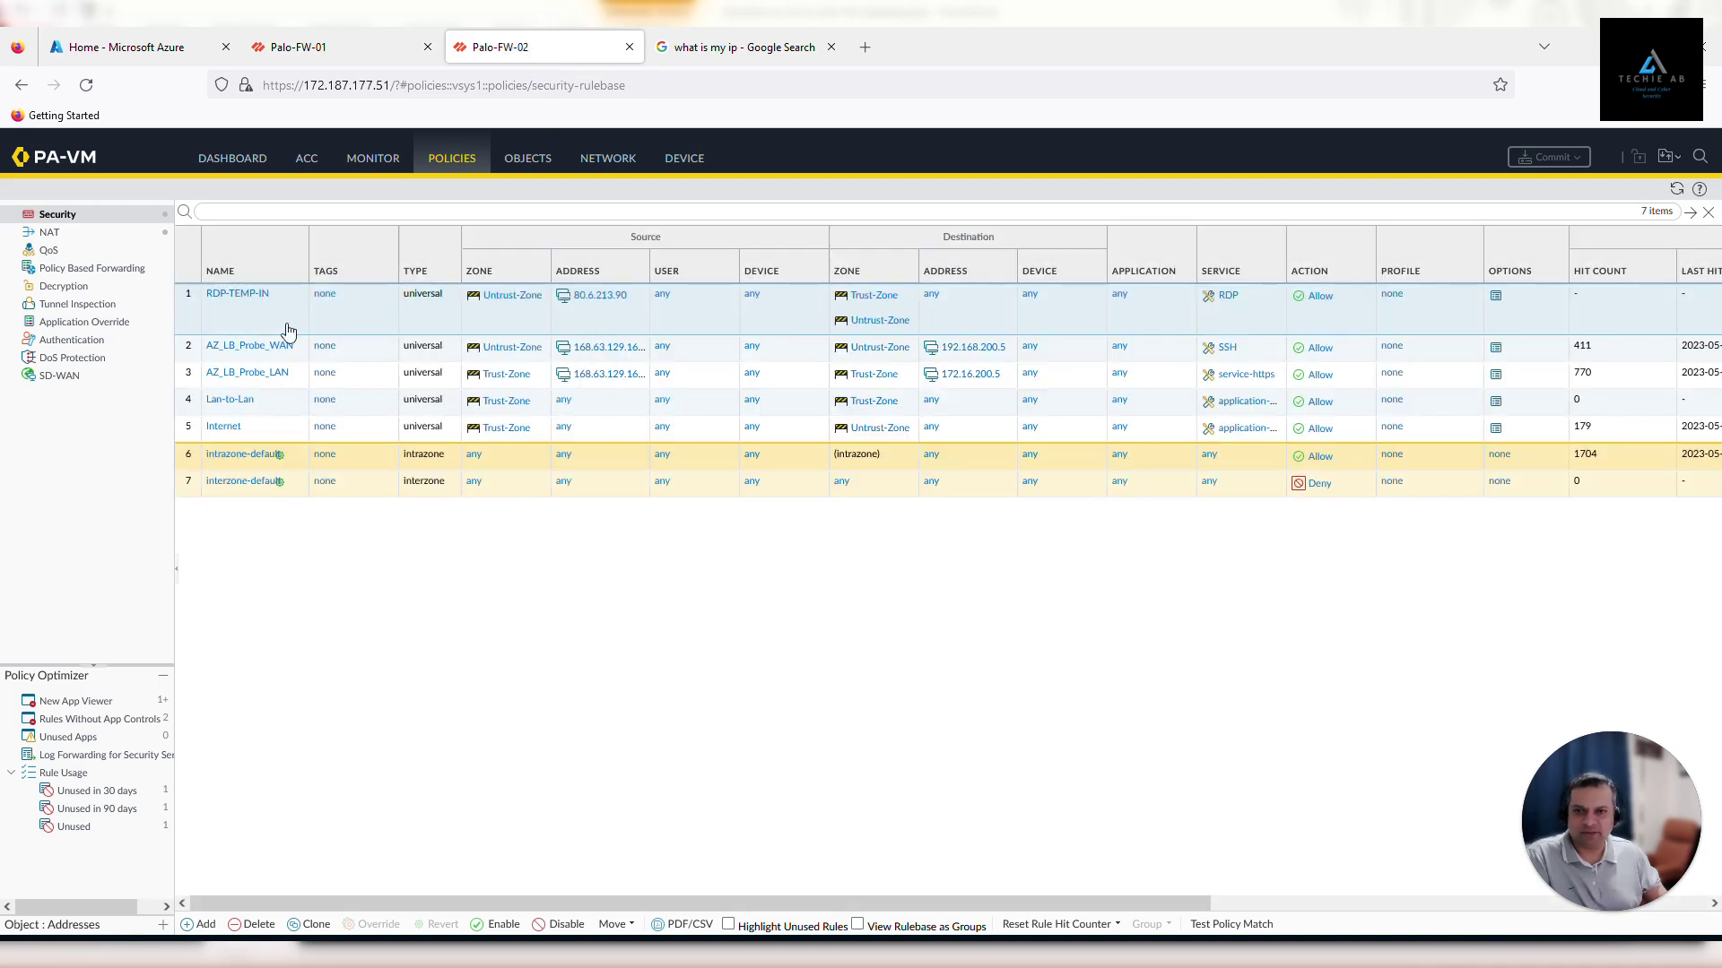
left_click(369, 167)
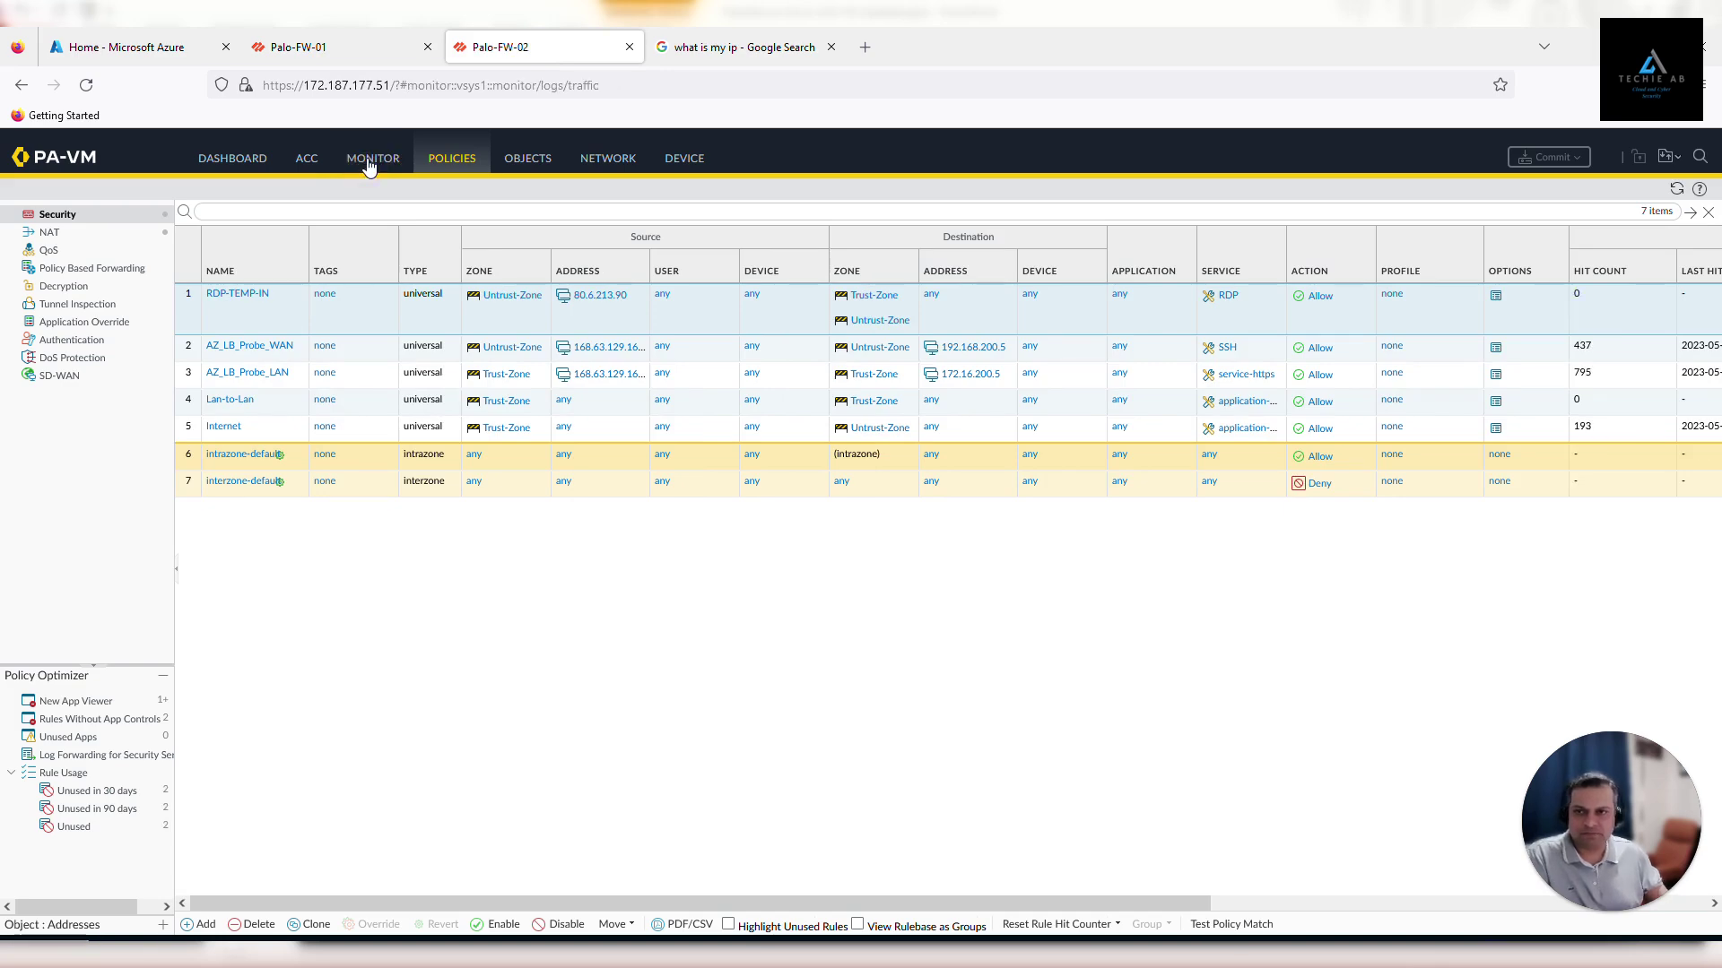
- In the Azure portal, open the frontend IP configuration of load balancer Palo-LB-Ext-01 and select its public IP address
left_click(132, 52)
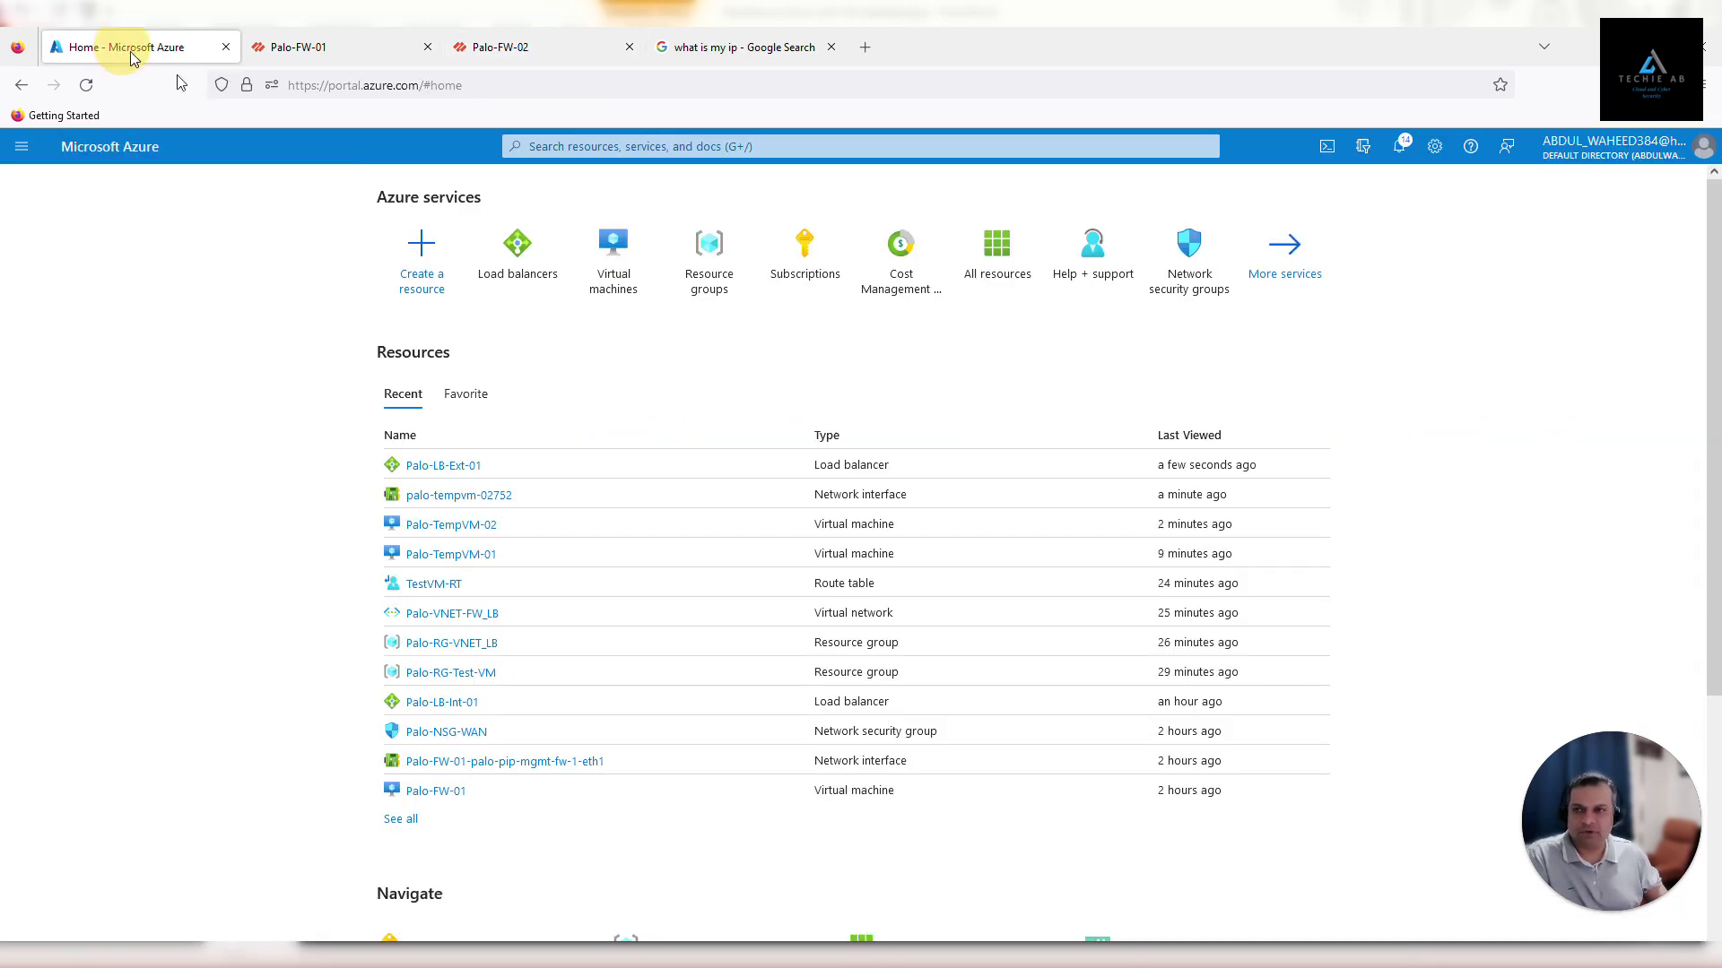
left_click(502, 270)
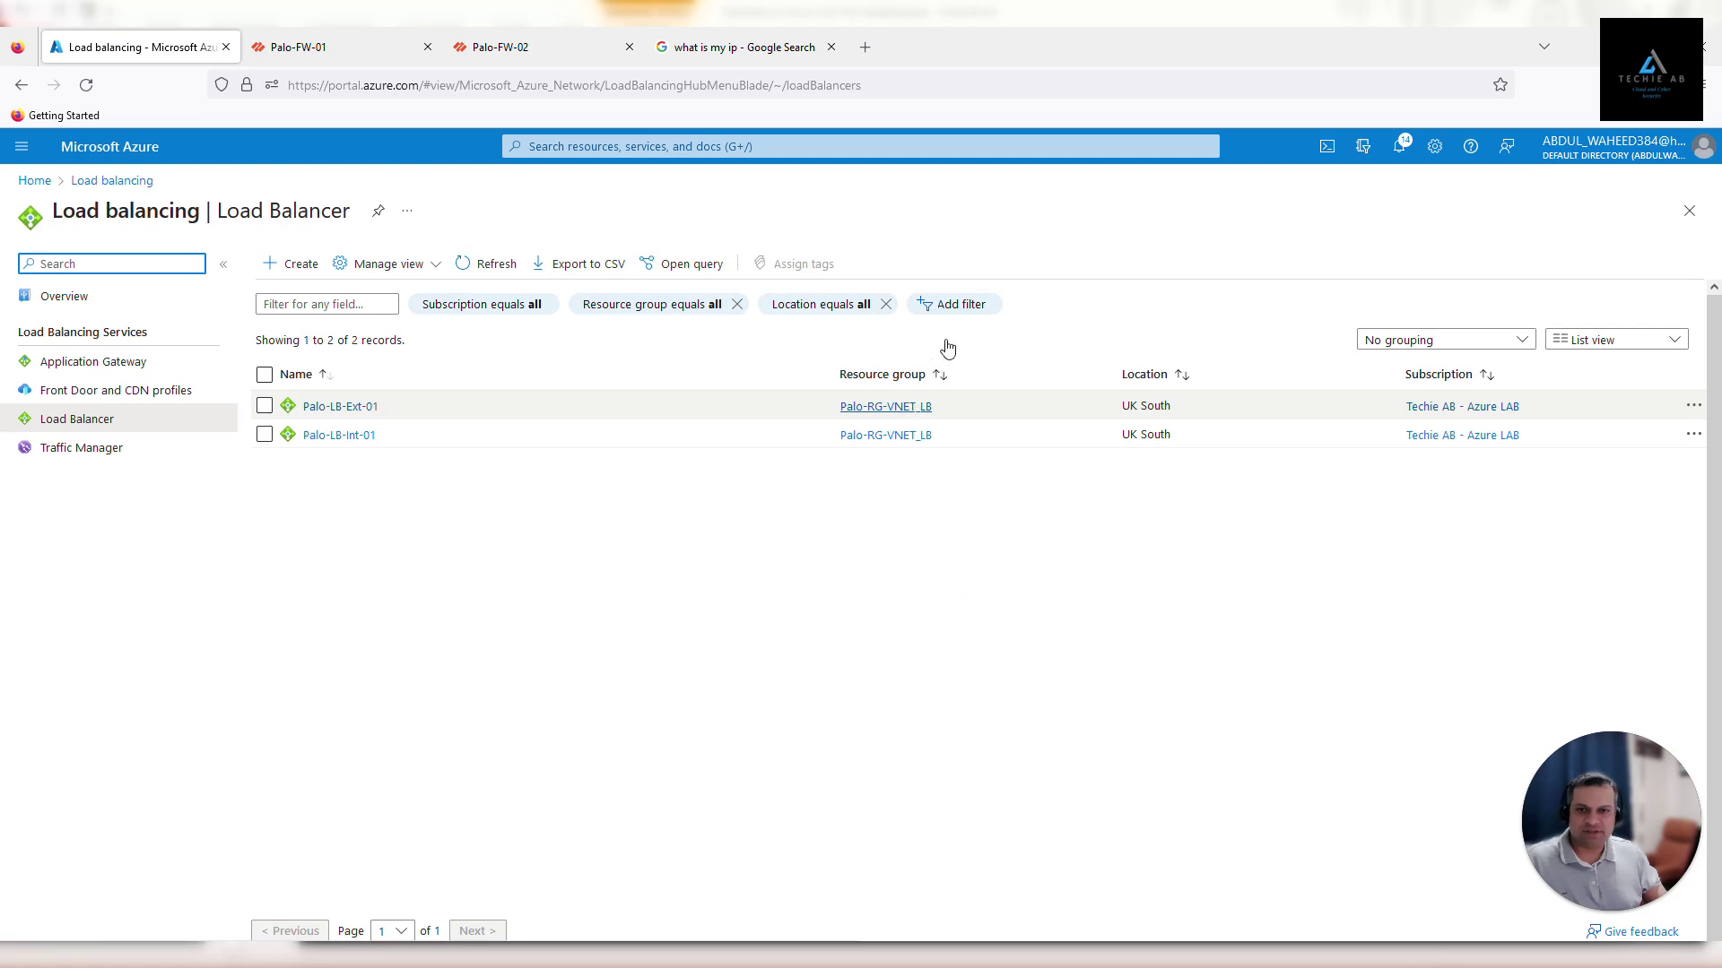
left_click(349, 408)
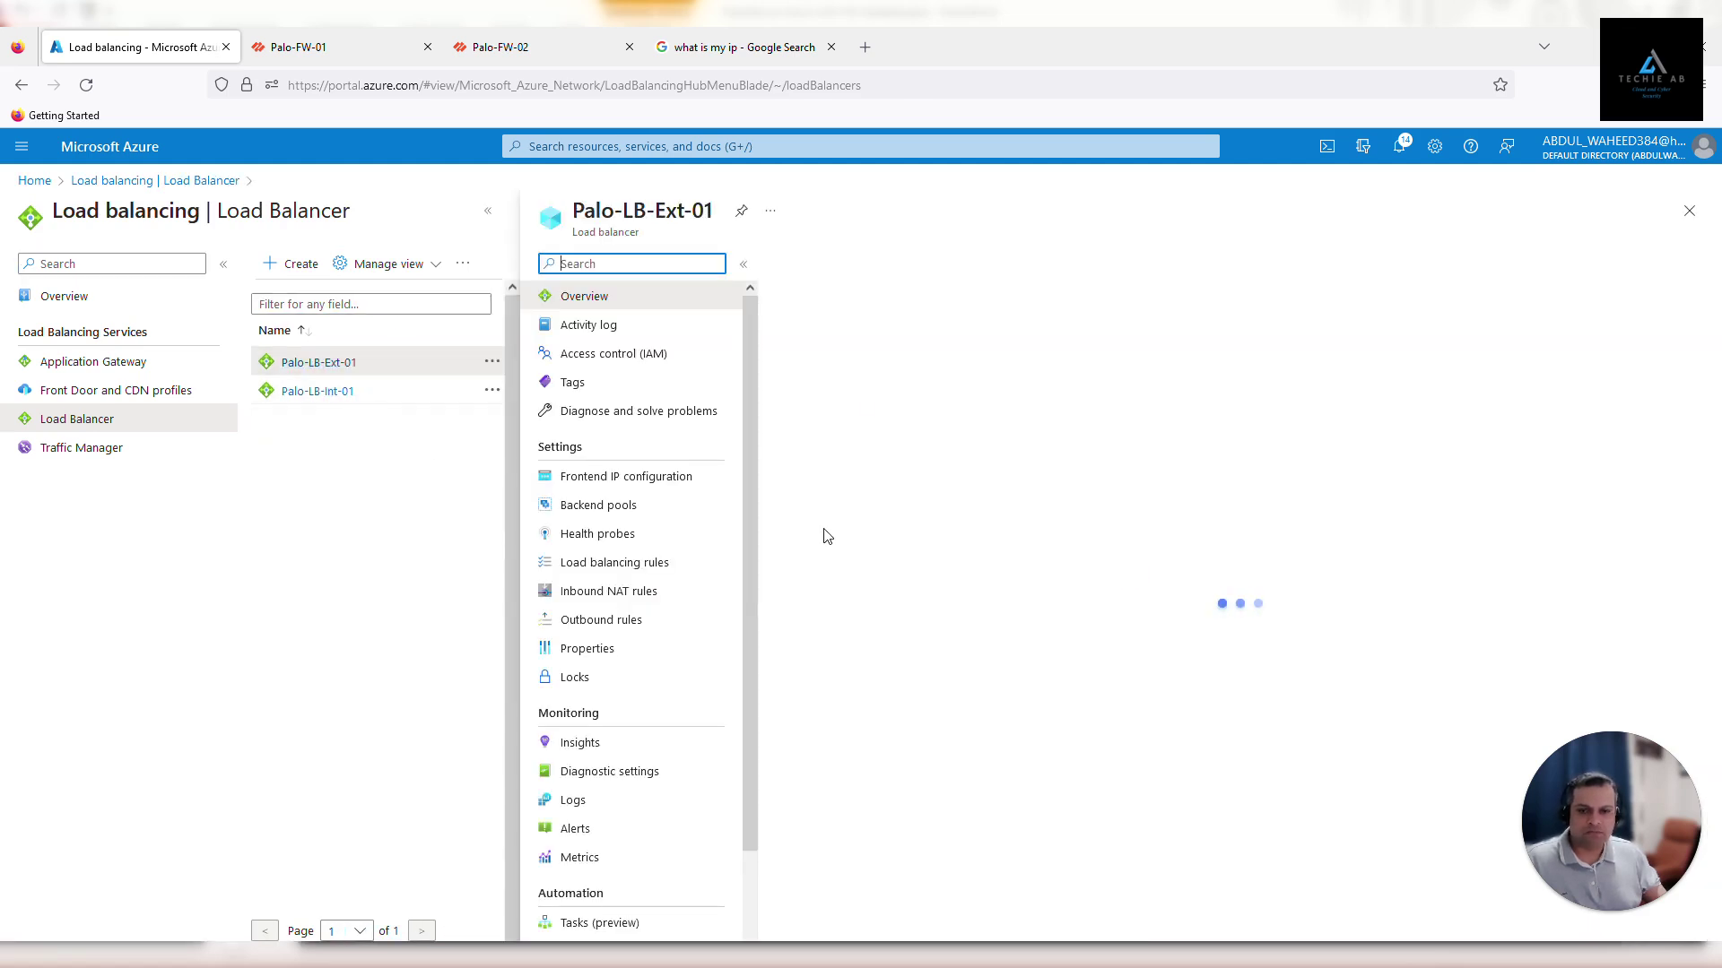
left_click(620, 486)
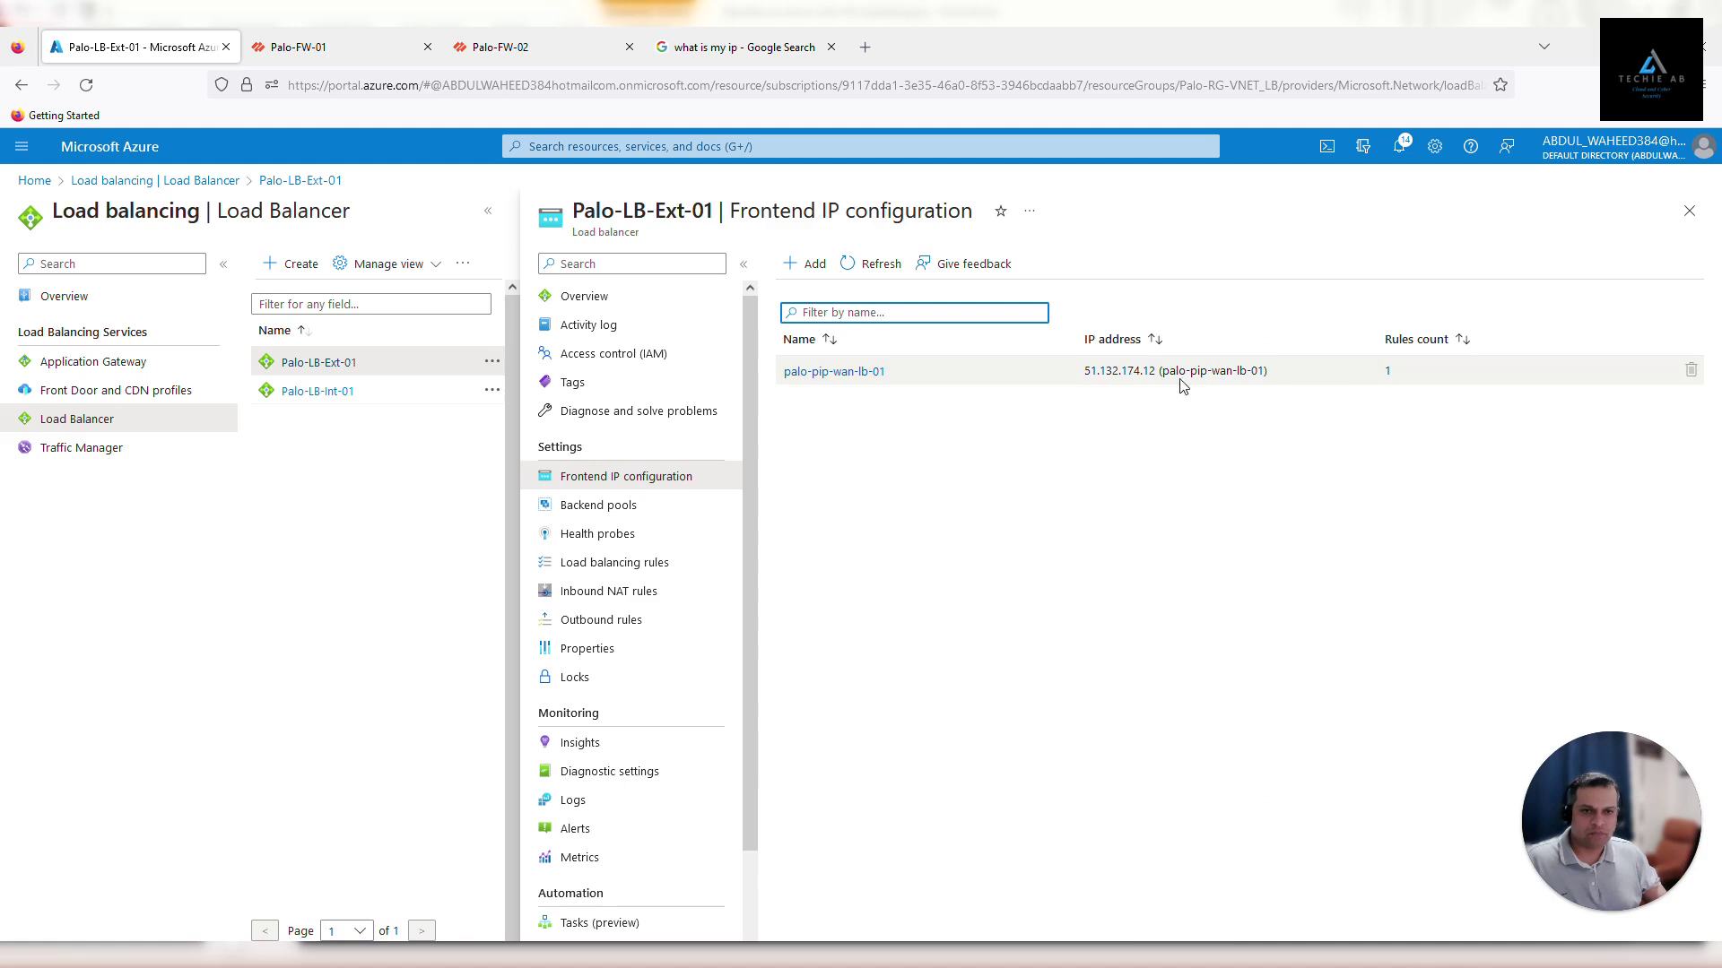
left_click_drag(1156, 372, 1080, 374)
- Launch mstsc, start a remote desktop connection to 51.132.174.12 and choose to use a different account
key("super+r")
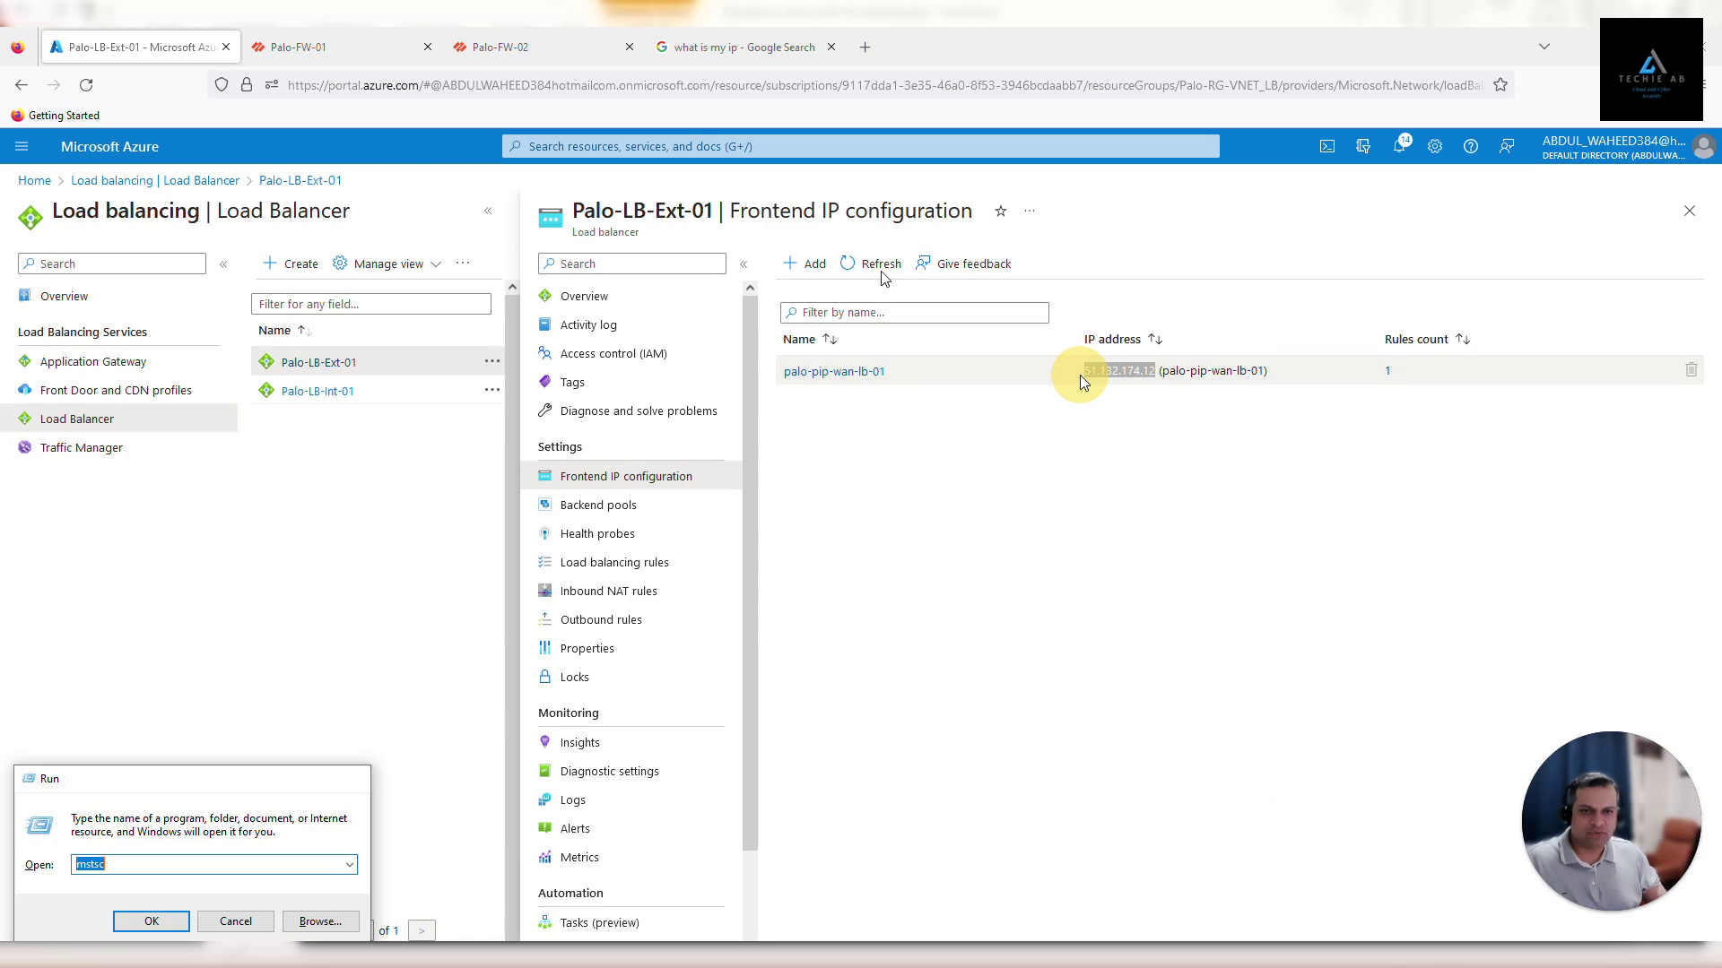
key("Return")
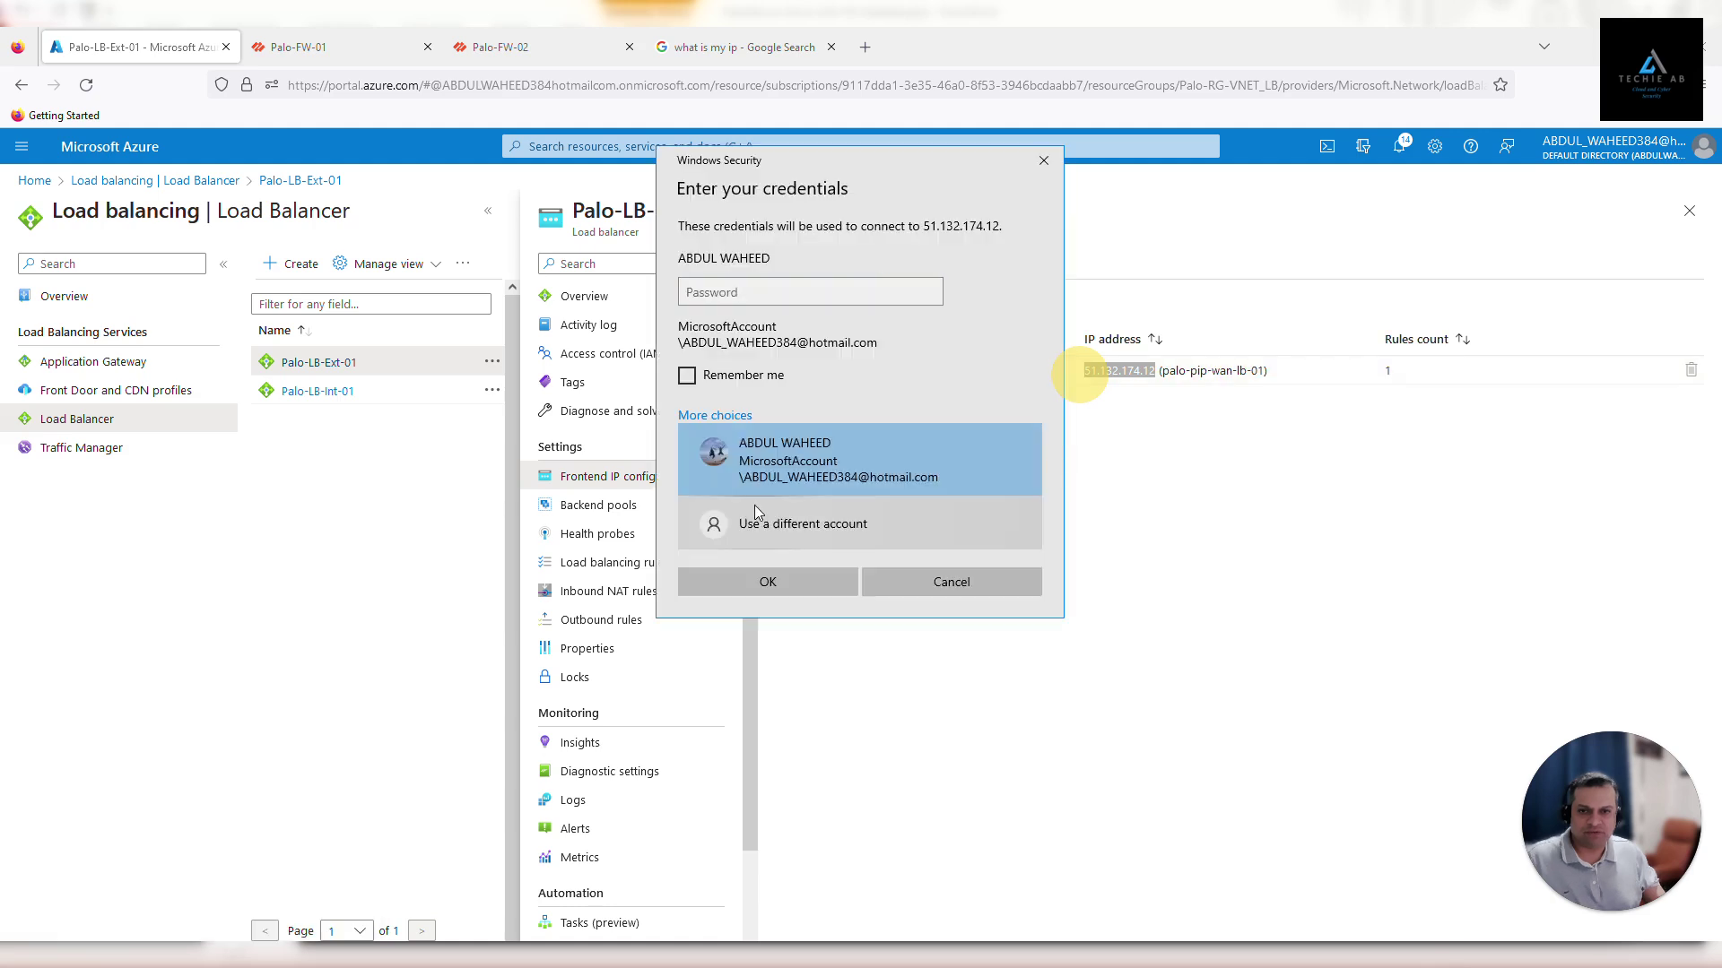
left_click(755, 507)
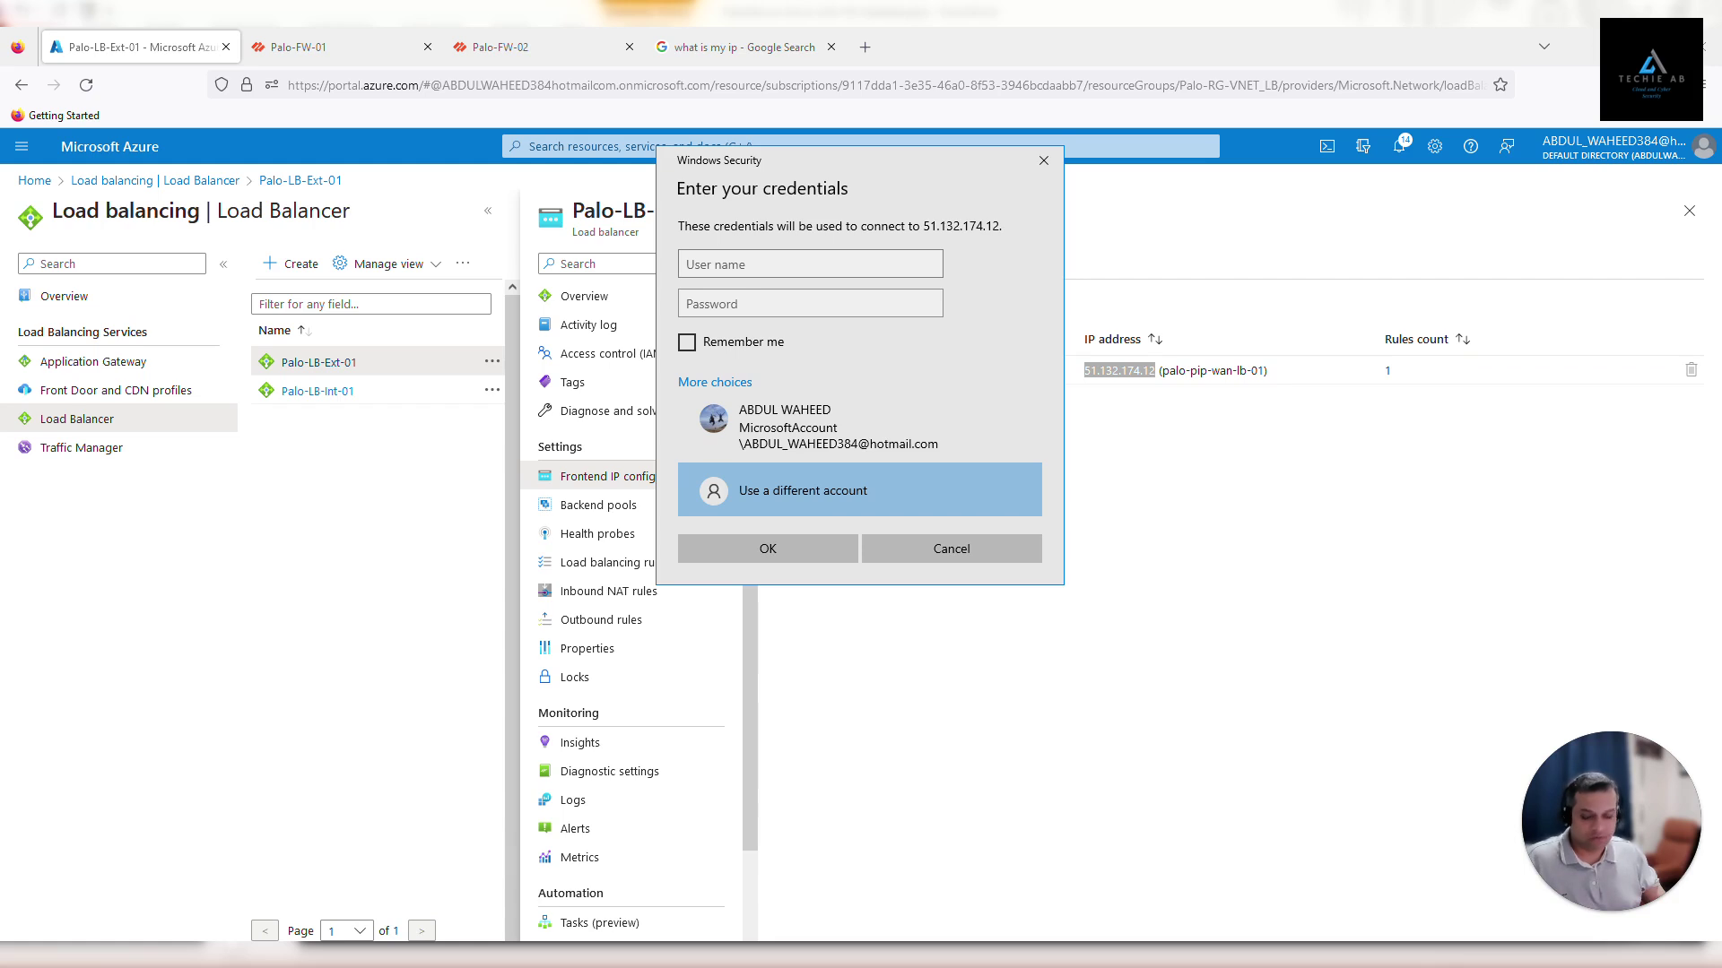
- Sign in to the remote desktop as palo-admin with the account password and accept the unverified computer identity
left_click(762, 276)
type("palo-admin")
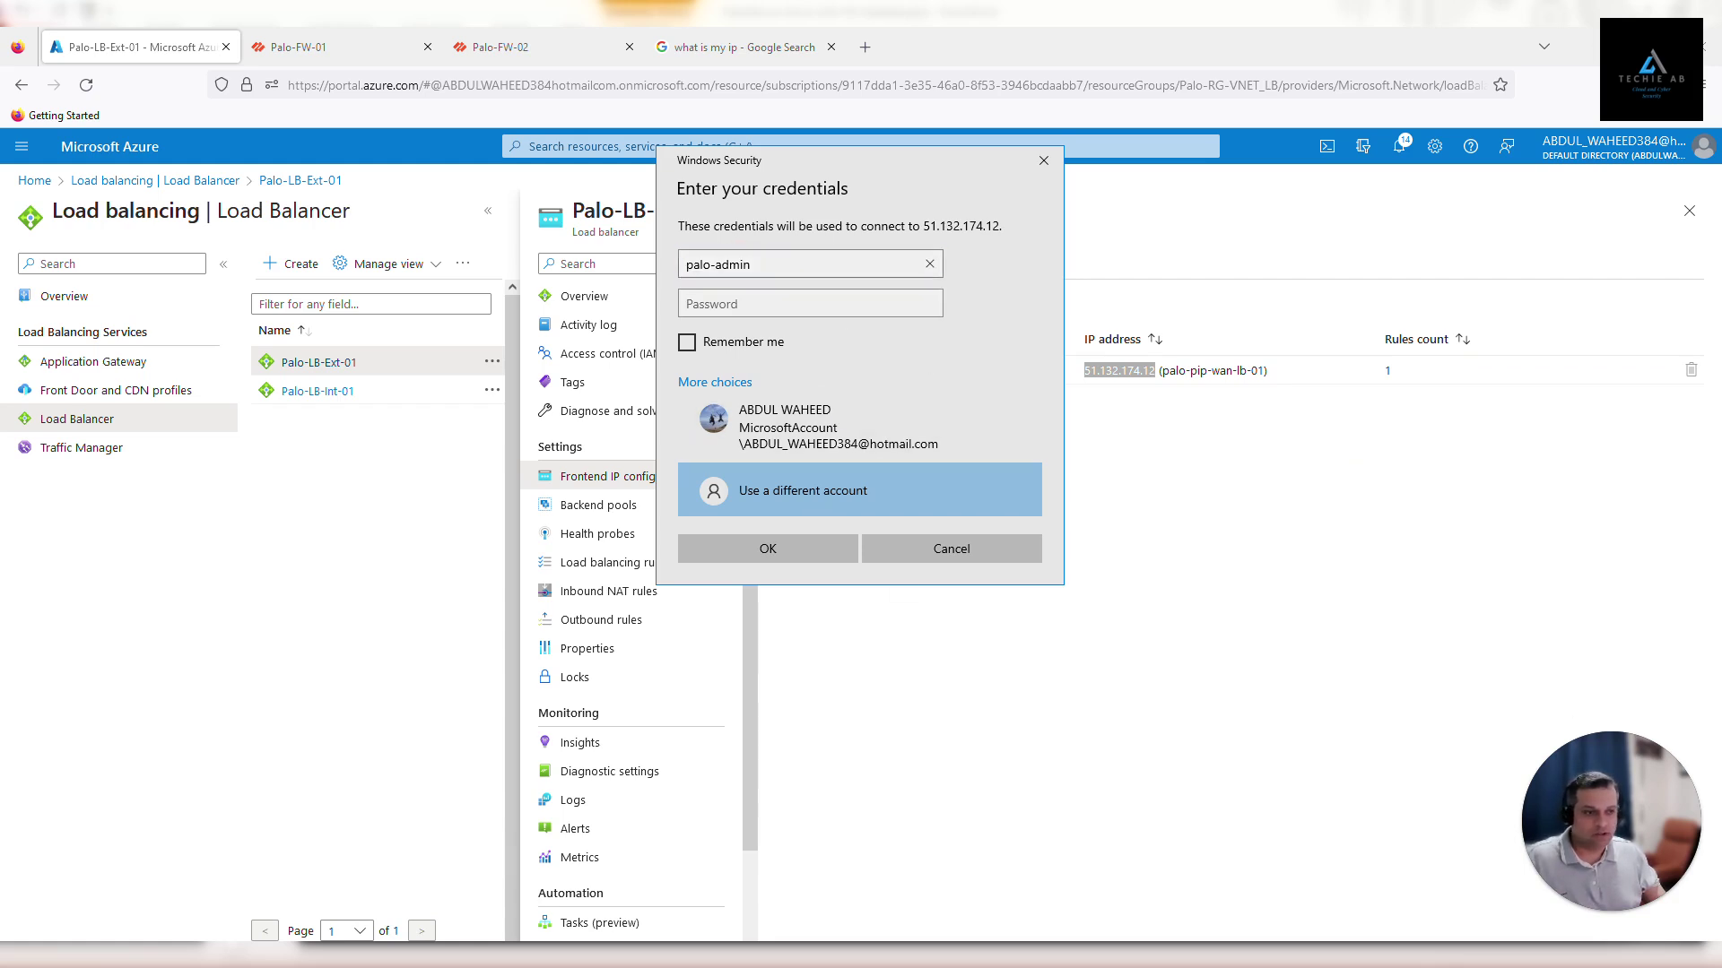
left_click(771, 342)
left_click(751, 310)
key("ctrl+v")
left_click(768, 548)
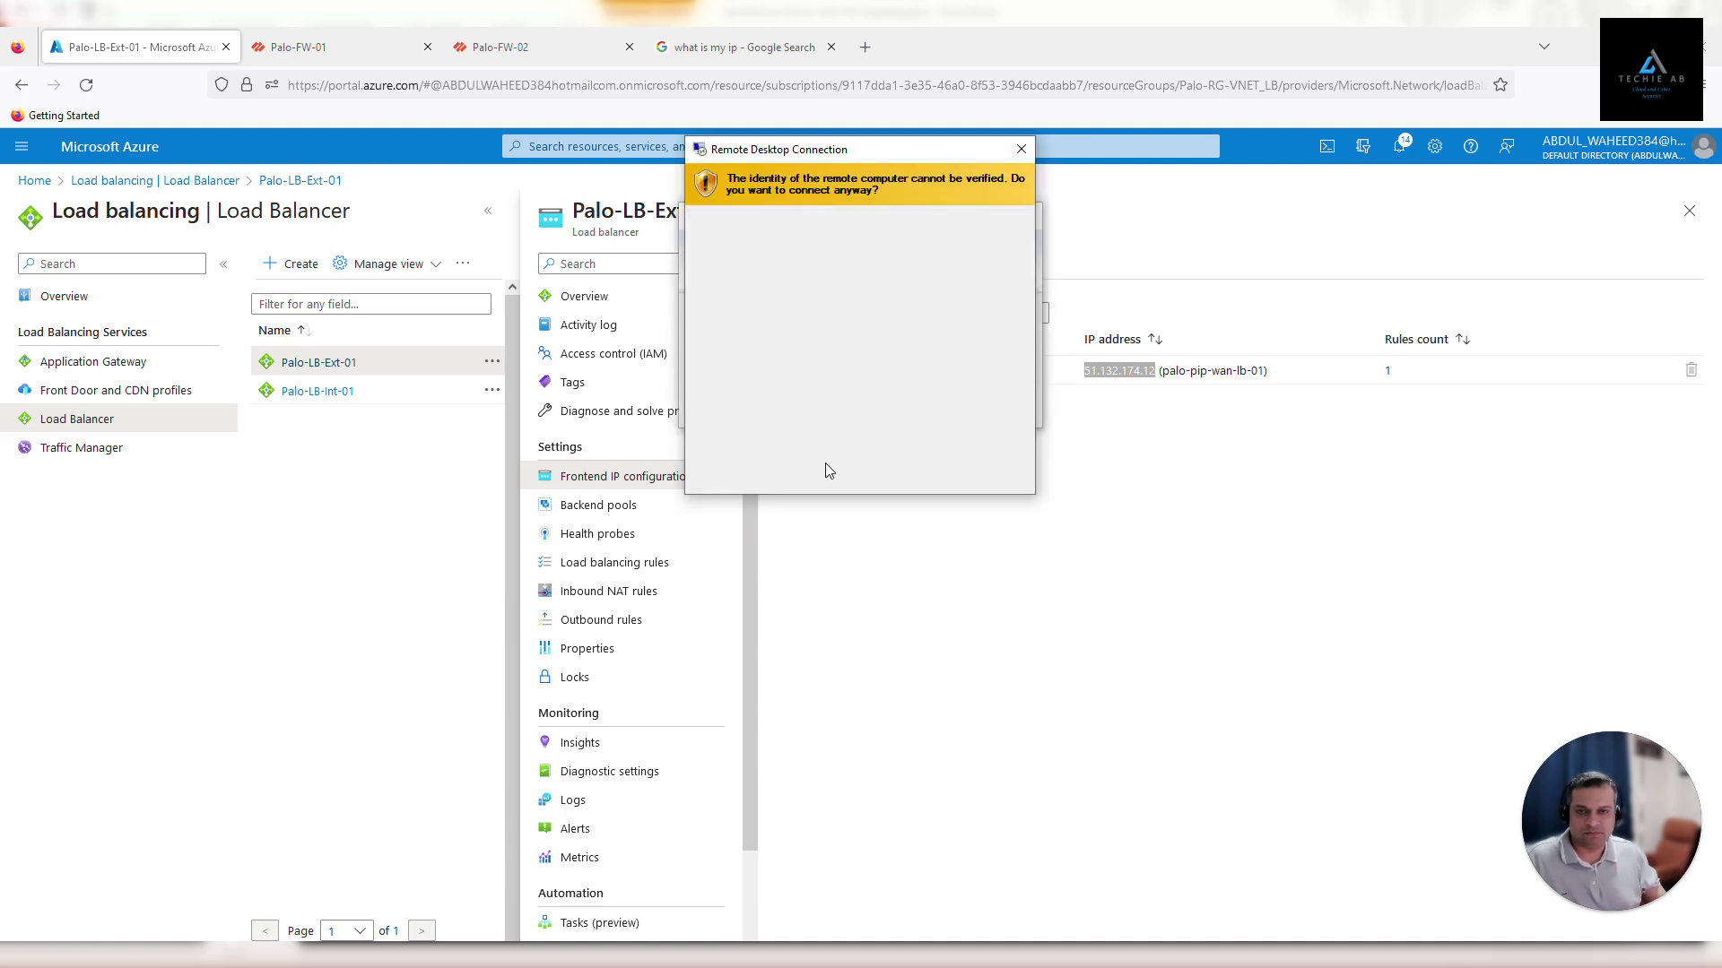
left_click(764, 439)
left_click(918, 473)
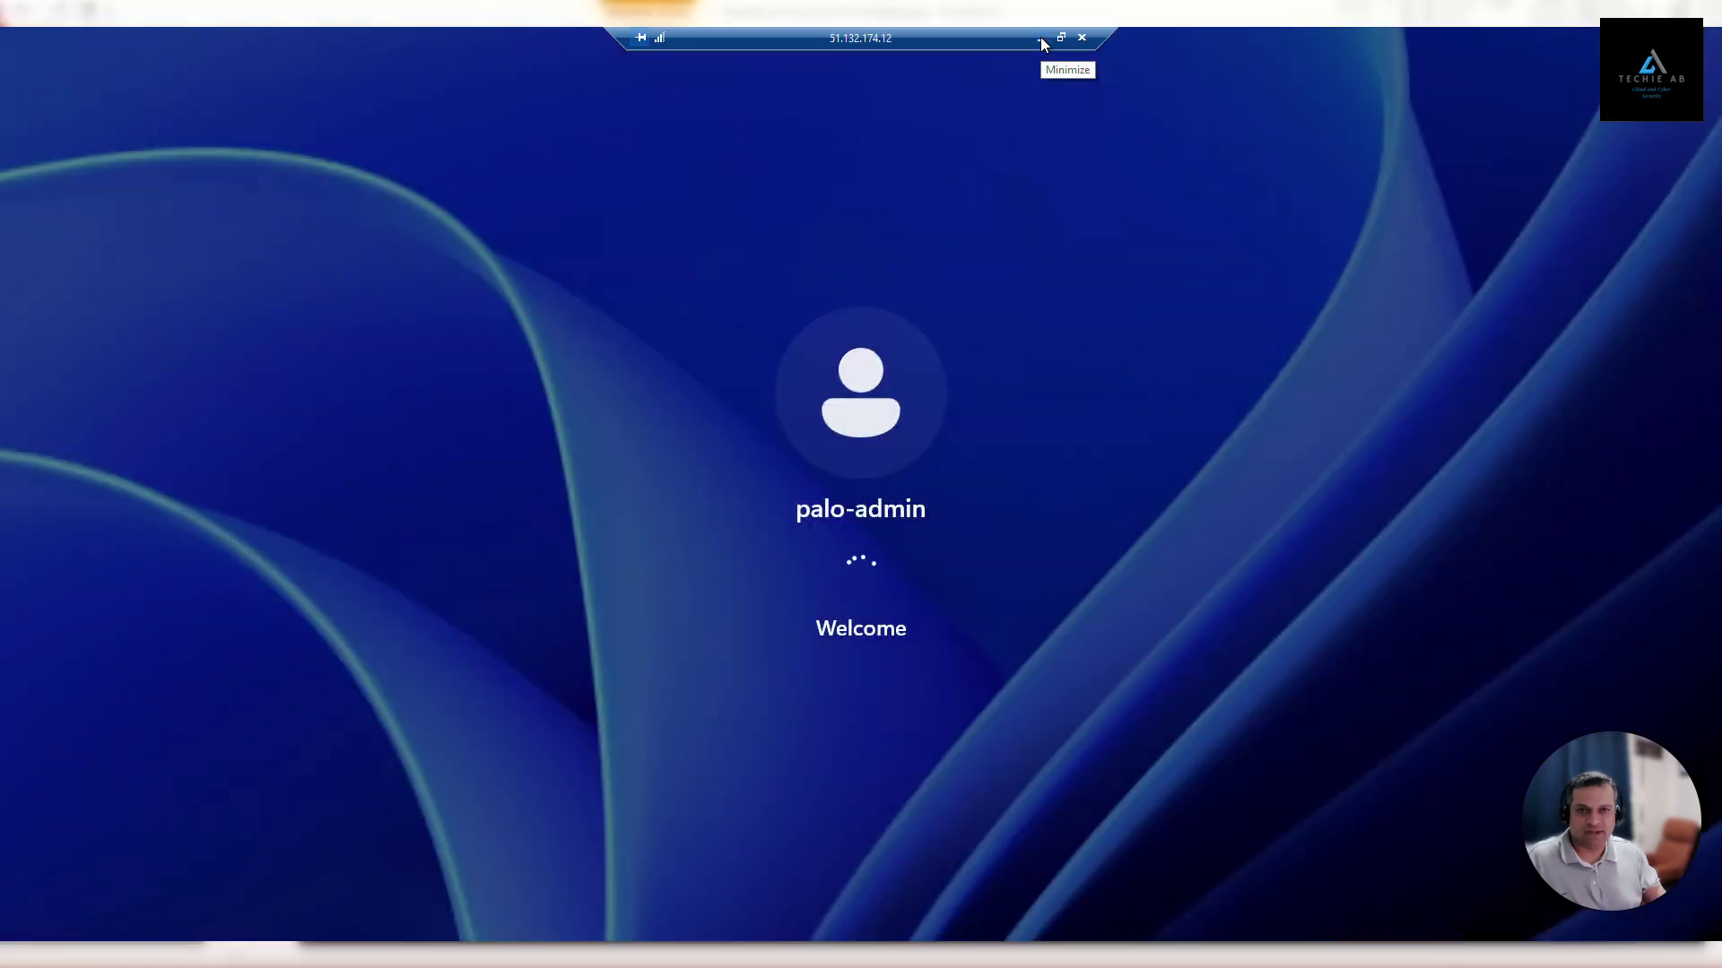
- Minimize the remote desktop session and open the traffic log on Palo-FW-01
left_click(1040, 40)
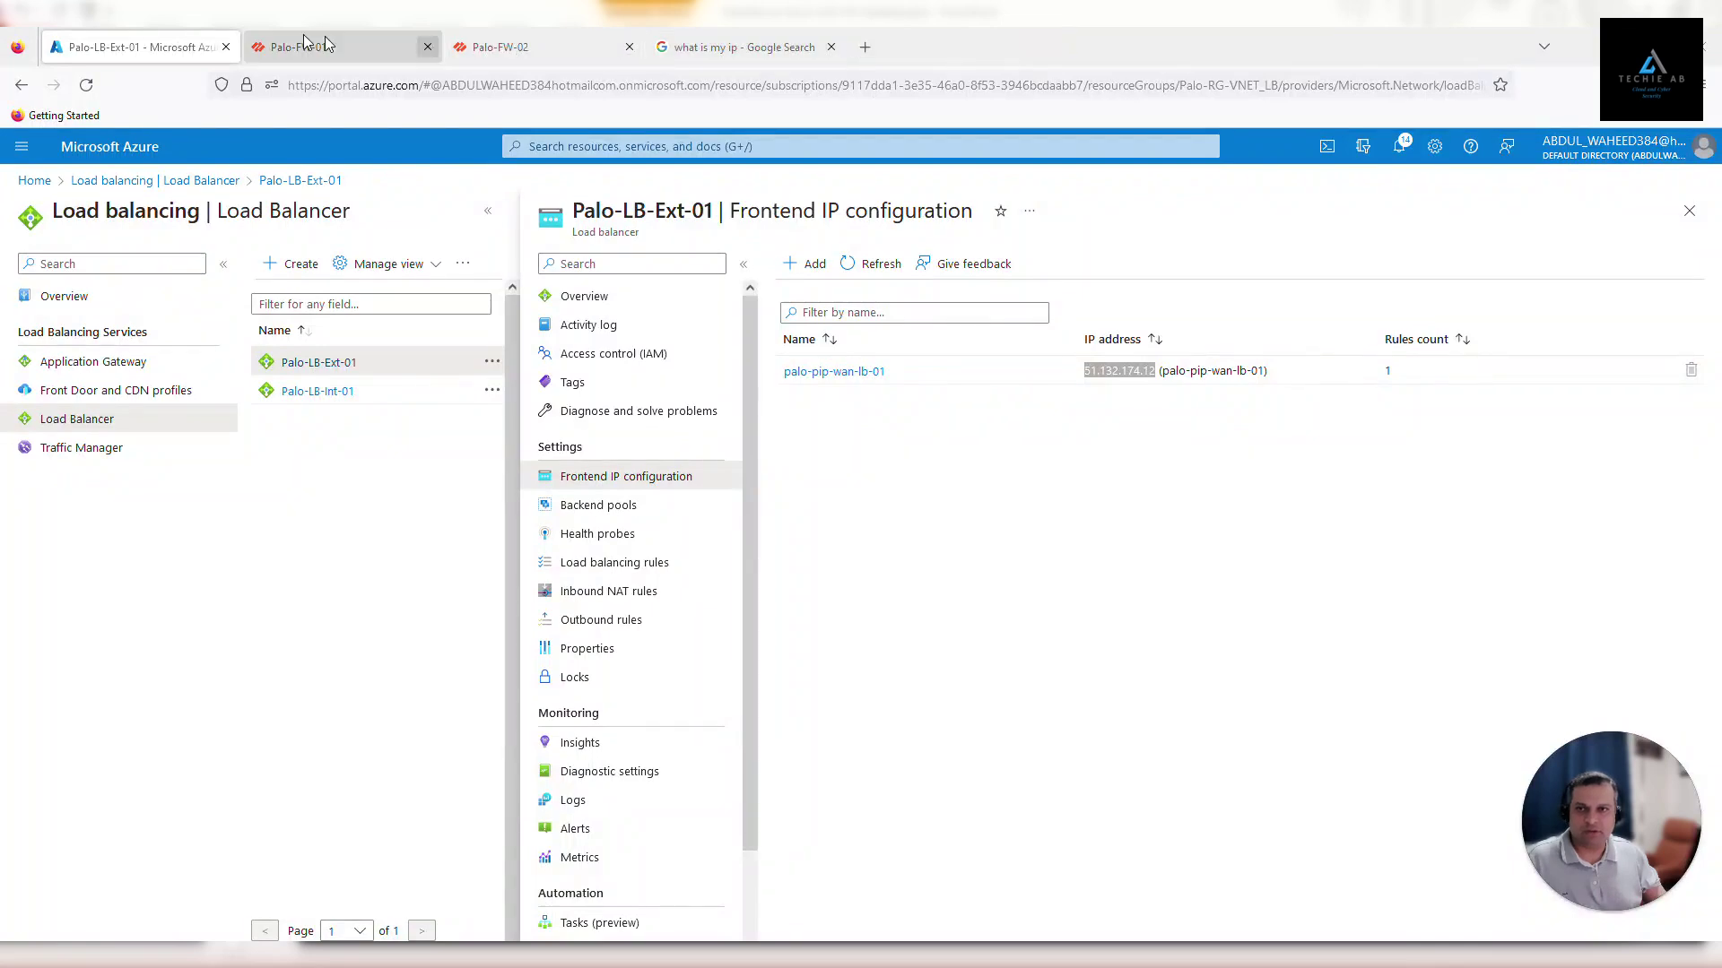
left_click(324, 44)
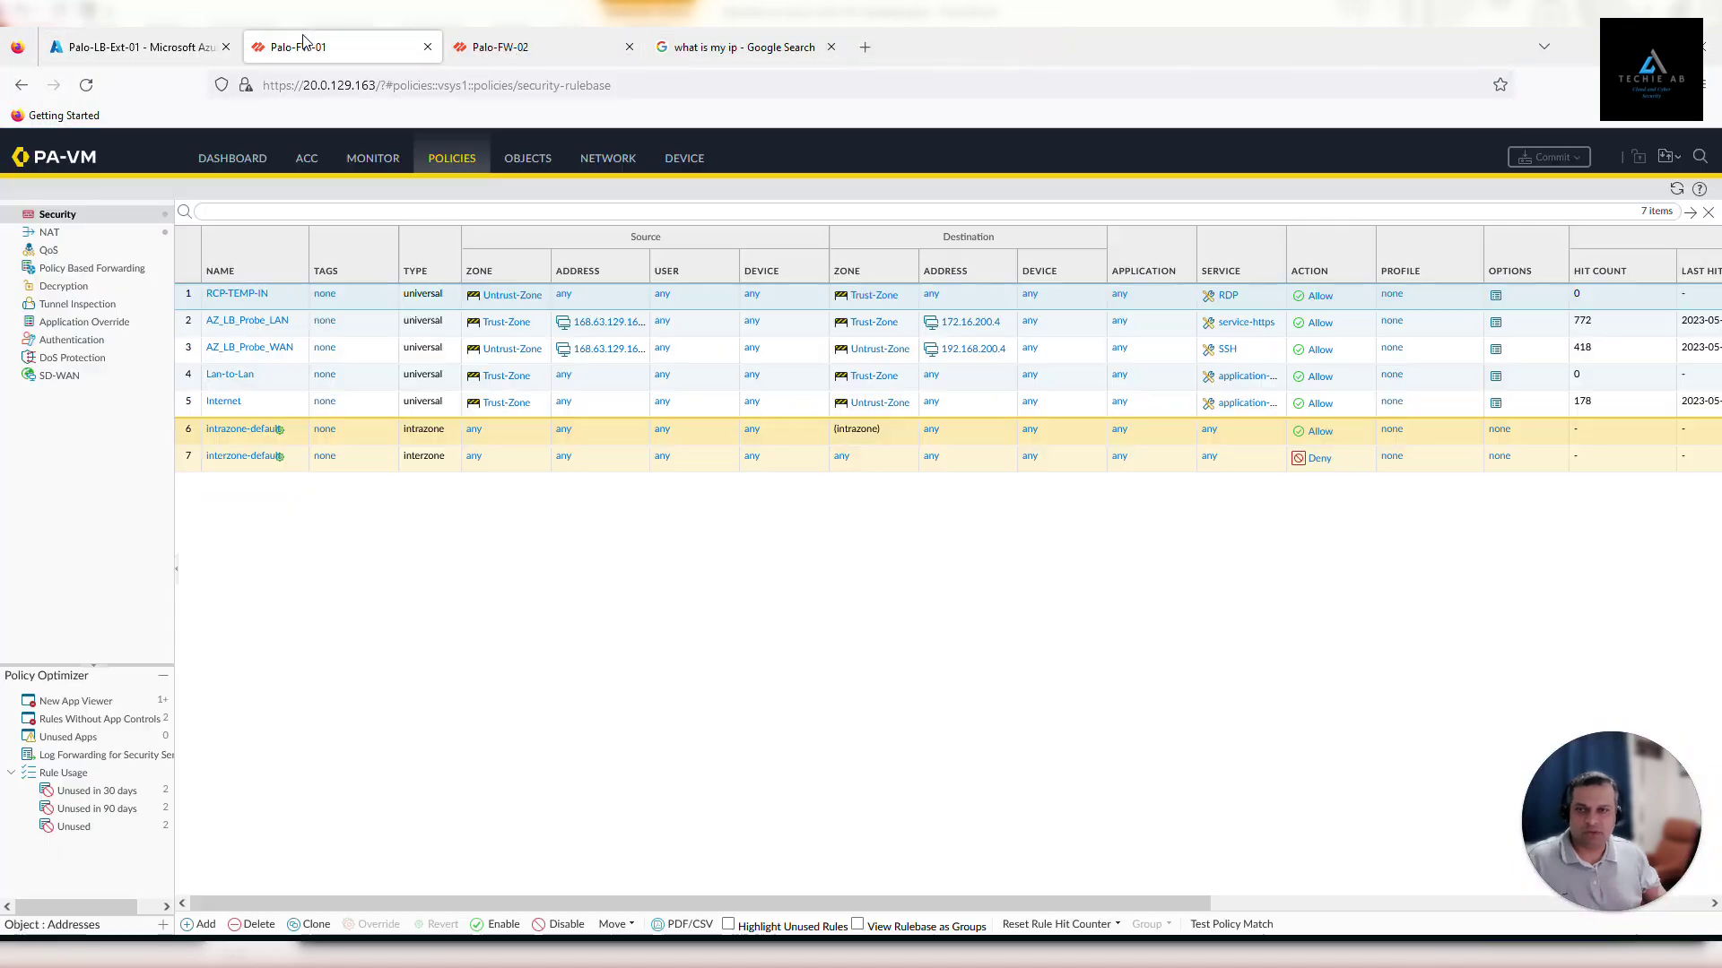
left_click(363, 161)
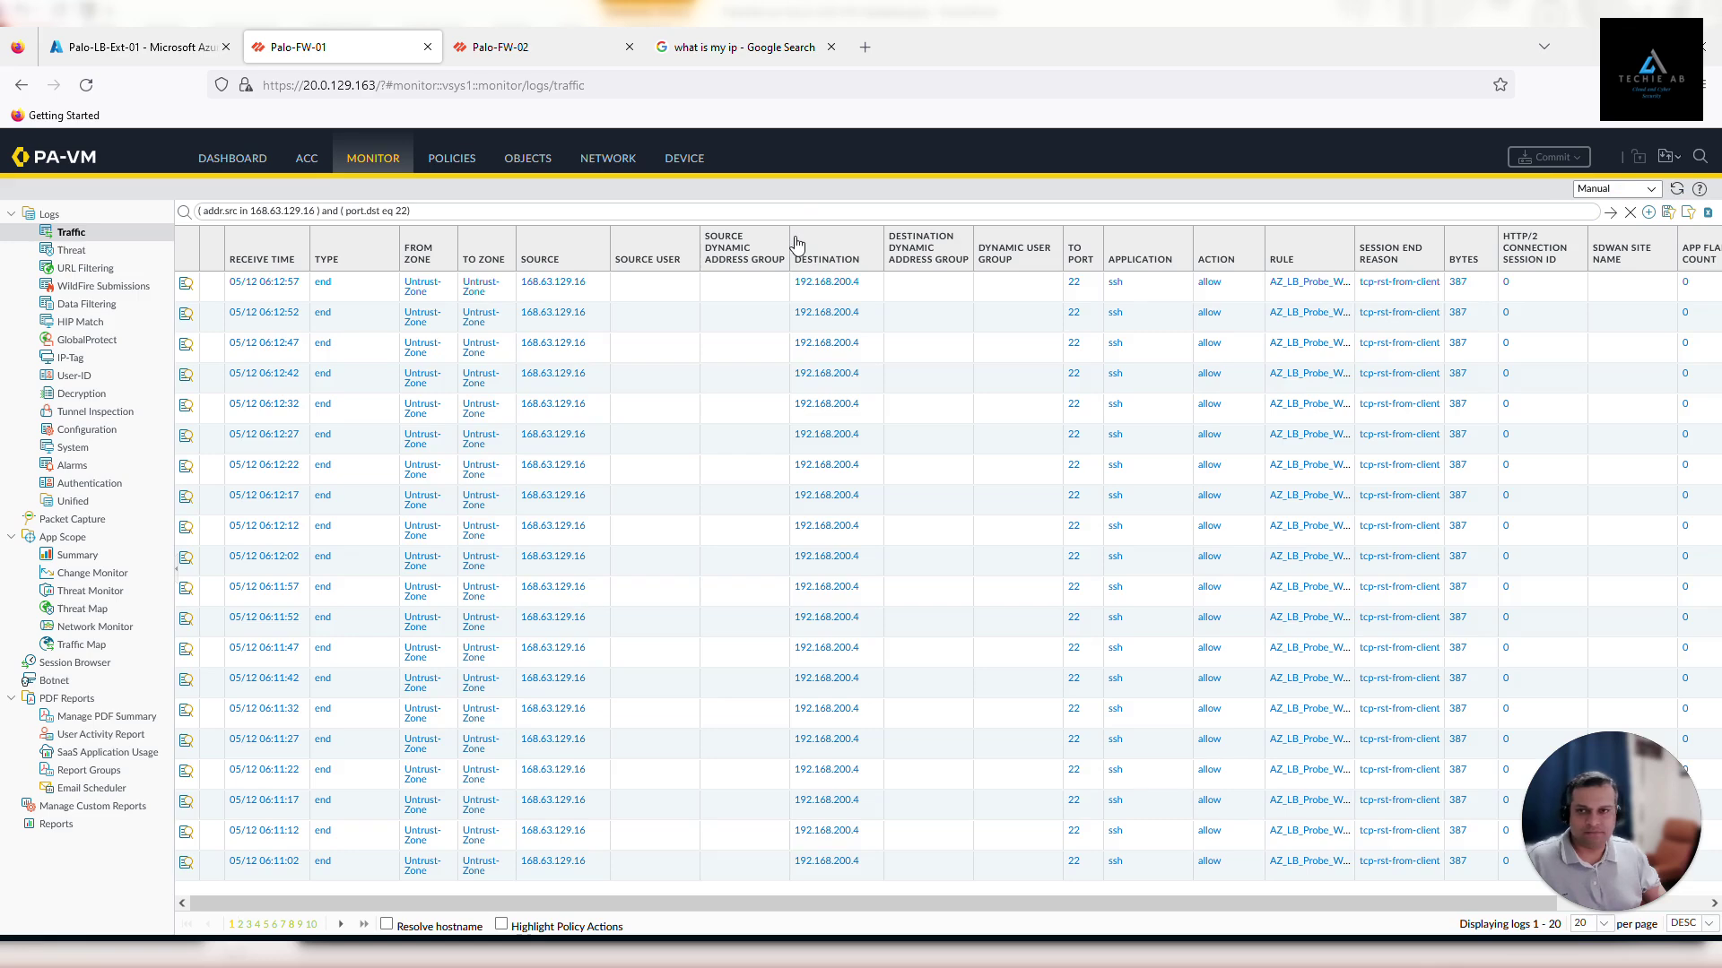
- Replace the traffic log filter with destination port 3389 and add the source address 80.6.213.90 to it
left_click(1630, 212)
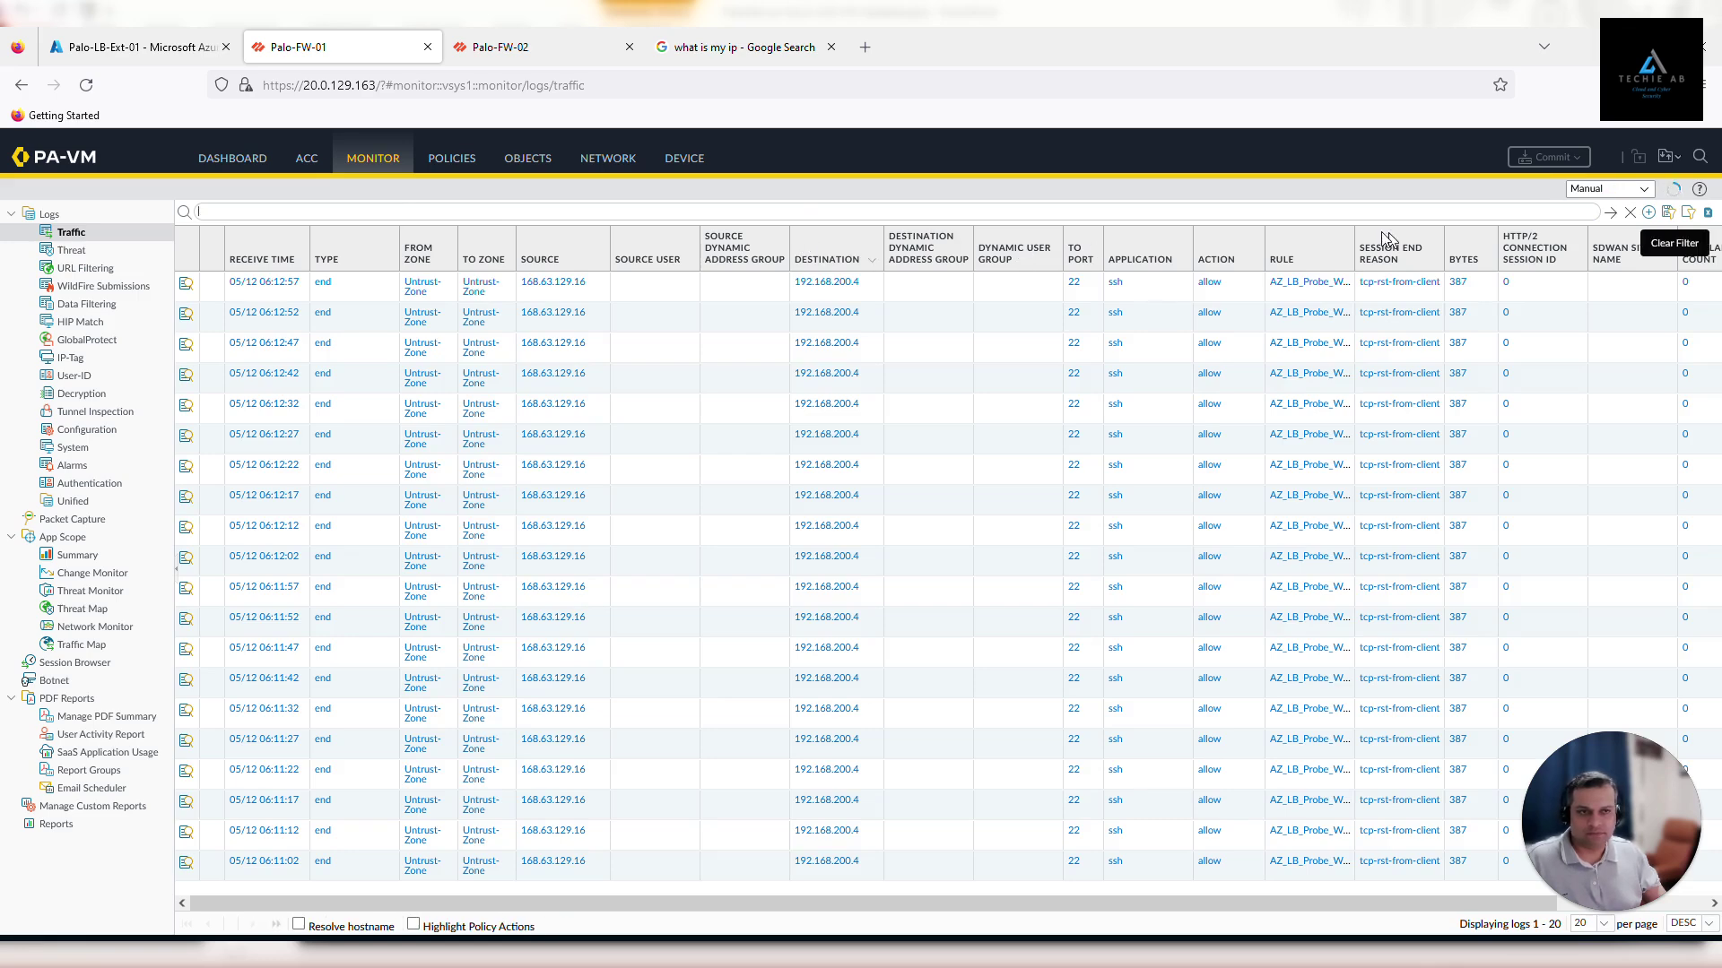
left_click(1073, 282)
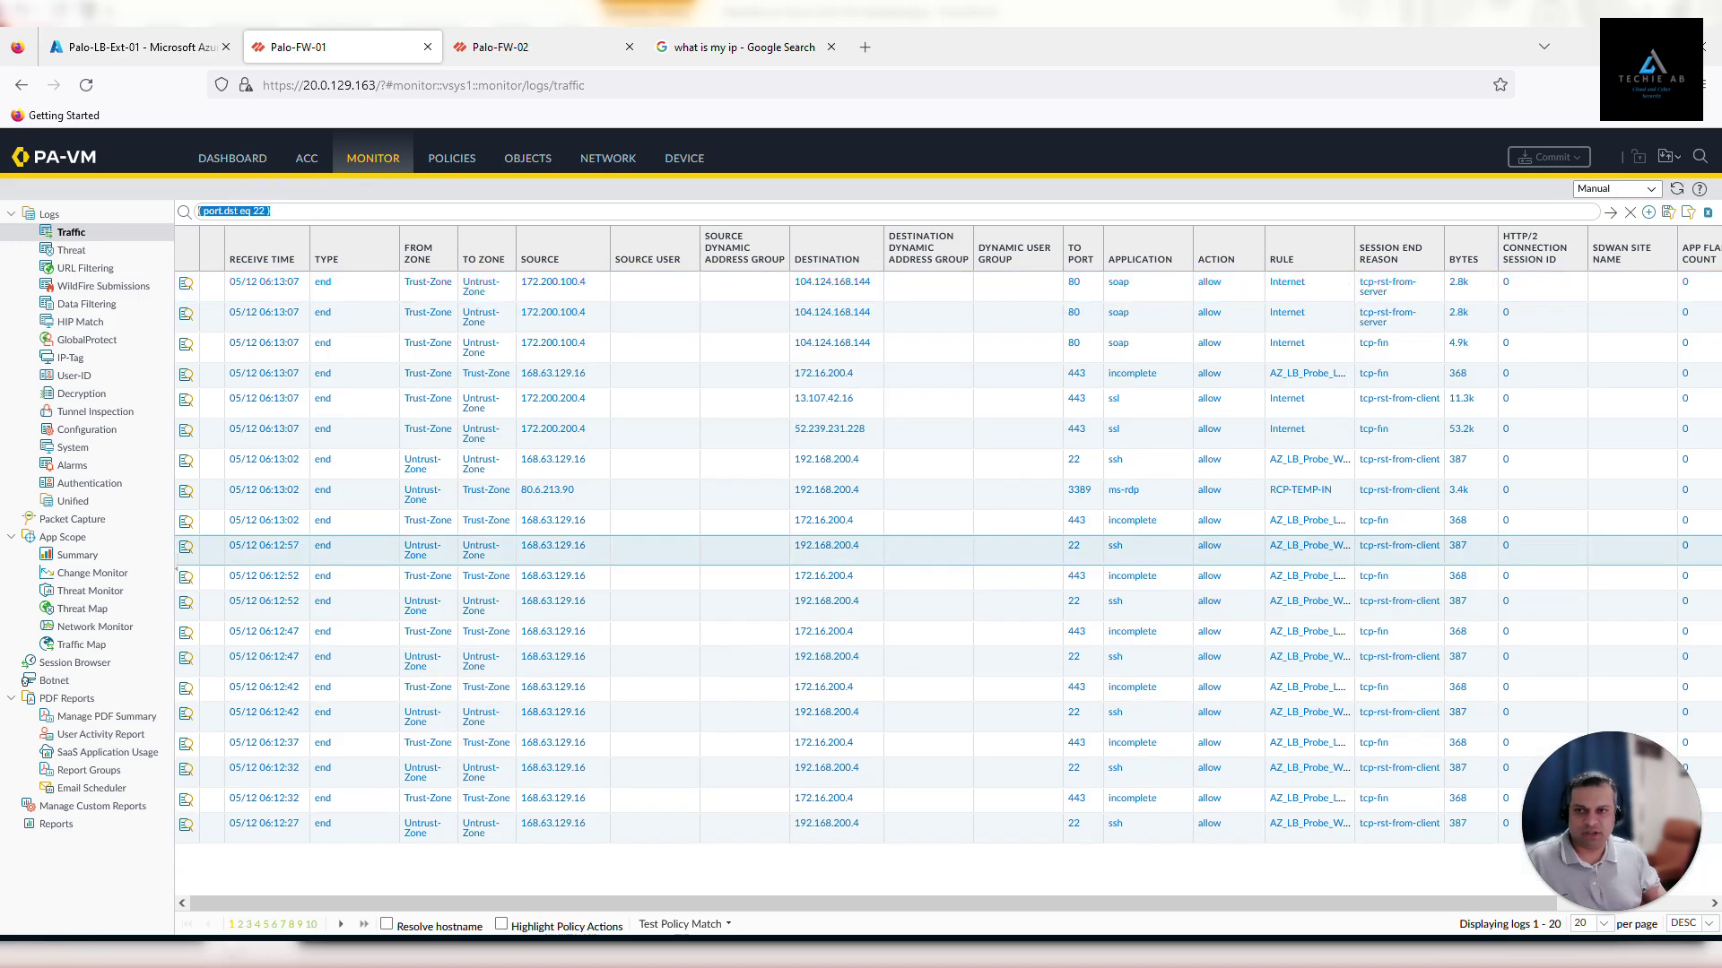
type("3389")
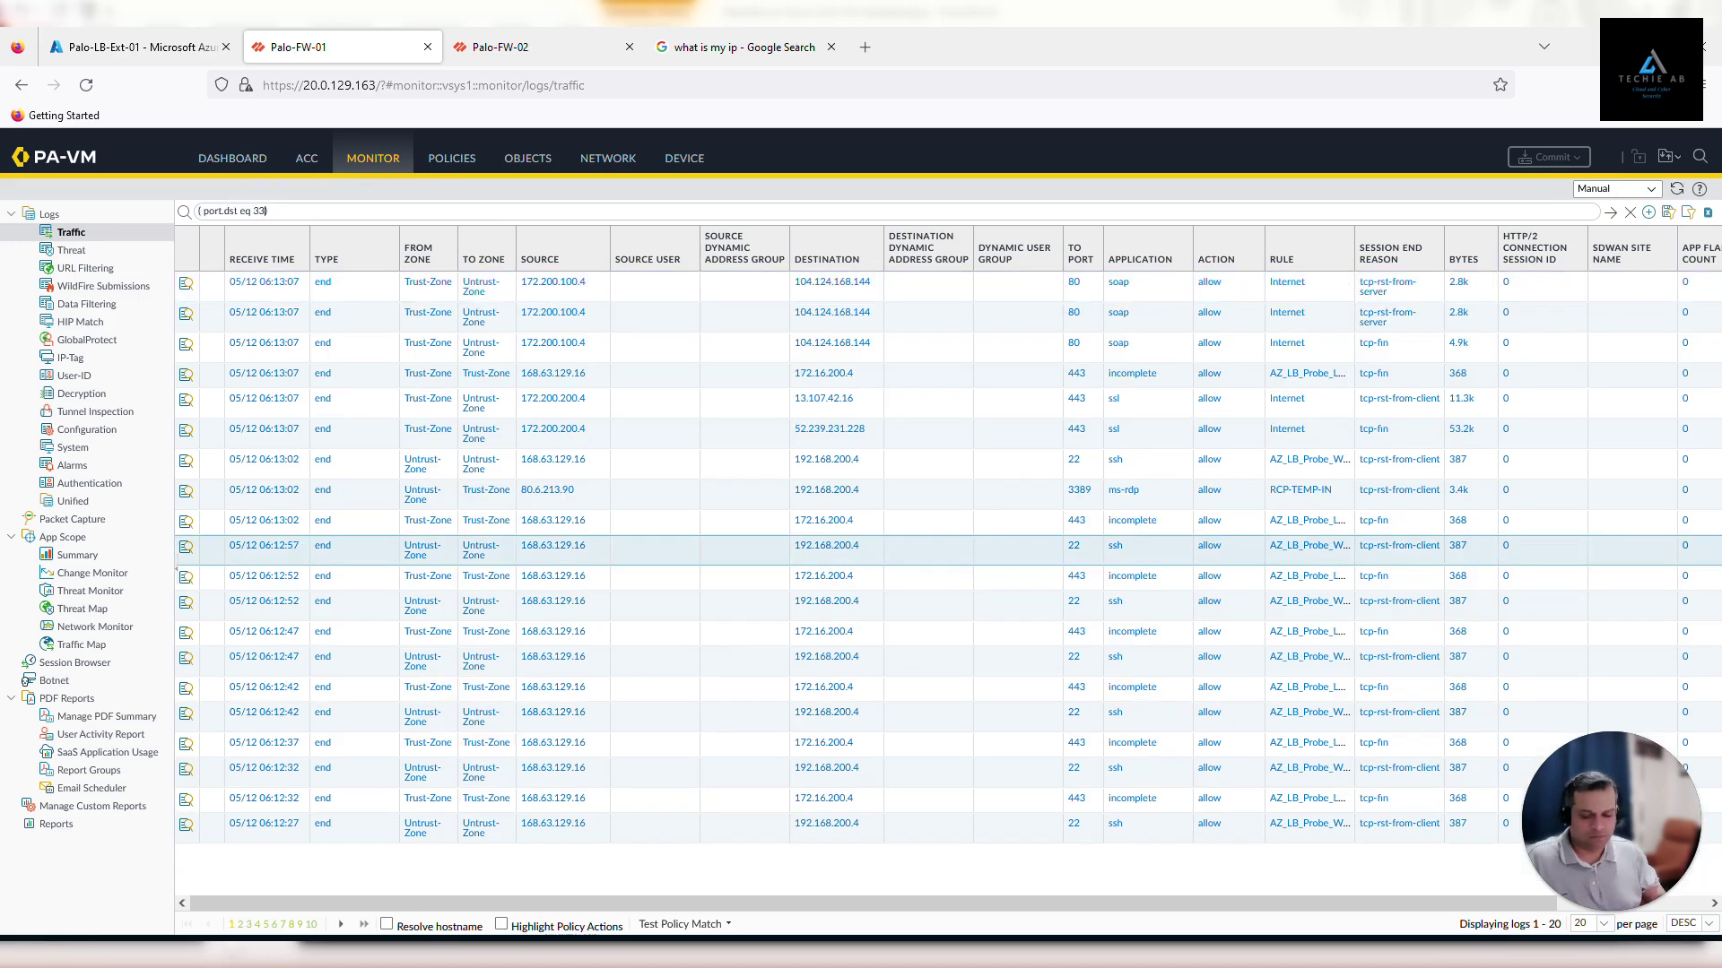
key("Return")
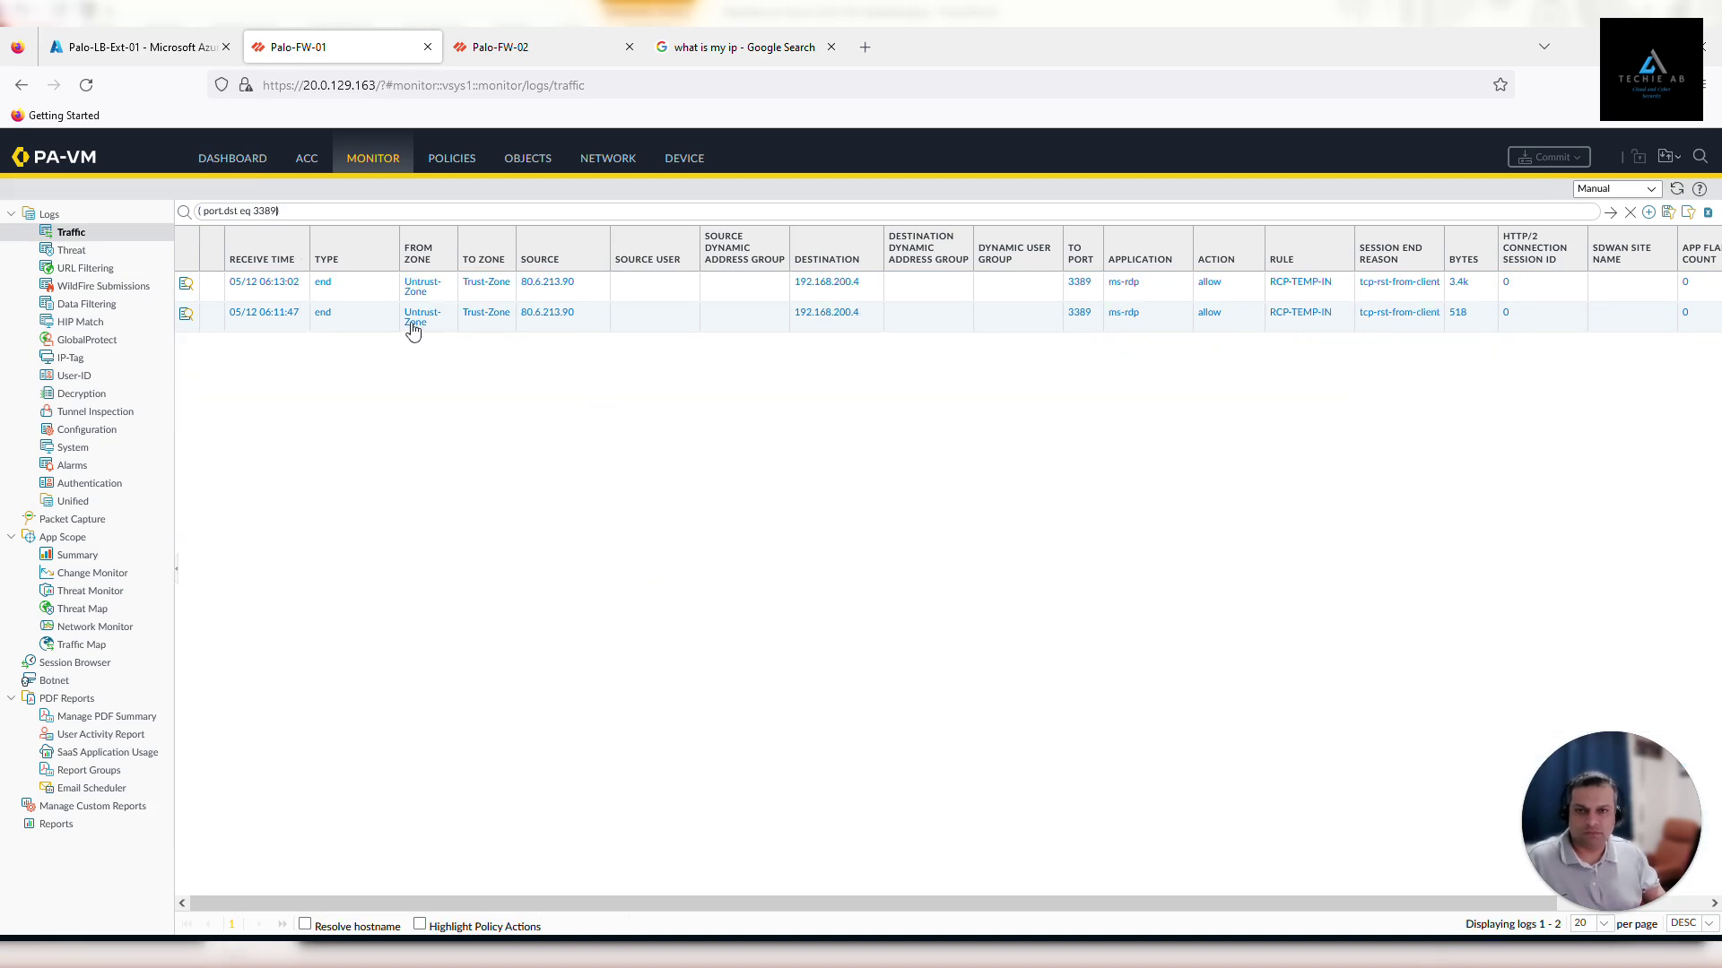
left_click(550, 285)
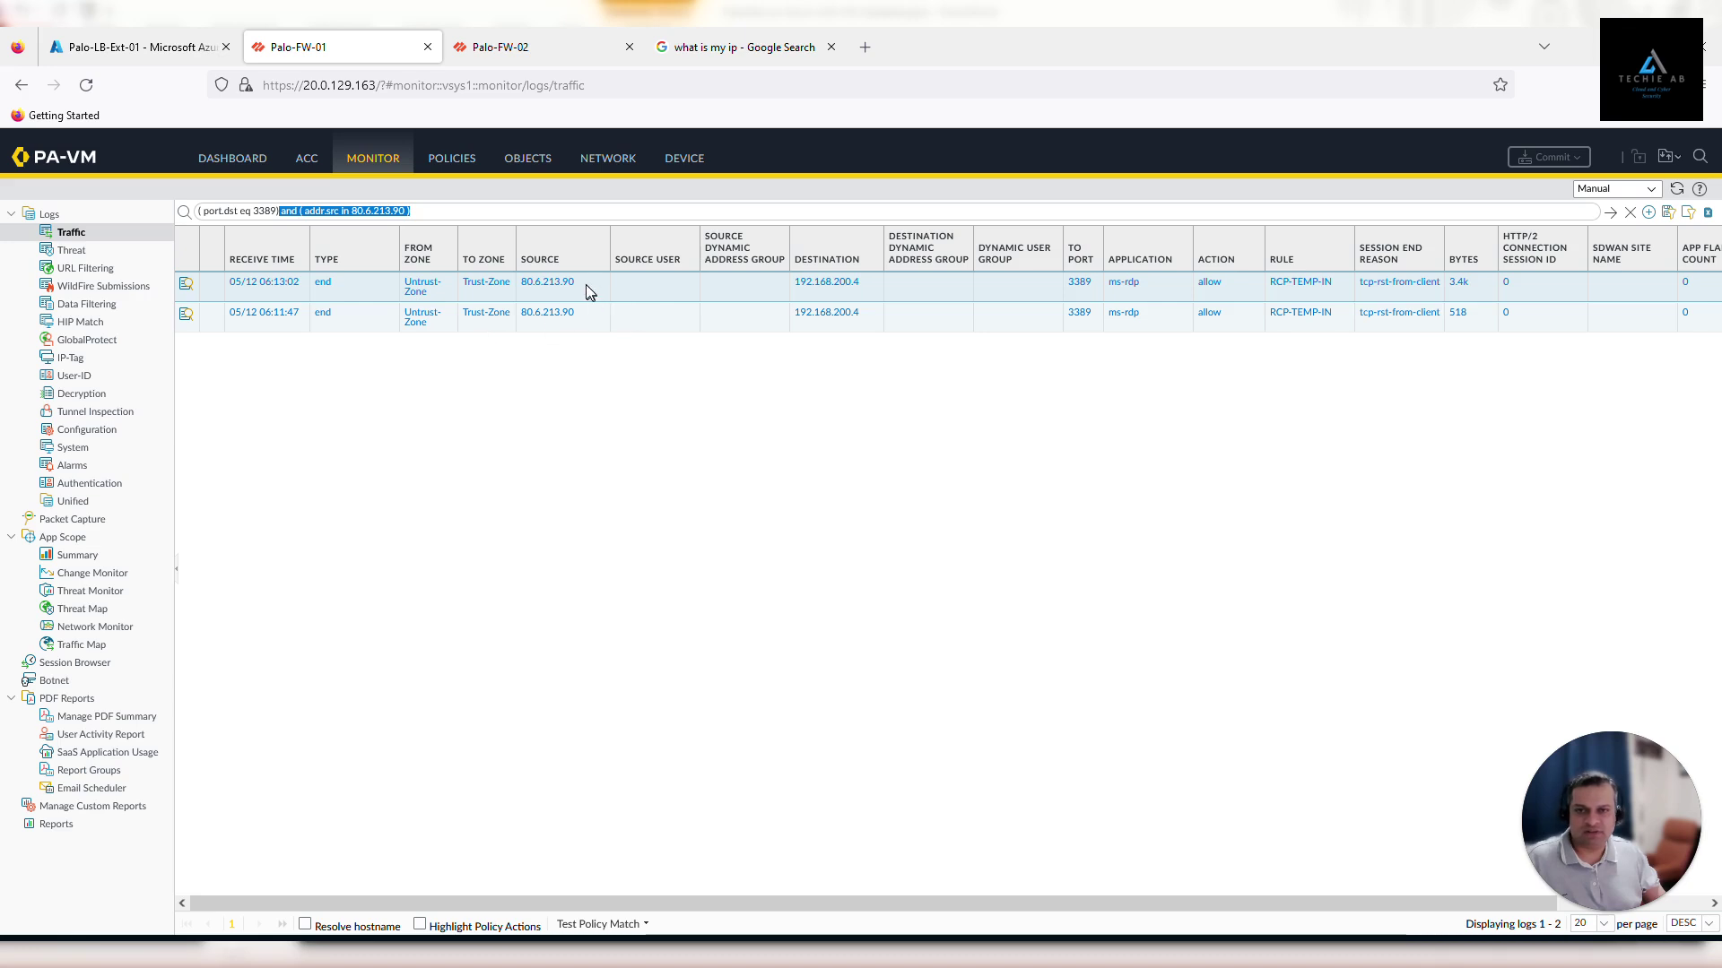
- Add the Destination Device Vendor and NAT Applied columns to the traffic log
left_click(687, 269)
right_click(686, 268)
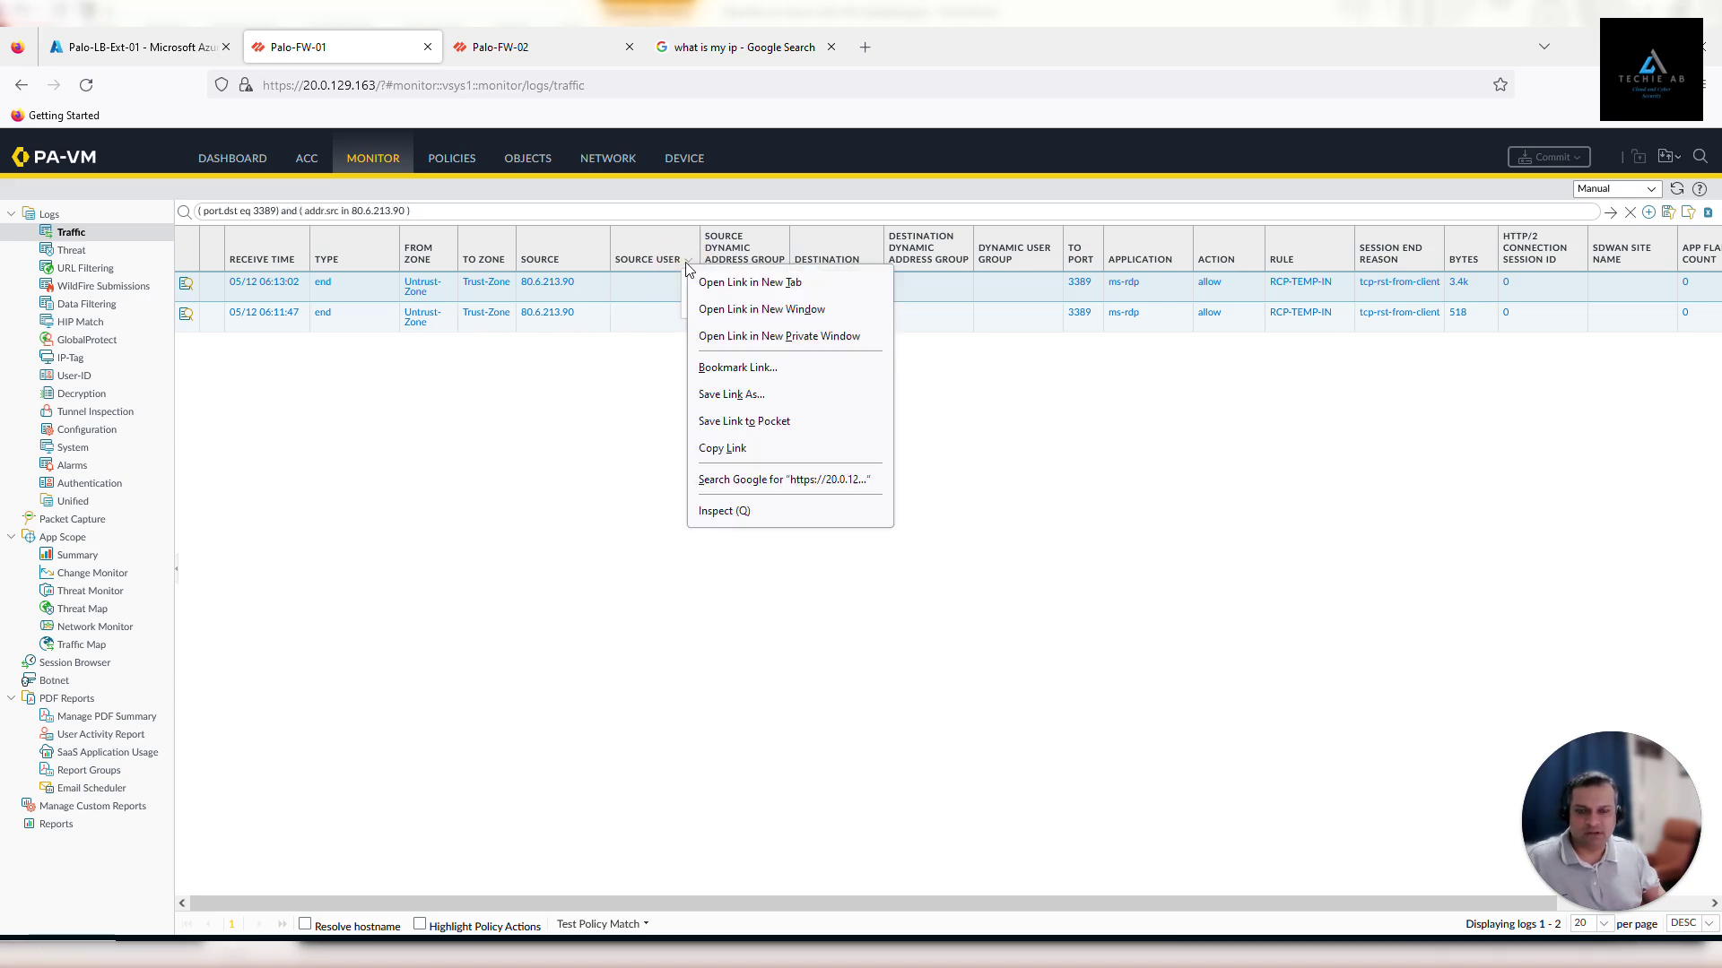
left_click(686, 262)
left_click(687, 261)
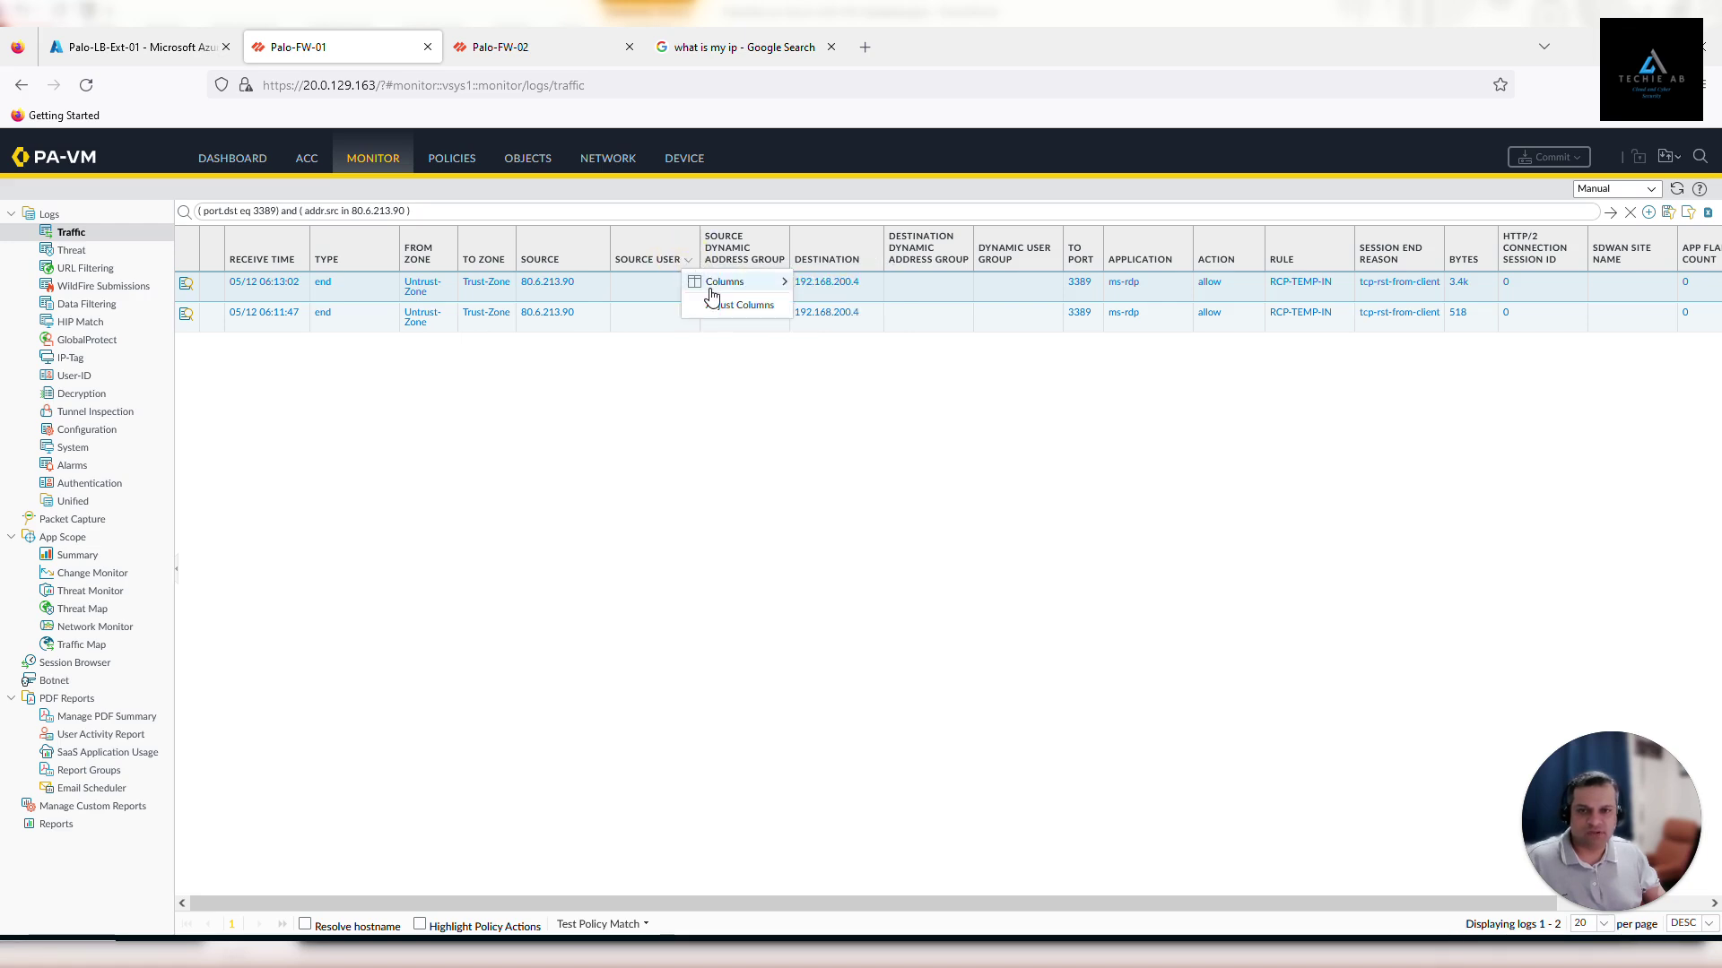
left_click(781, 292)
mouse_move(735, 284)
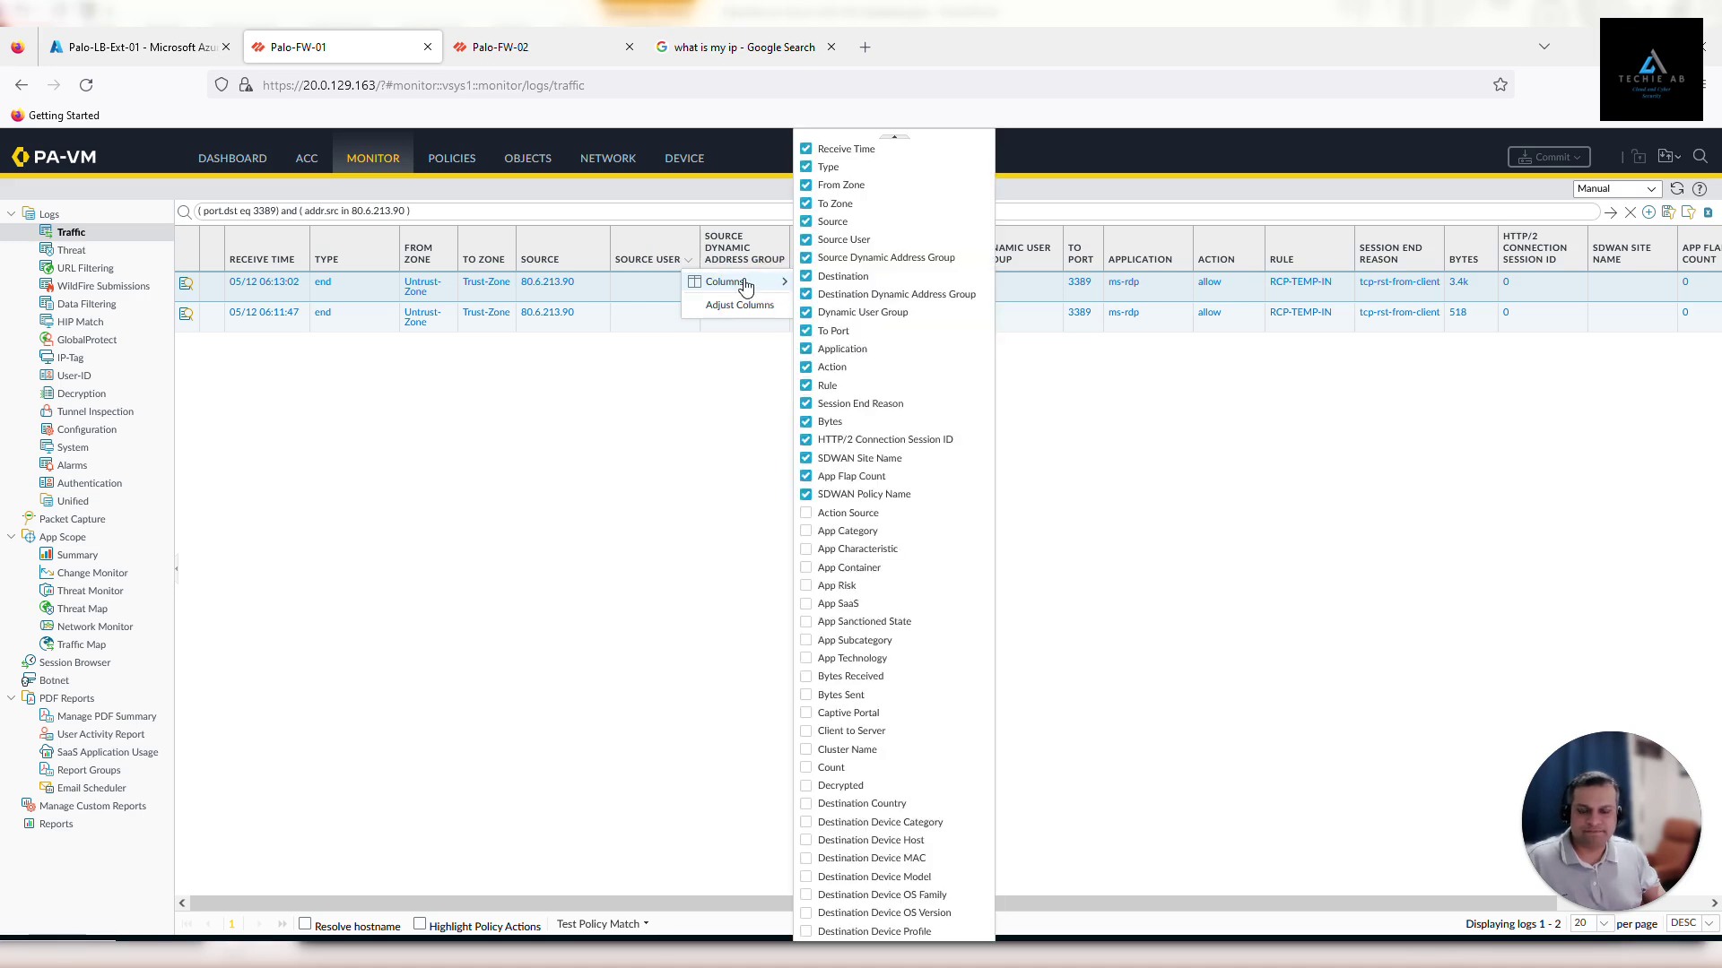
scroll(877, 932, "down", 1)
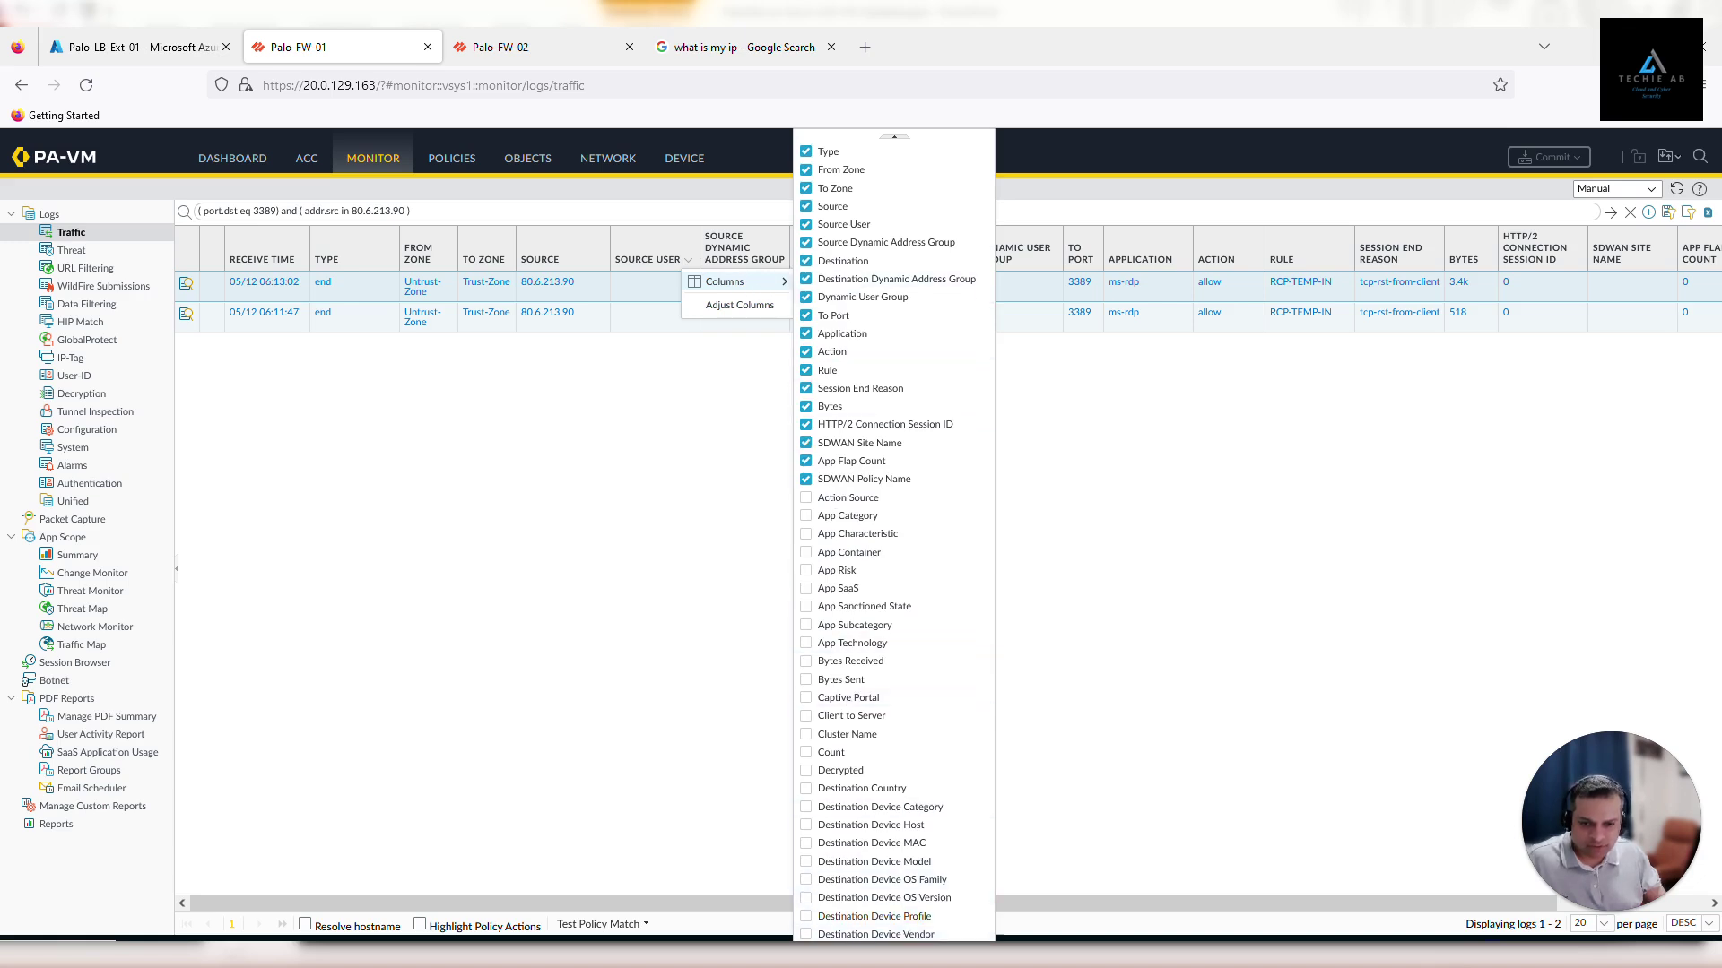
left_click(877, 934)
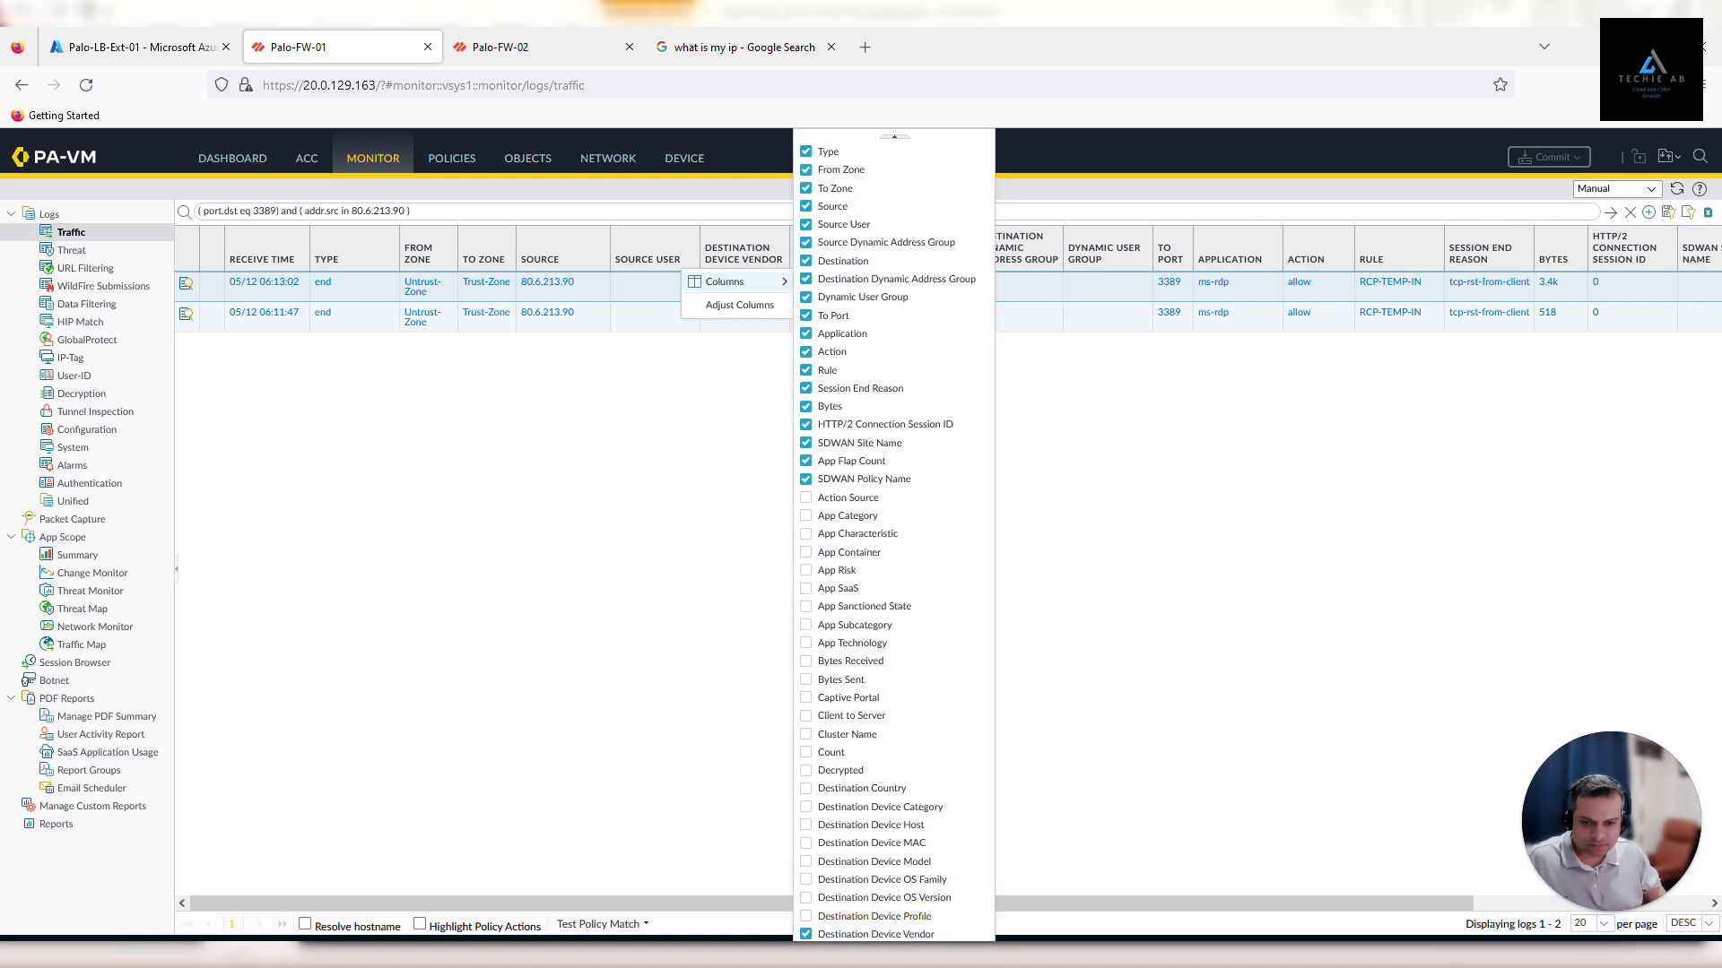
scroll(877, 932, "down", 5)
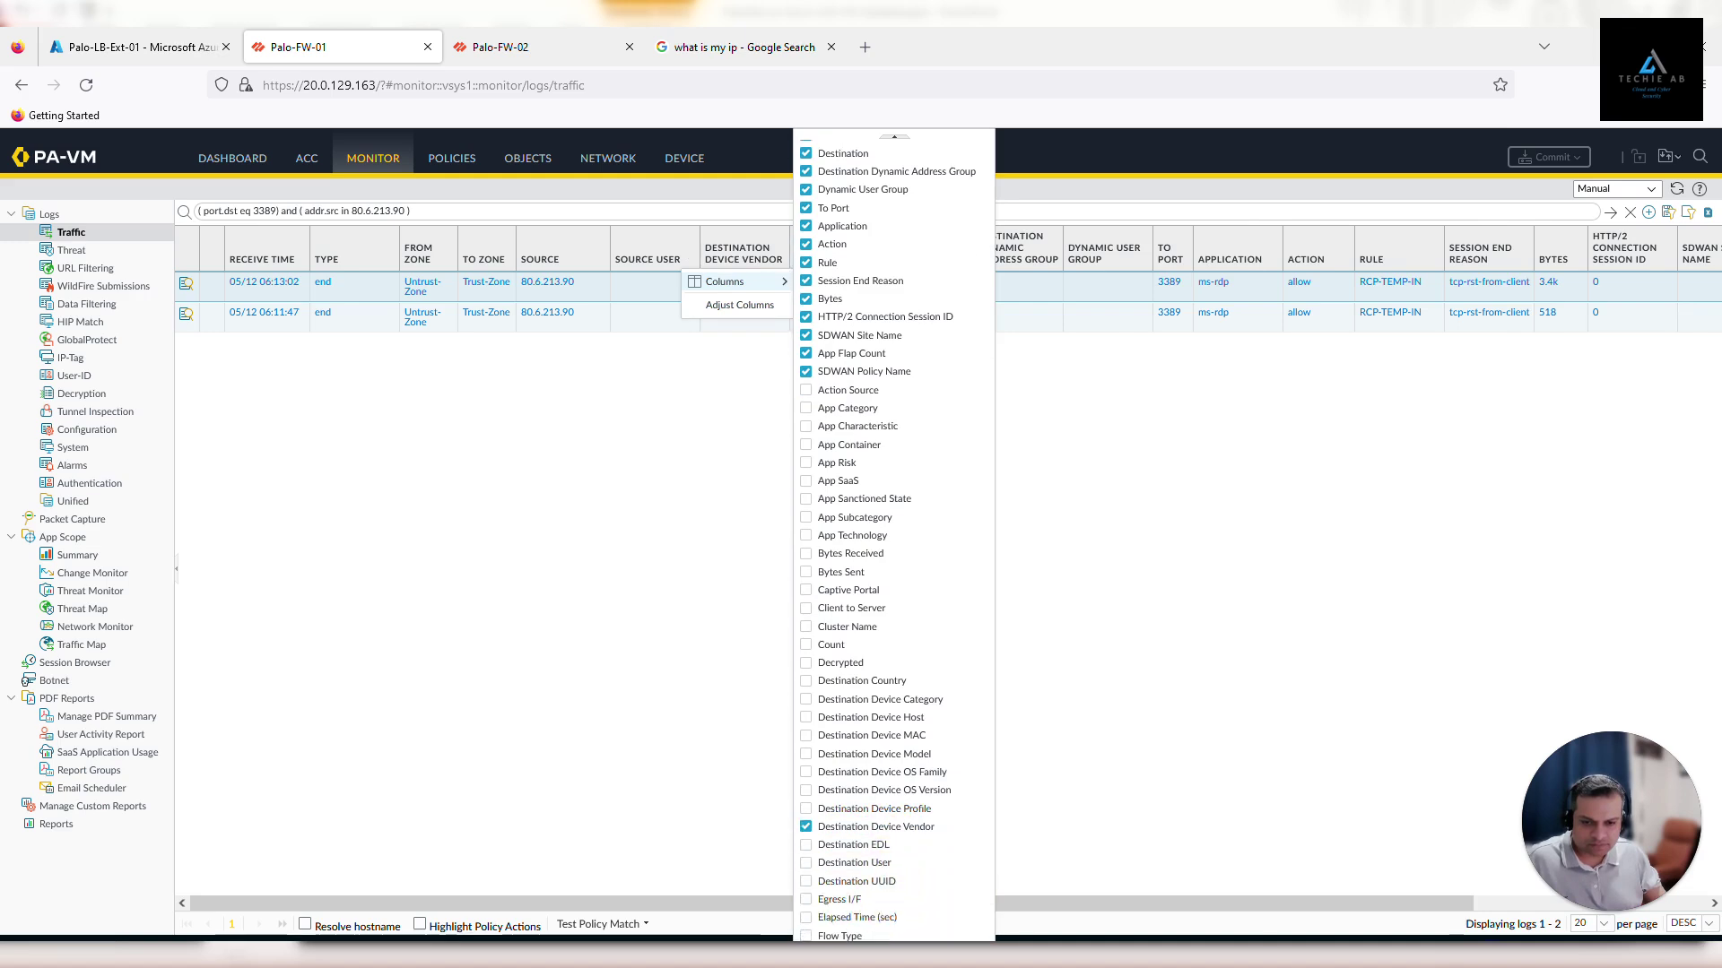
scroll(884, 937, "down", 12)
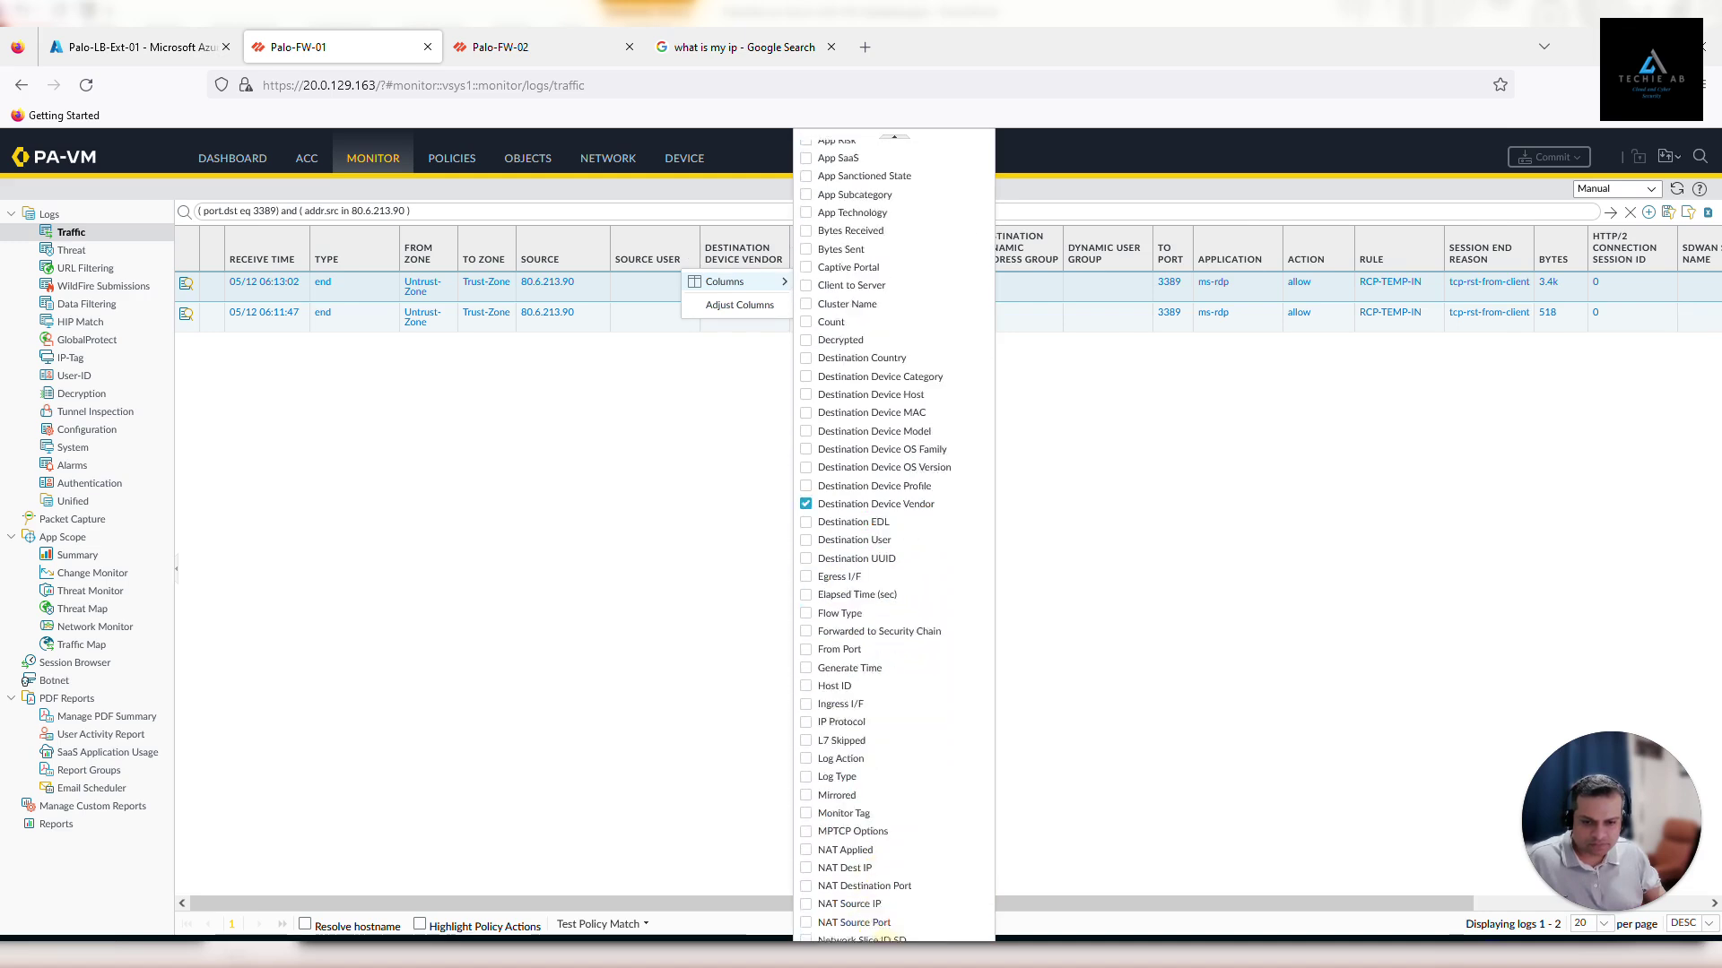
scroll(883, 937, "down", 2)
left_click(806, 807)
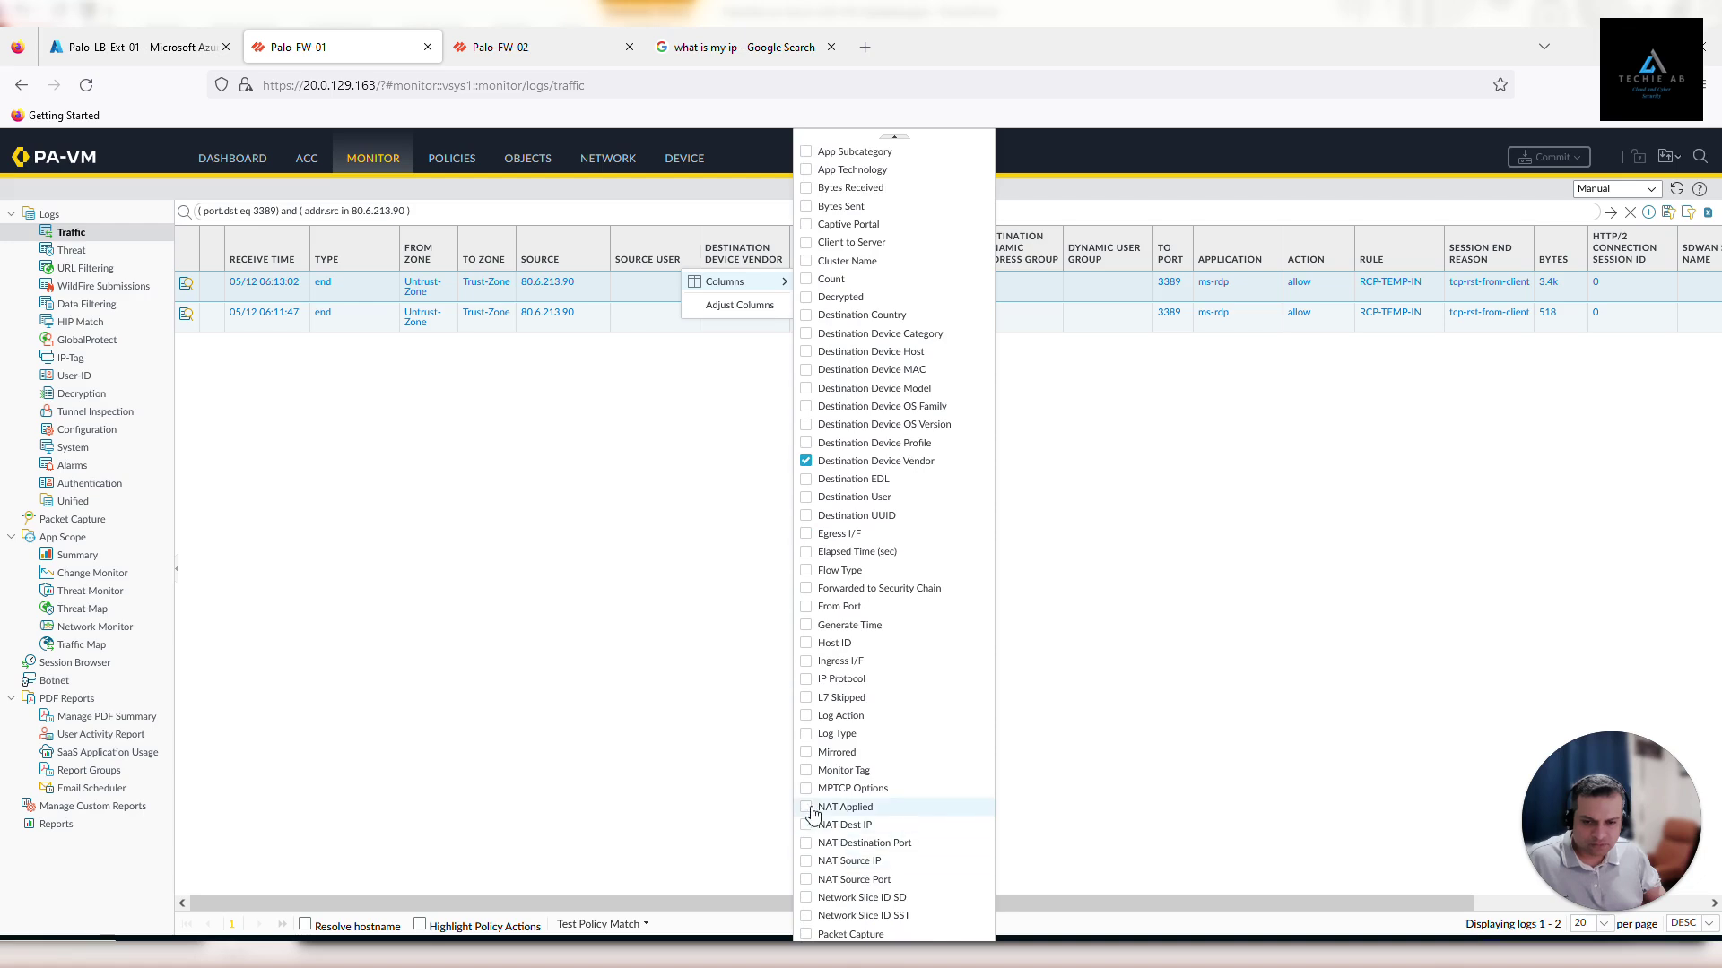
left_click(643, 690)
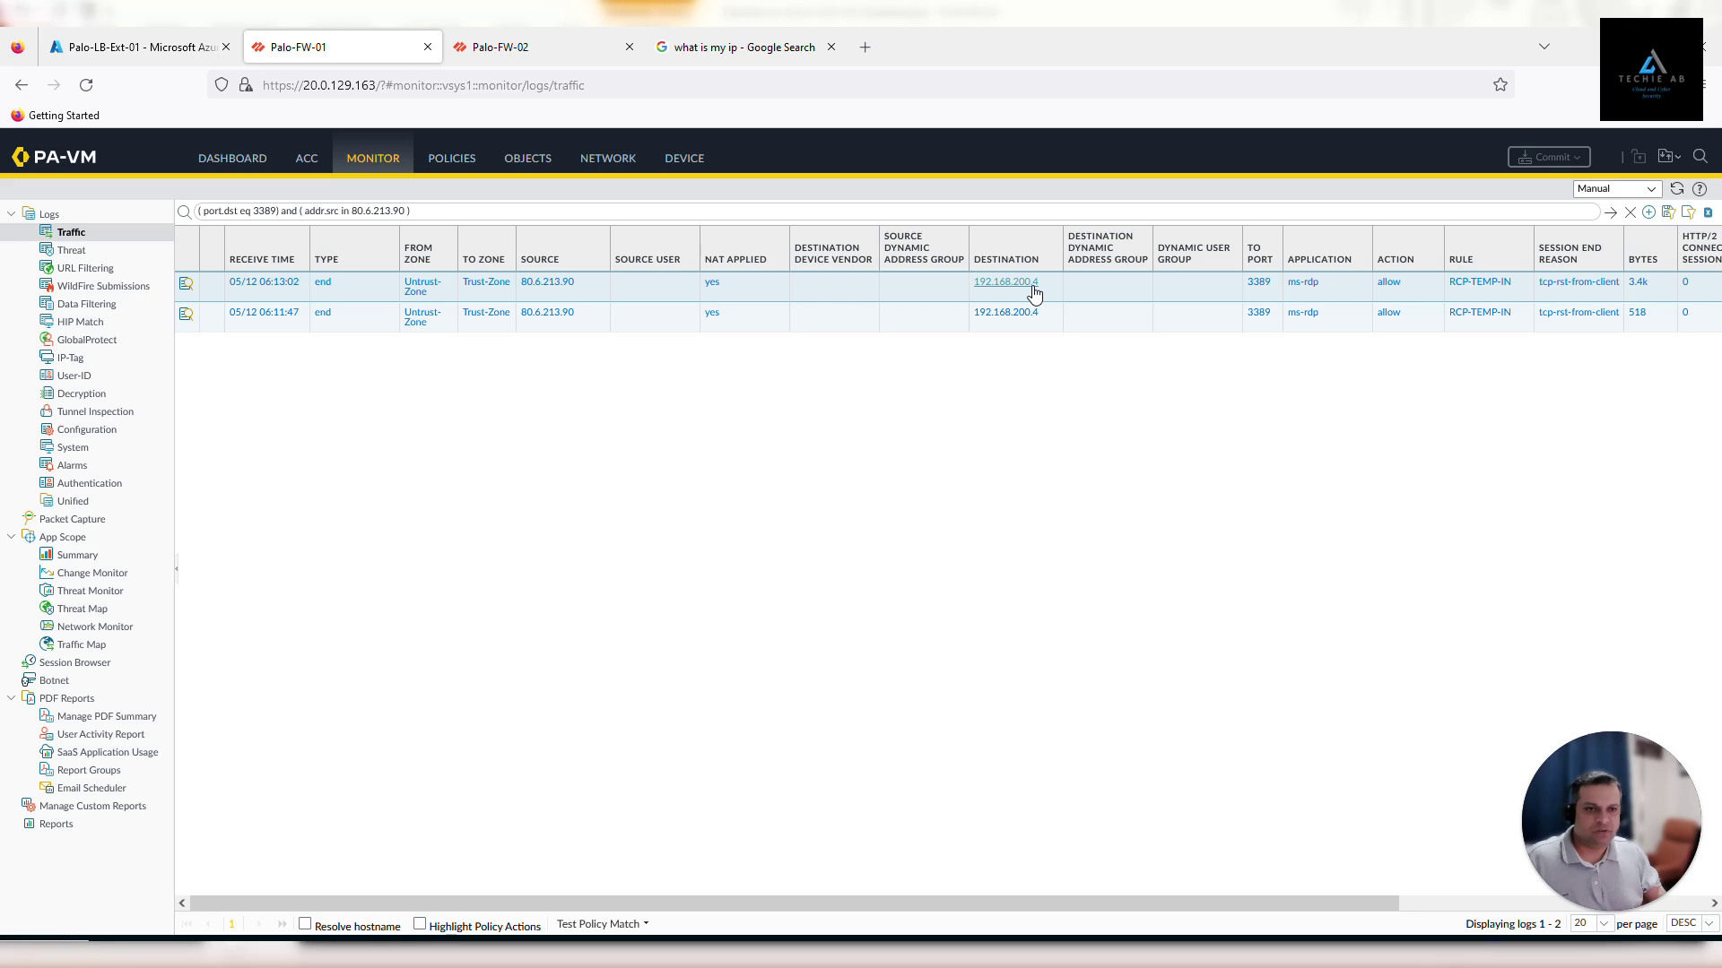
- Open the details of the newest RDP log entry, then accept the default device privacy settings in the remote desktop session and minimize it
left_click(189, 287)
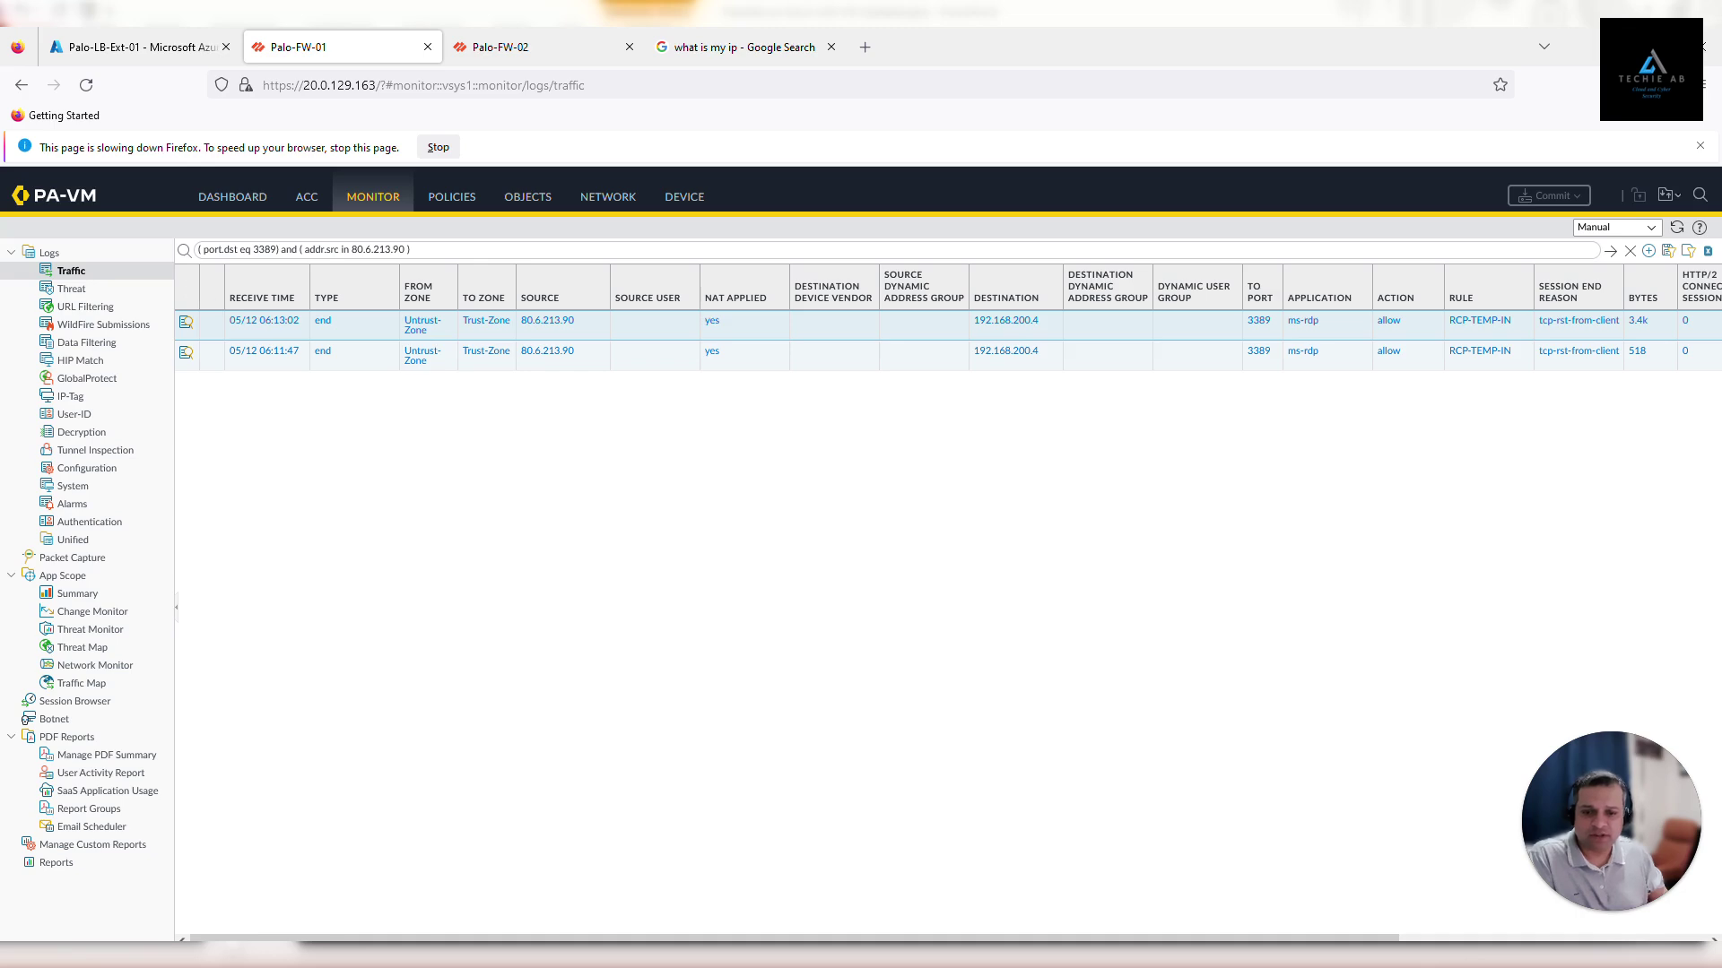
left_click(810, 884)
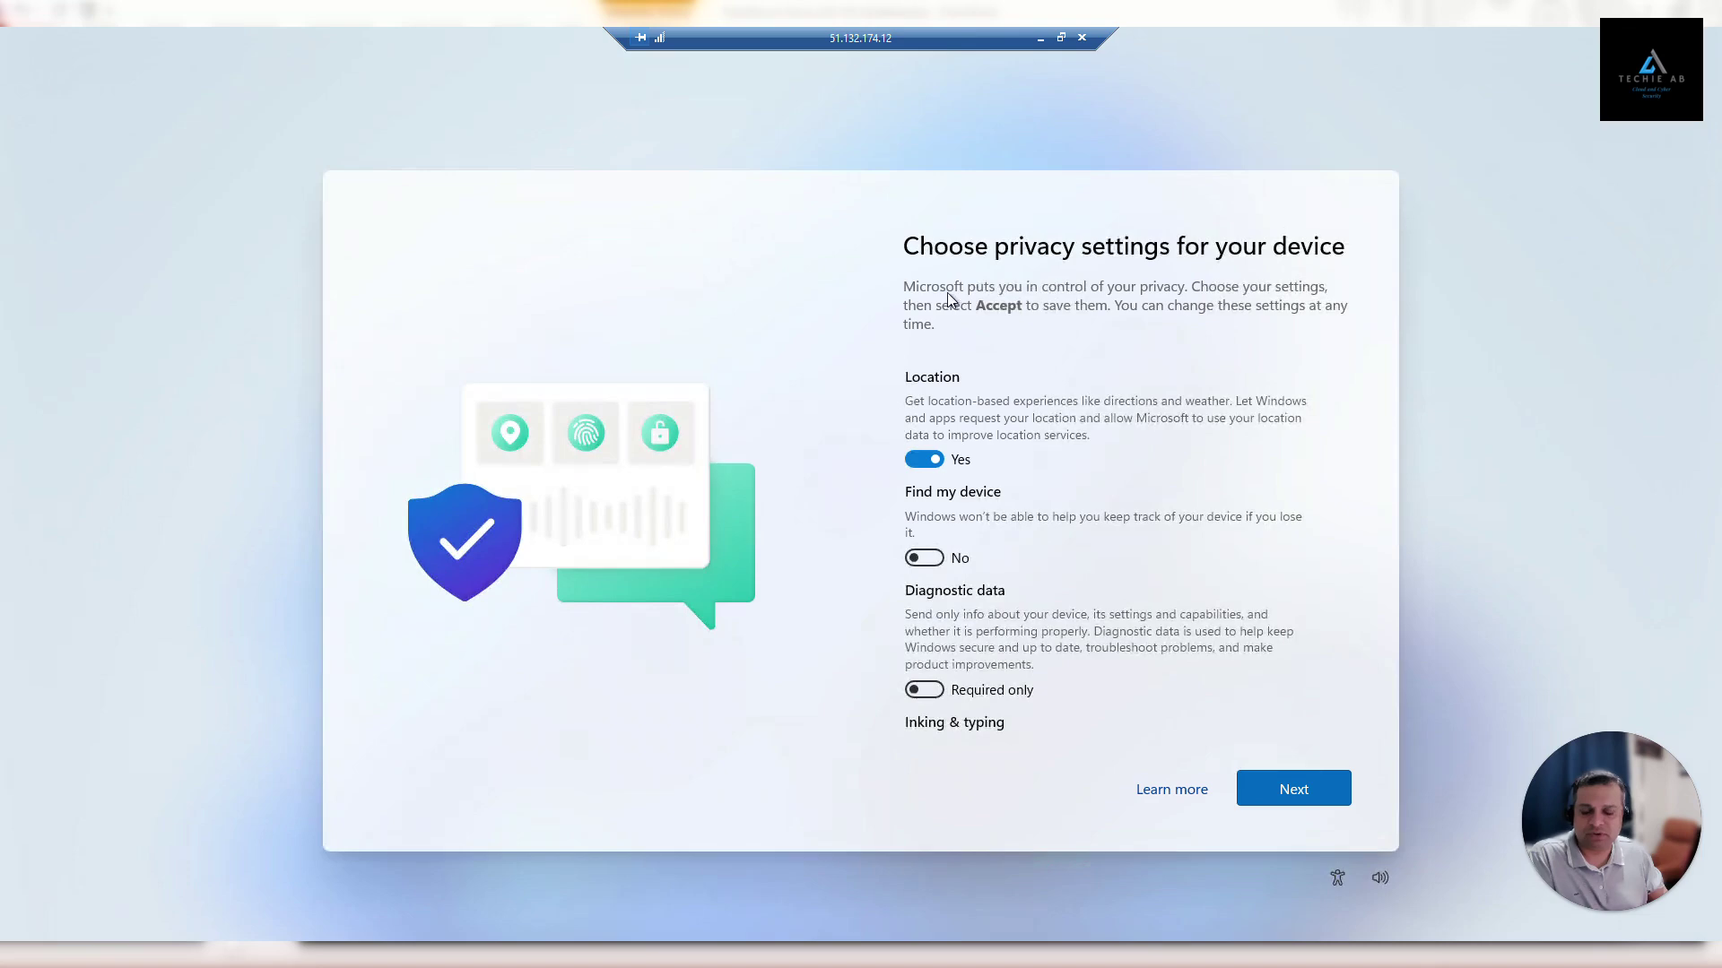
left_click(1275, 793)
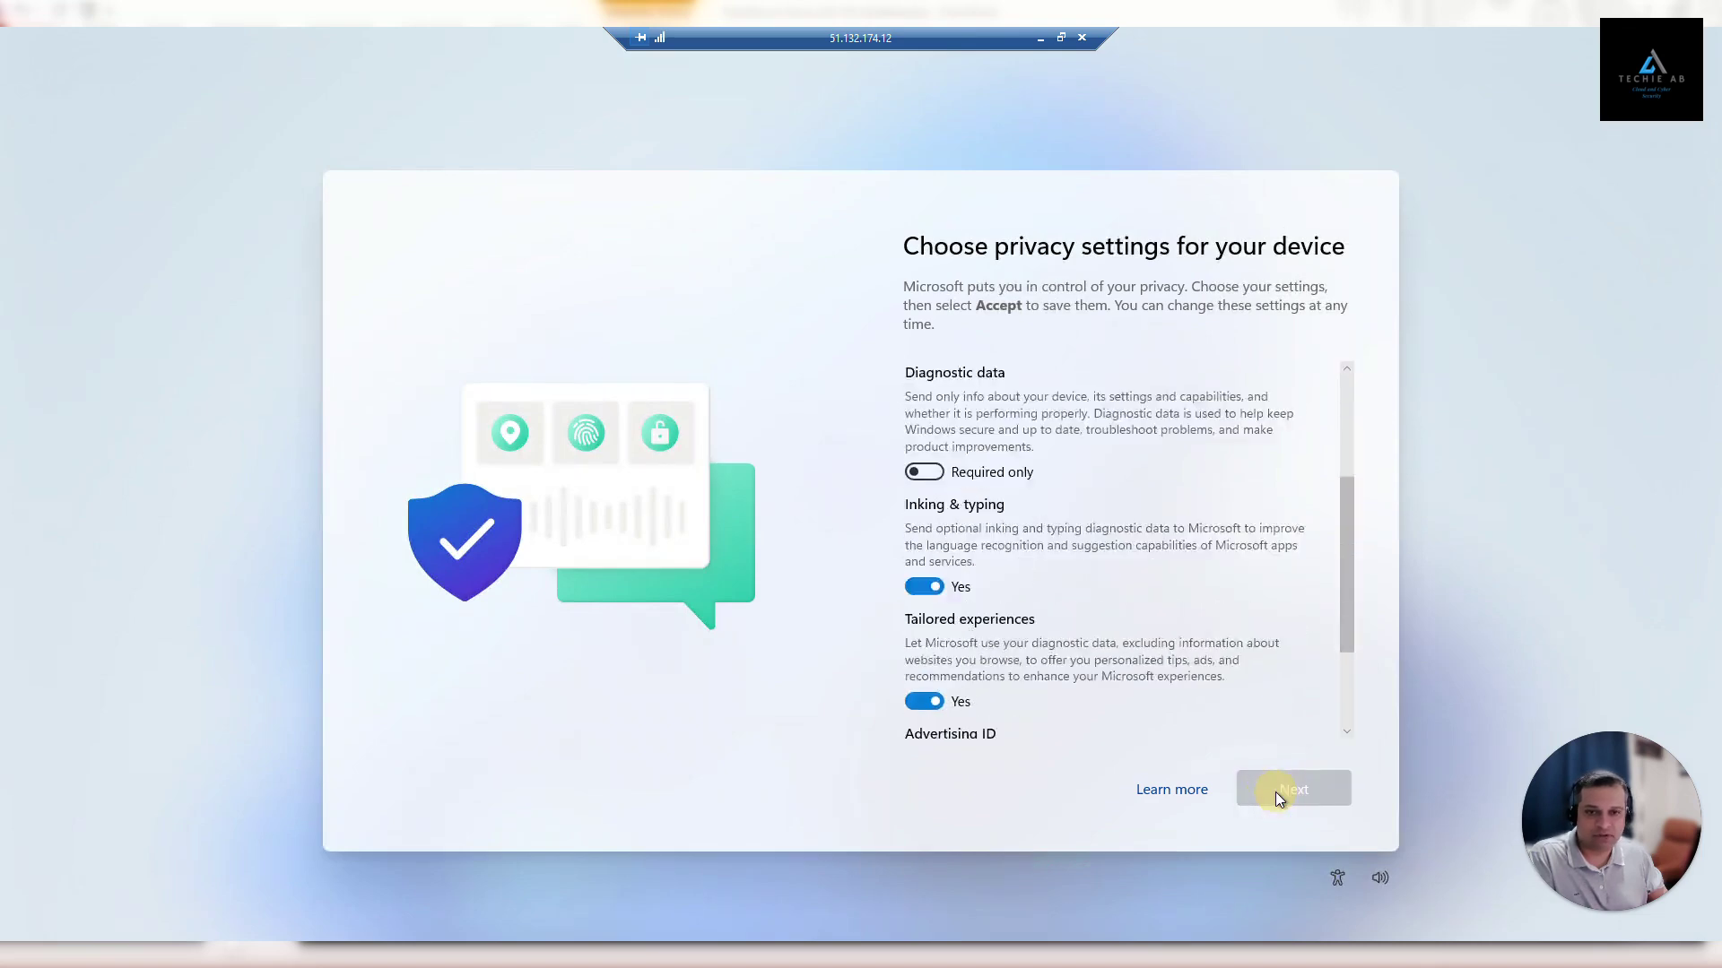
left_click(1275, 793)
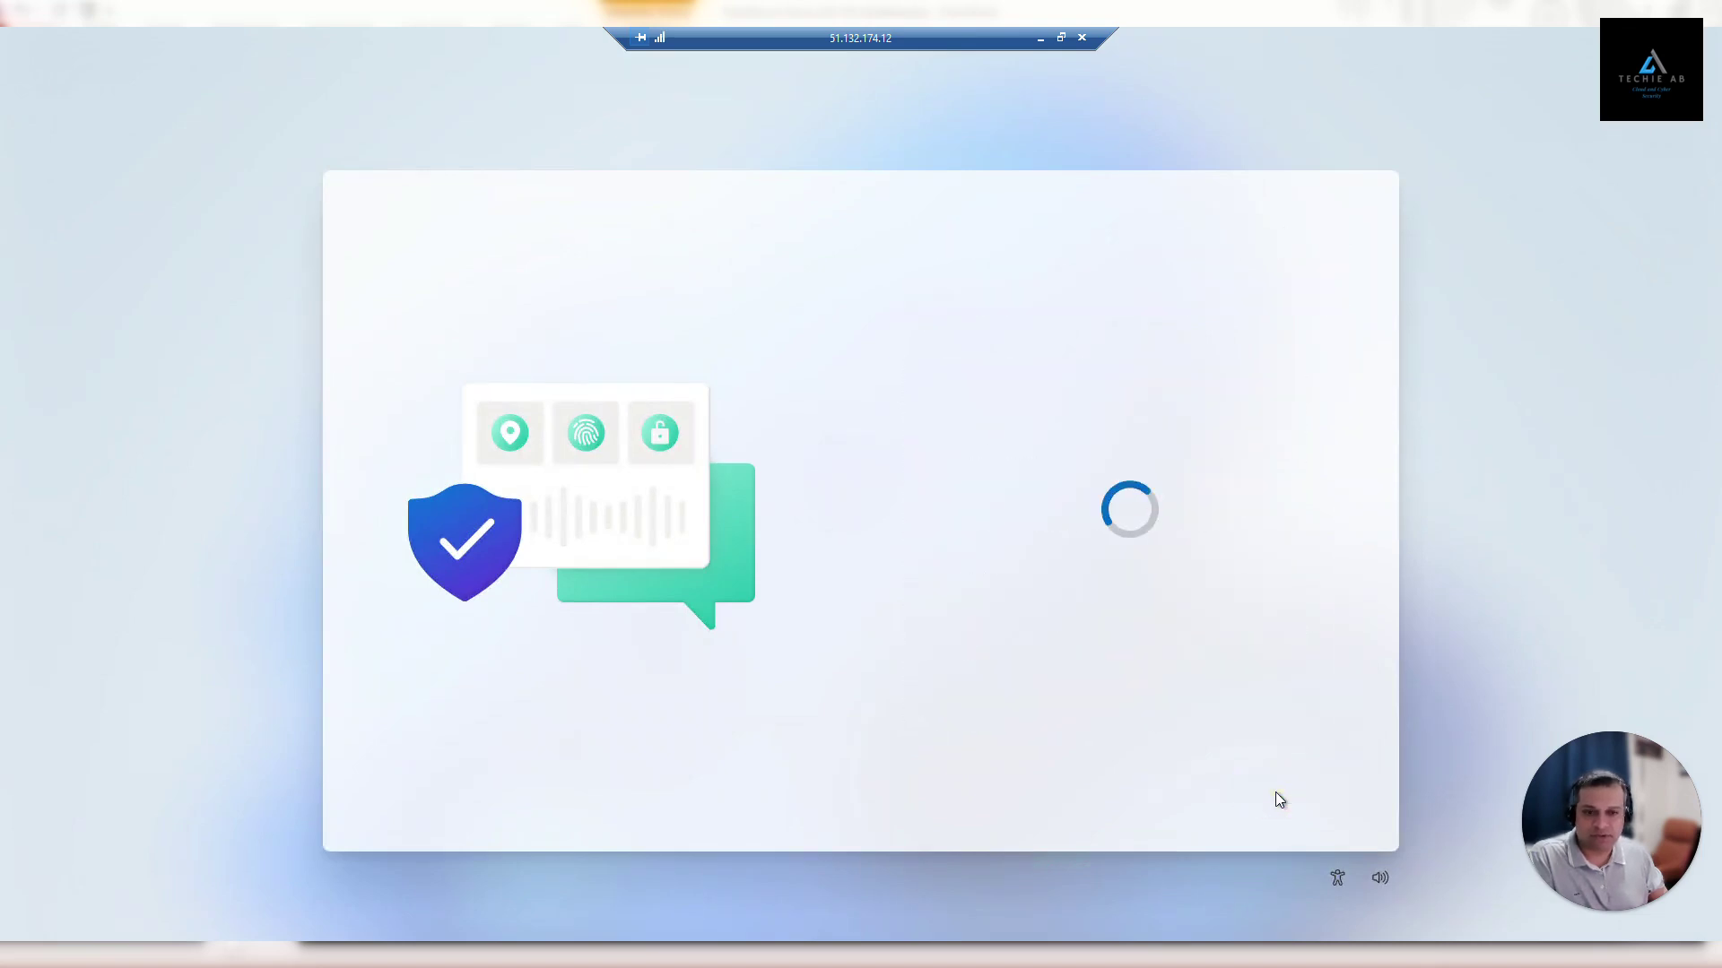
left_click(1040, 38)
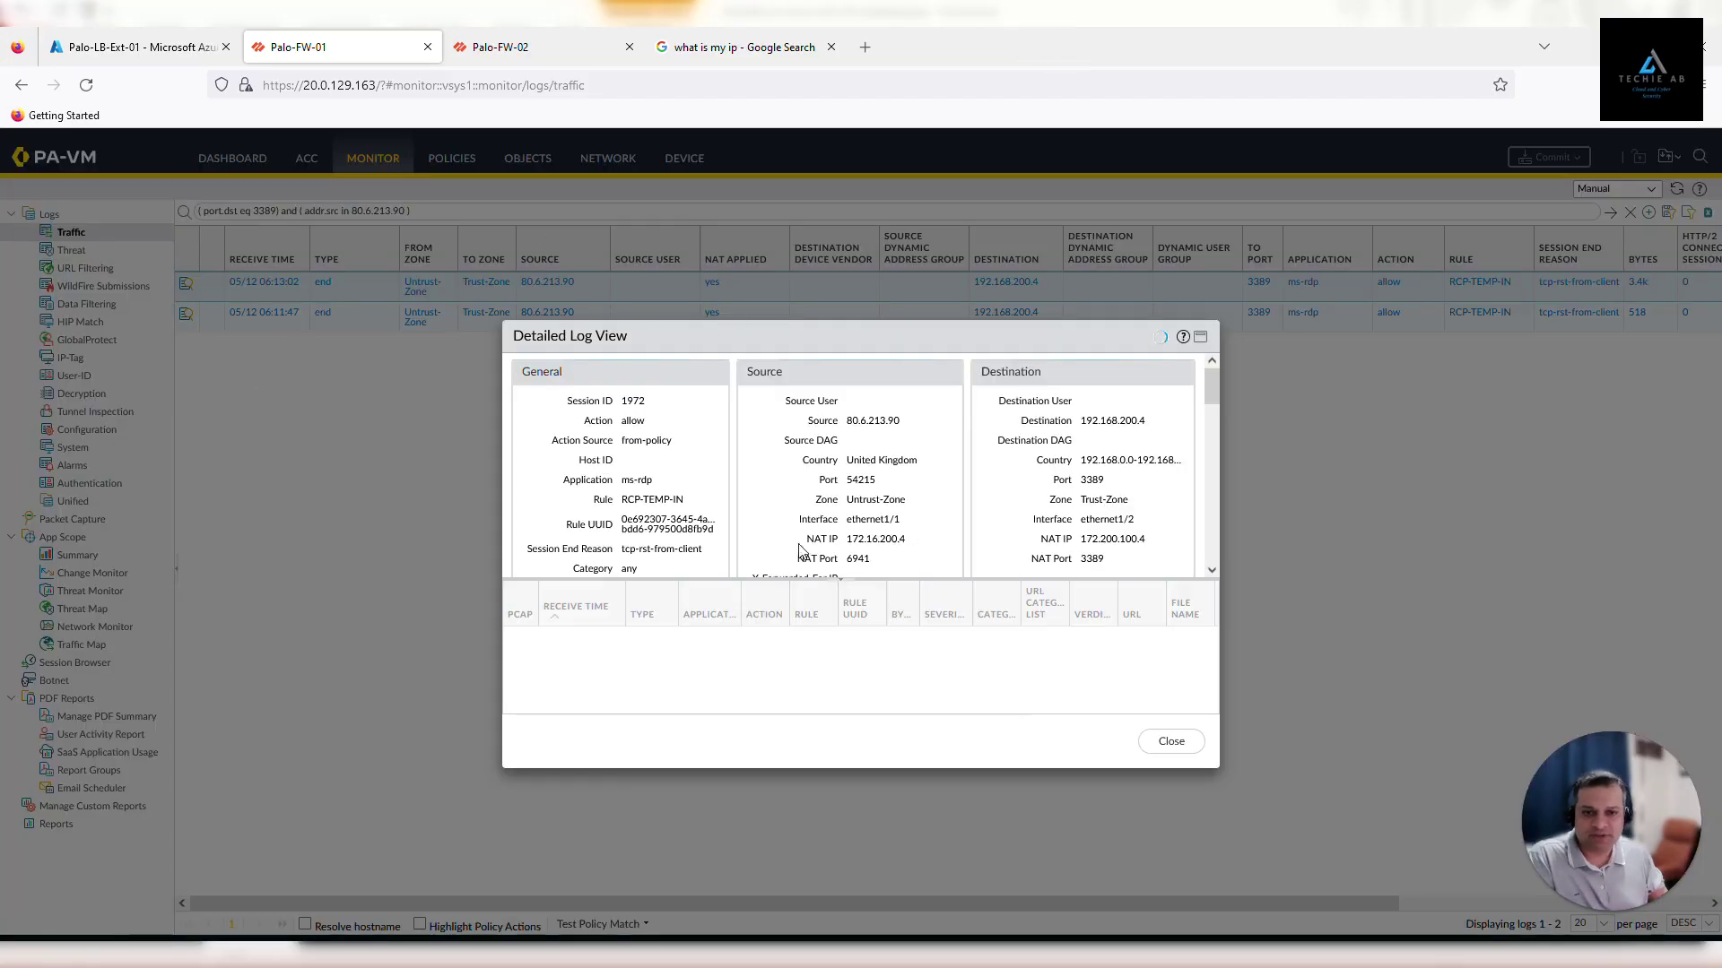
- Enlarge the detailed log view, examine the session's source address and source NAT IP, and close the details
left_click(1201, 338)
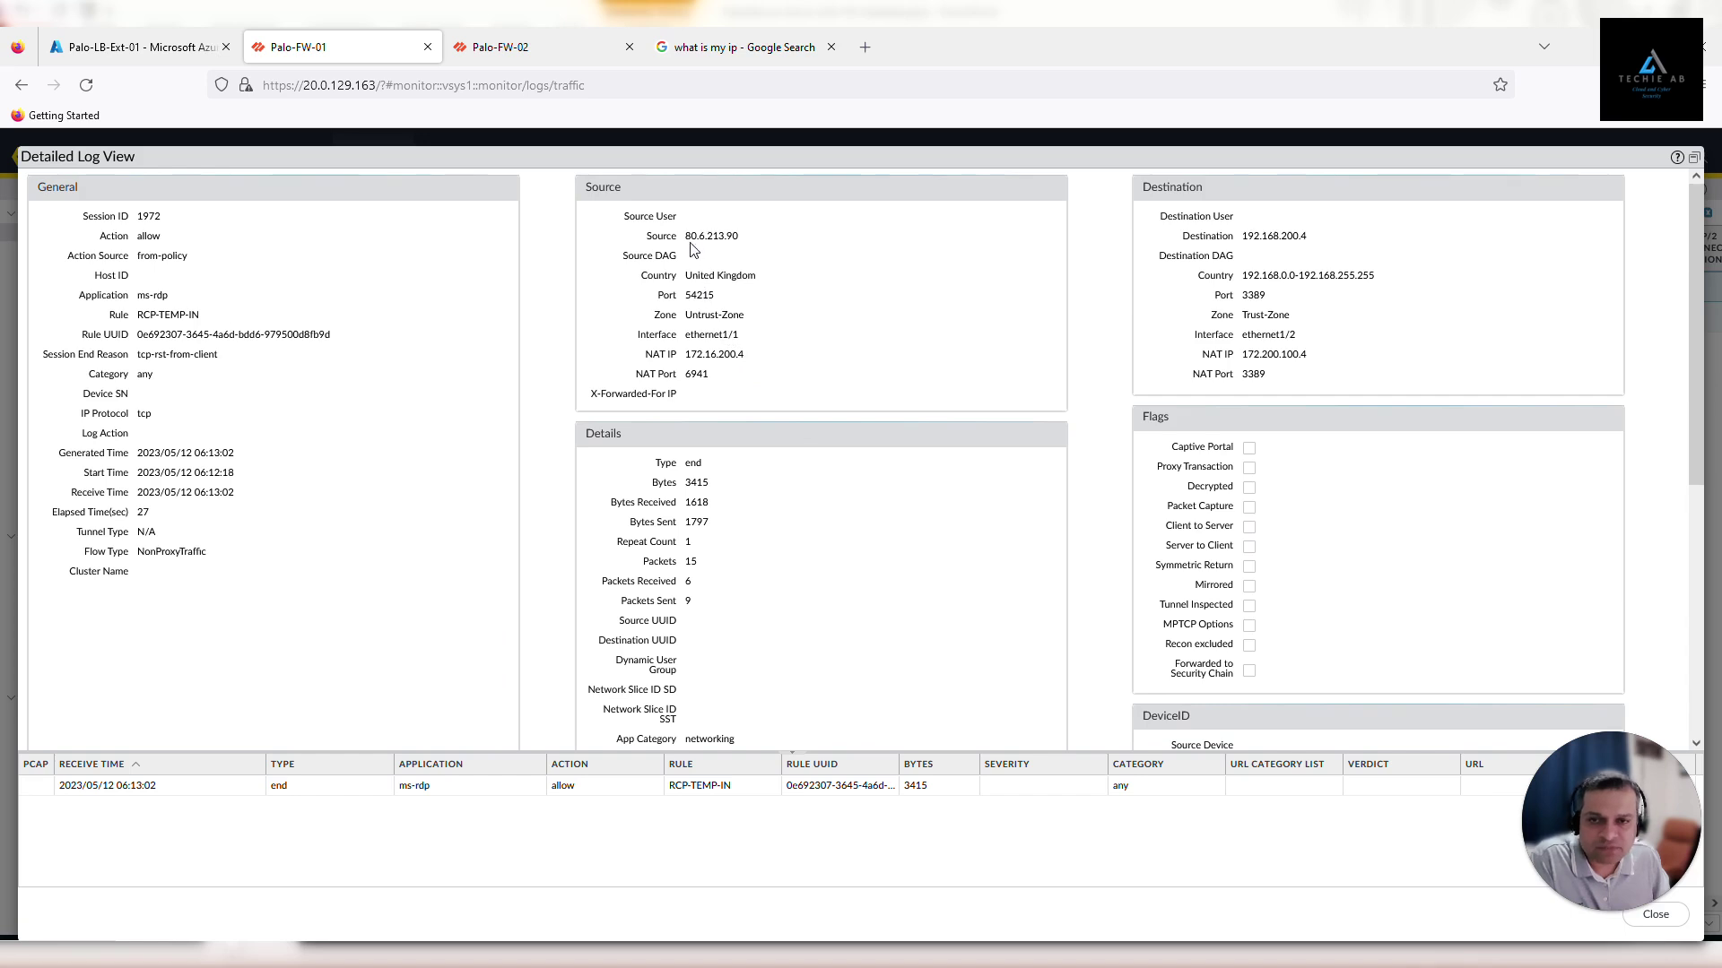
left_click(733, 236)
double_click(733, 236)
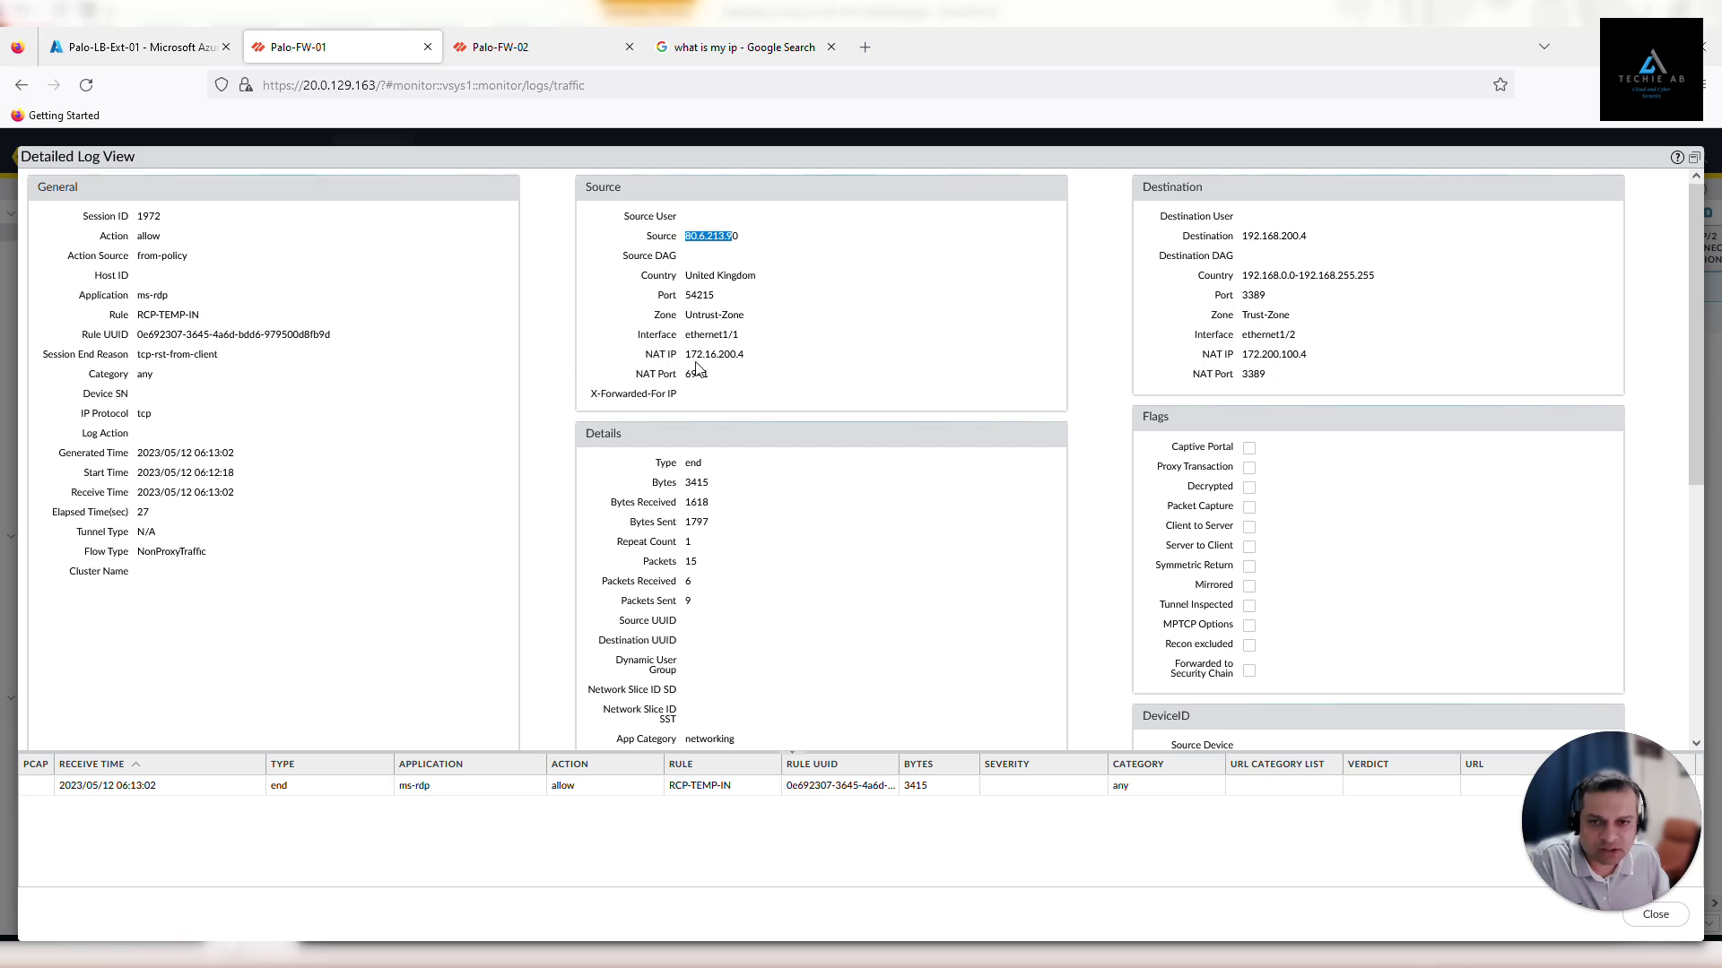
left_click_drag(691, 356, 740, 355)
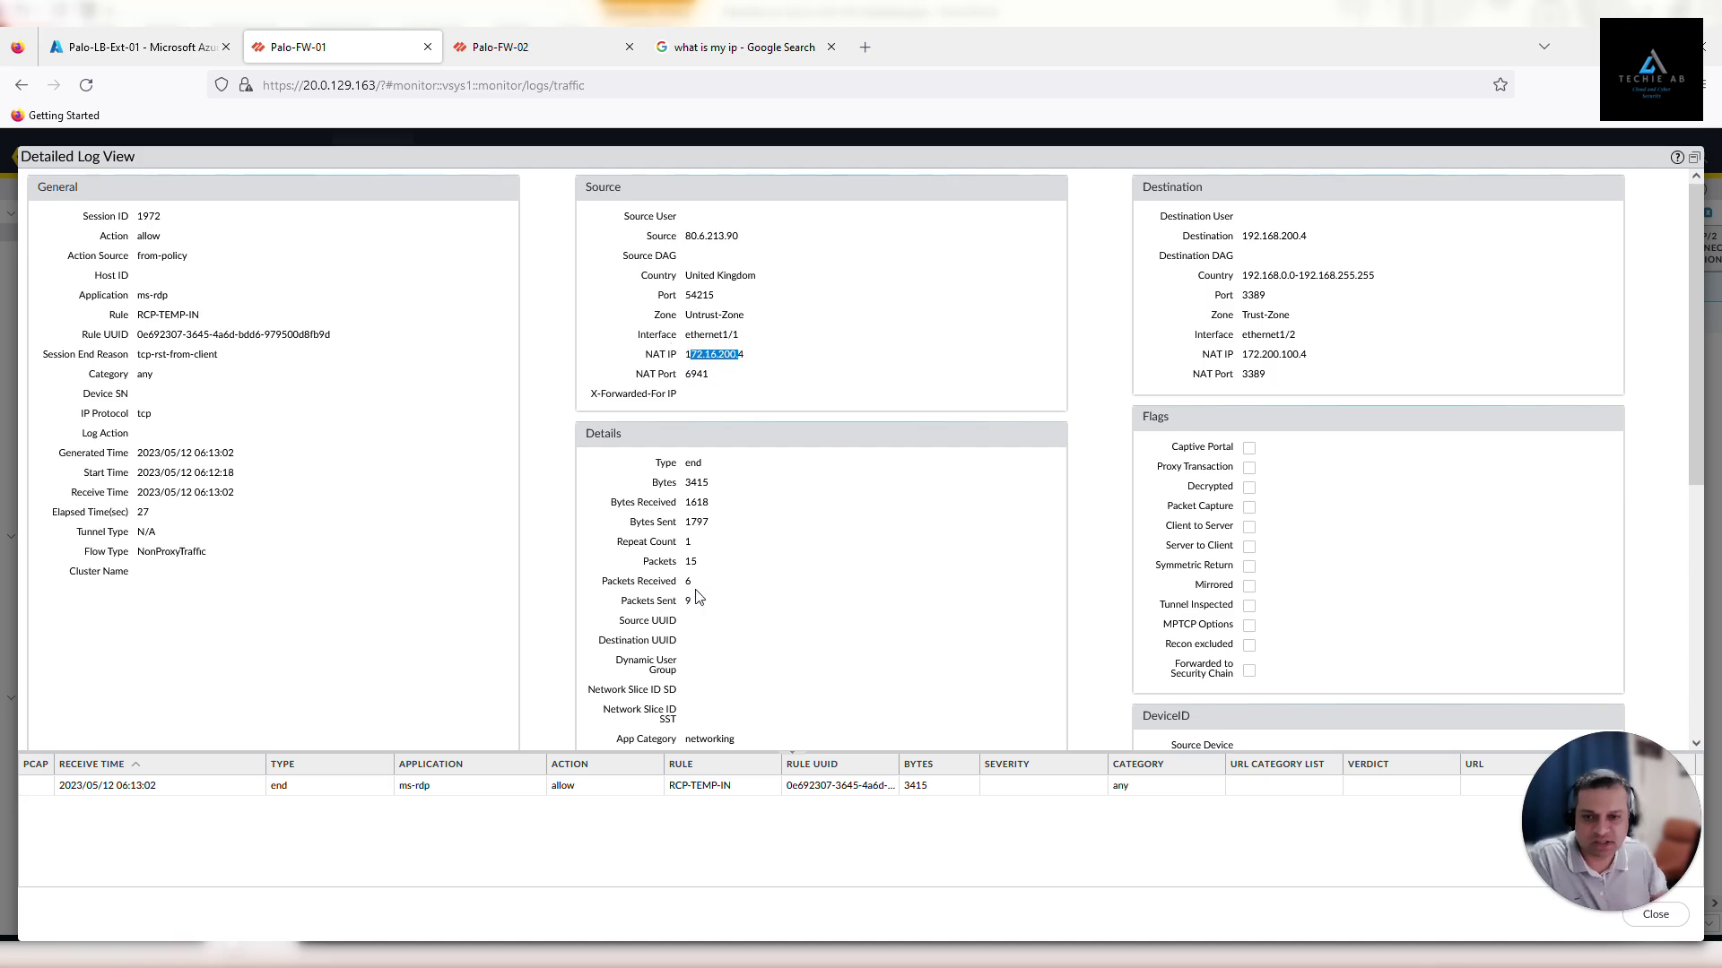
scroll(1413, 538, "down", 1)
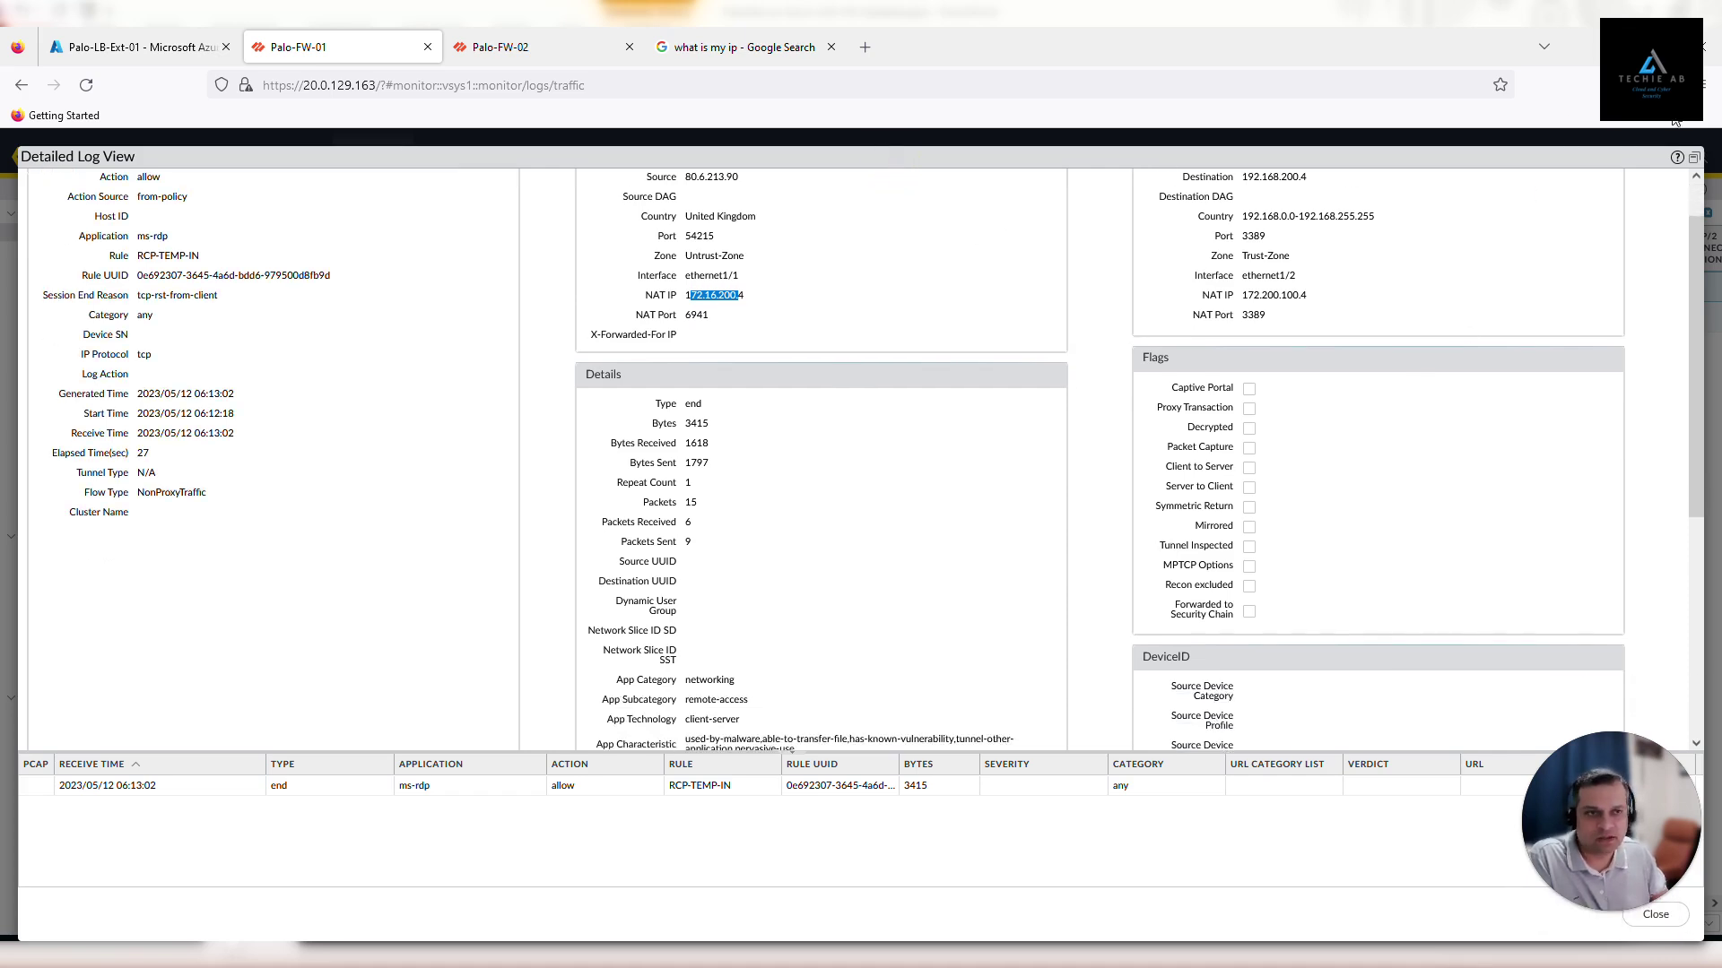
left_click(1693, 159)
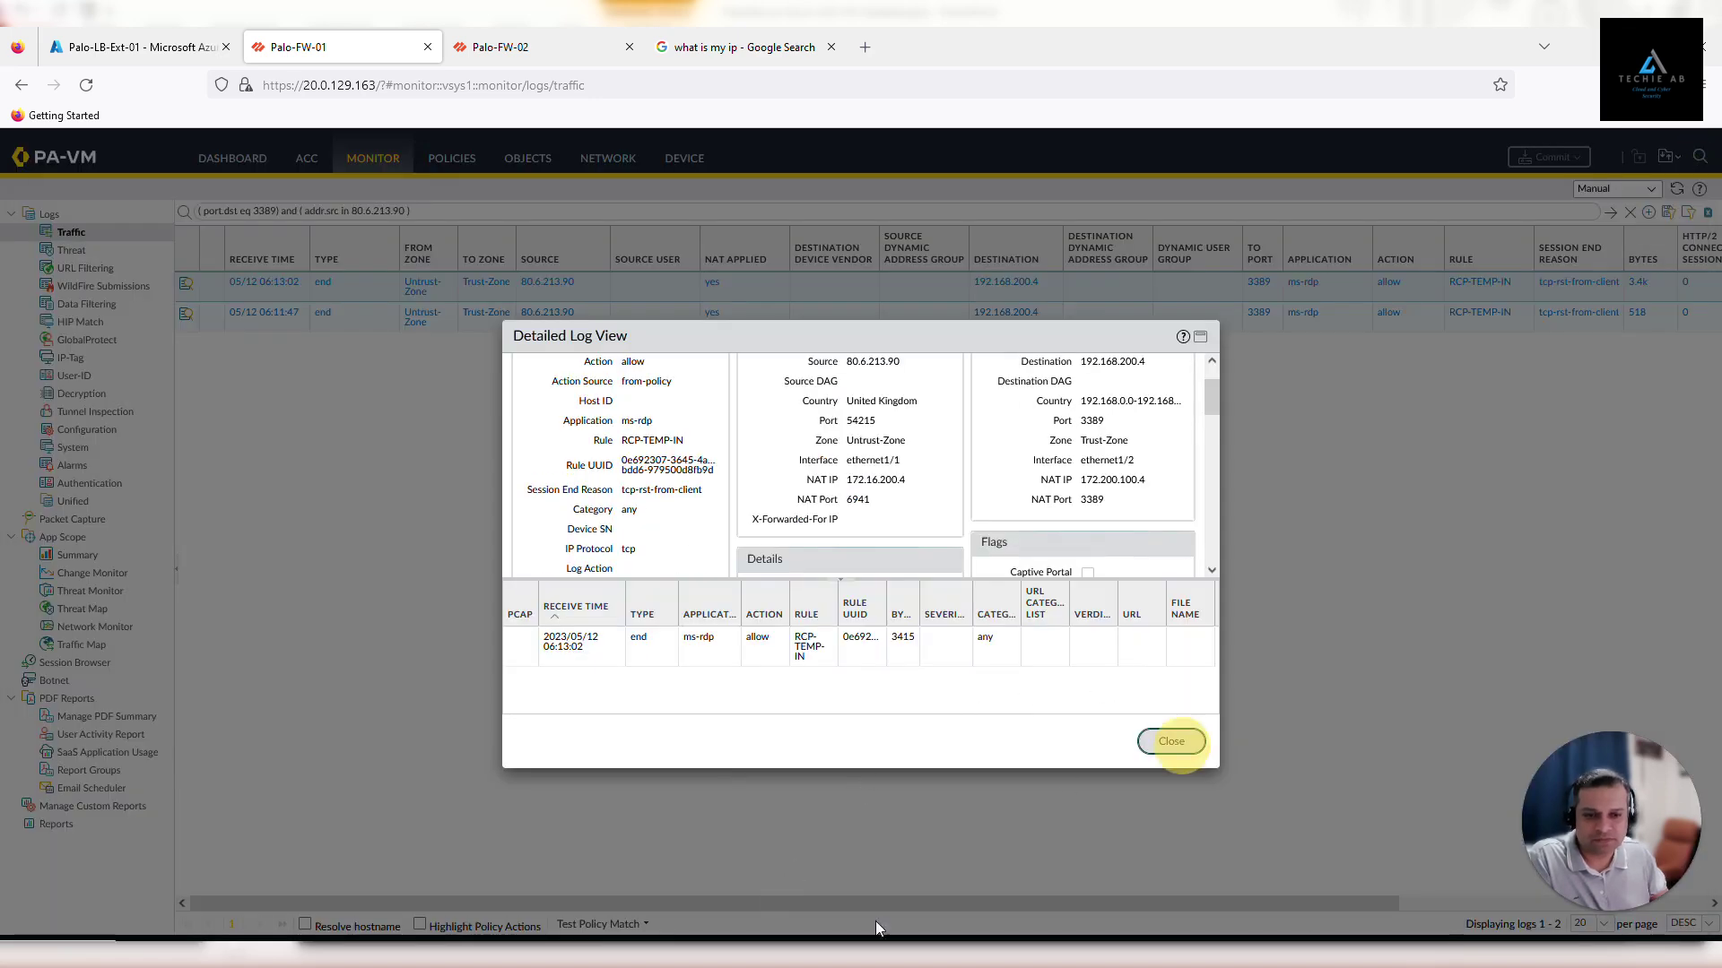
left_click(1171, 741)
- Launch Microsoft Edge in the remote desktop session and finish its first-run setup without signing in or importing Google data
mouse_move(808, 952)
left_click(807, 887)
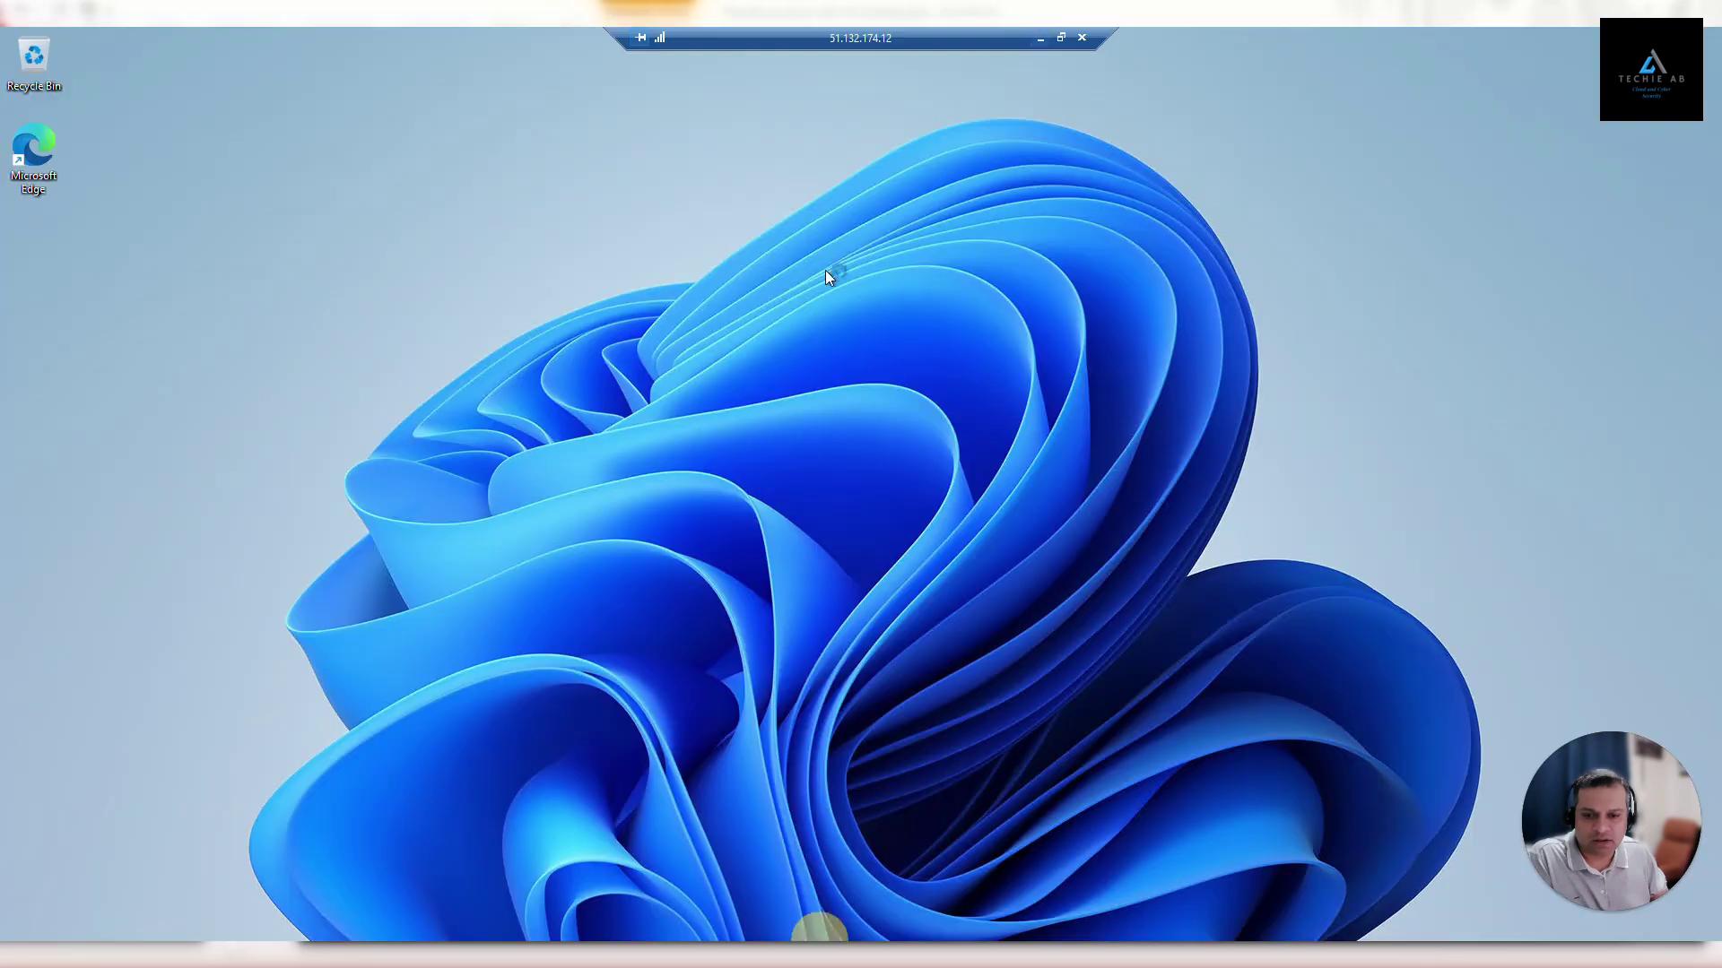
left_click(40, 168)
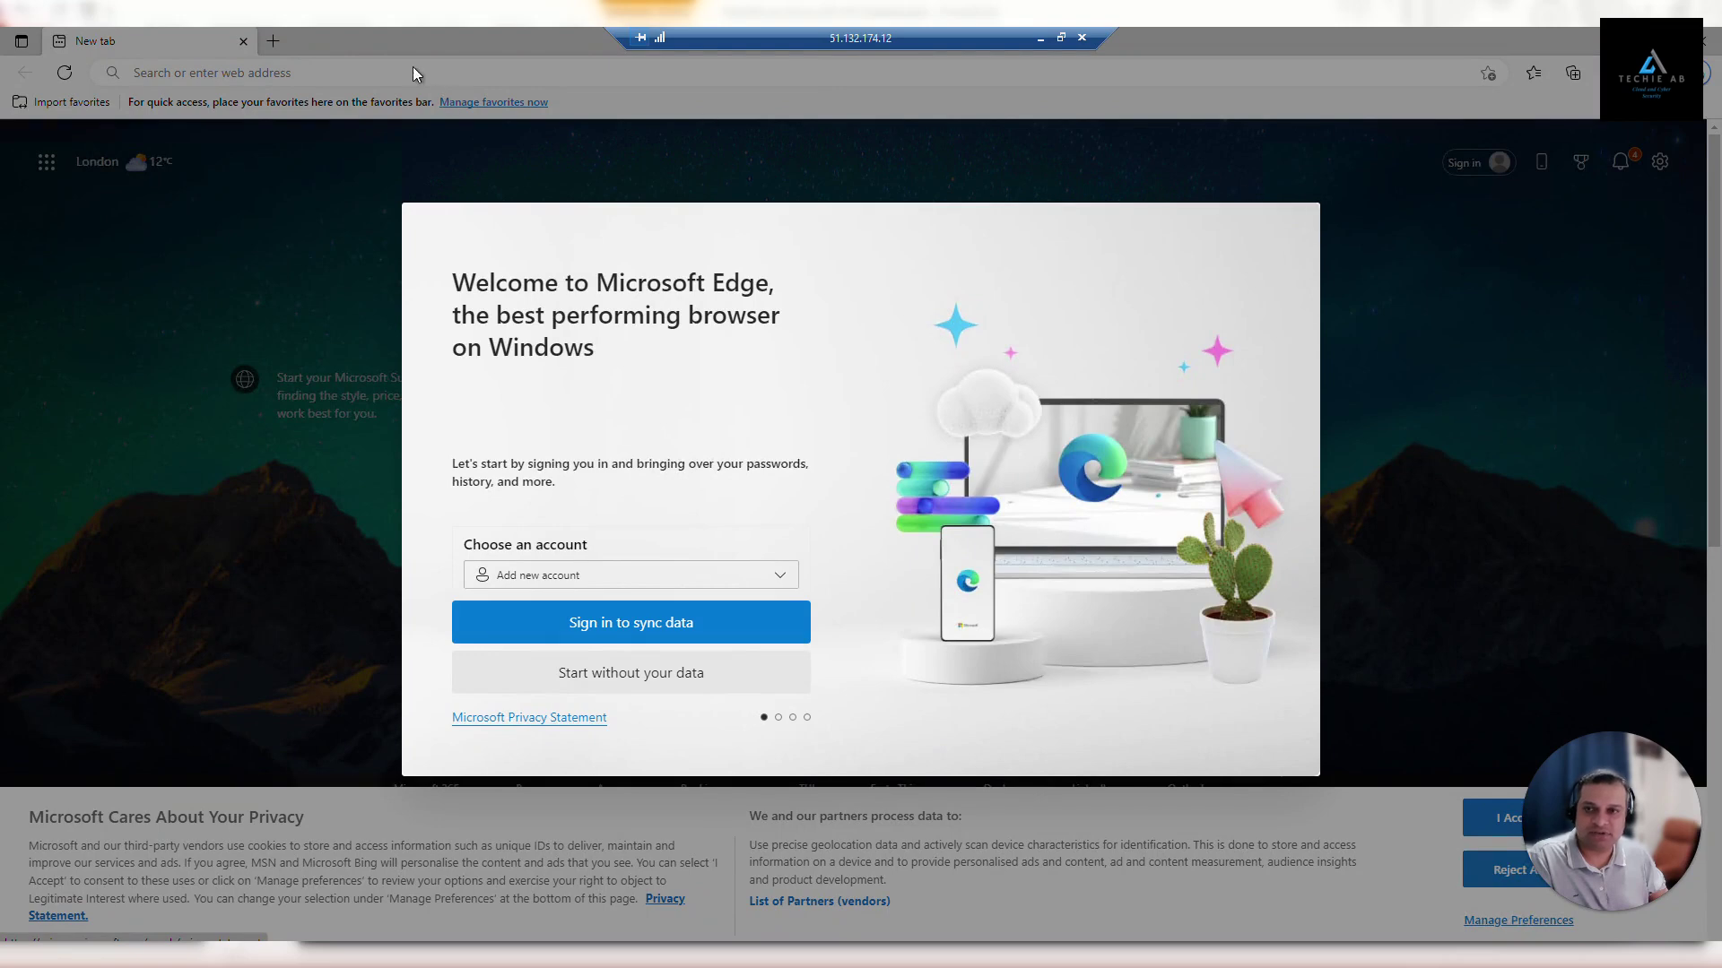
left_click(627, 683)
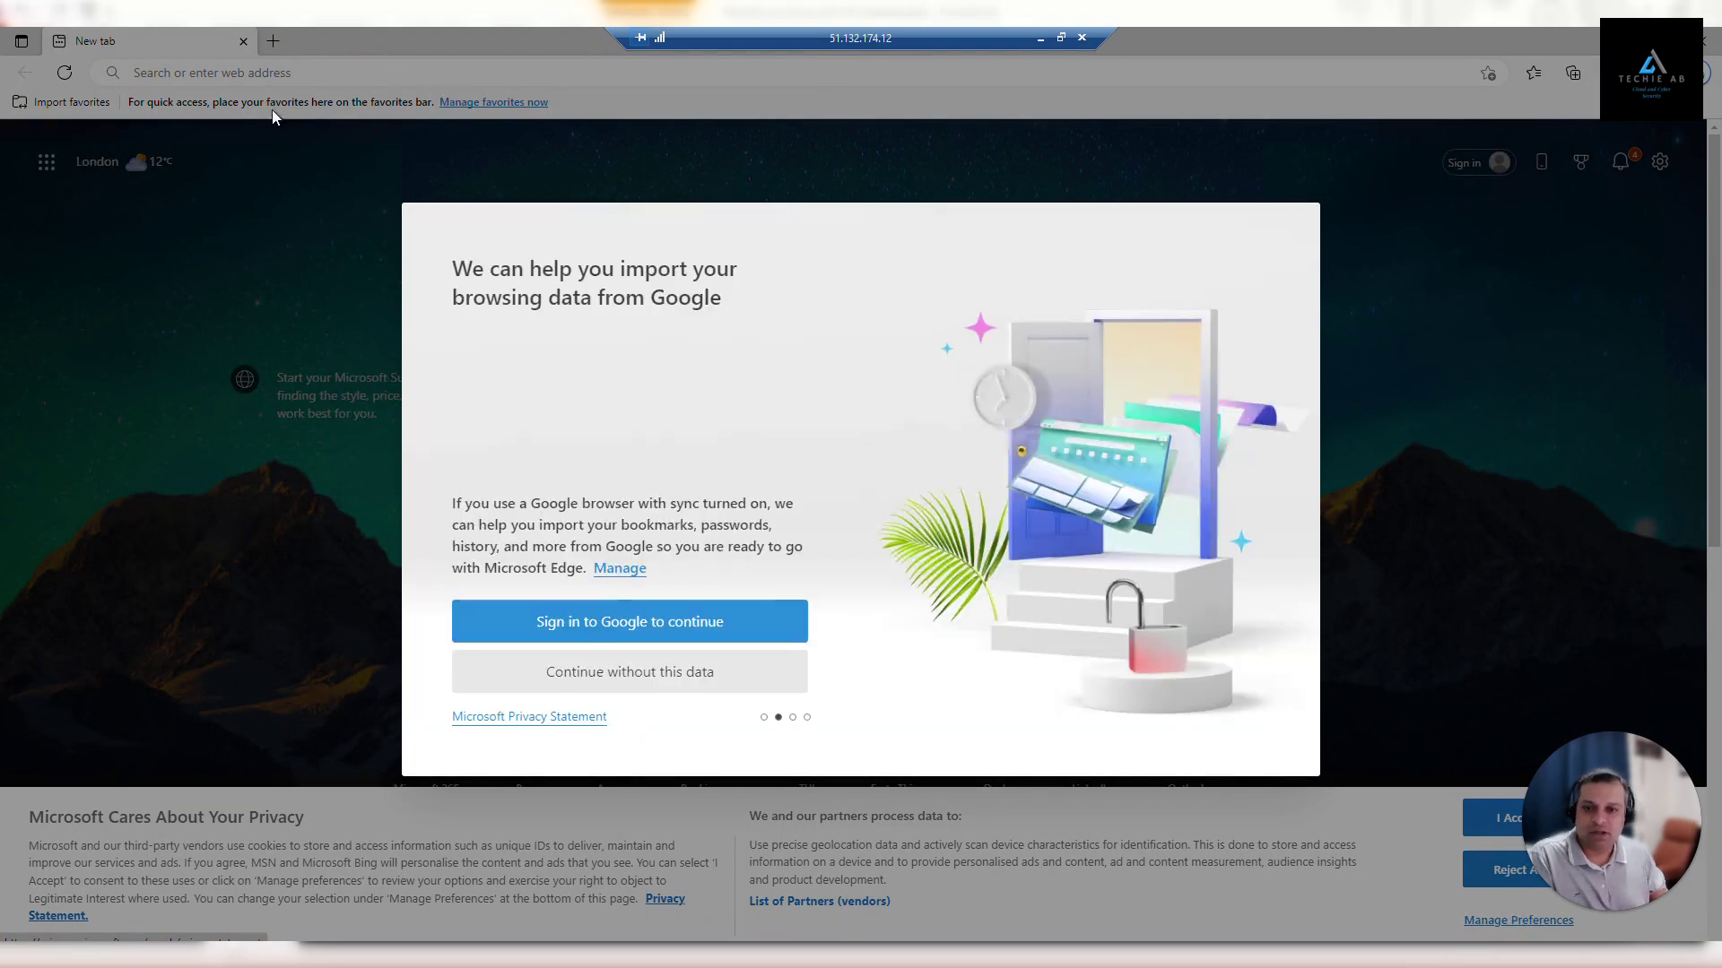
left_click(602, 690)
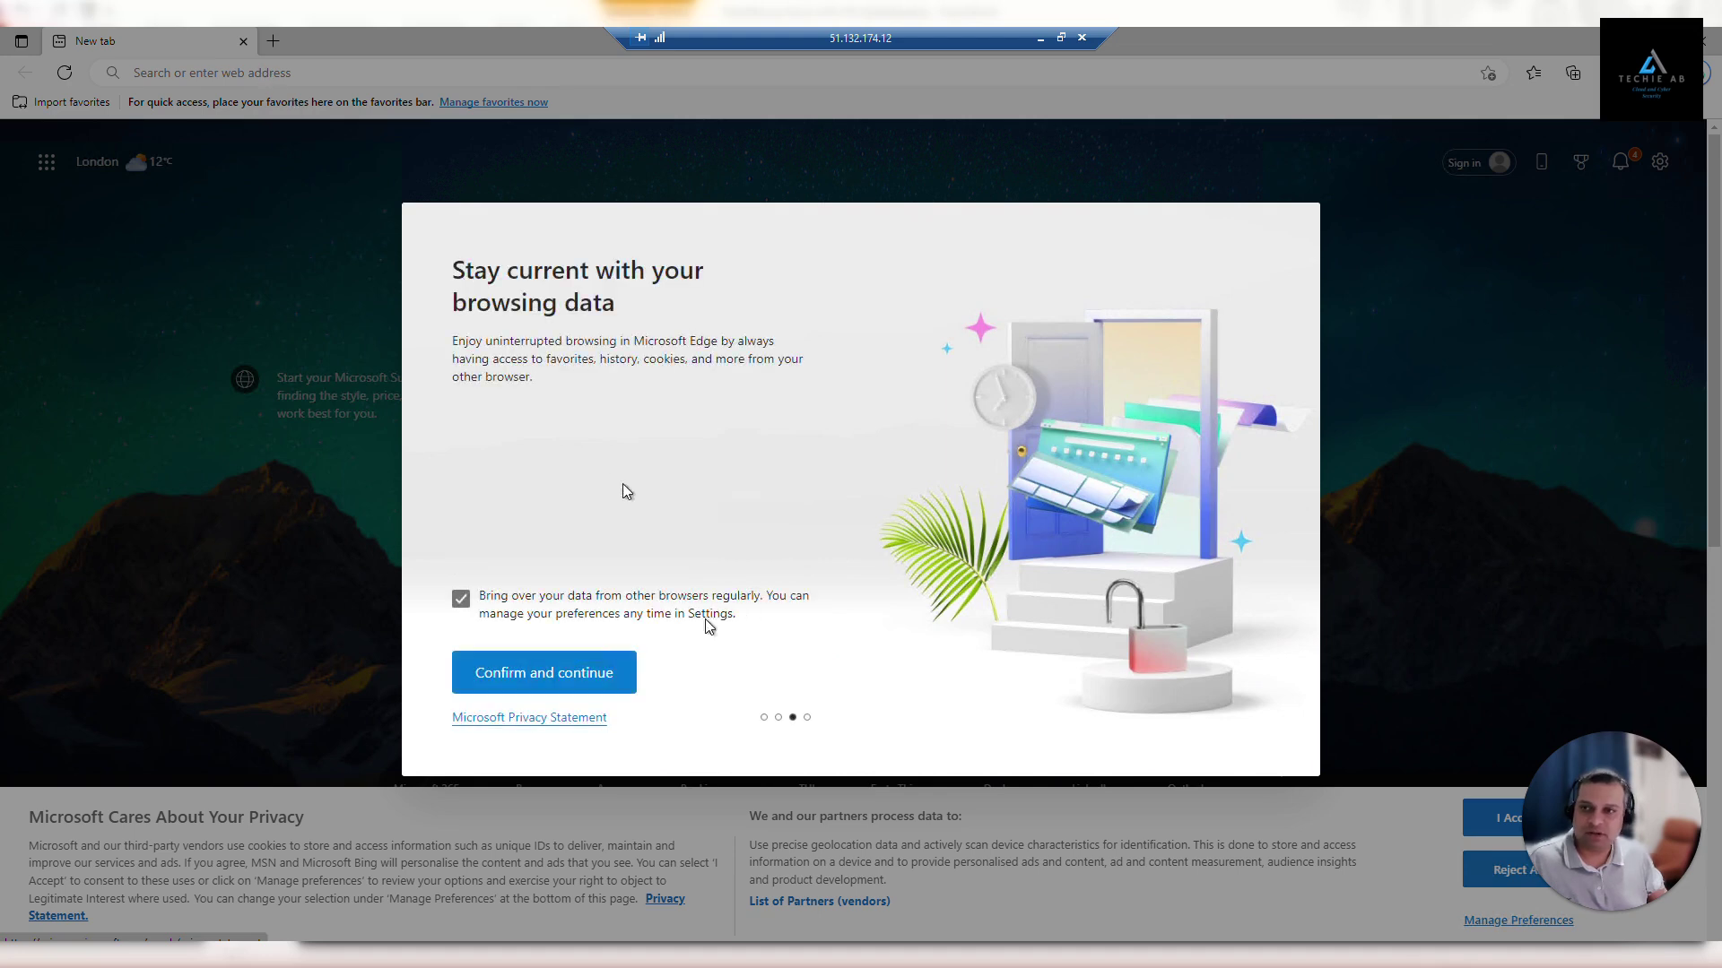
left_click(592, 672)
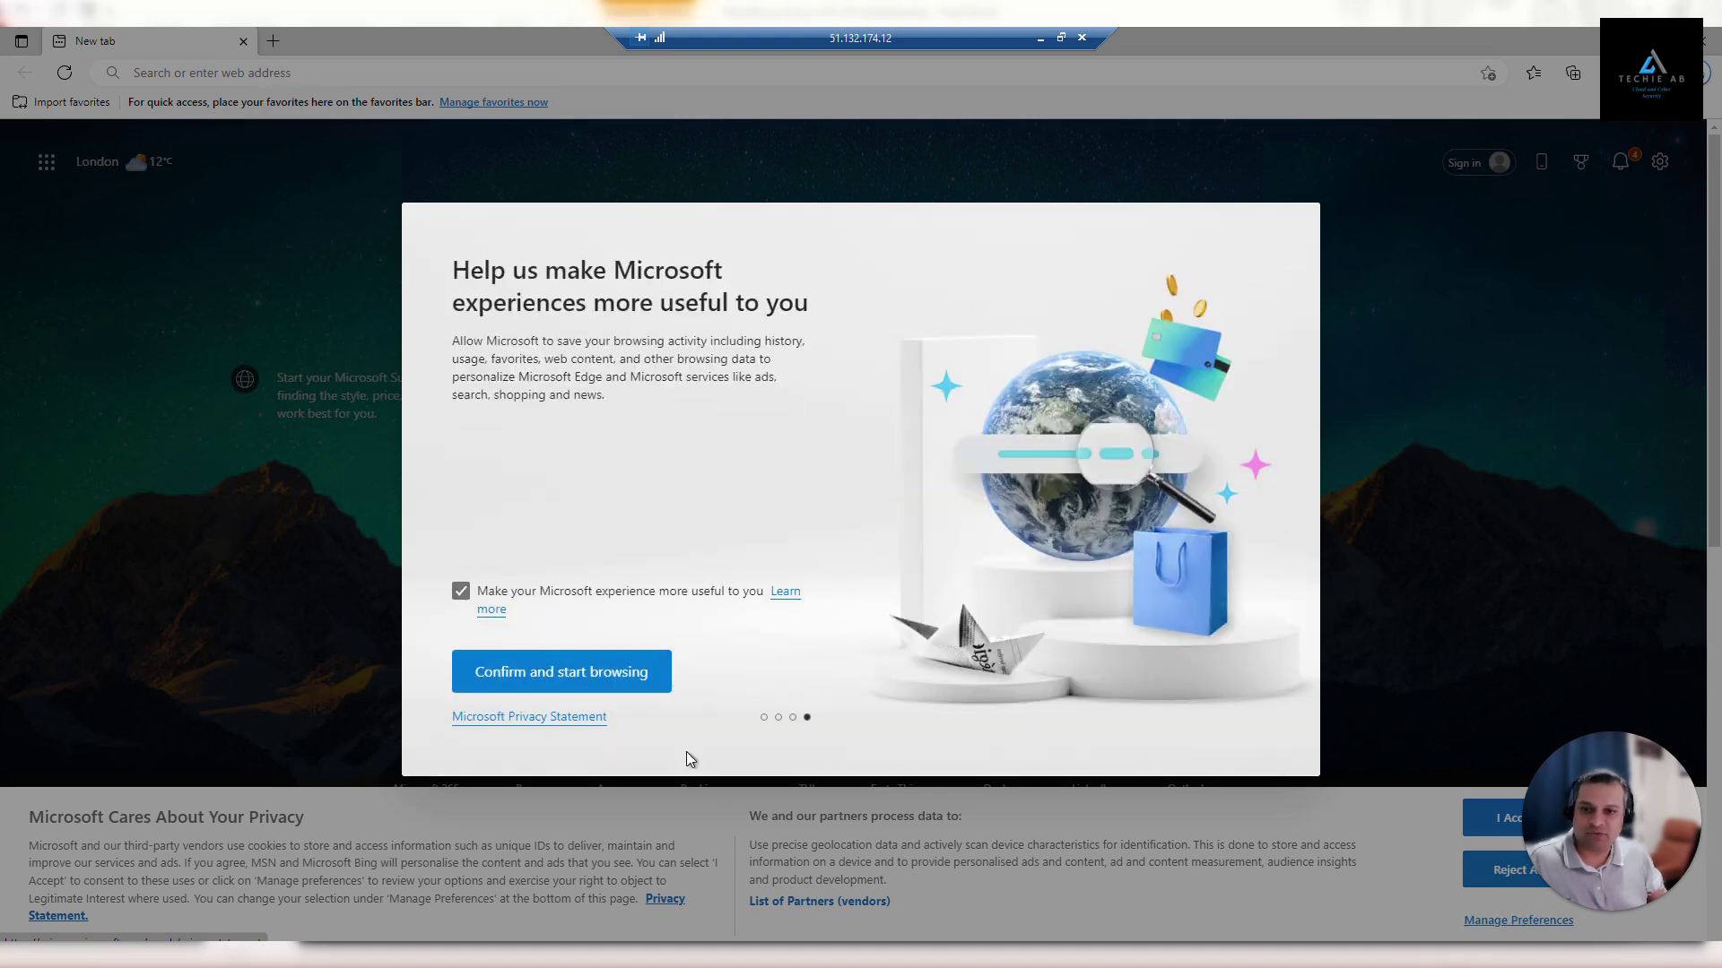
left_click(607, 689)
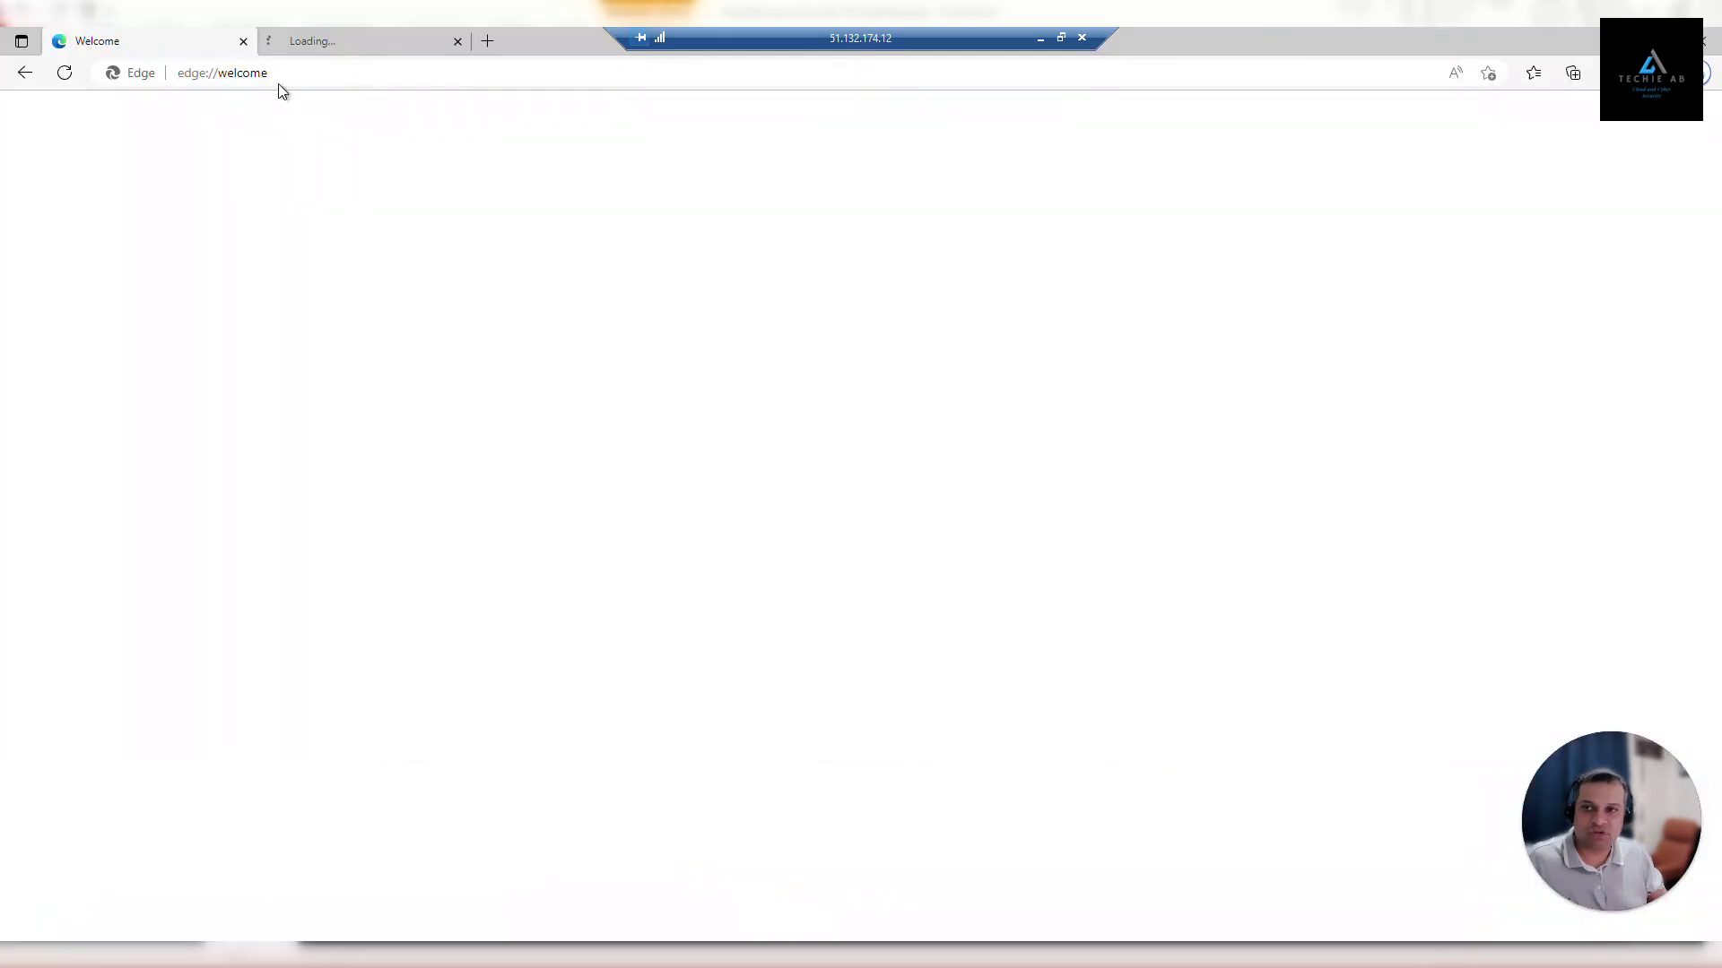
- Search the web for "what is my ip" in the remote machine's browser to check its public address
left_click(276, 79)
type("w")
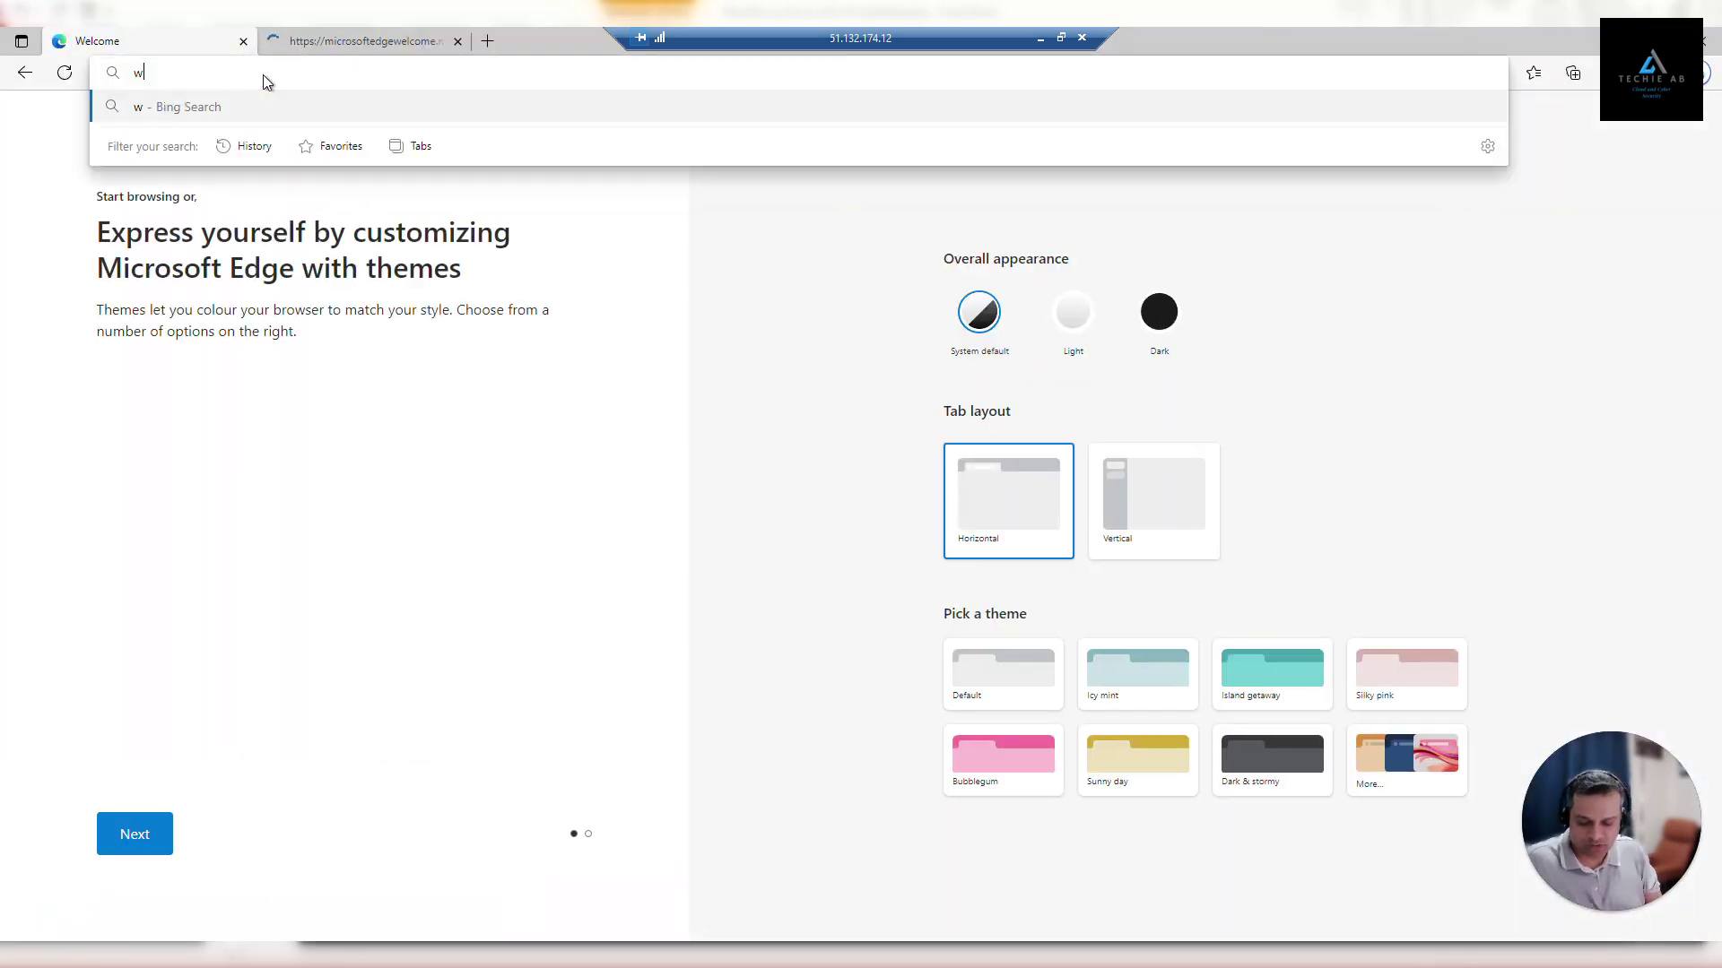
type("hat is ")
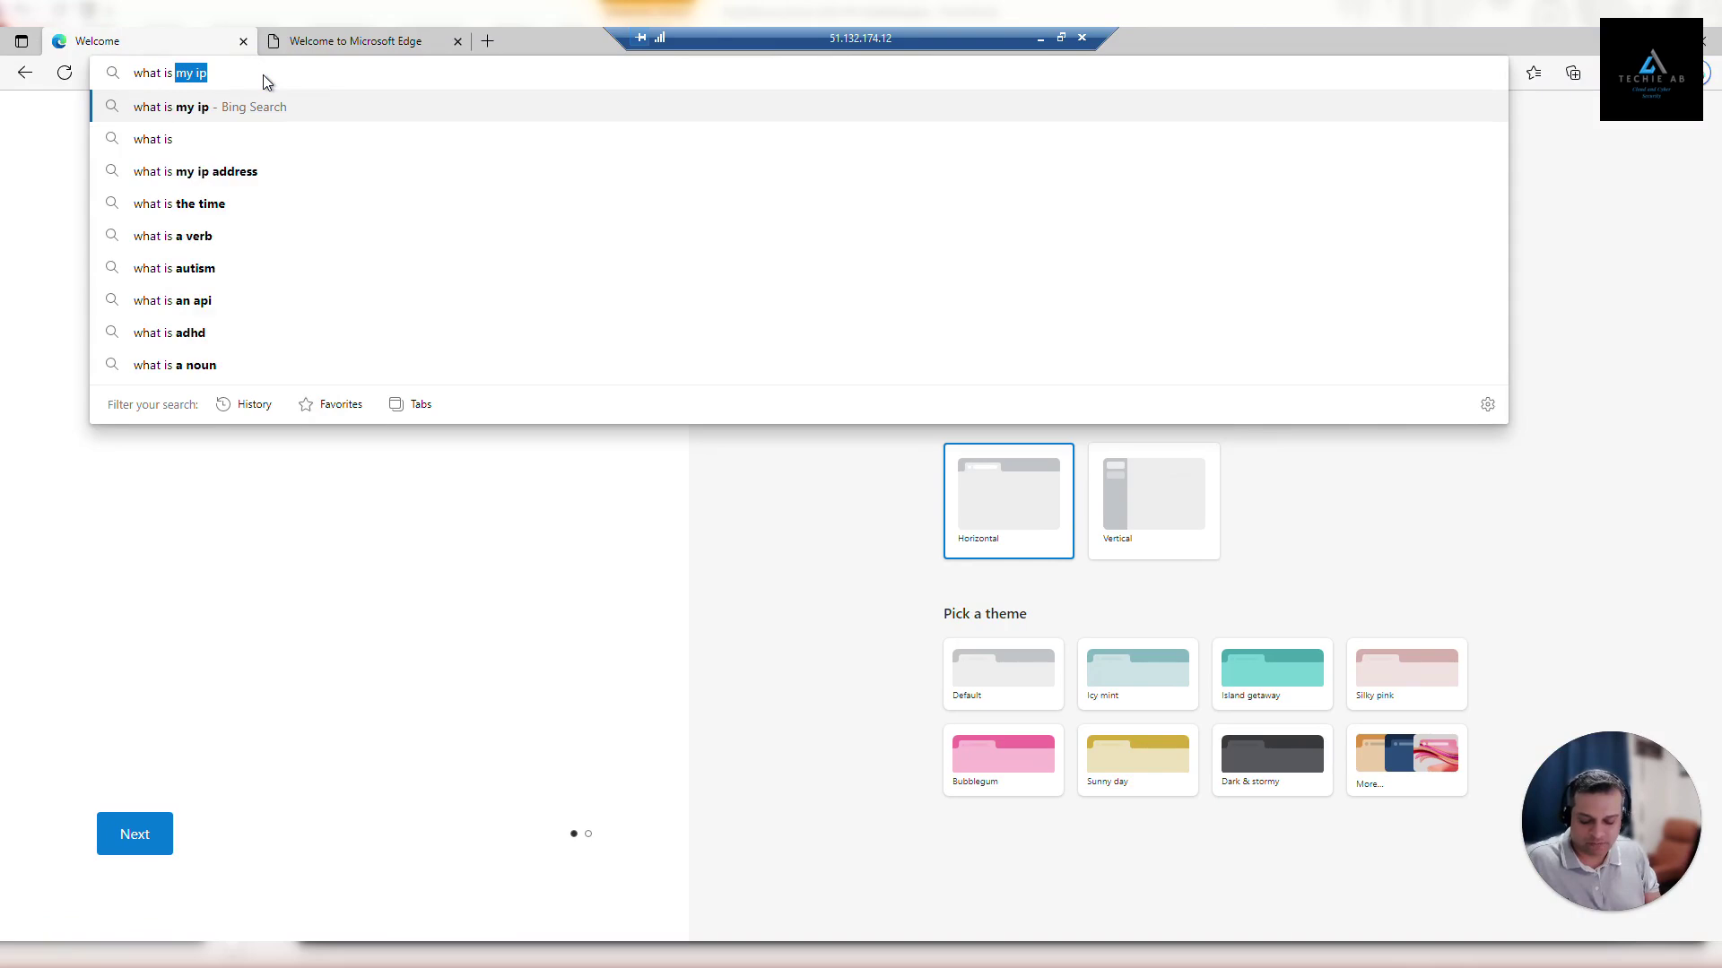
type("my i[")
key("Return")
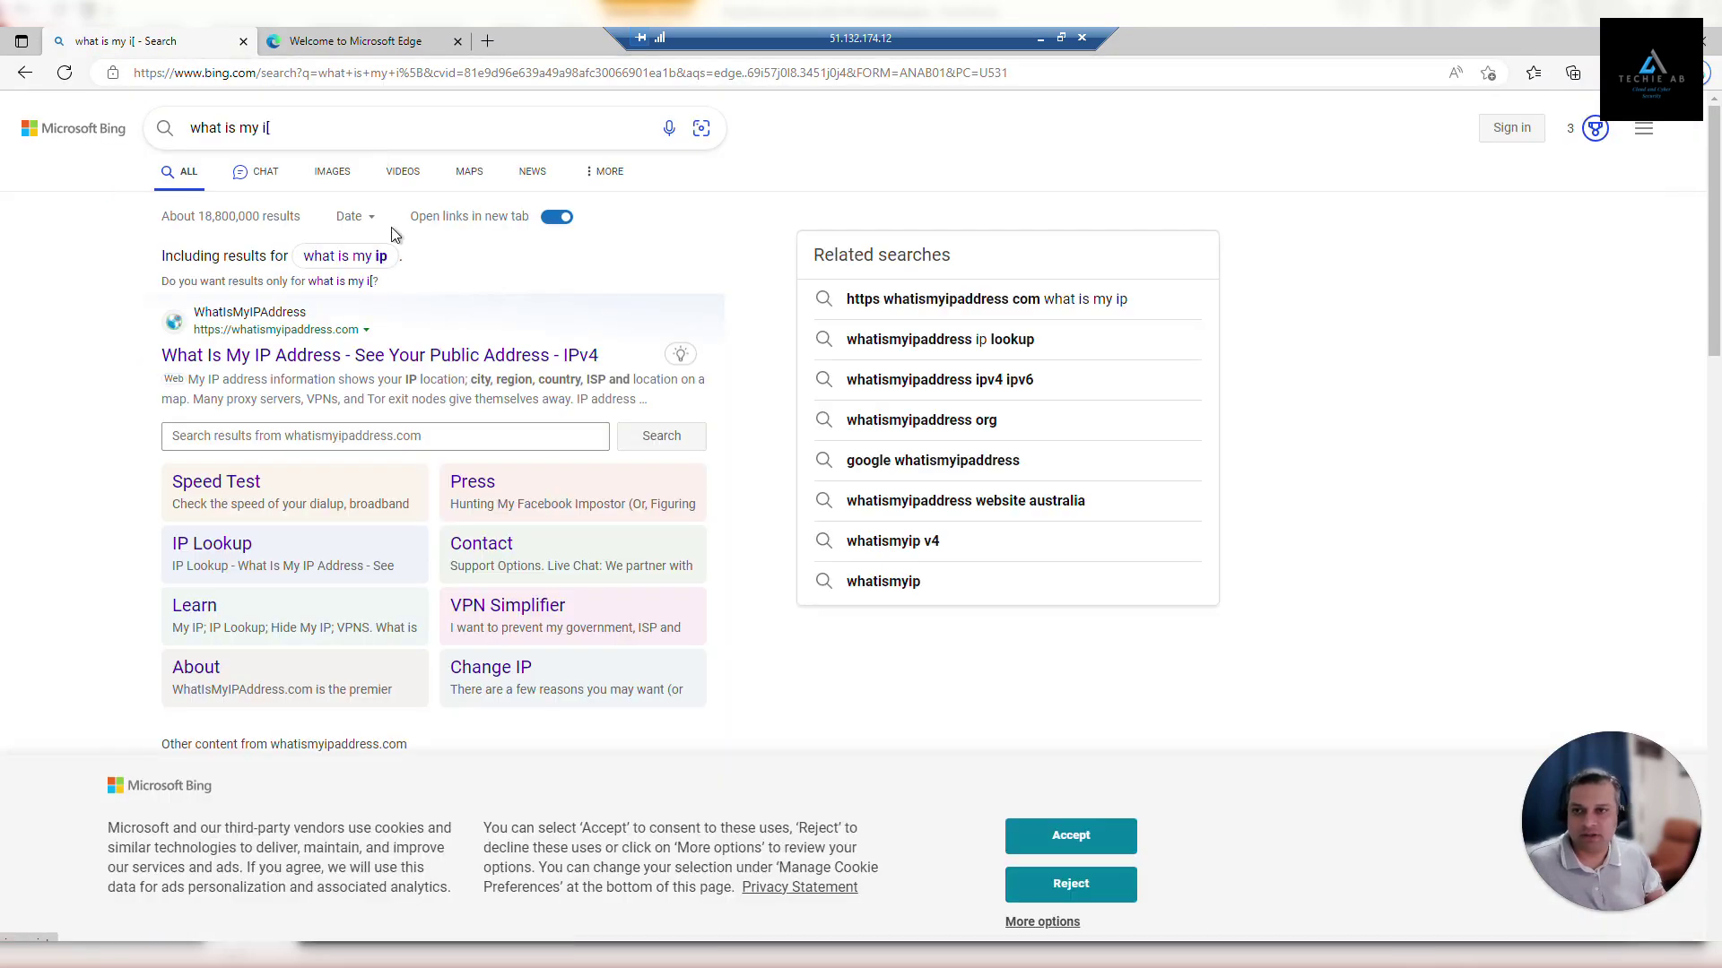
left_click(363, 257)
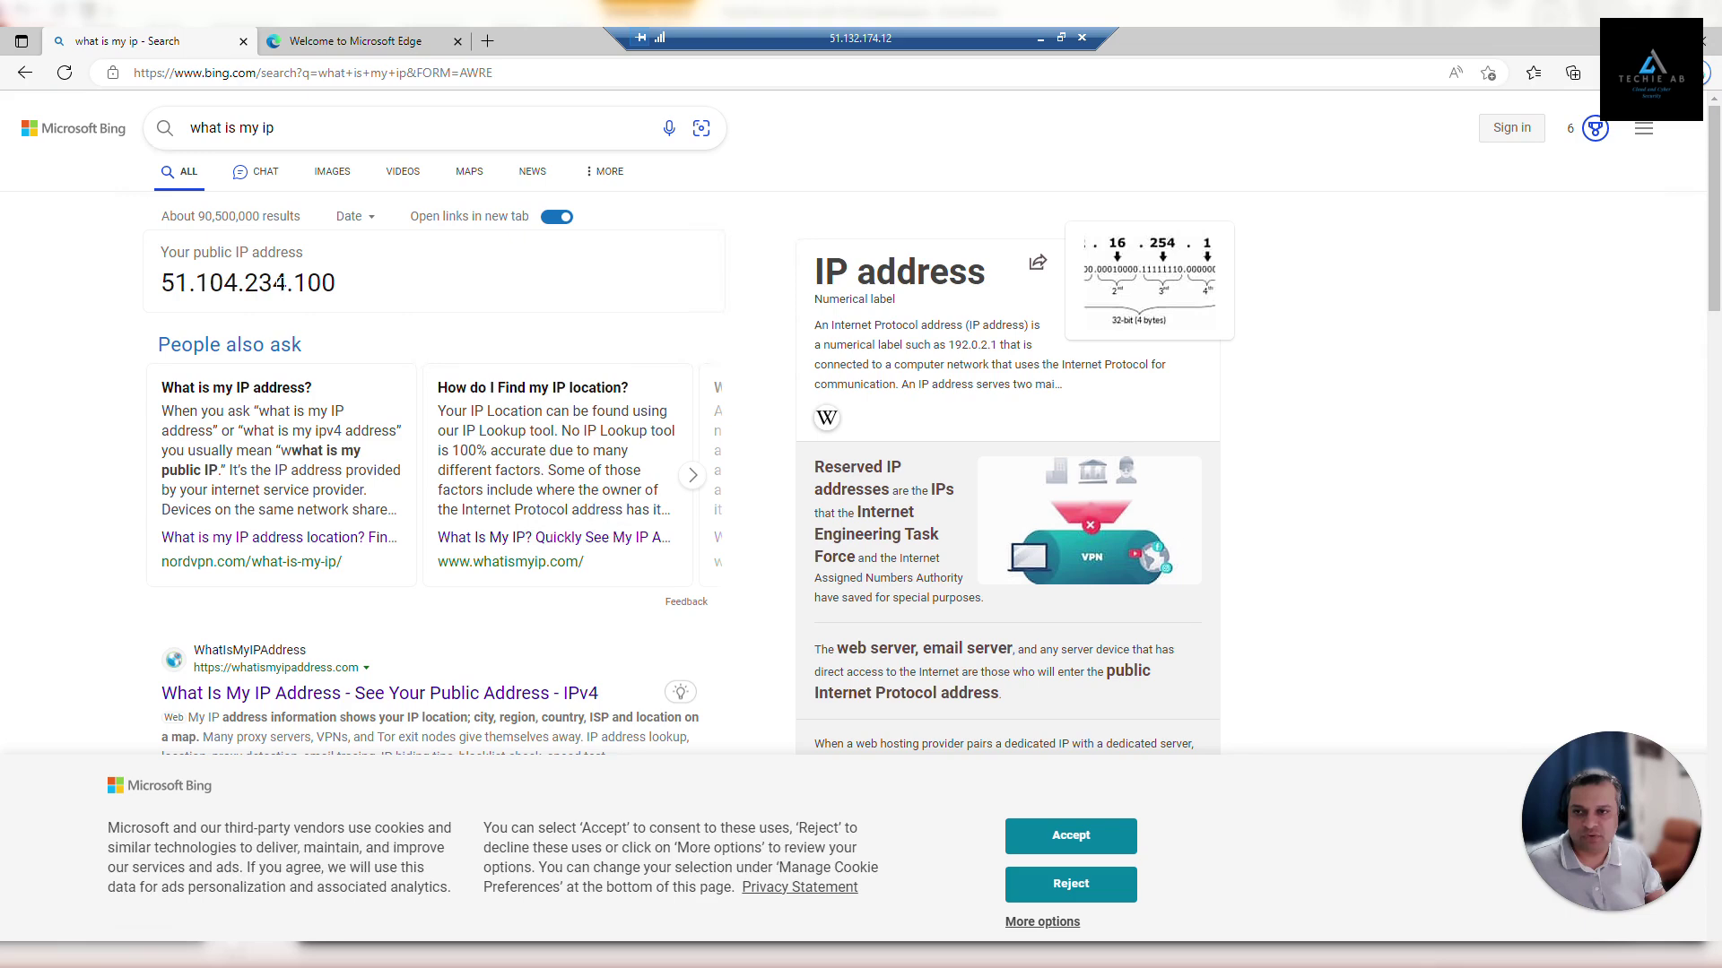
- Minimize the remote desktop session and open the list of virtual machines in the Azure portal
left_click(1043, 38)
left_click(126, 43)
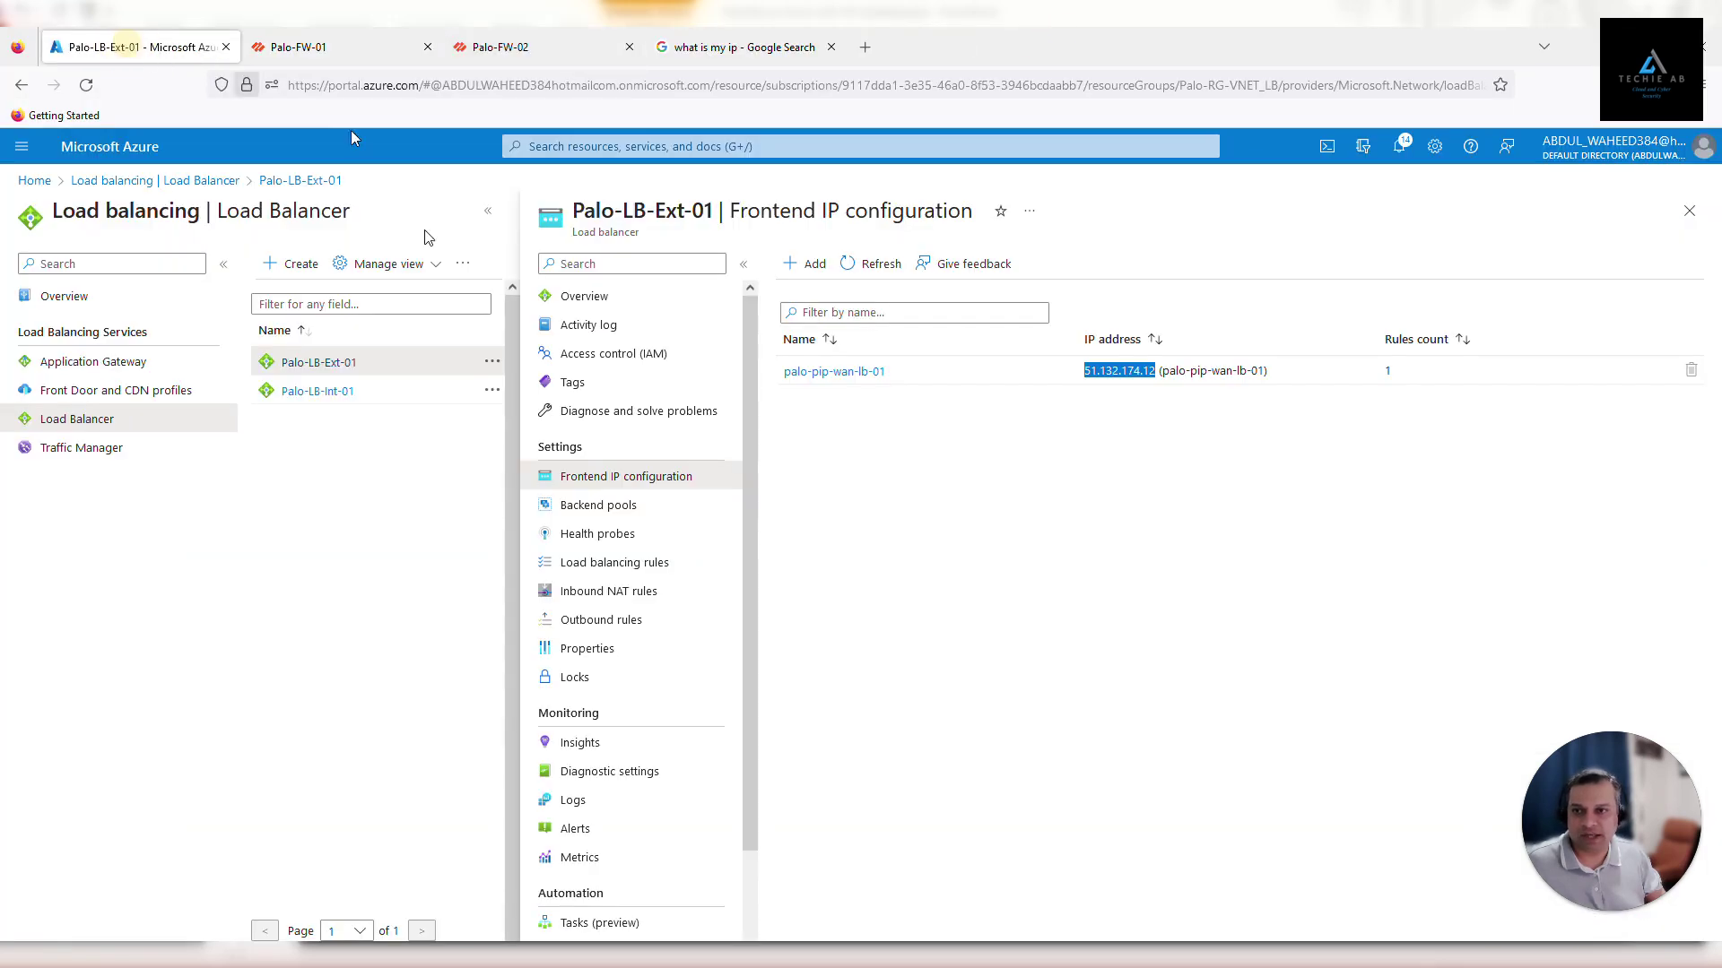
left_click(101, 151)
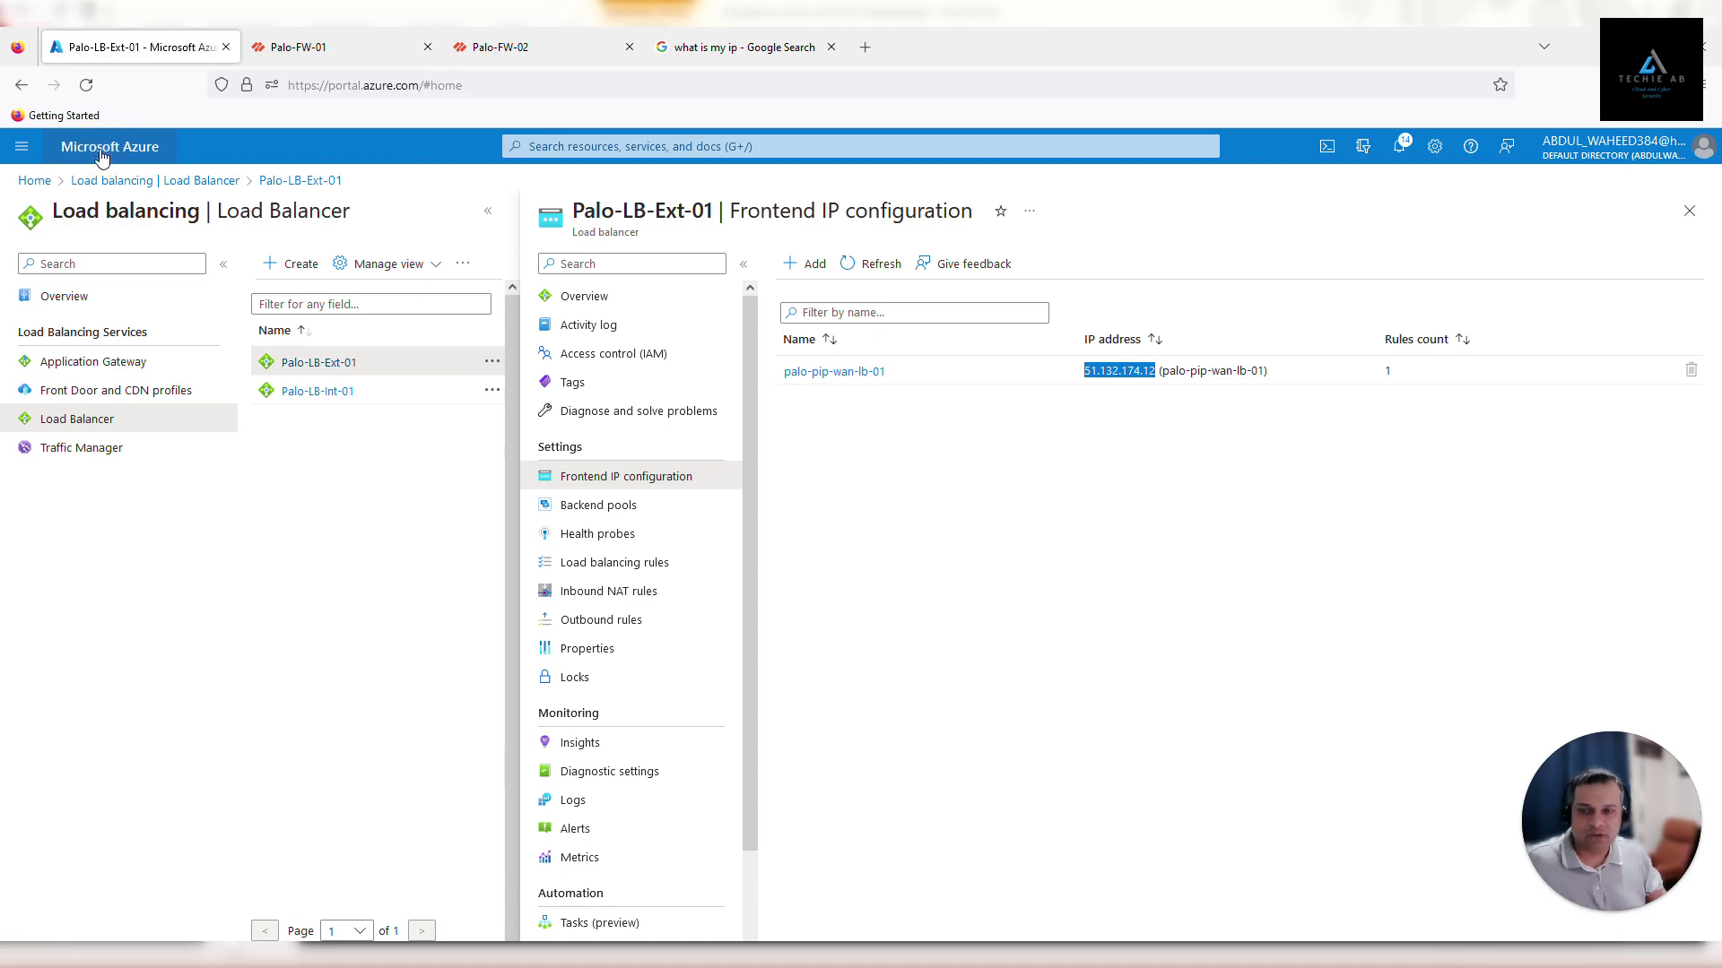
left_click(633, 284)
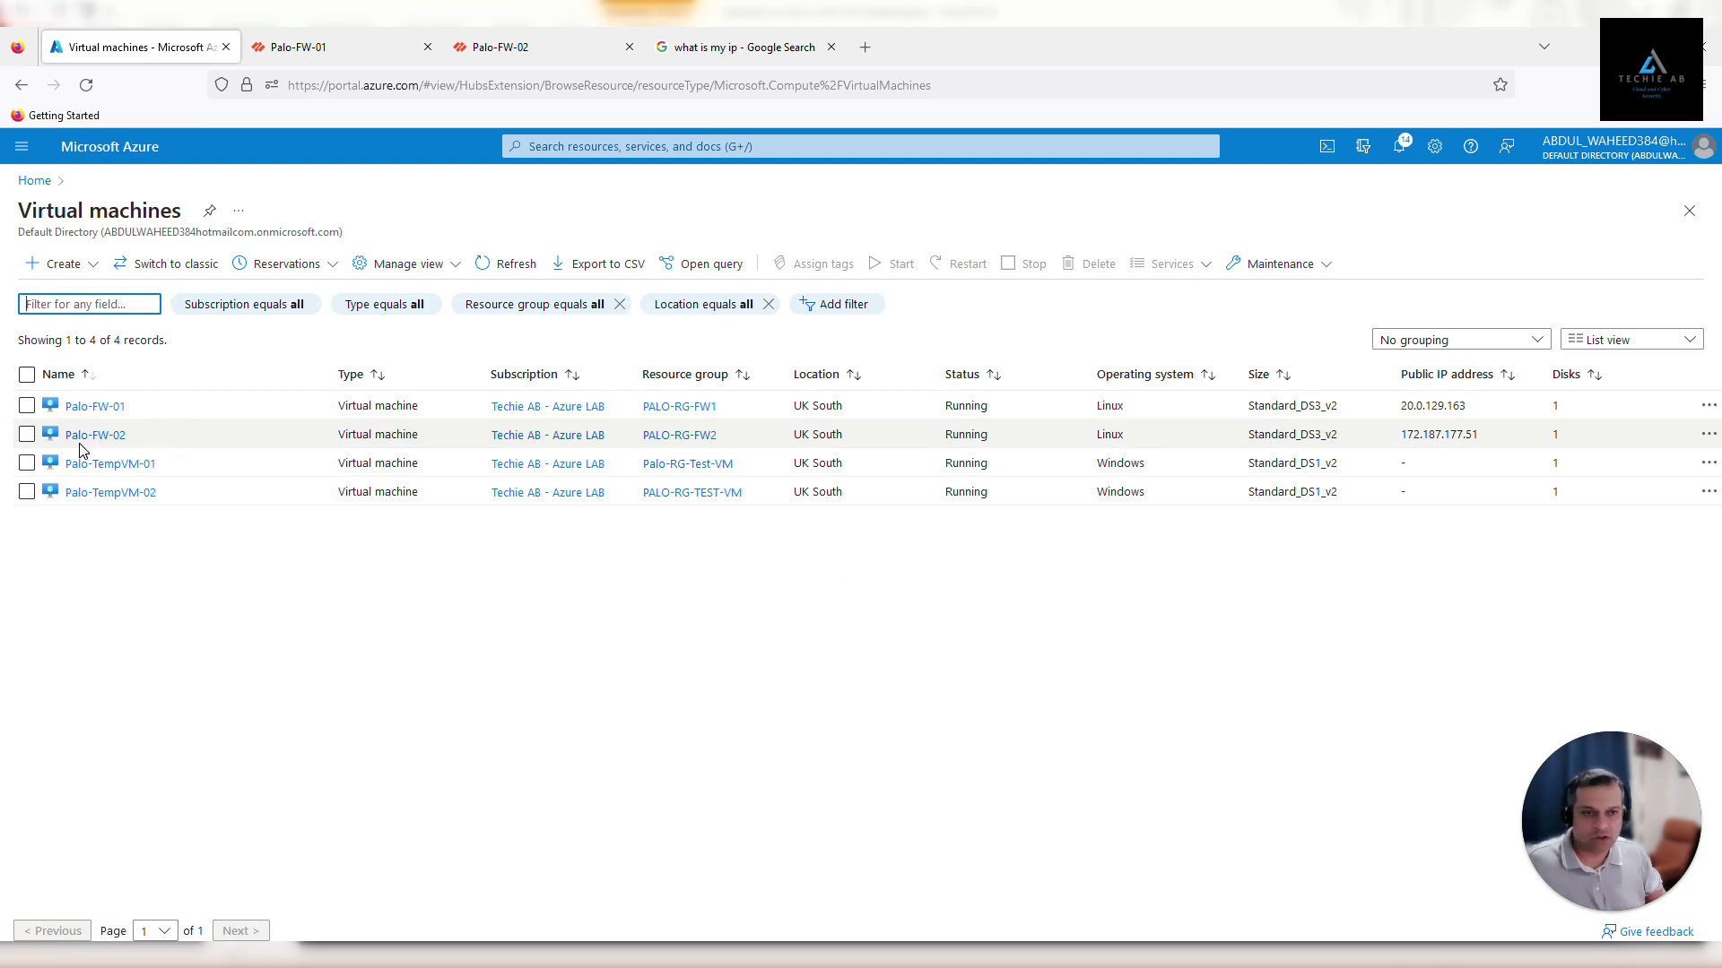
- Open the Palo-FW-01 and Palo-FW-02 virtual machines in separate browser tabs and return to the Palo-FW-01 firewall's traffic log
middle_click(105, 441)
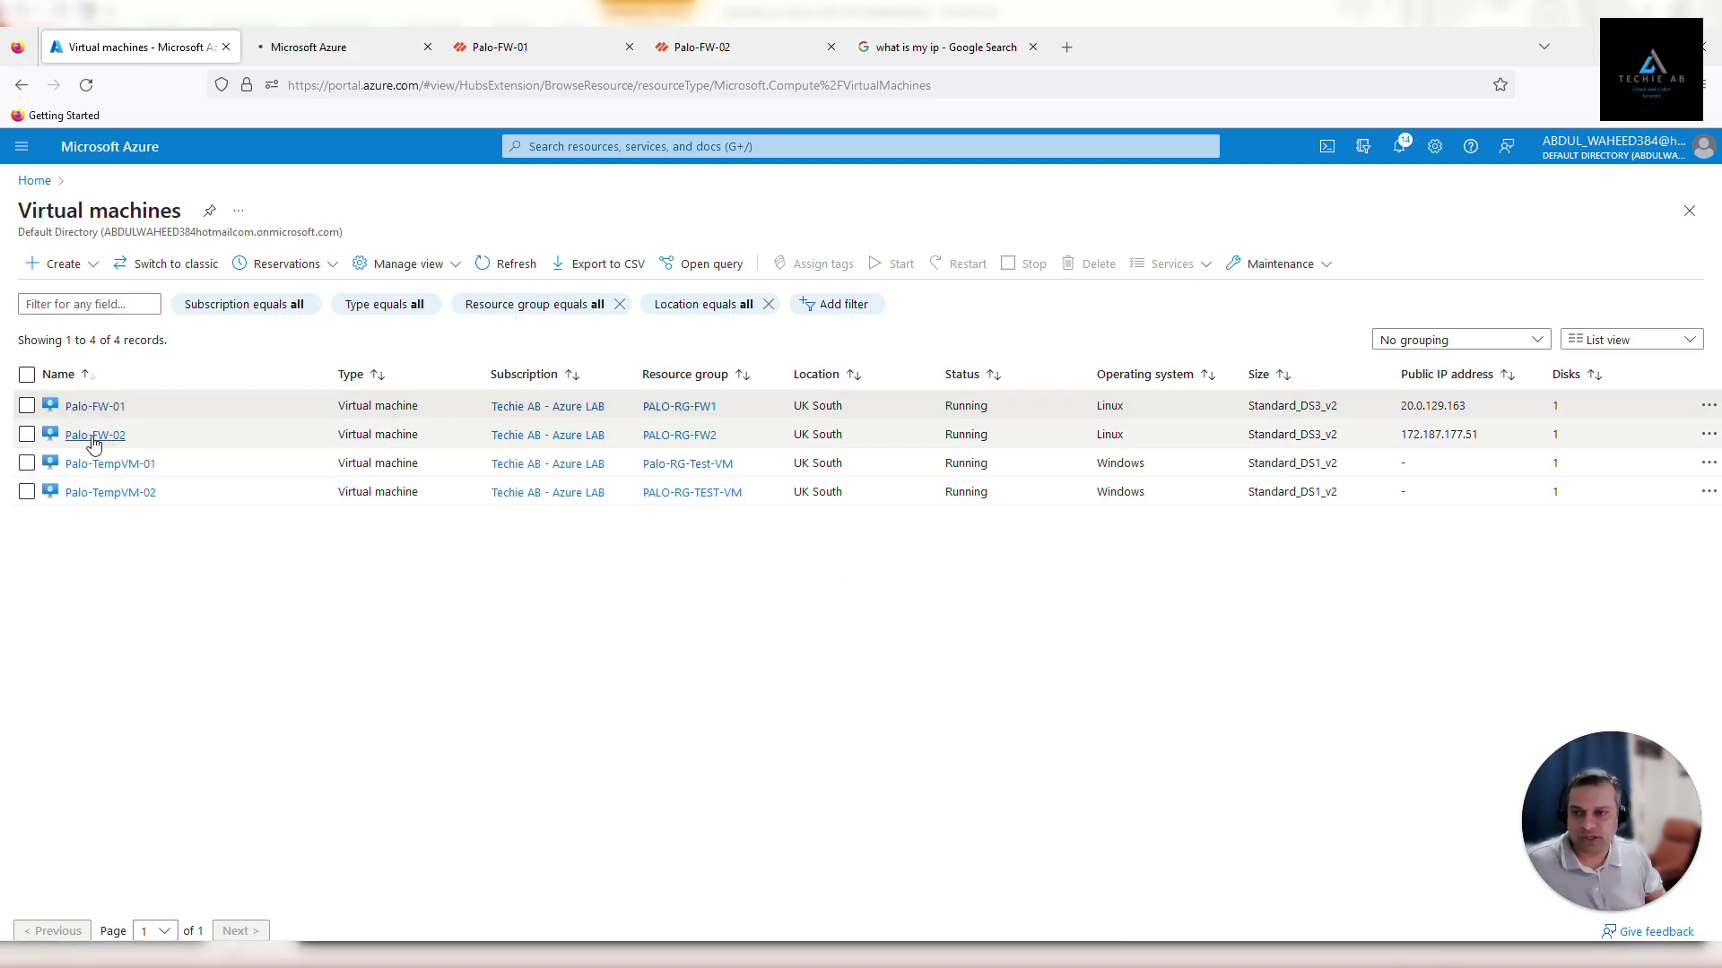
middle_click(106, 440)
left_click(260, 43)
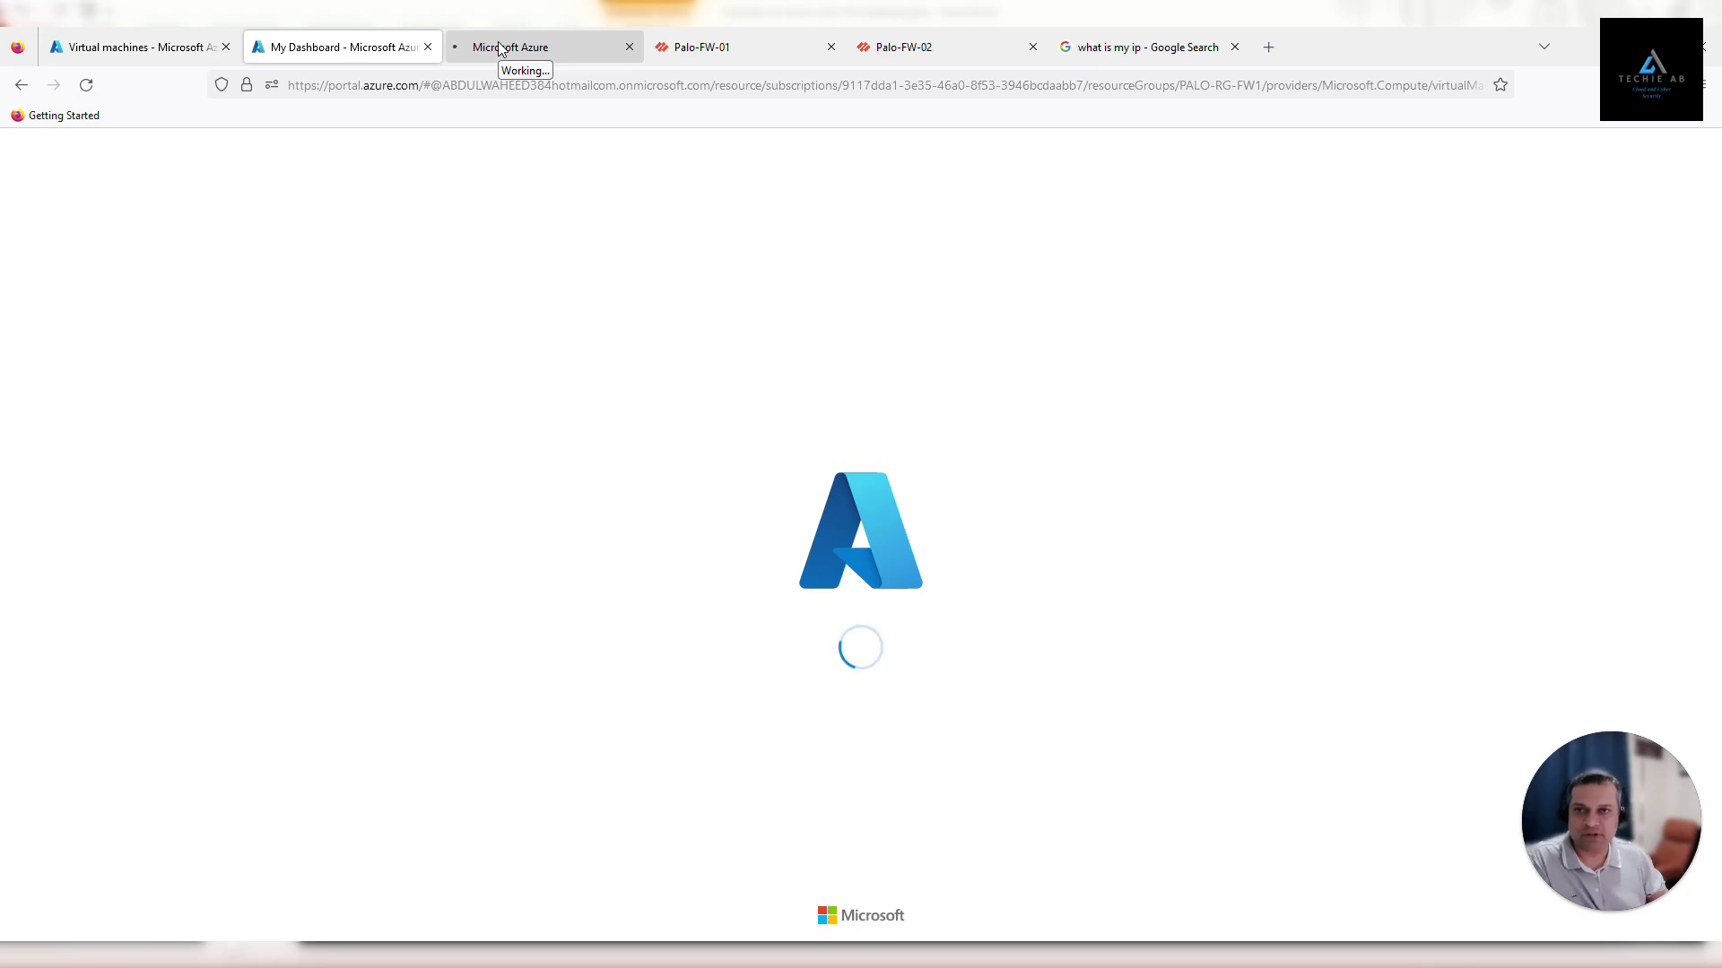
left_click(682, 47)
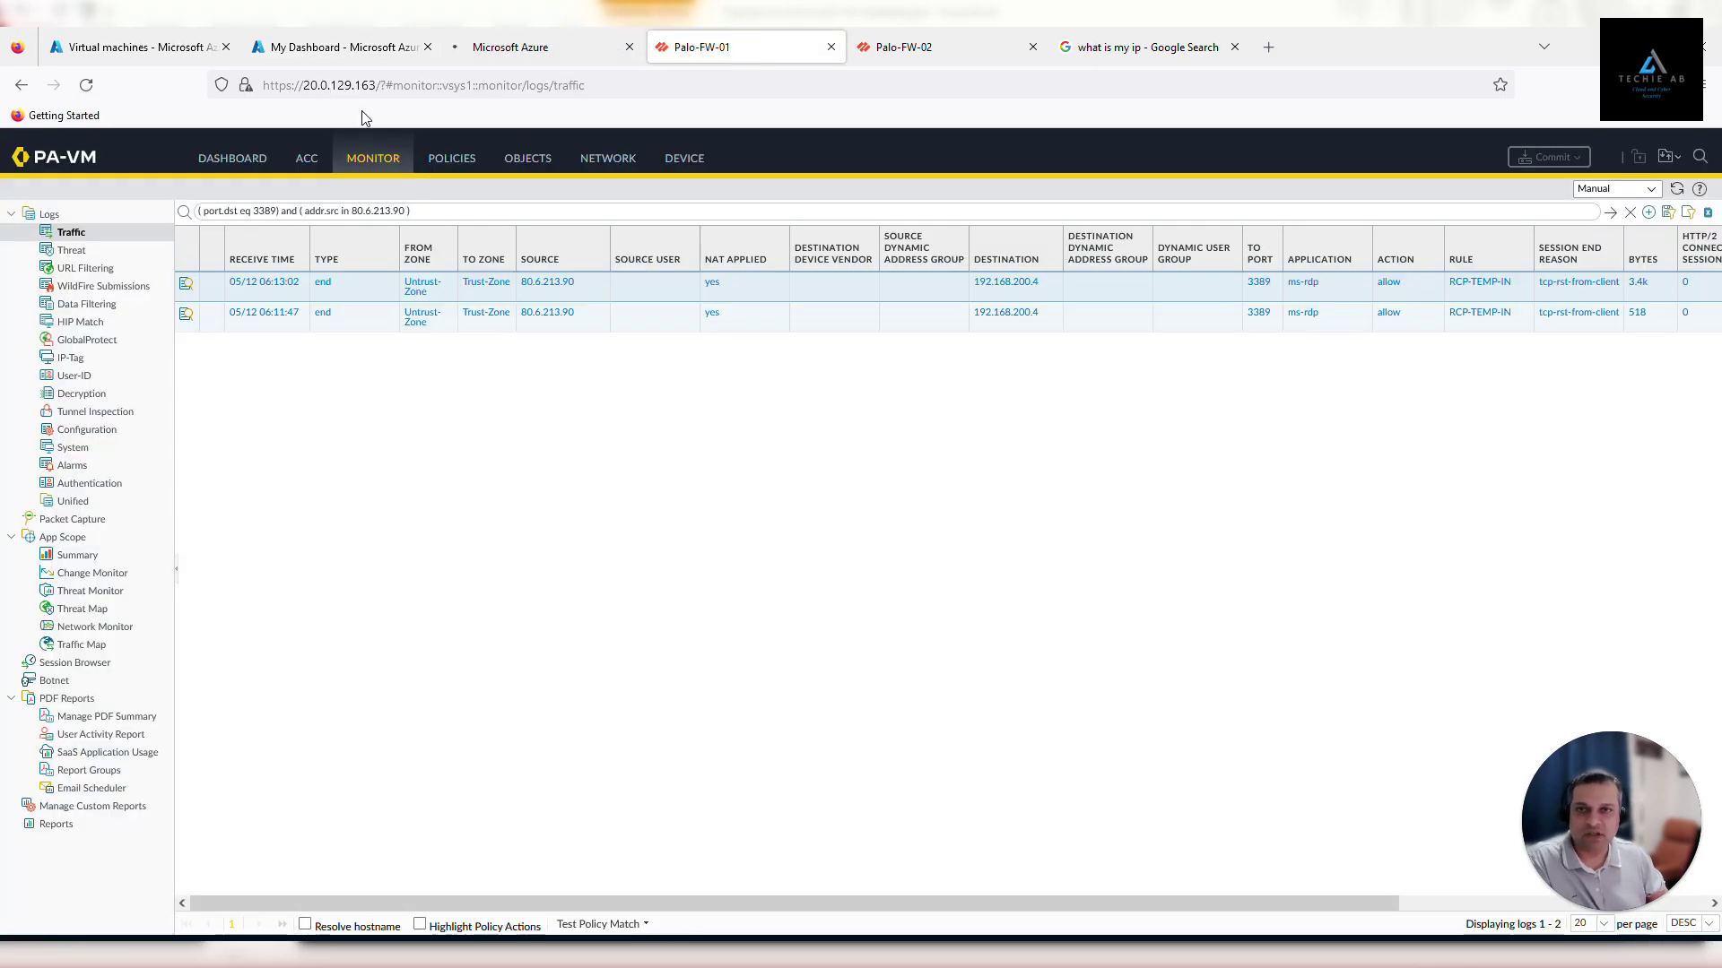
- Open the networking settings of the Palo-FW-01 virtual machine in Azure and view the eth1 untrust interface's public IP
left_click(959, 40)
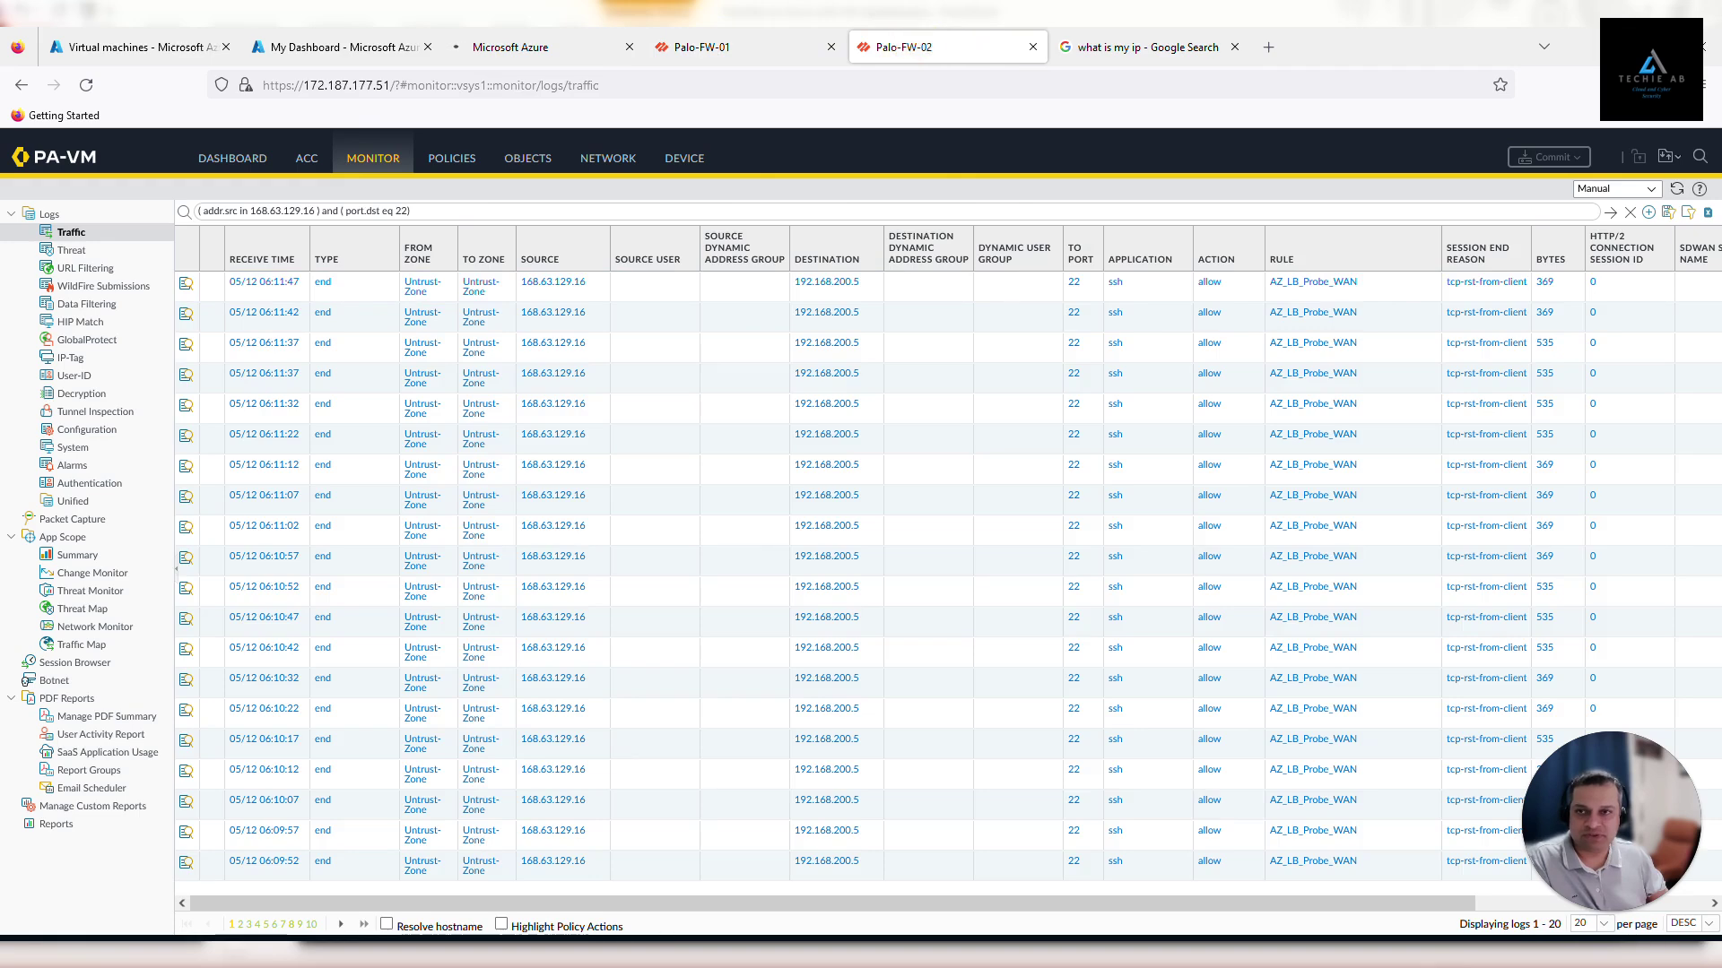
left_click(699, 46)
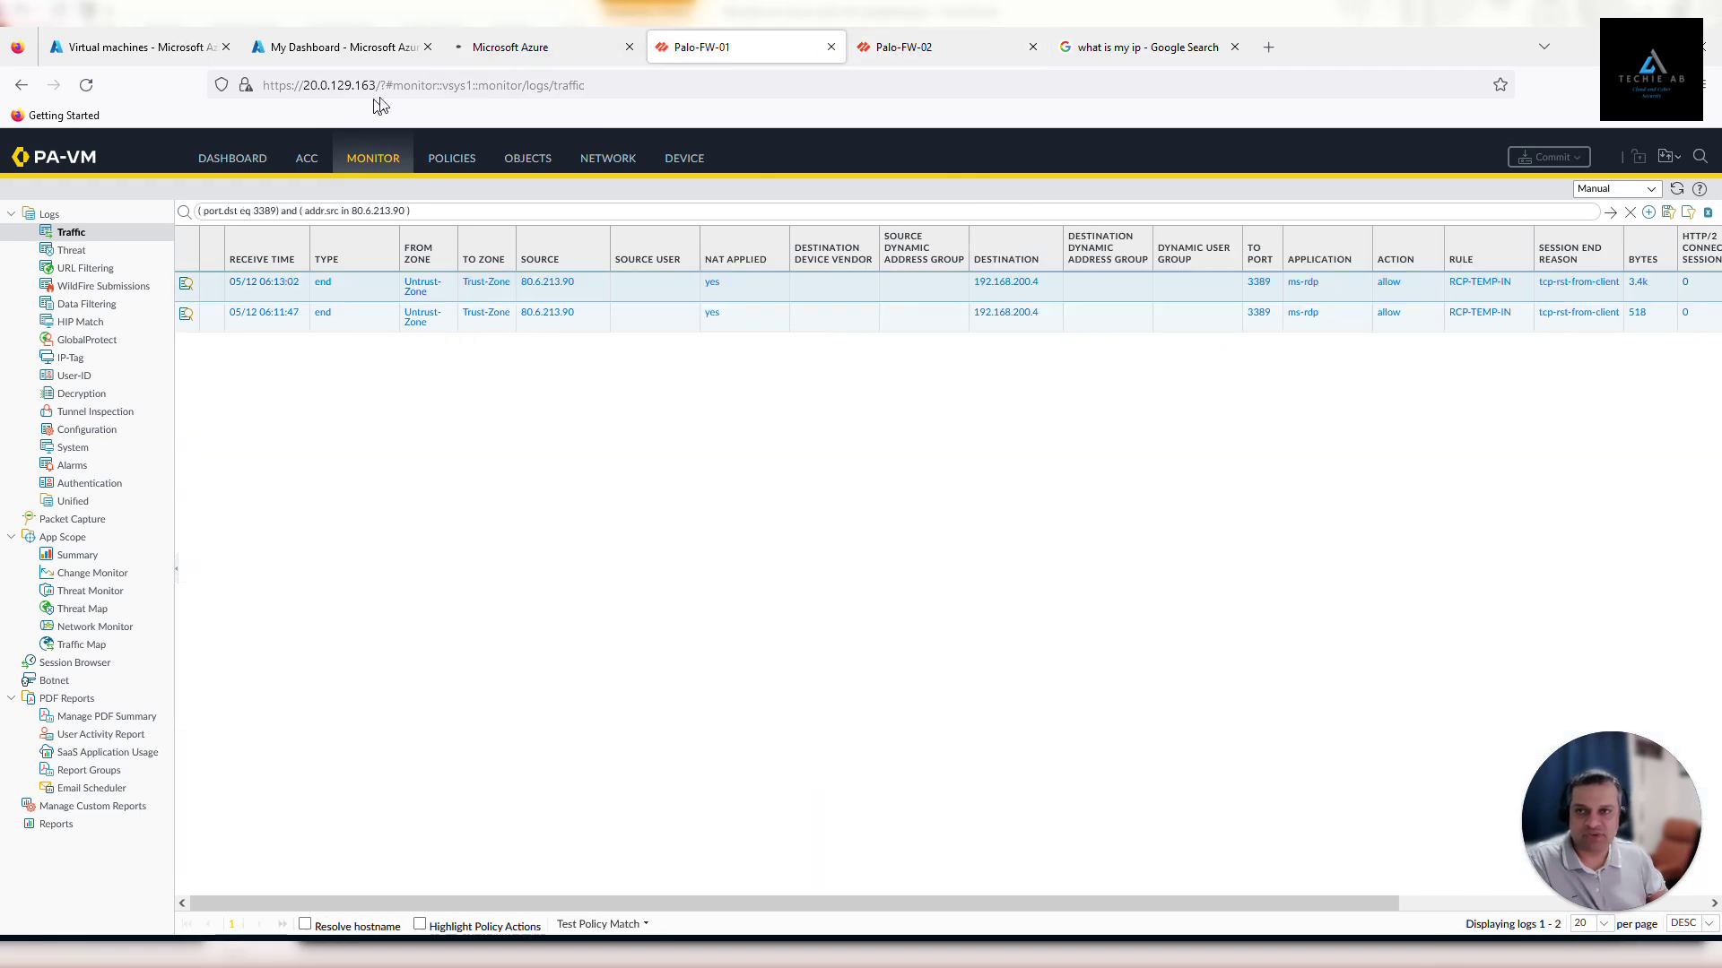
left_click(330, 41)
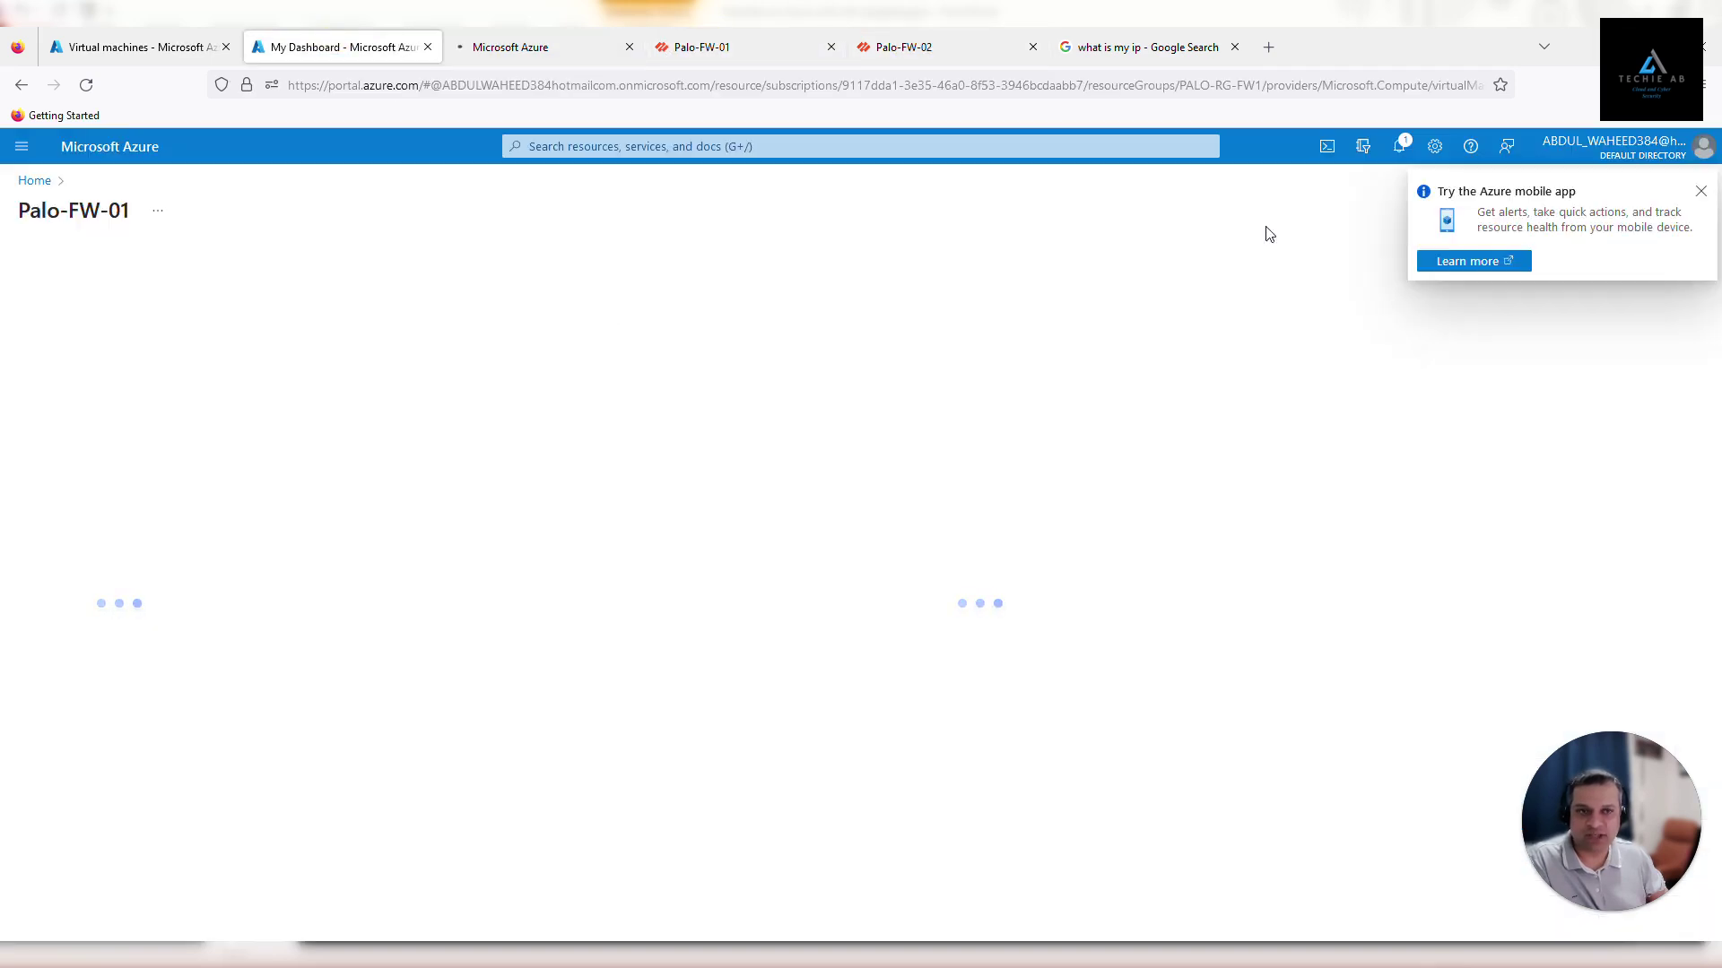
left_click(1701, 192)
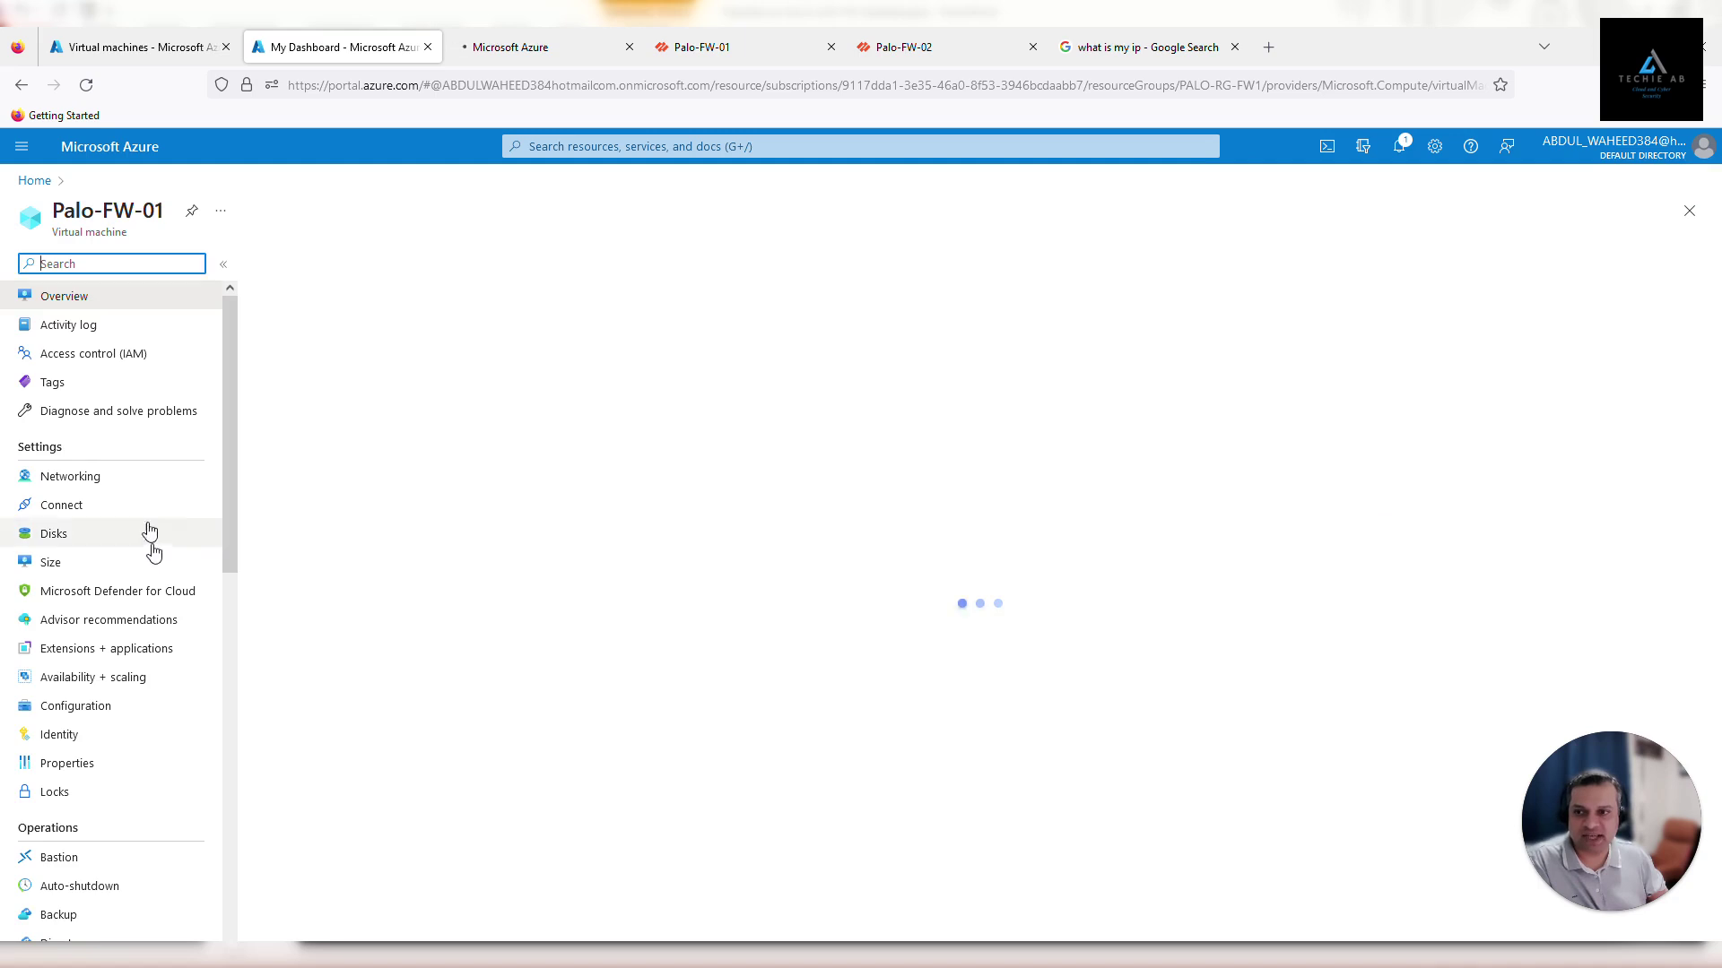
left_click(89, 482)
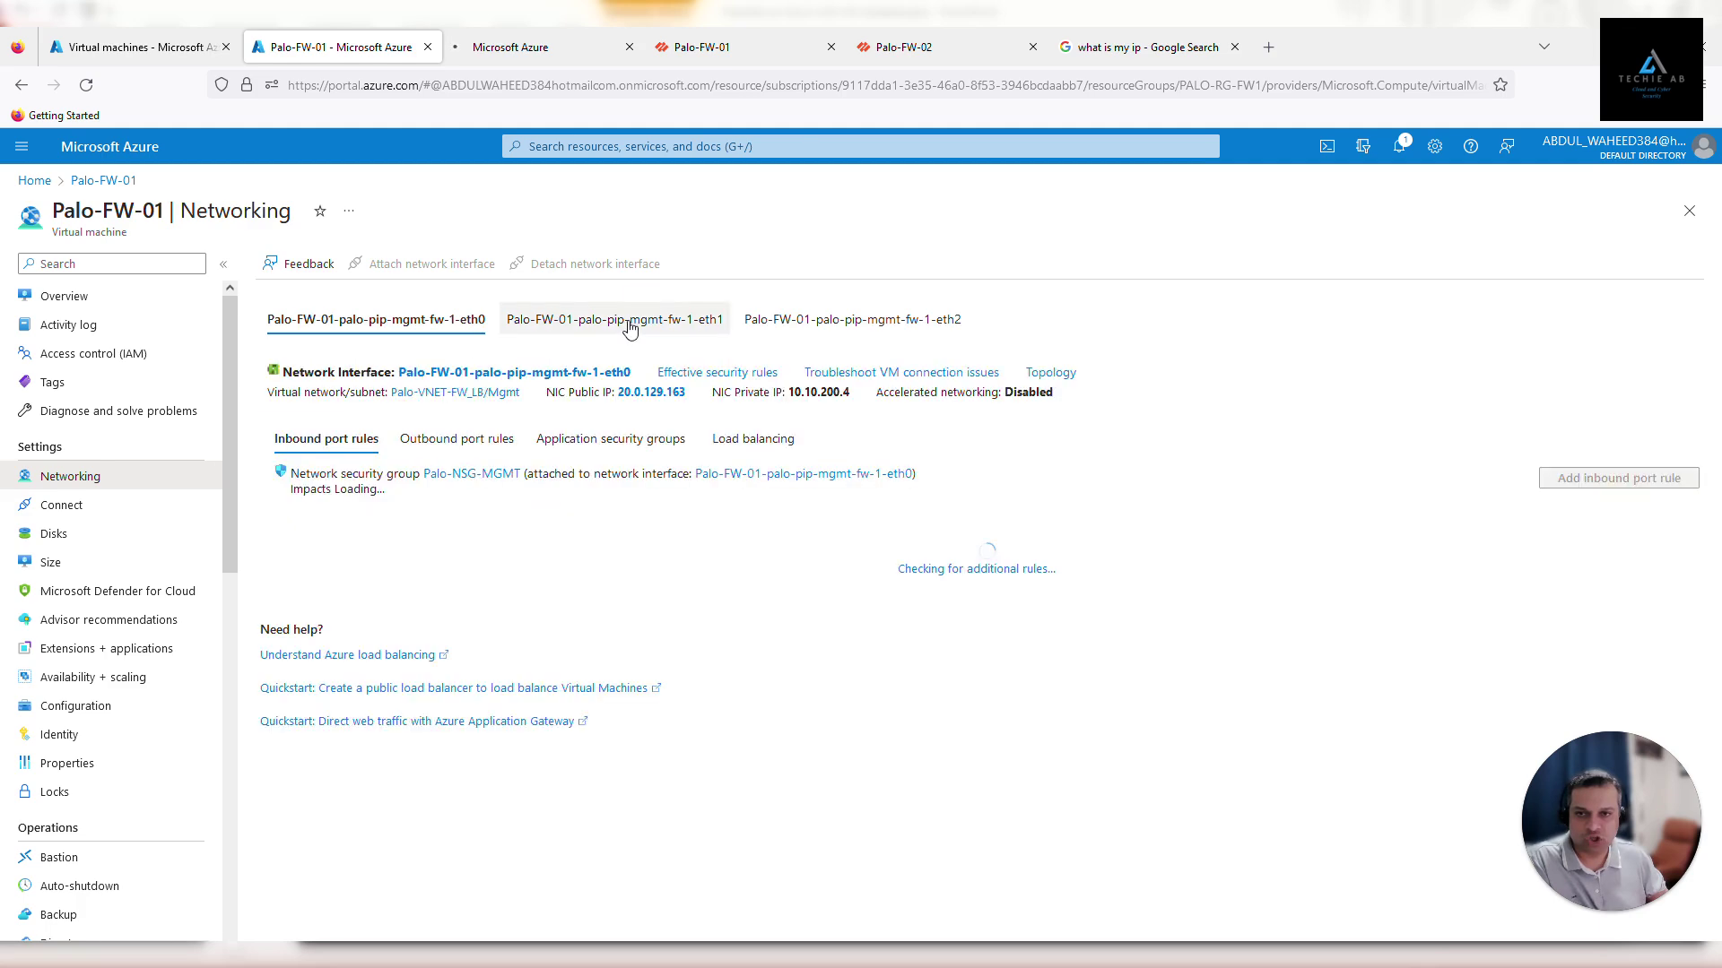
left_click(630, 328)
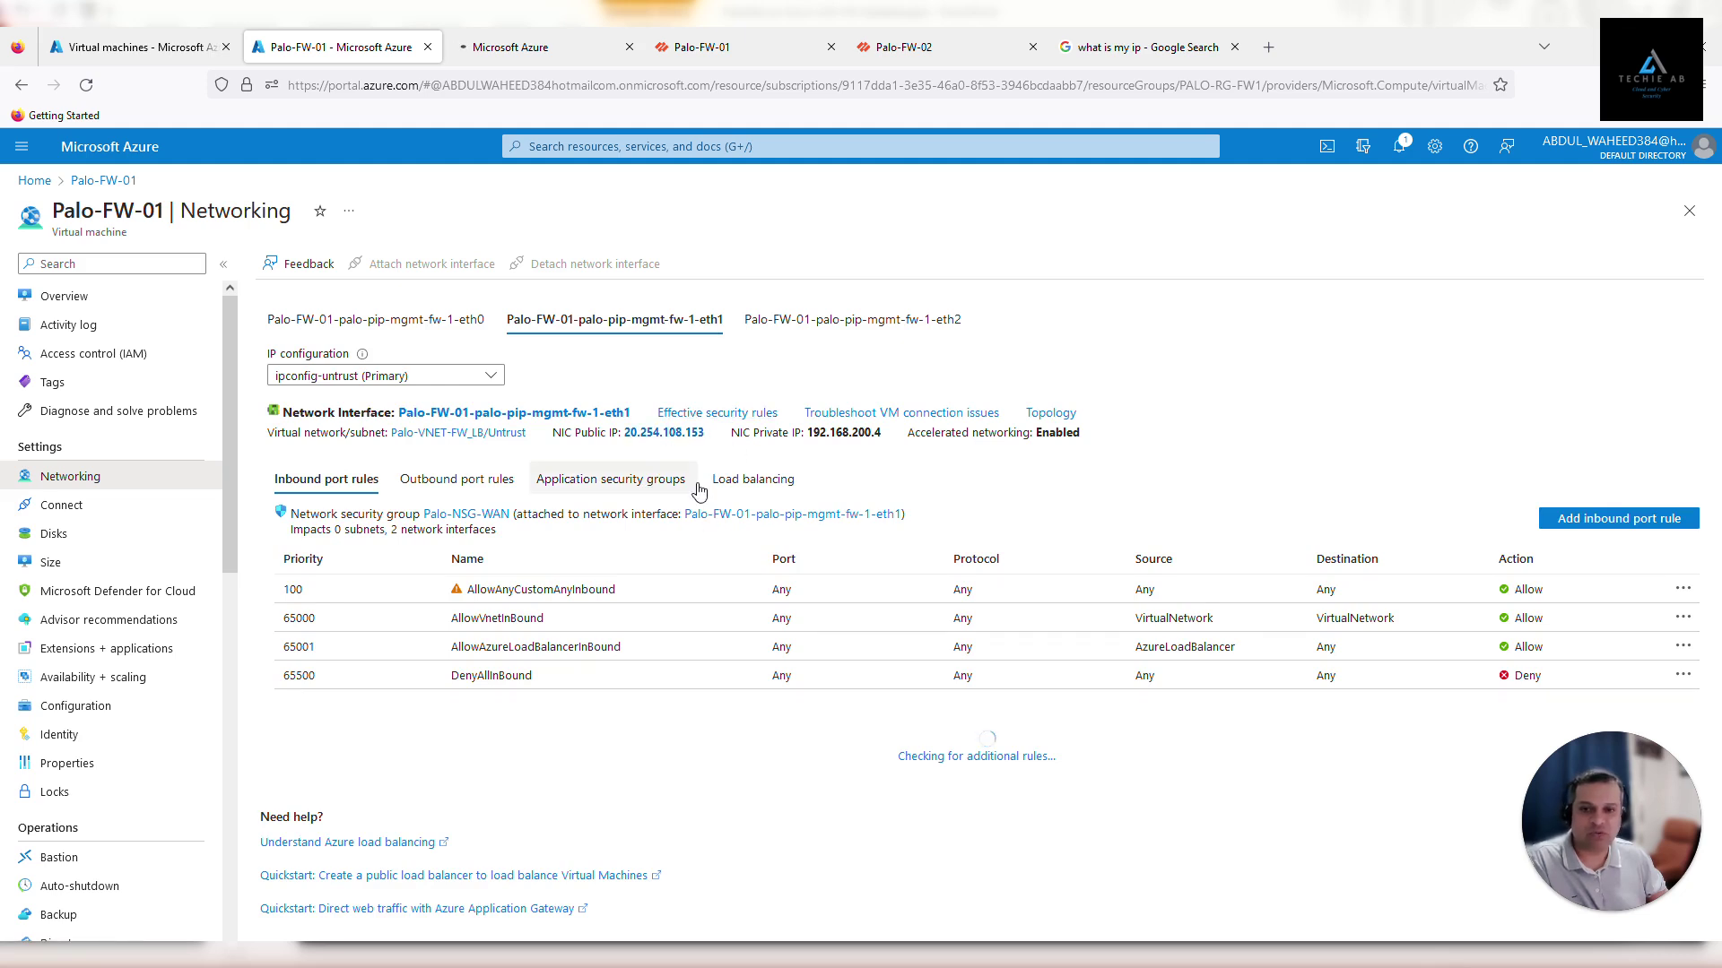
- Open the Palo-FW-02 virtual machine's networking settings and view the public IP of its eth1 untrust interface
left_click(527, 50)
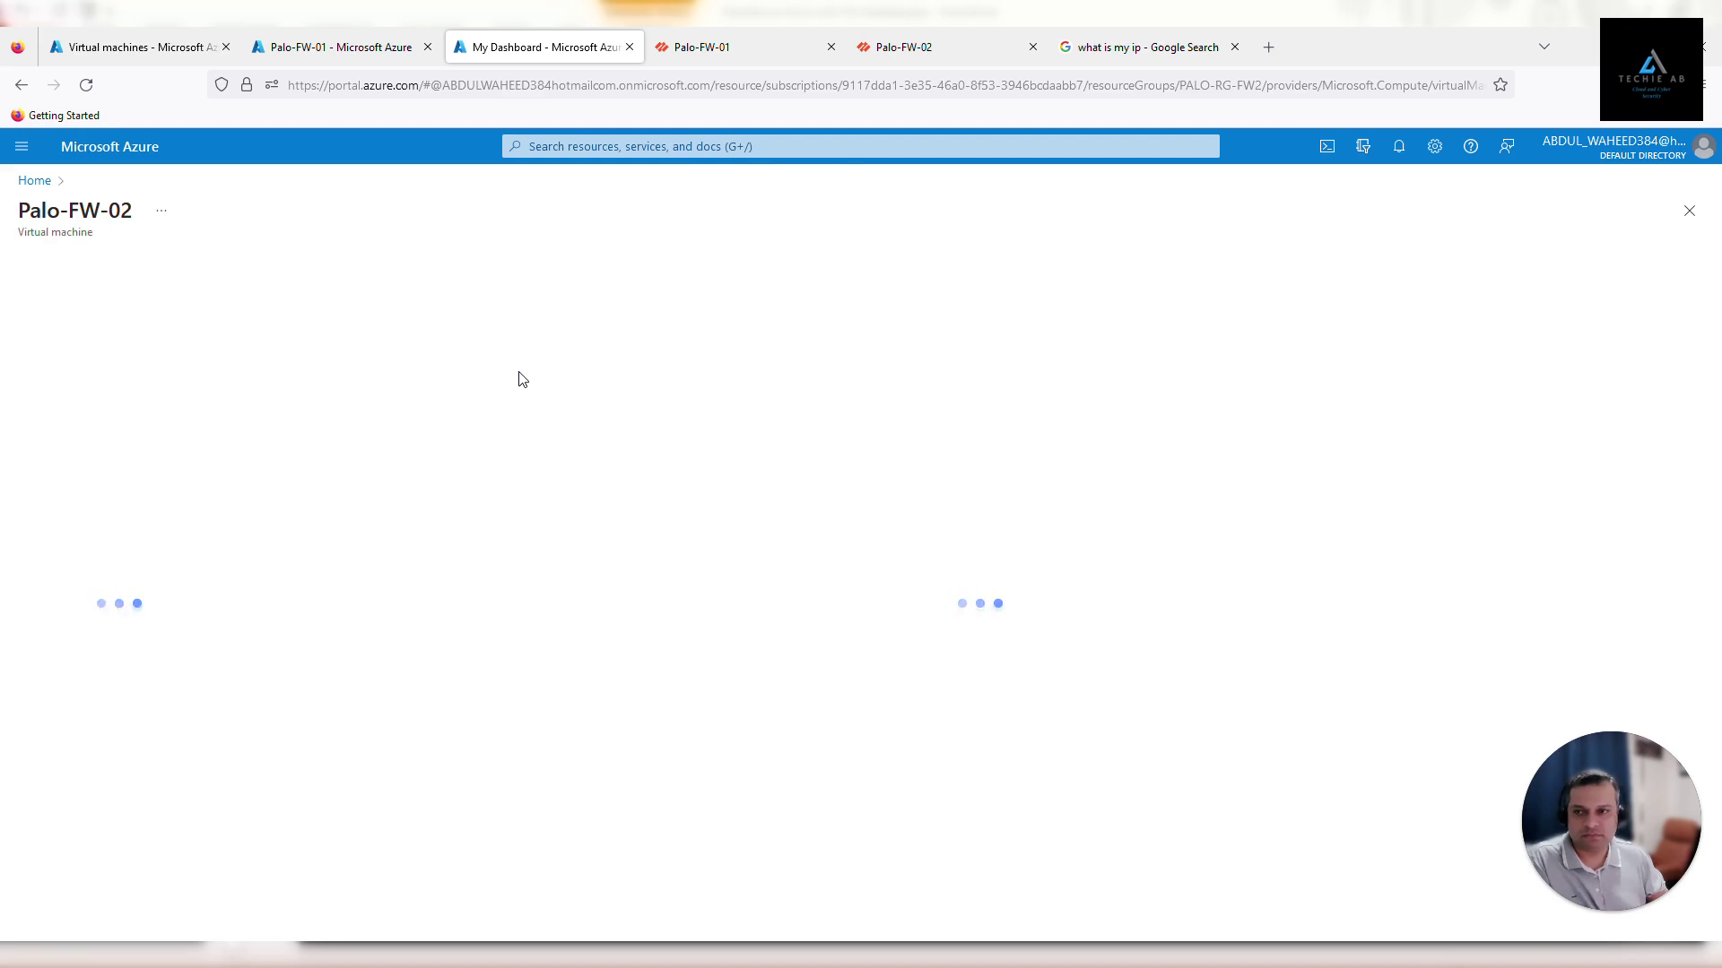
left_click(89, 476)
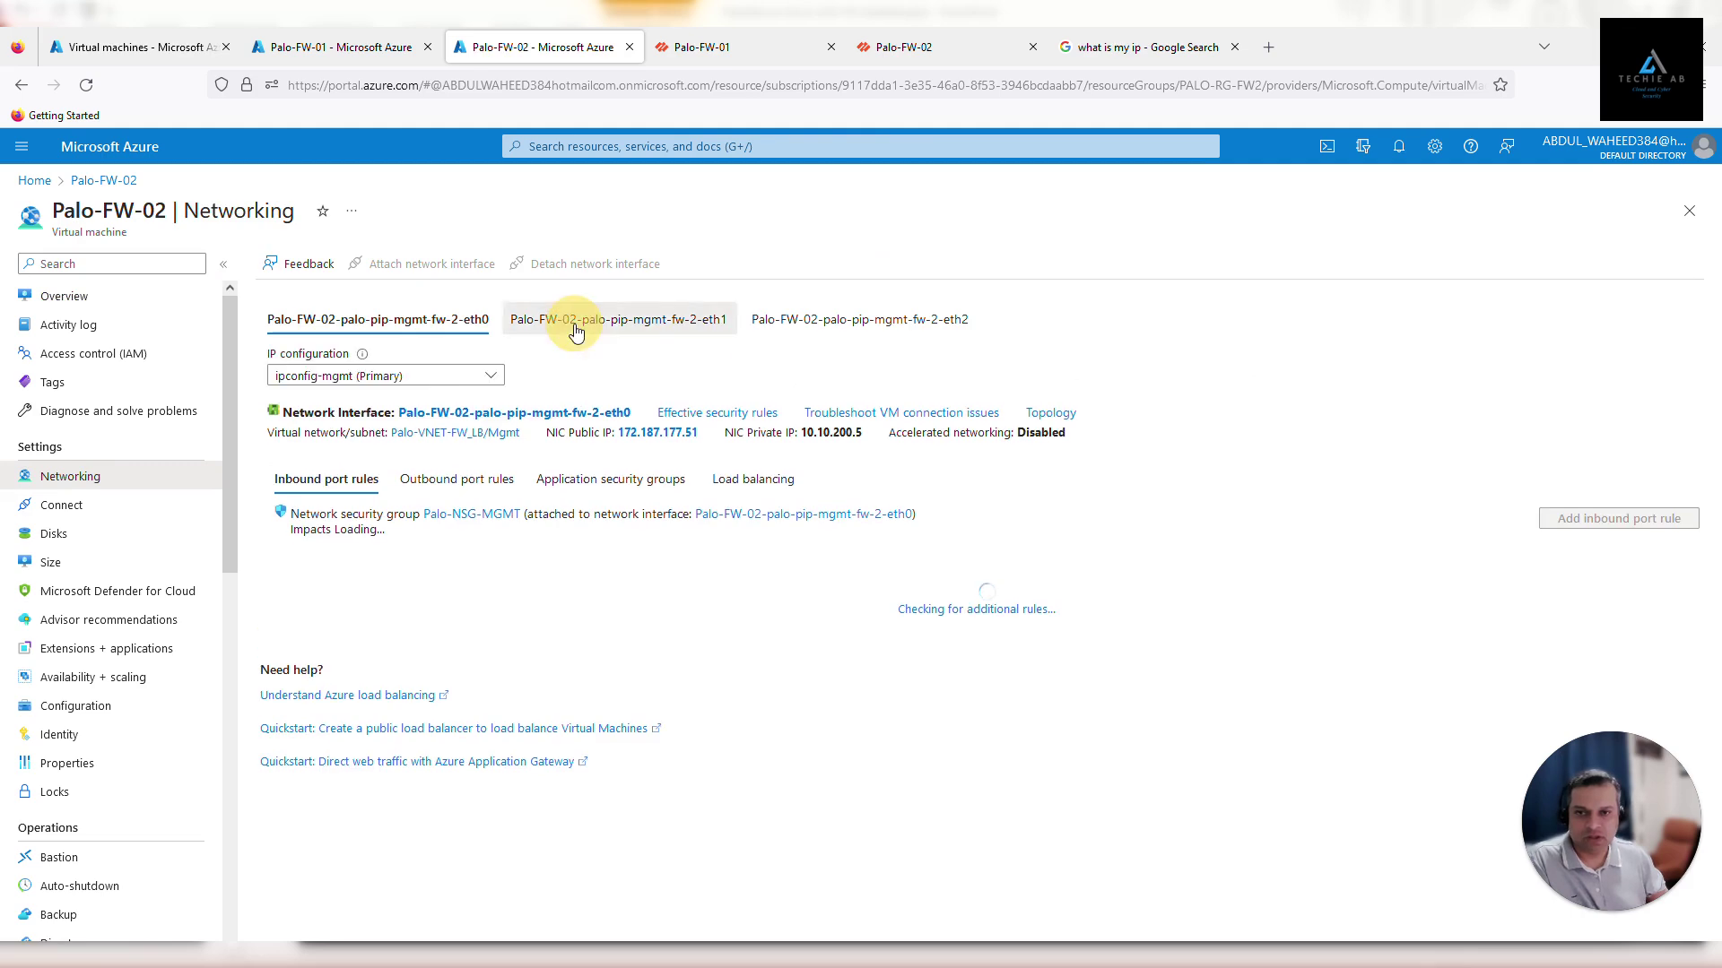
left_click(575, 327)
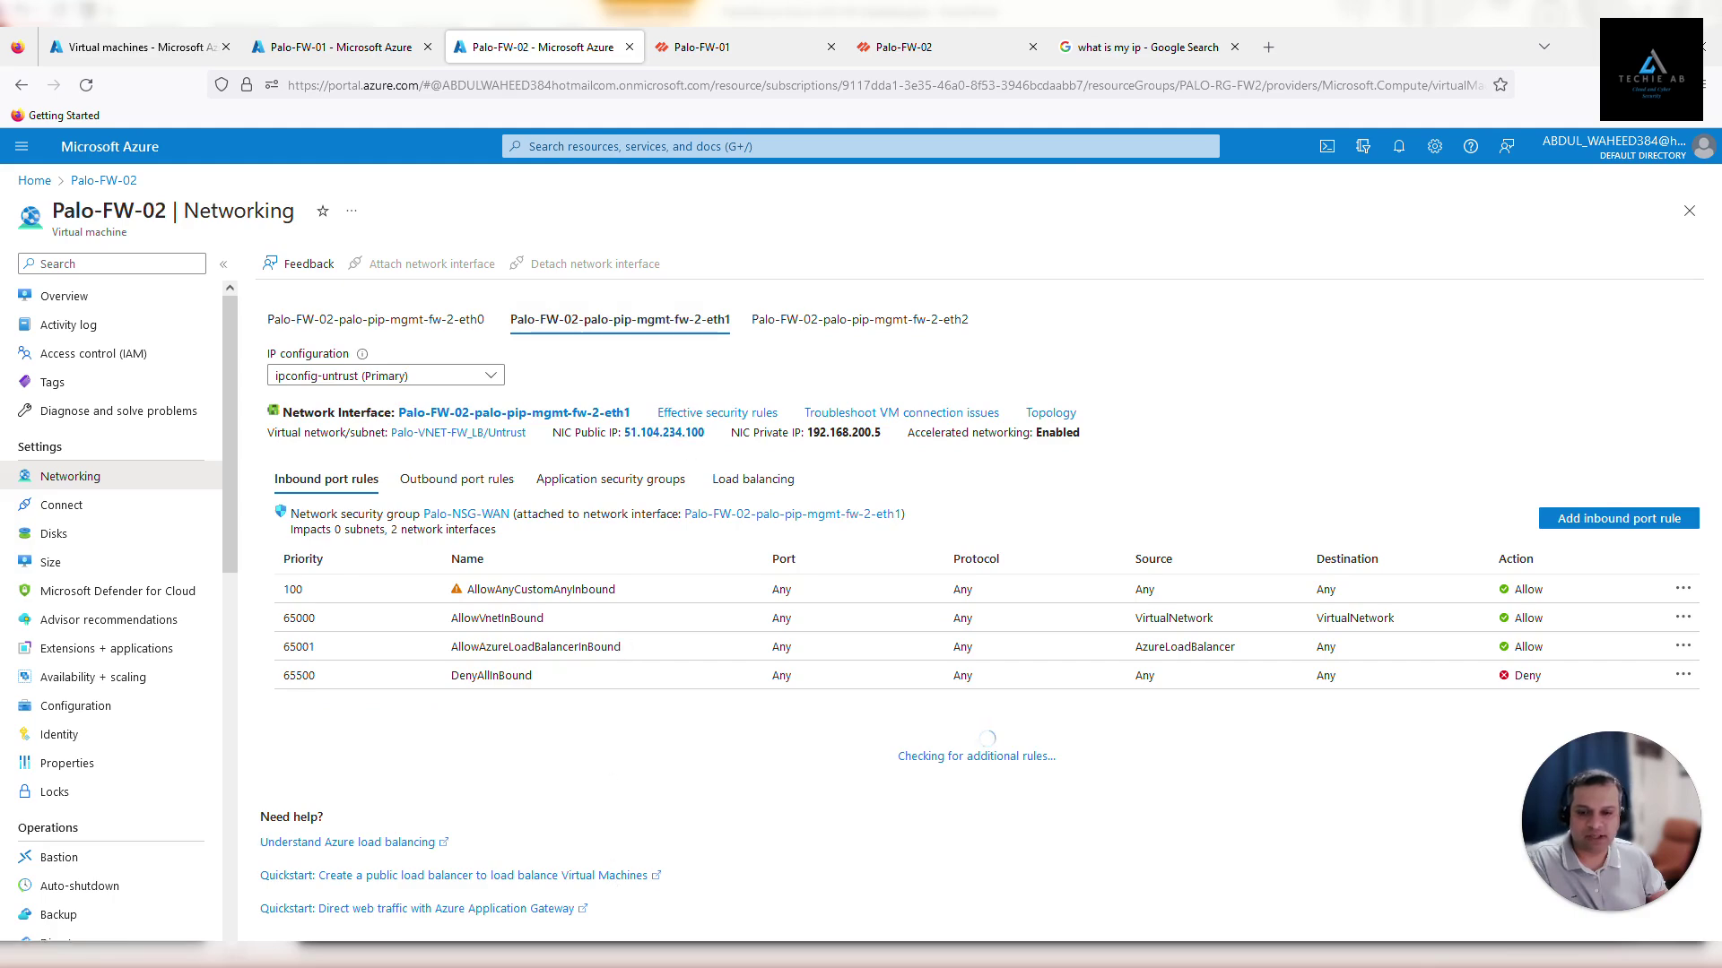
- Switch to the remote desktop session, reload the public IP search several times and accept the Bing cookie notice
key("alt+Tab")
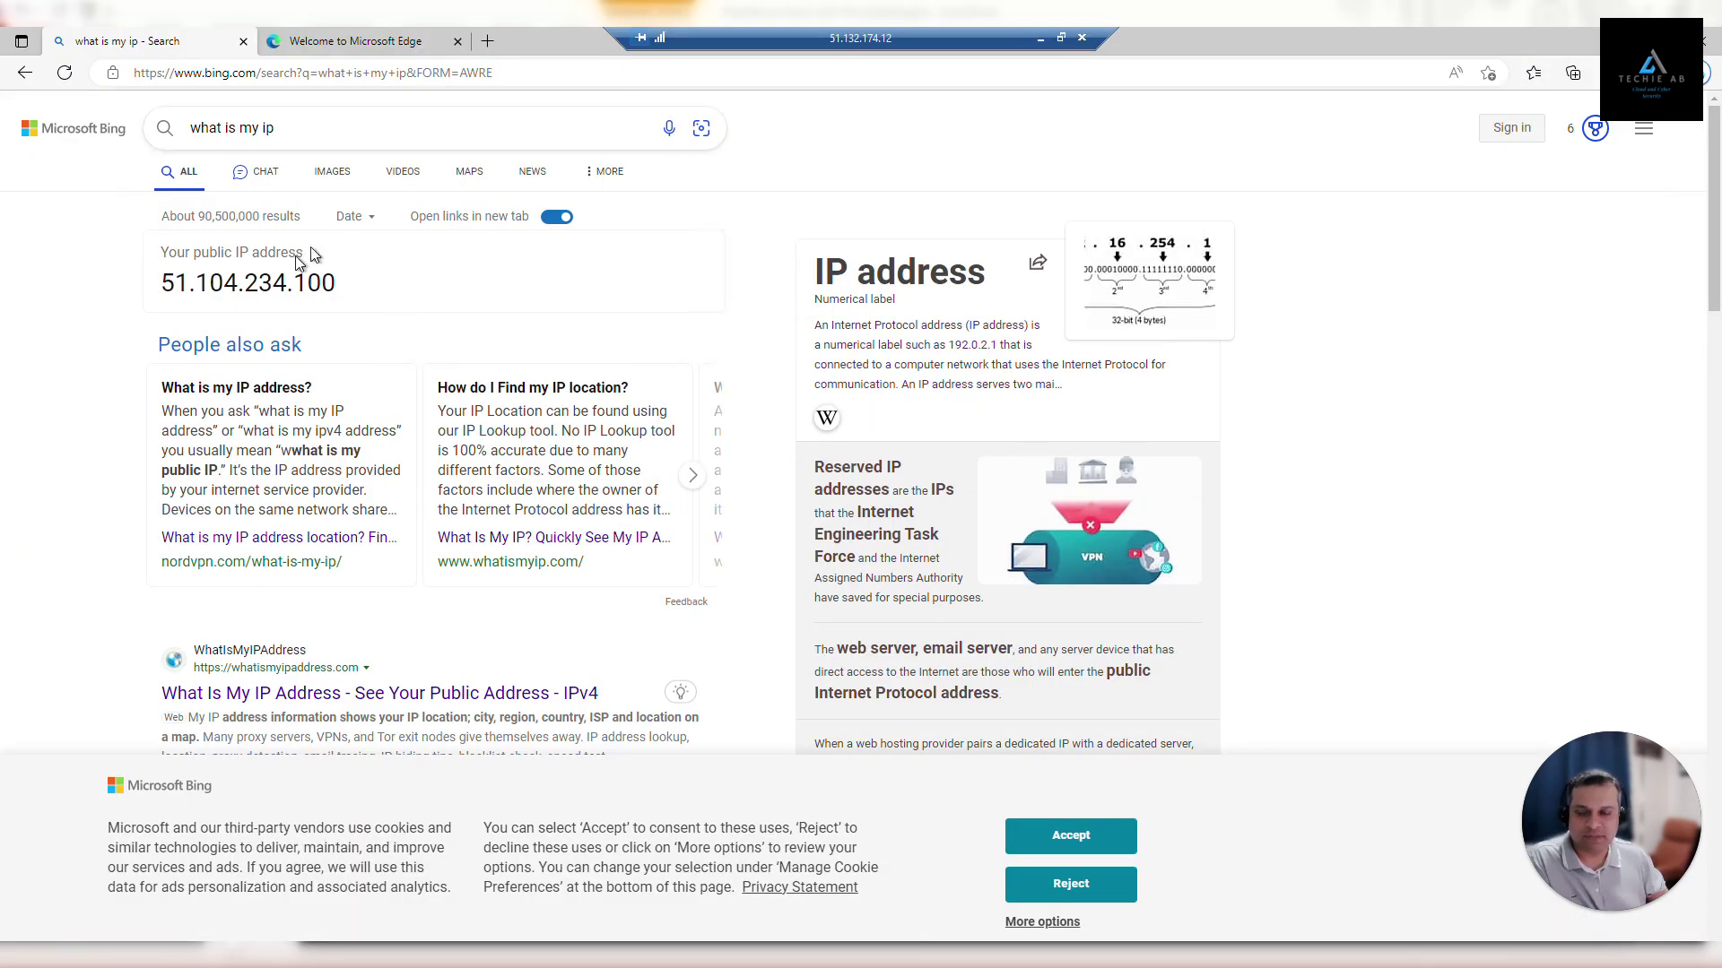
left_click(65, 75)
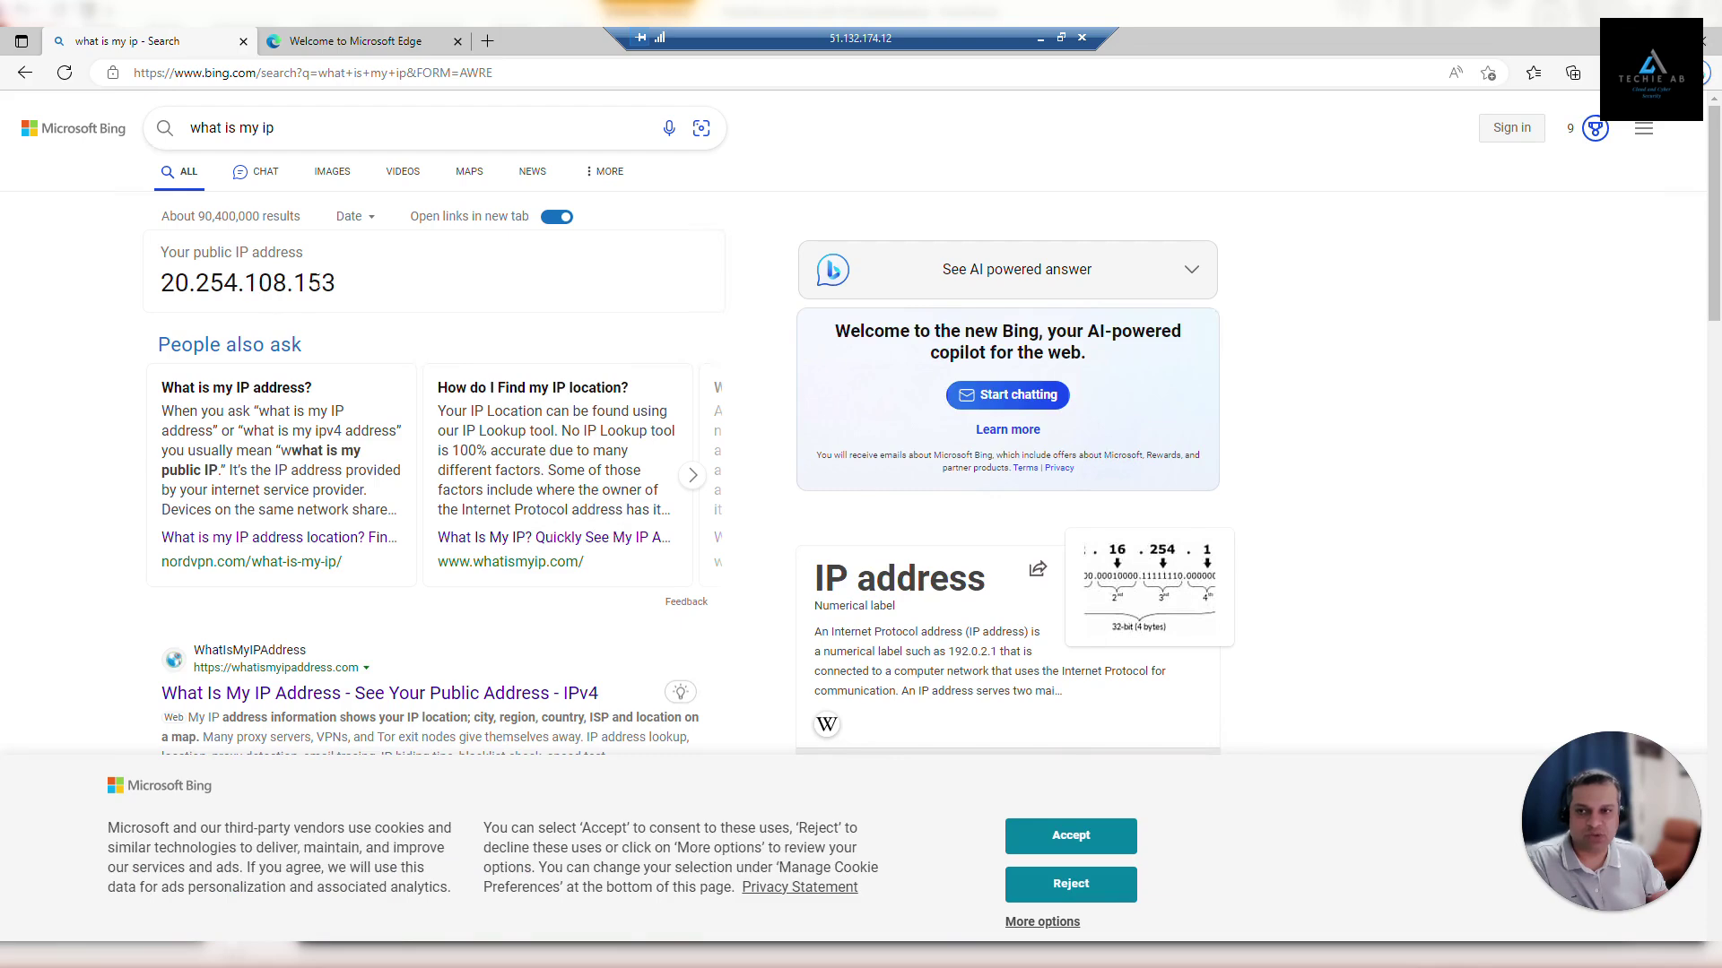
left_click(64, 73)
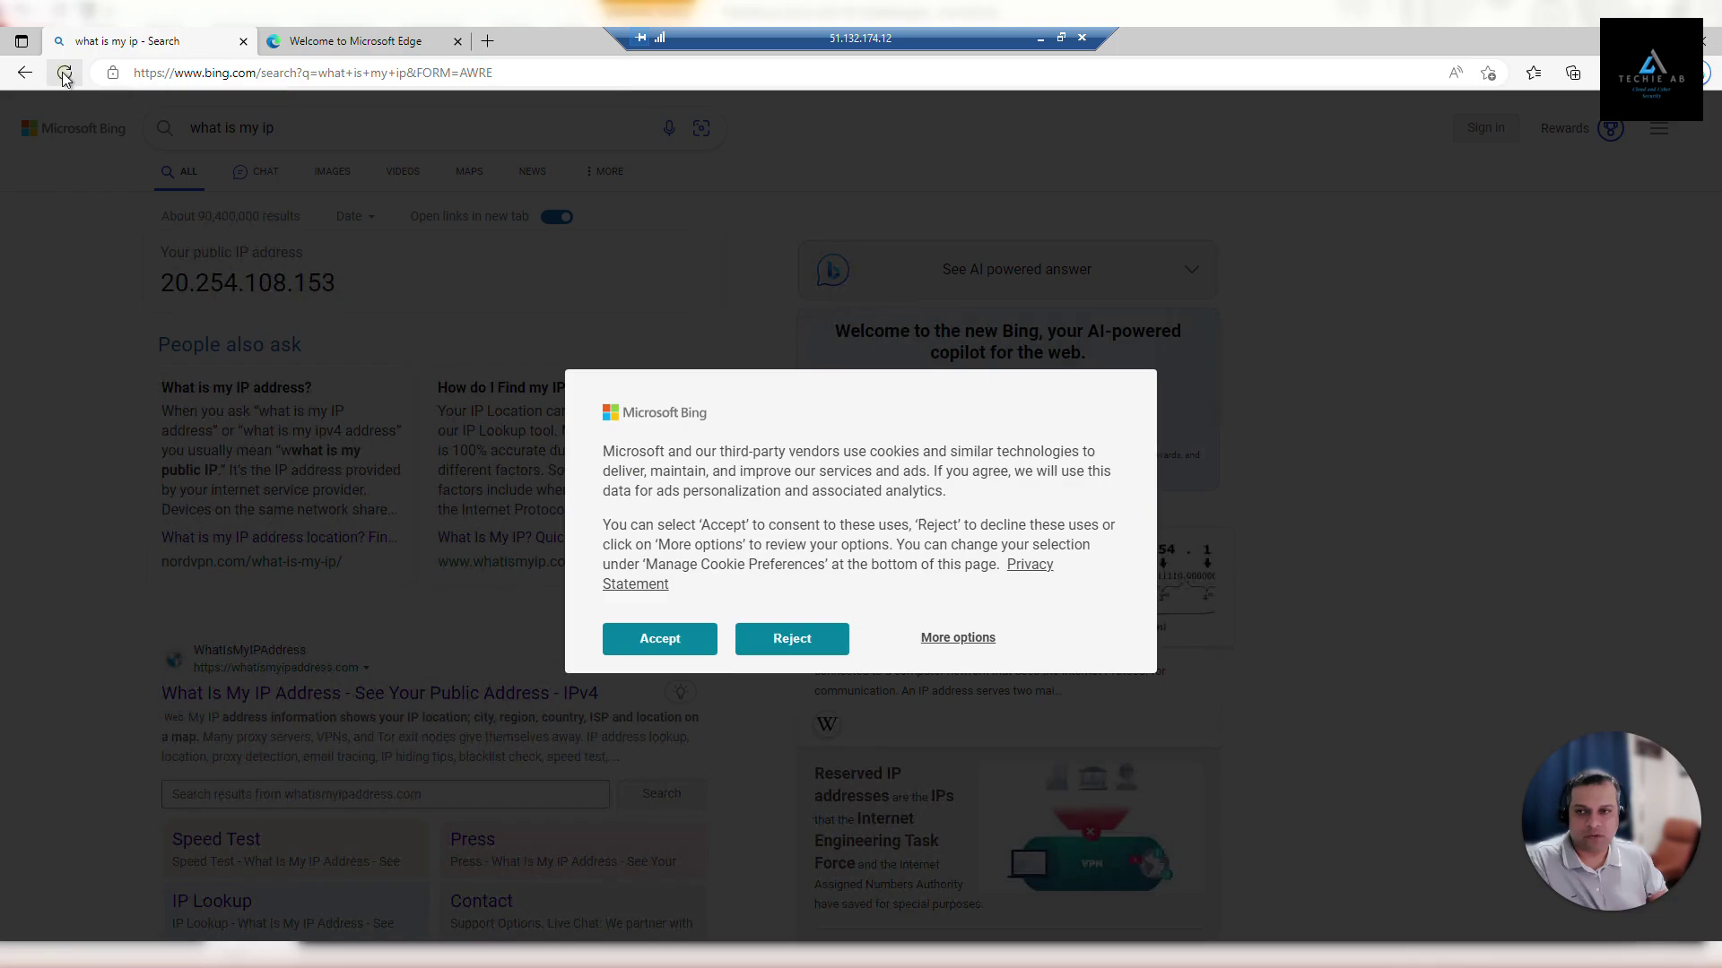
left_click(63, 76)
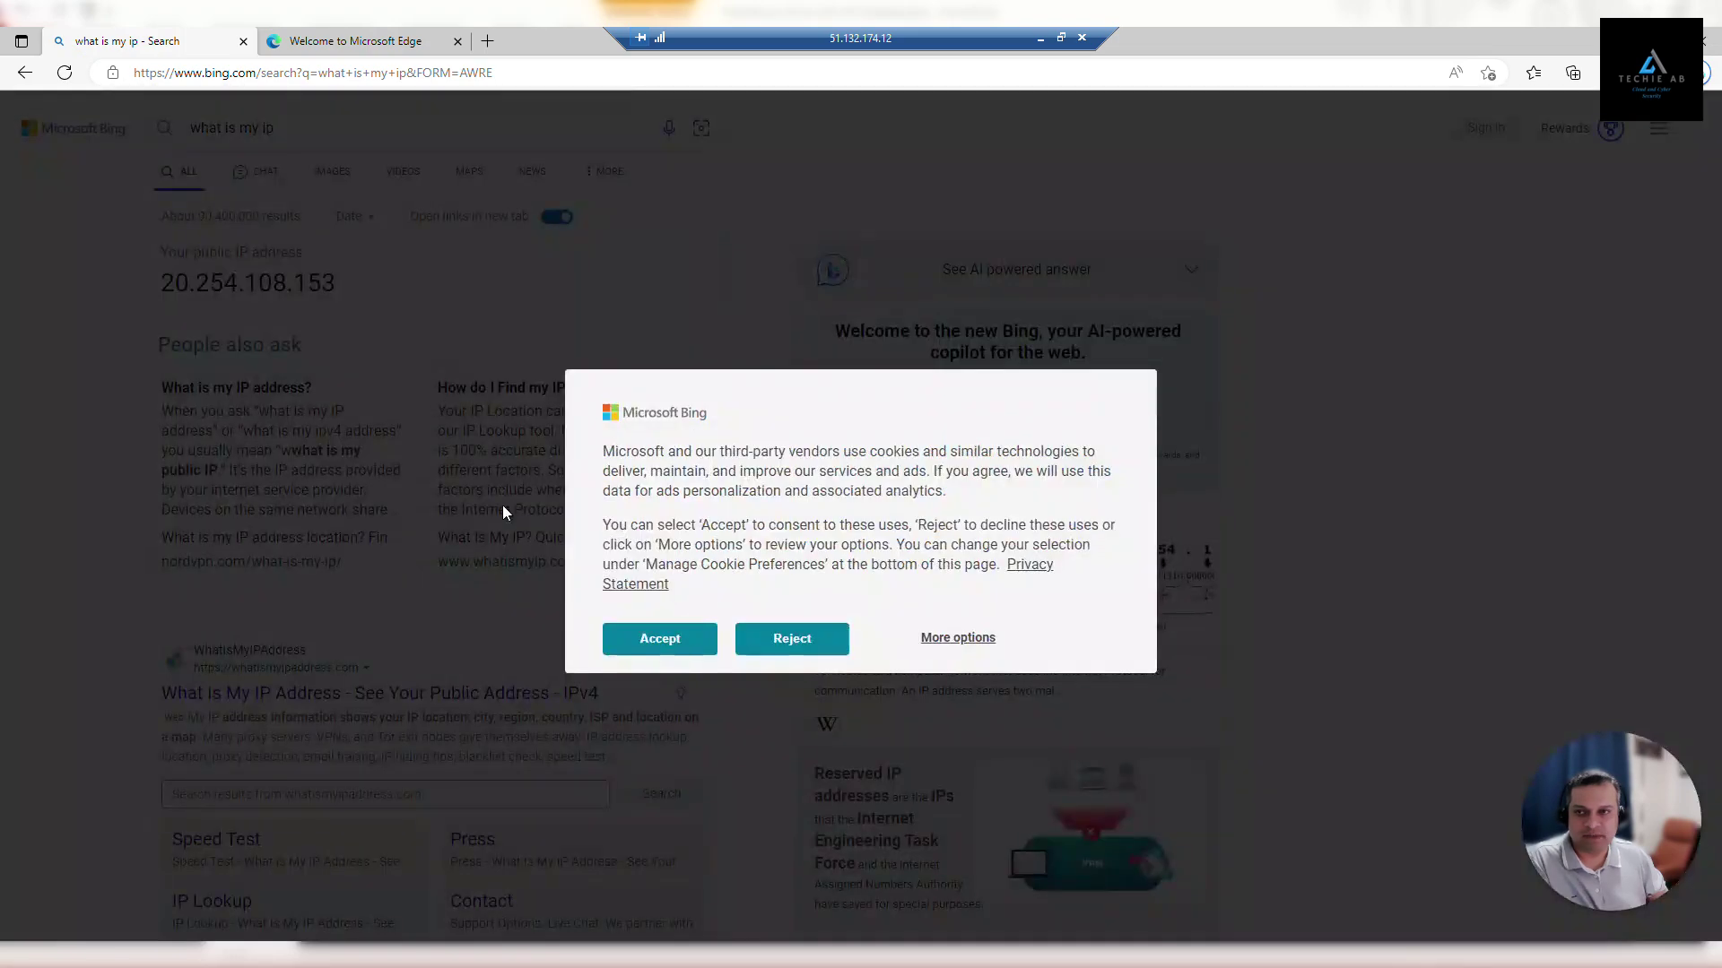
left_click(691, 644)
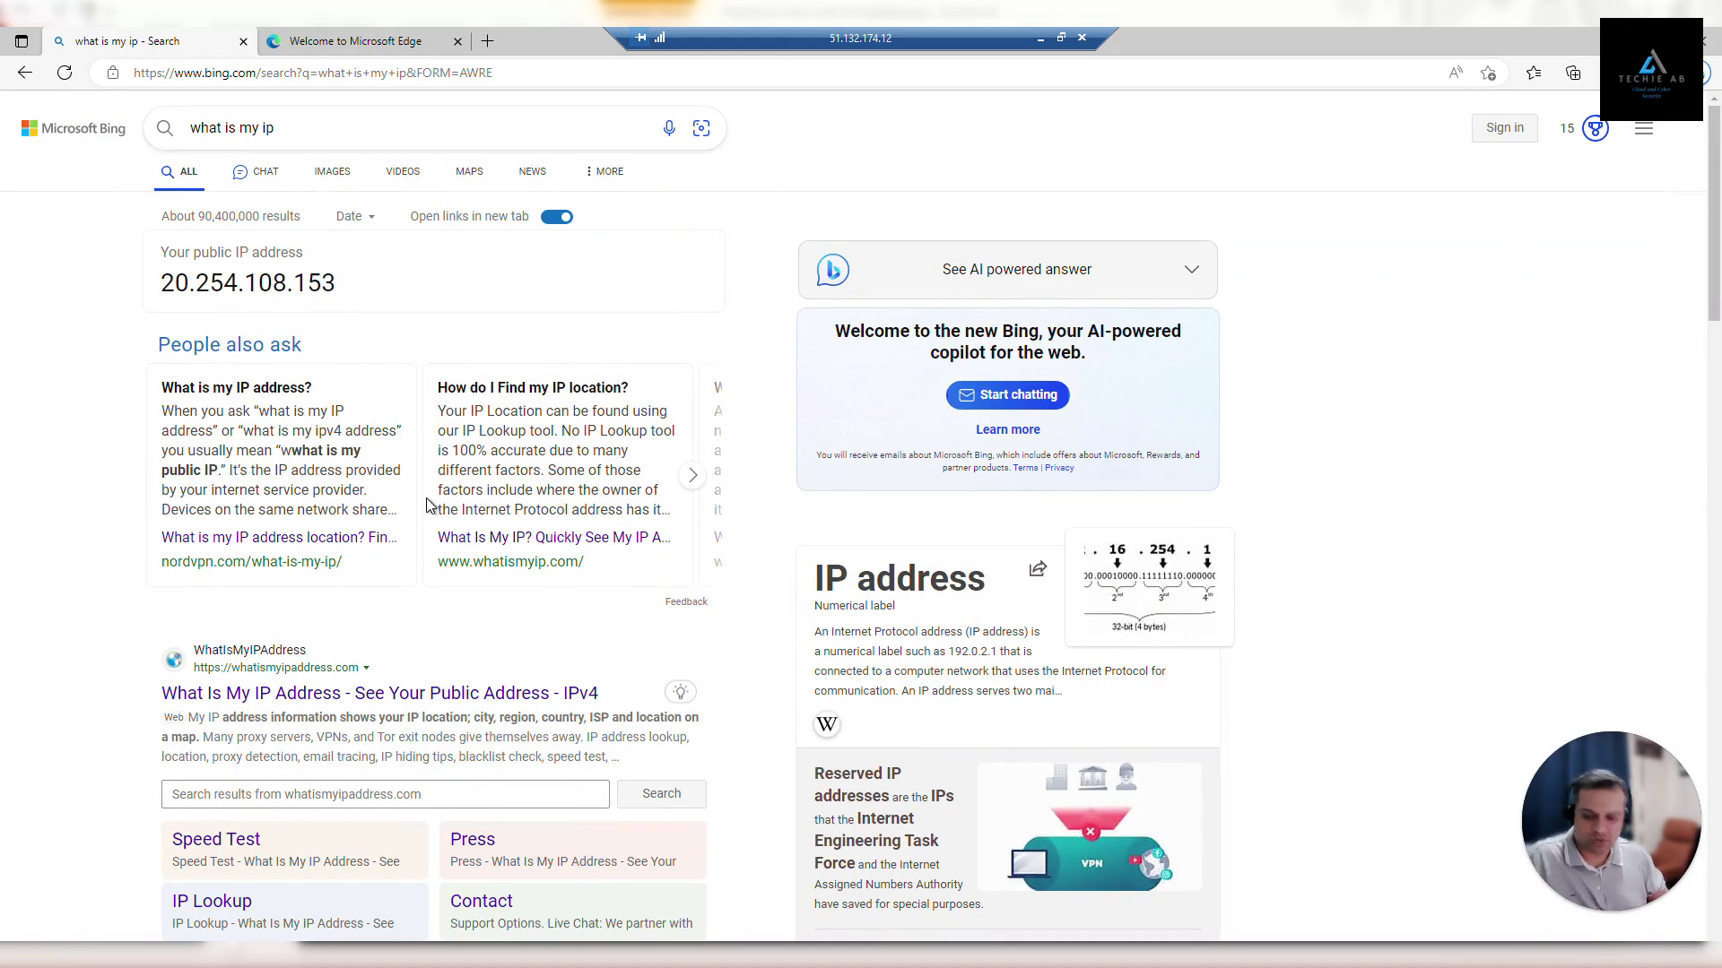
- Start a continuous ping to yahoo.com from a command prompt on the remote machine and move its window clear of the public IP result
key("super+r")
type("cmd")
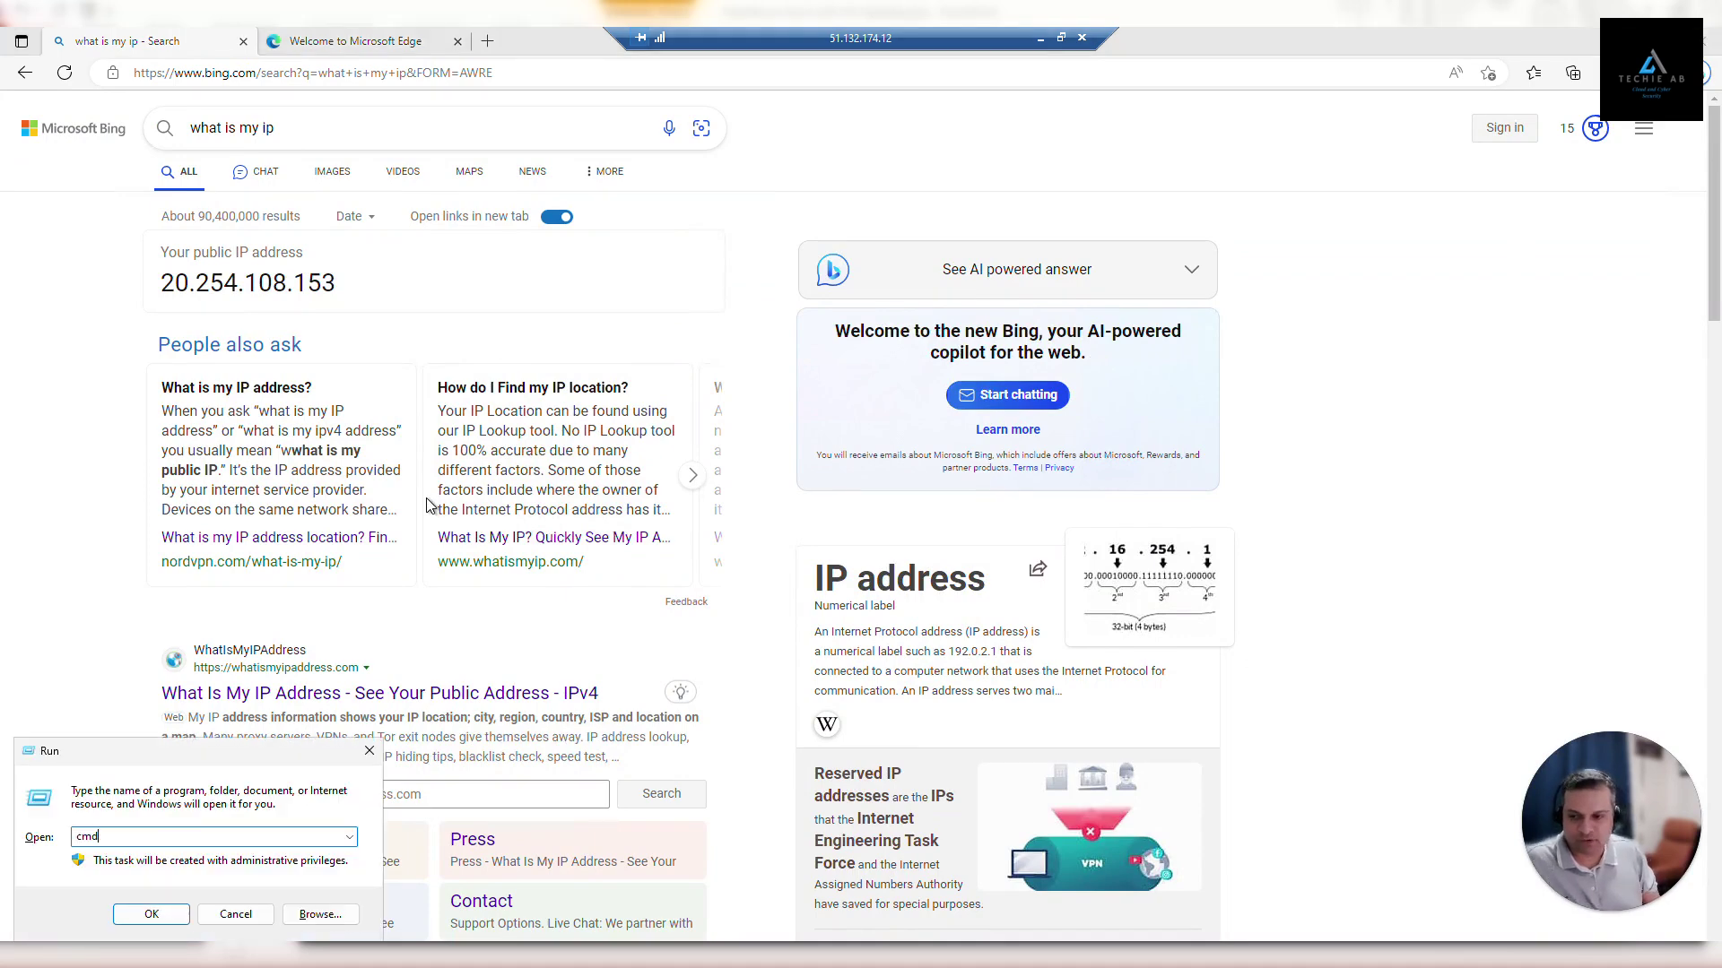
key("Return")
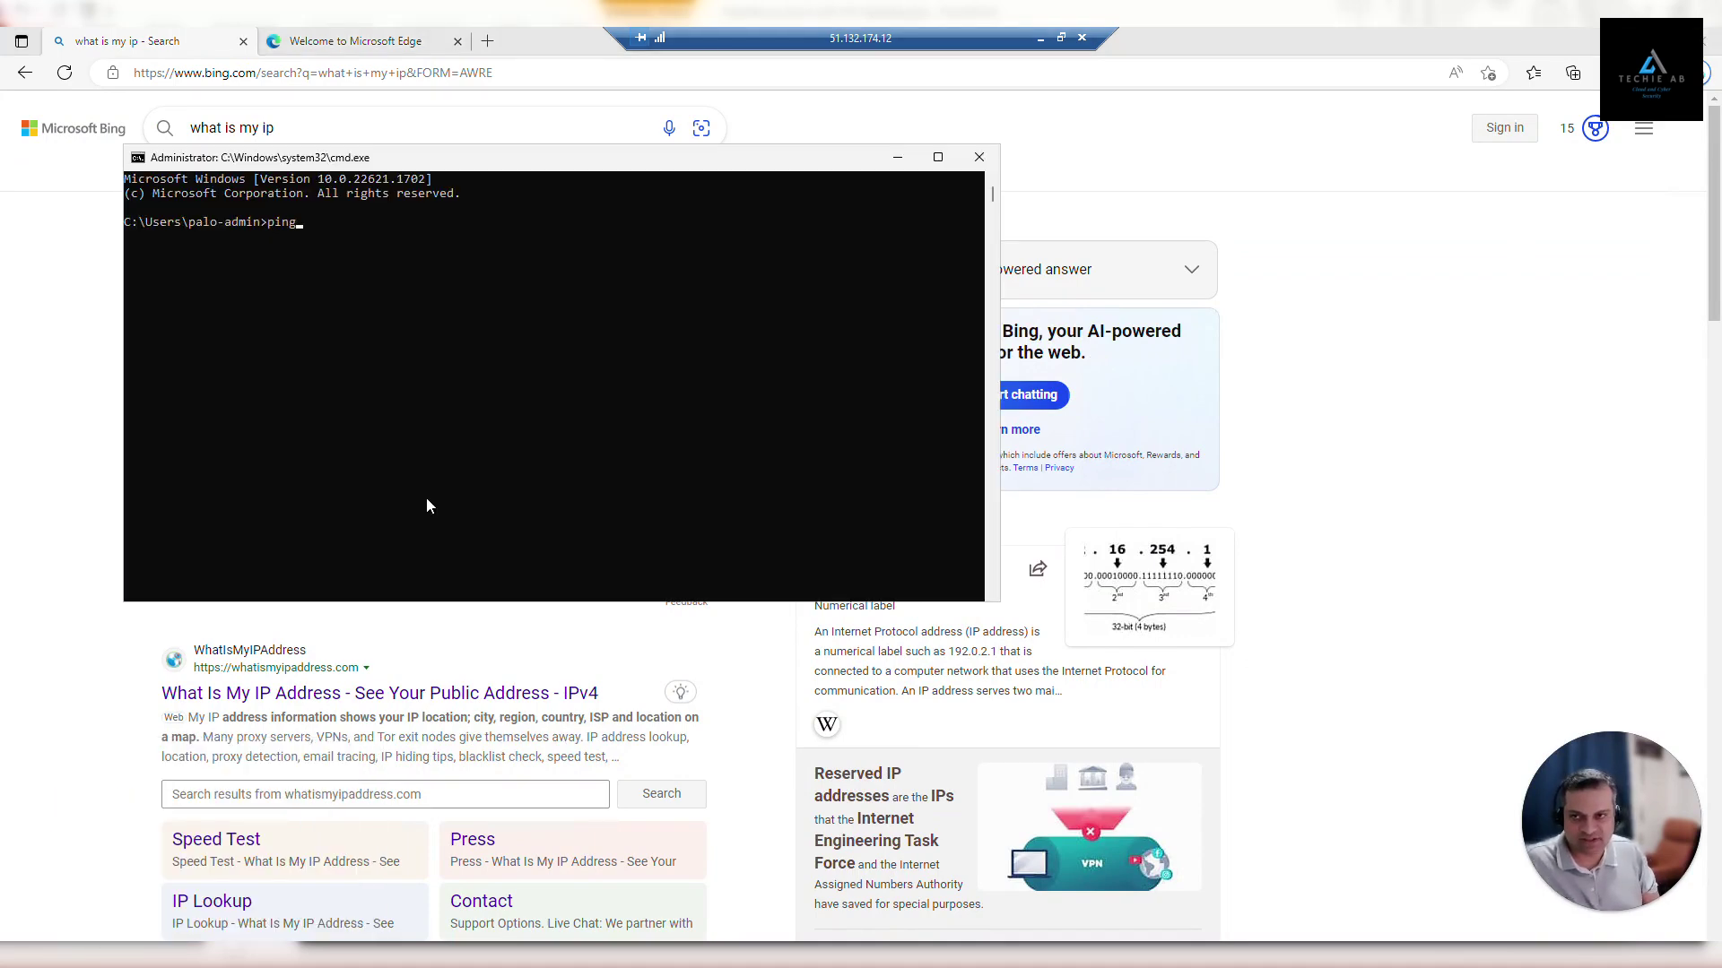
type("ping yahoo.co")
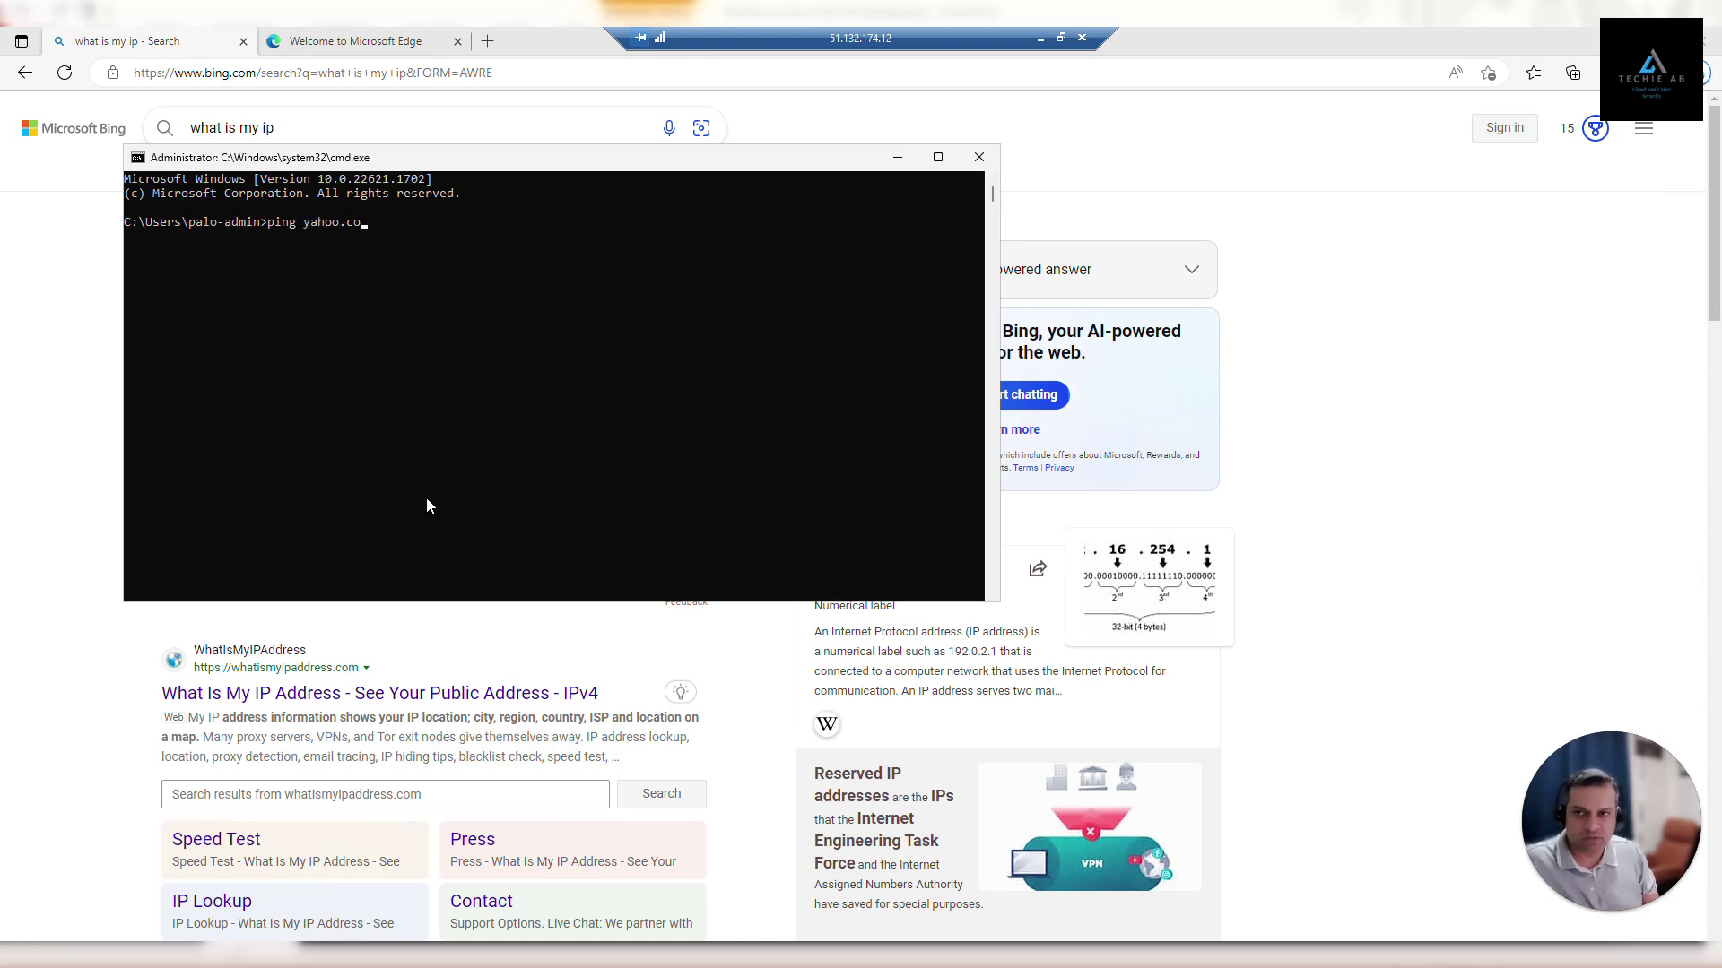
type("m -t")
key("Return")
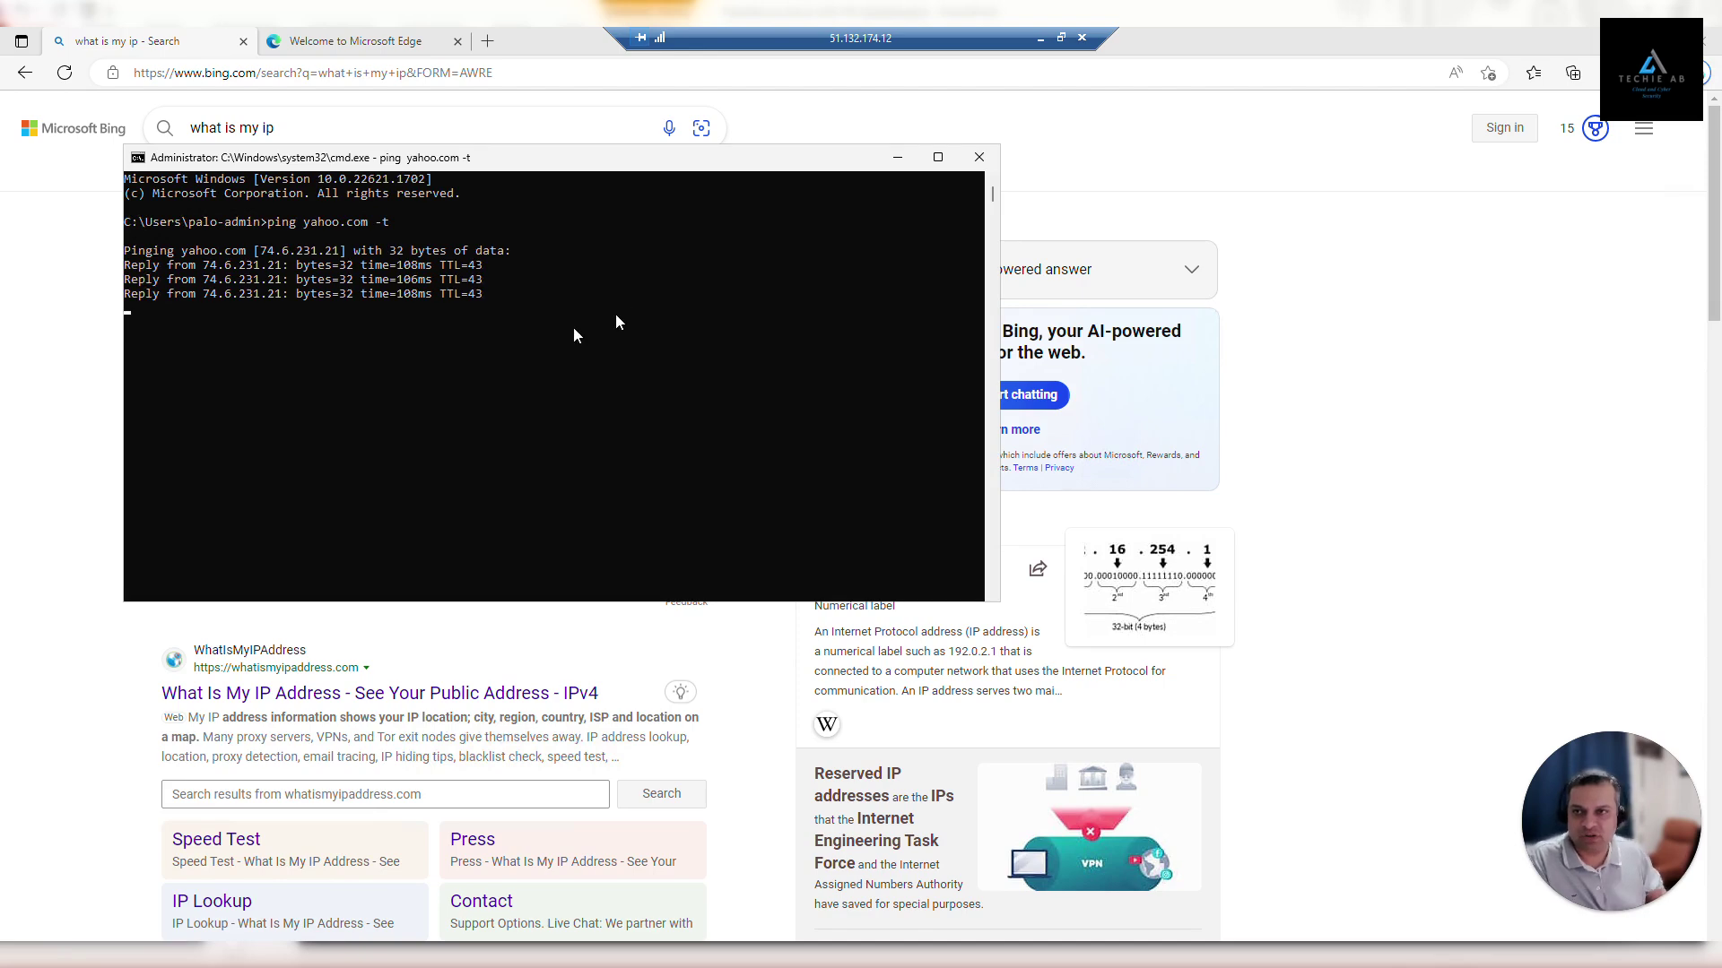
left_click_drag(453, 170, 882, 206)
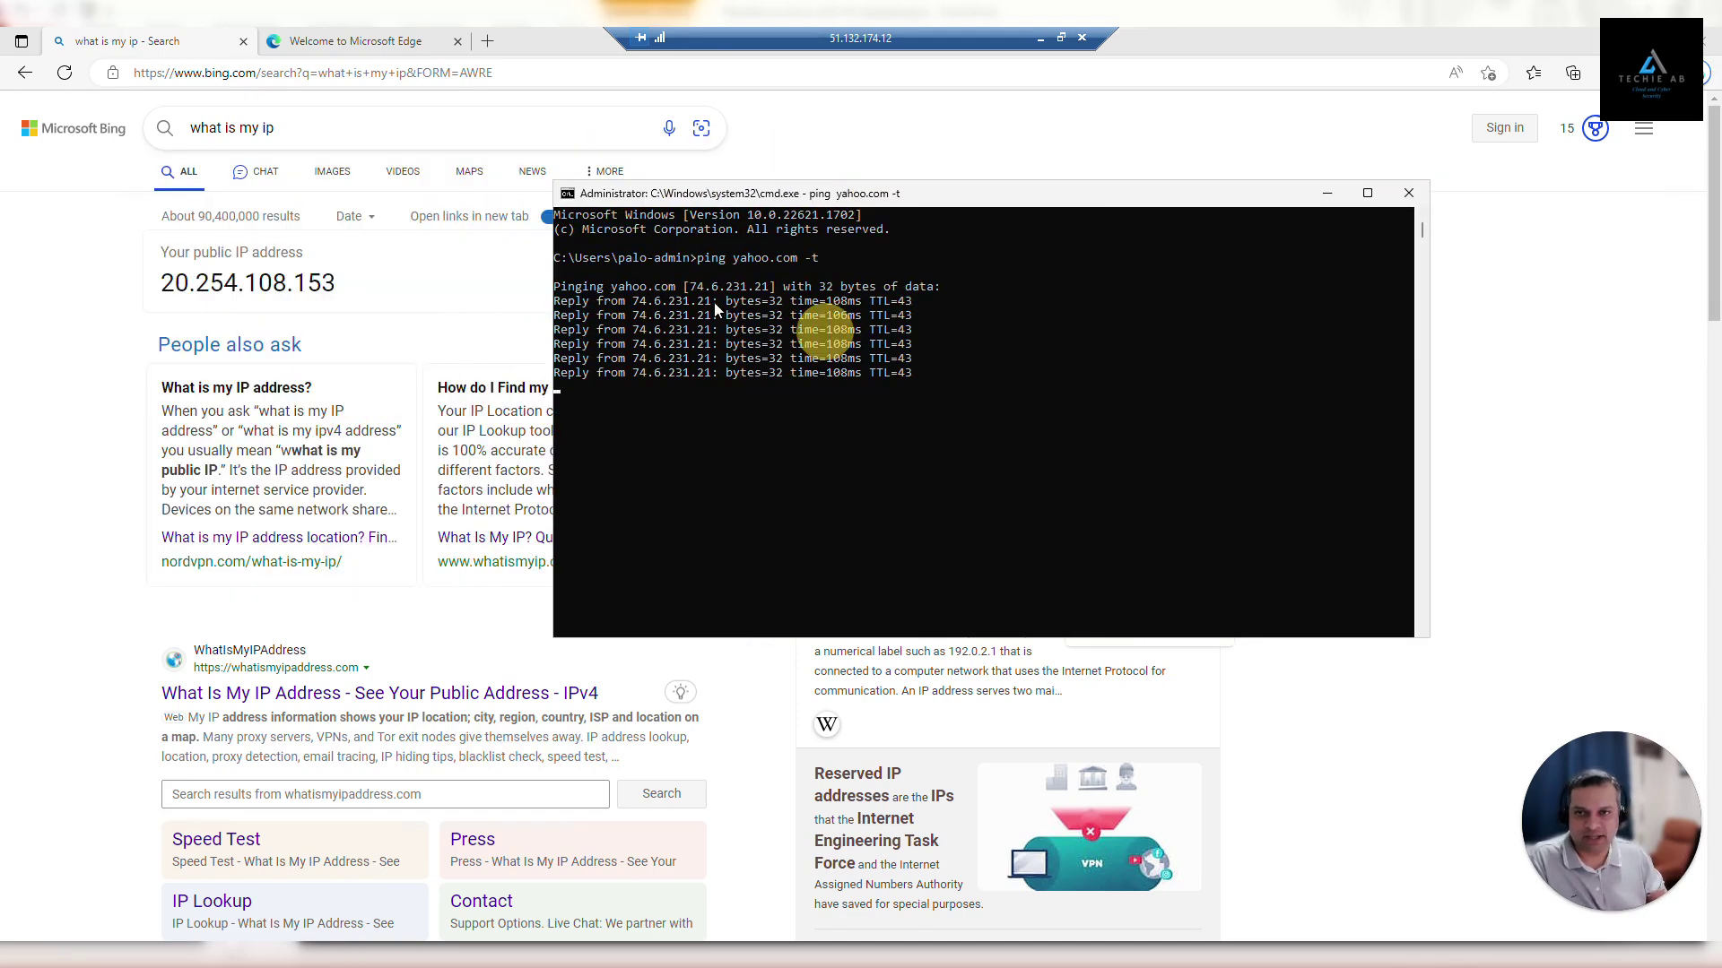
left_click(61, 75)
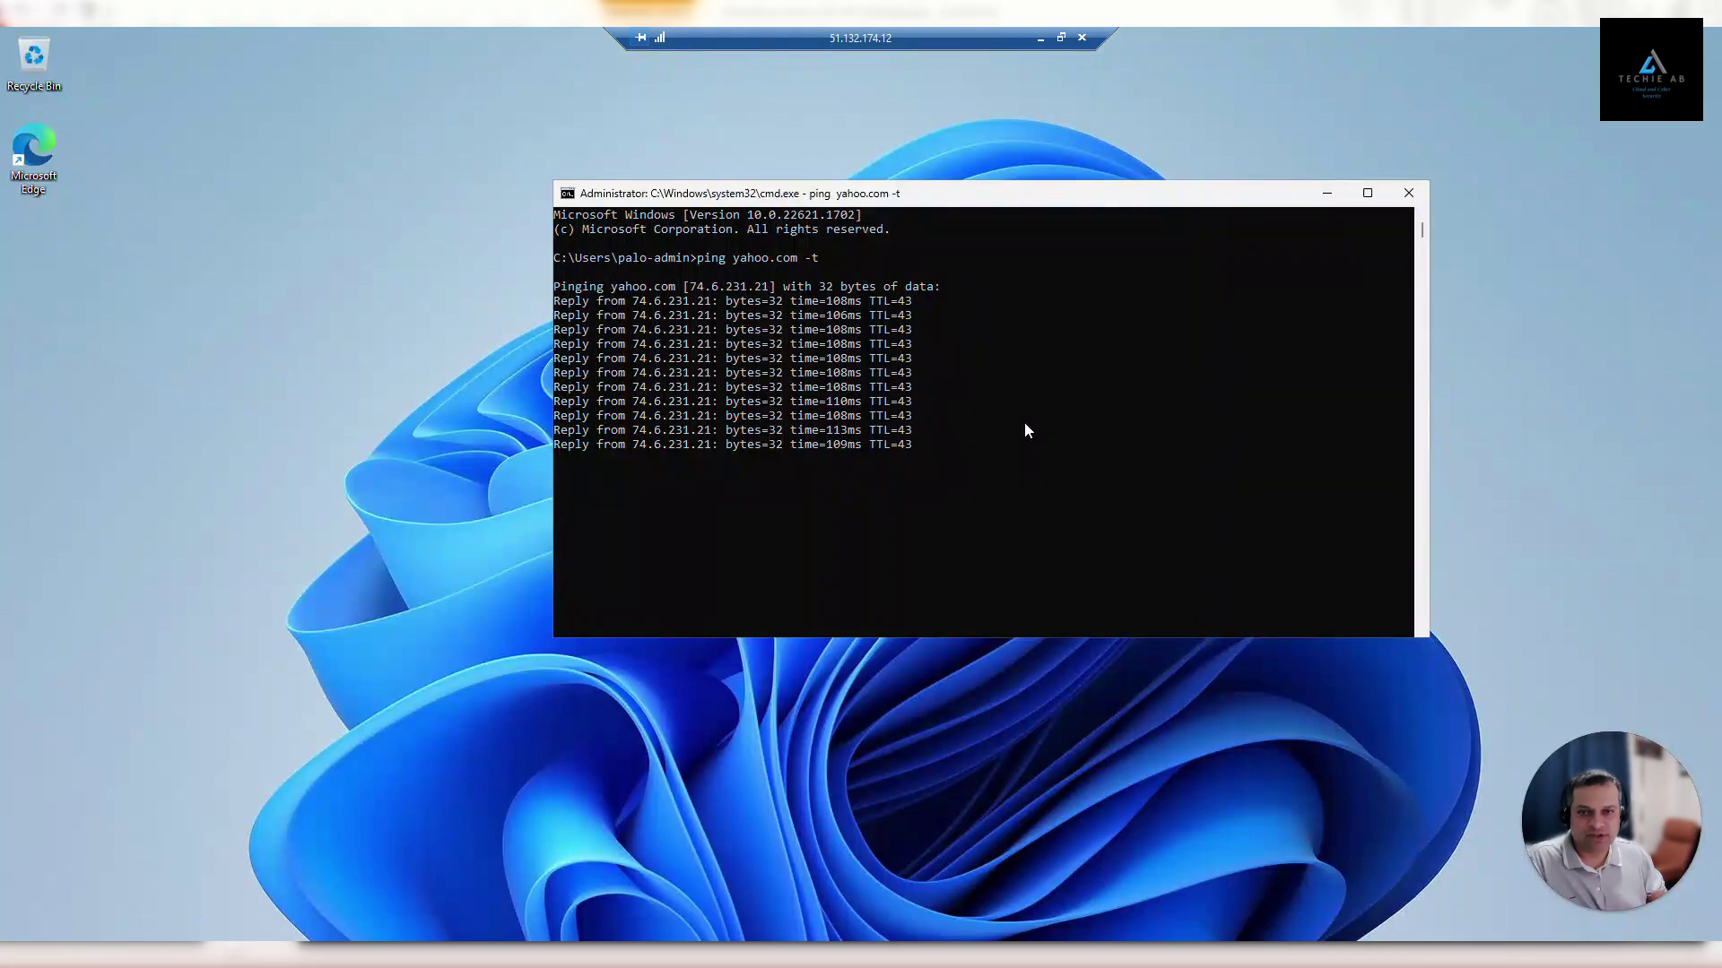
- Minimize the remote desktop session and open the backend pools of the Palo-LB-Int-01 load balancer in the Azure portal
left_click(1037, 38)
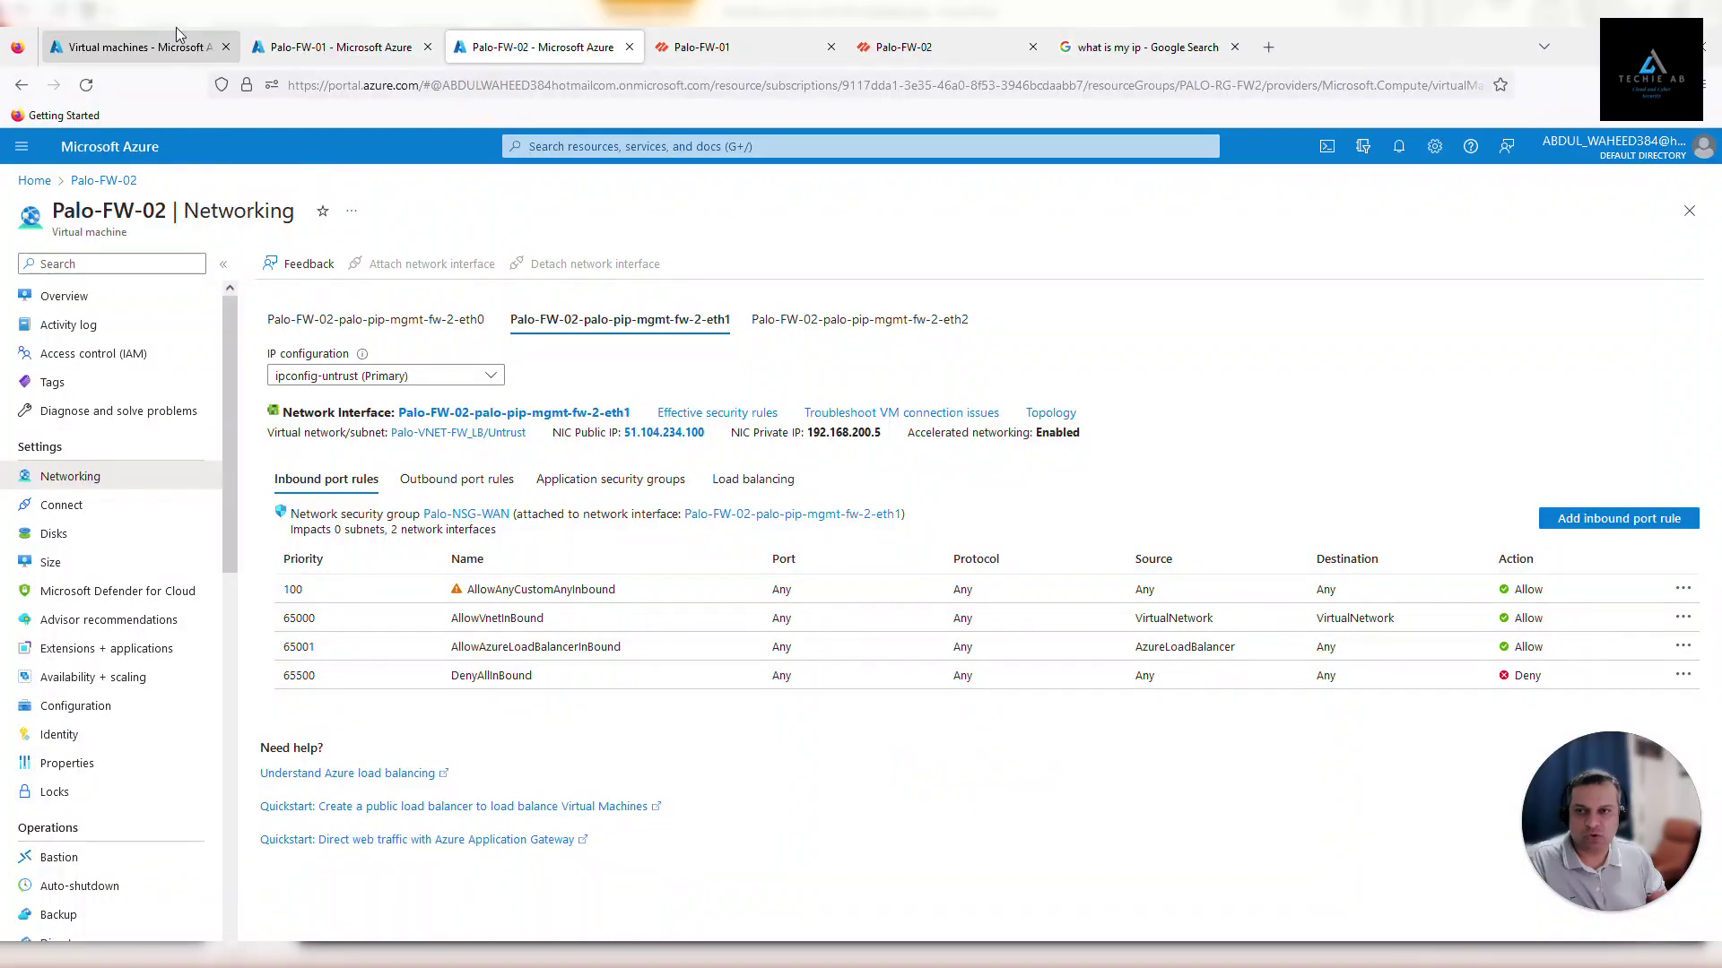
left_click(159, 52)
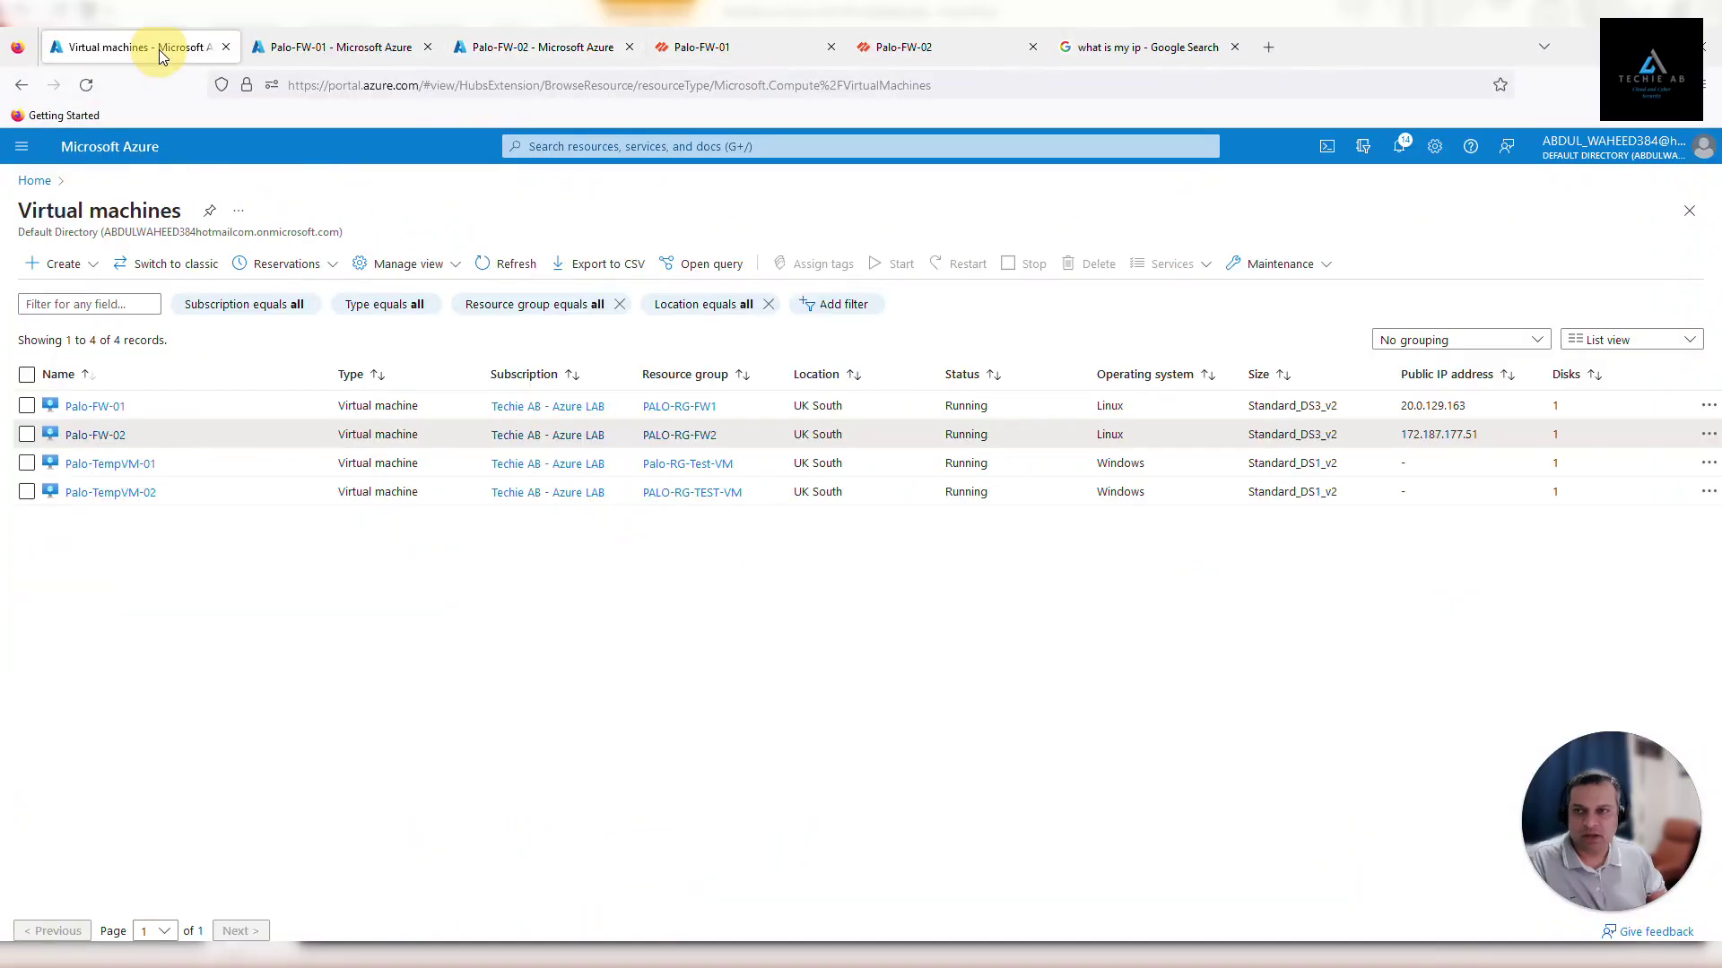
left_click(125, 147)
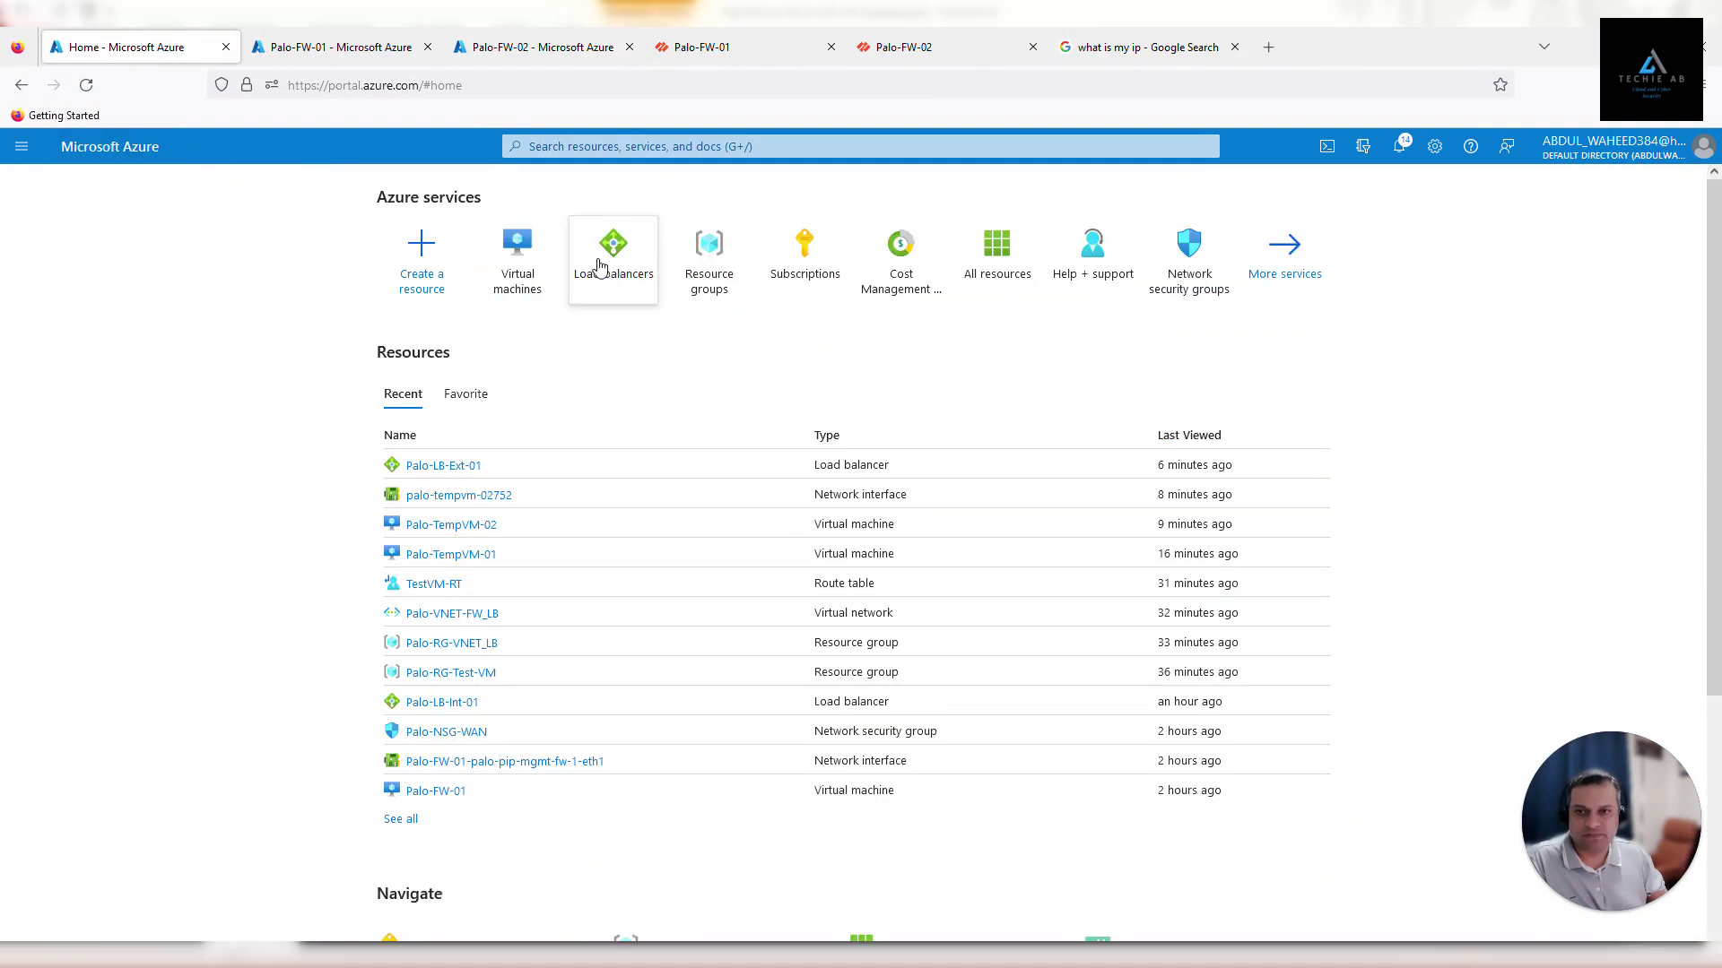
left_click(601, 266)
left_click(130, 424)
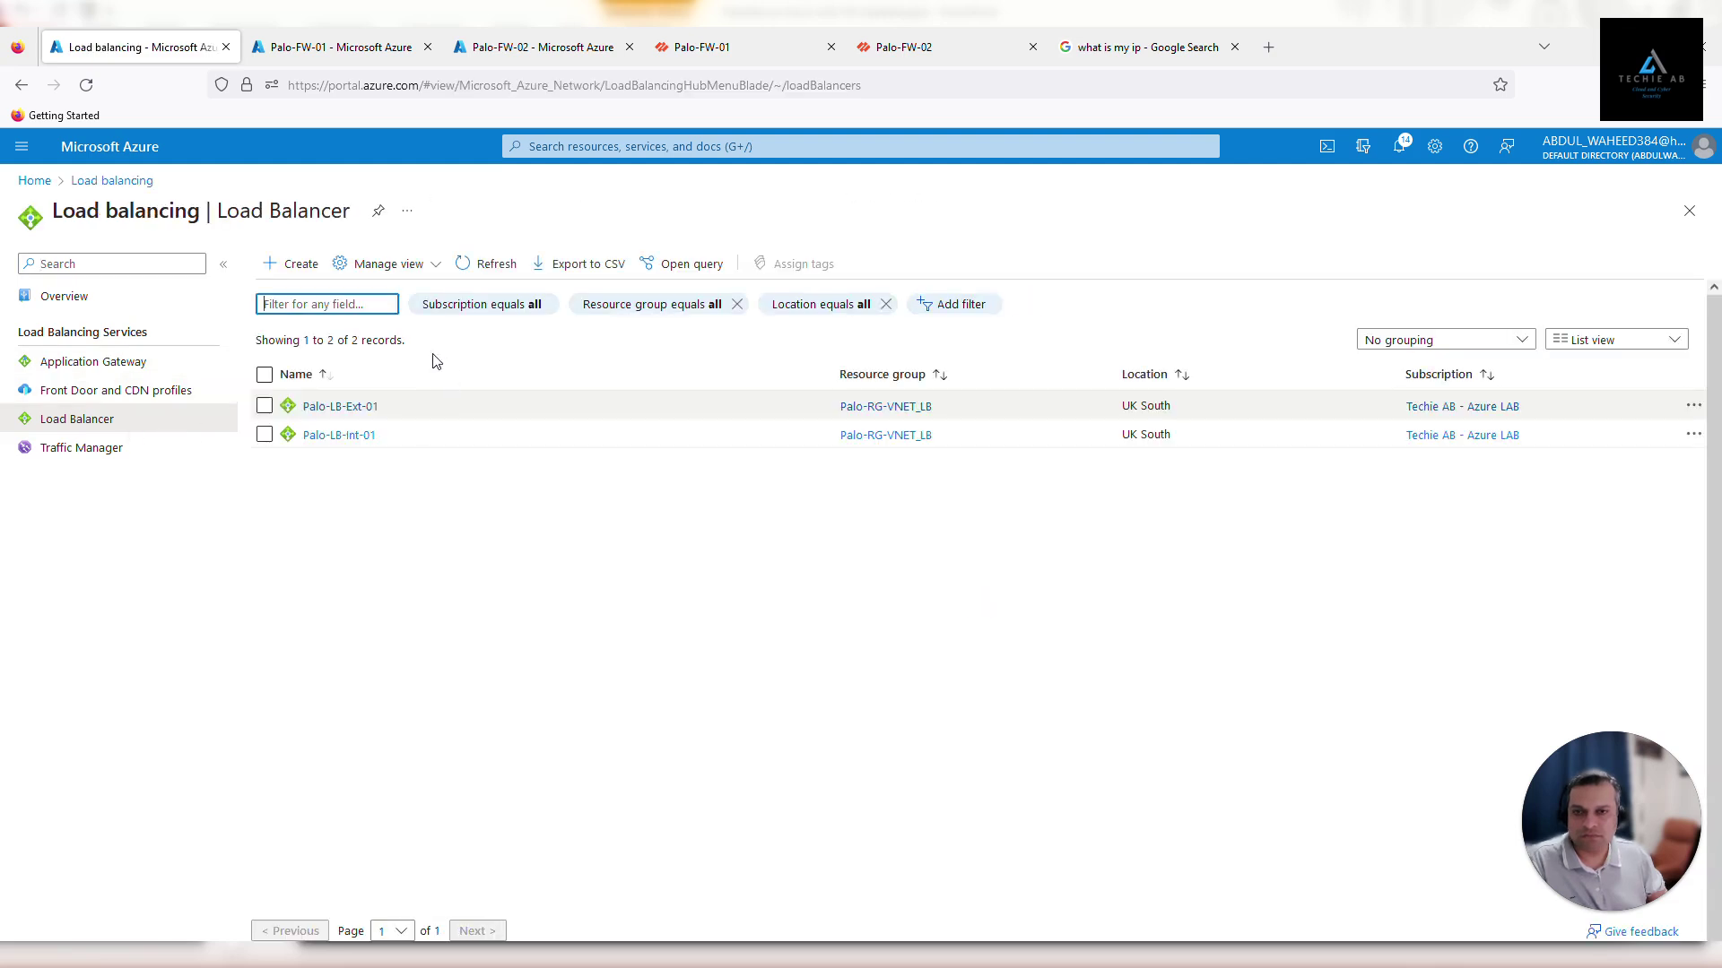
left_click(336, 442)
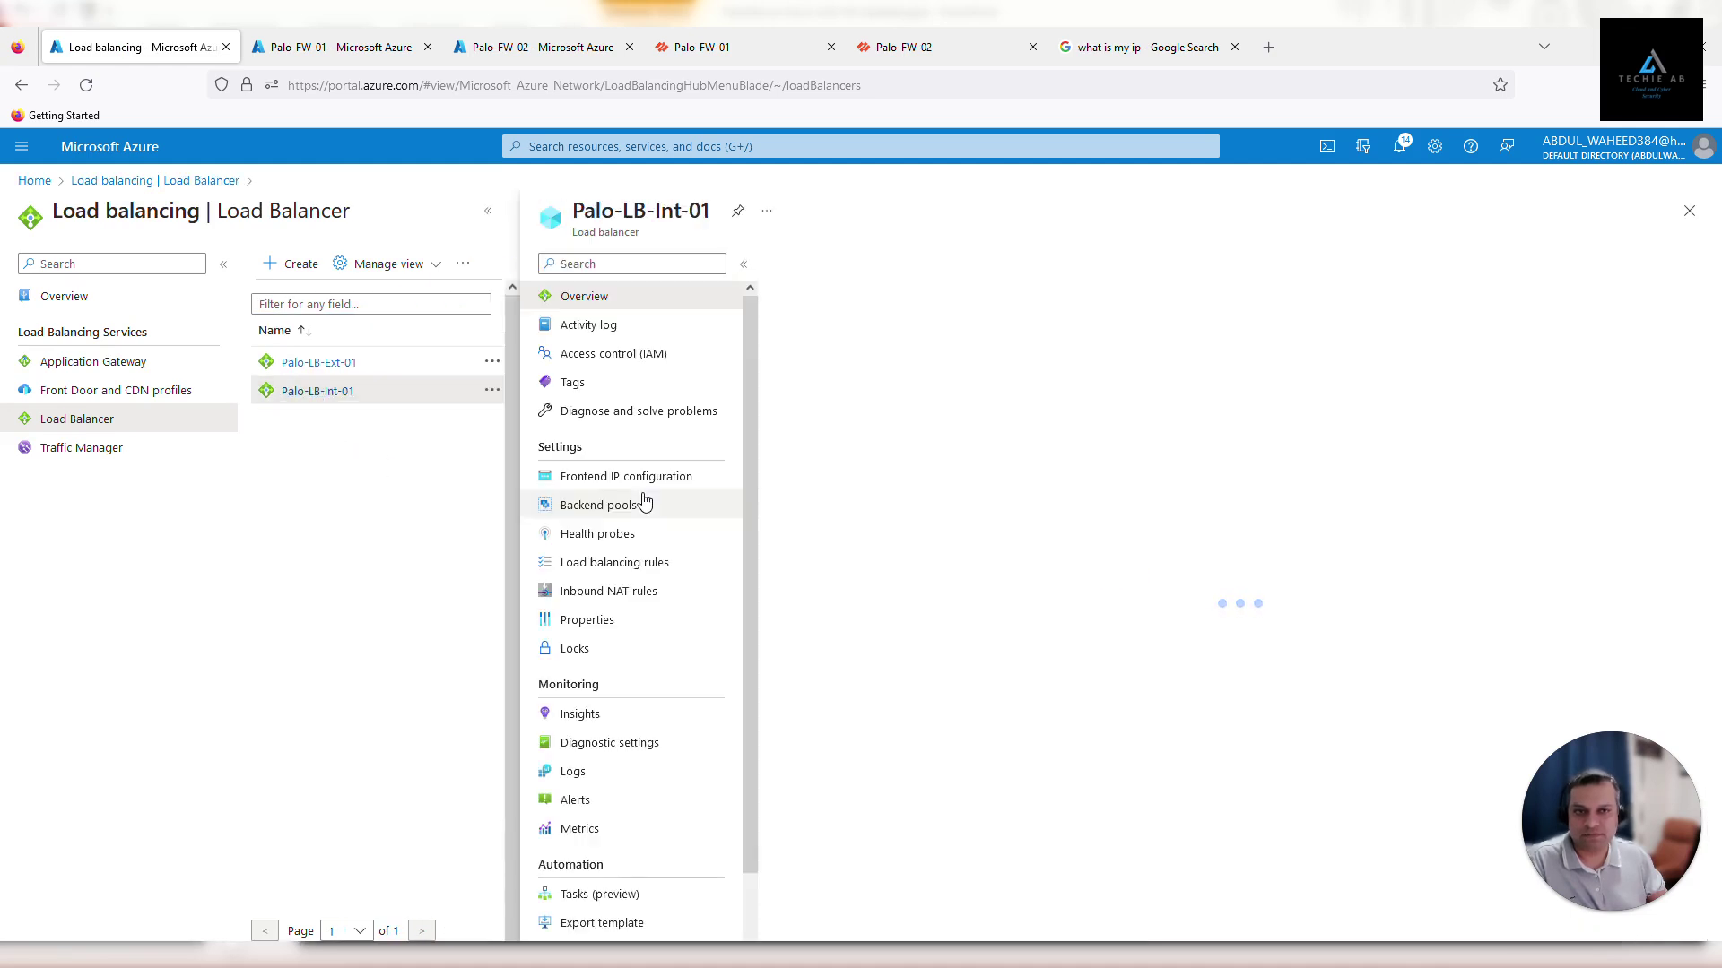
left_click(614, 508)
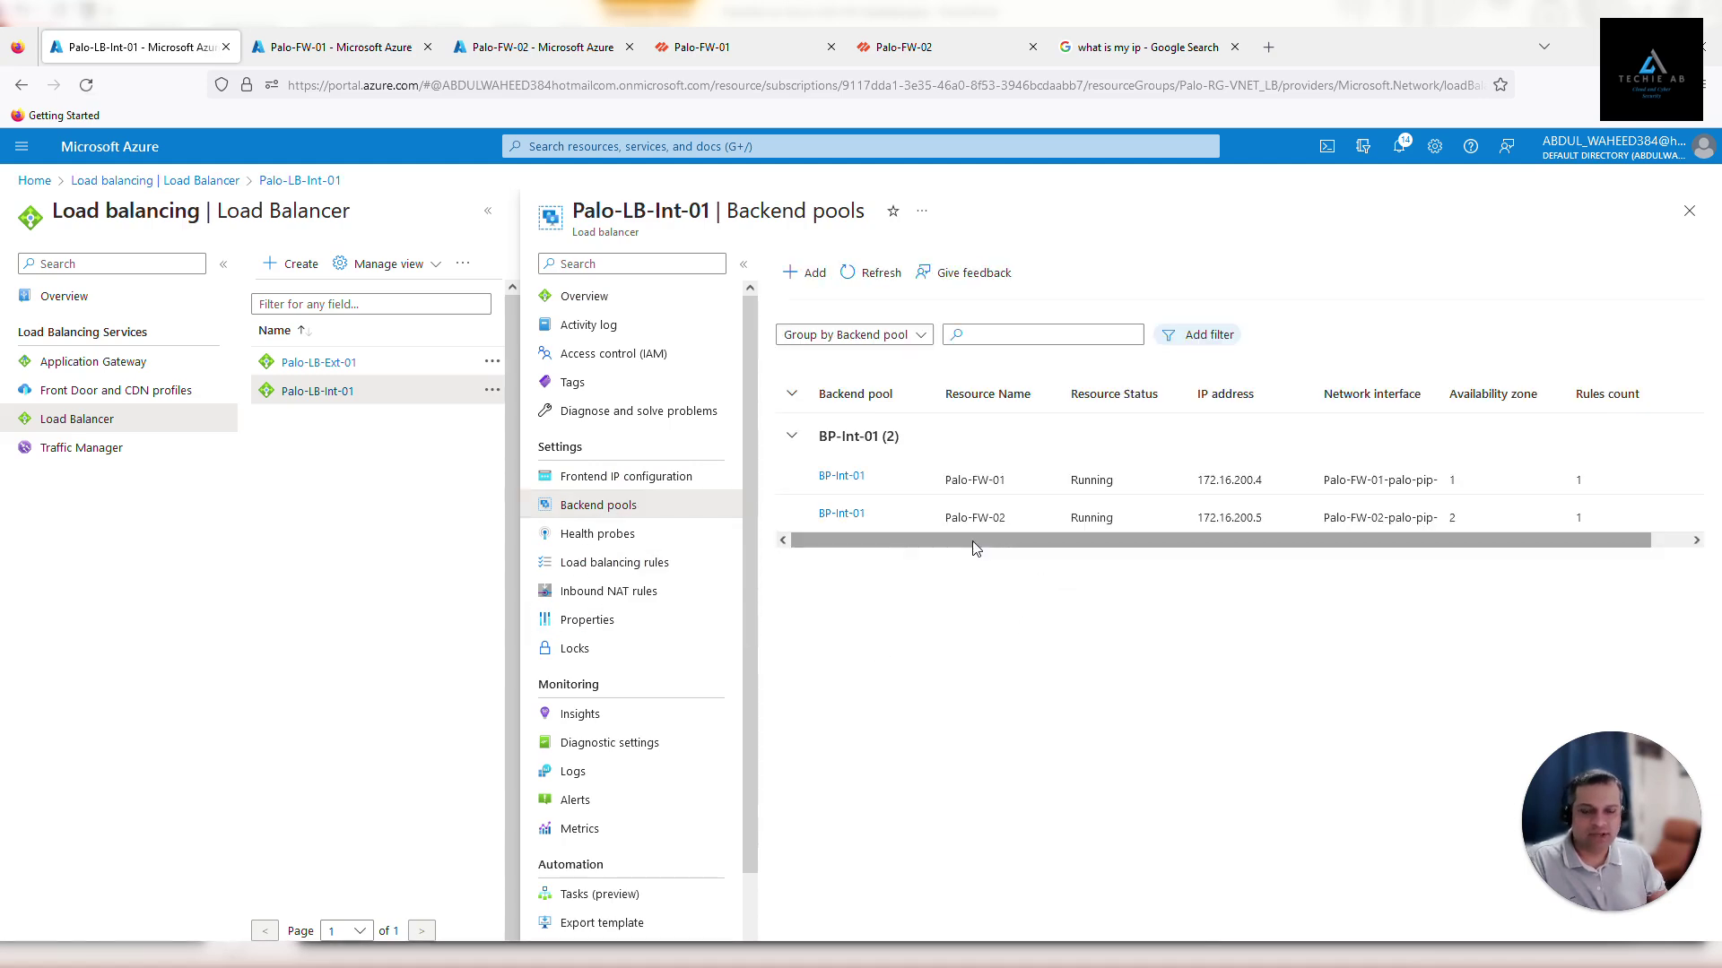
- Remove Palo-FW-02 from the BP-Int-01 backend pool and save the pool
left_click(836, 516)
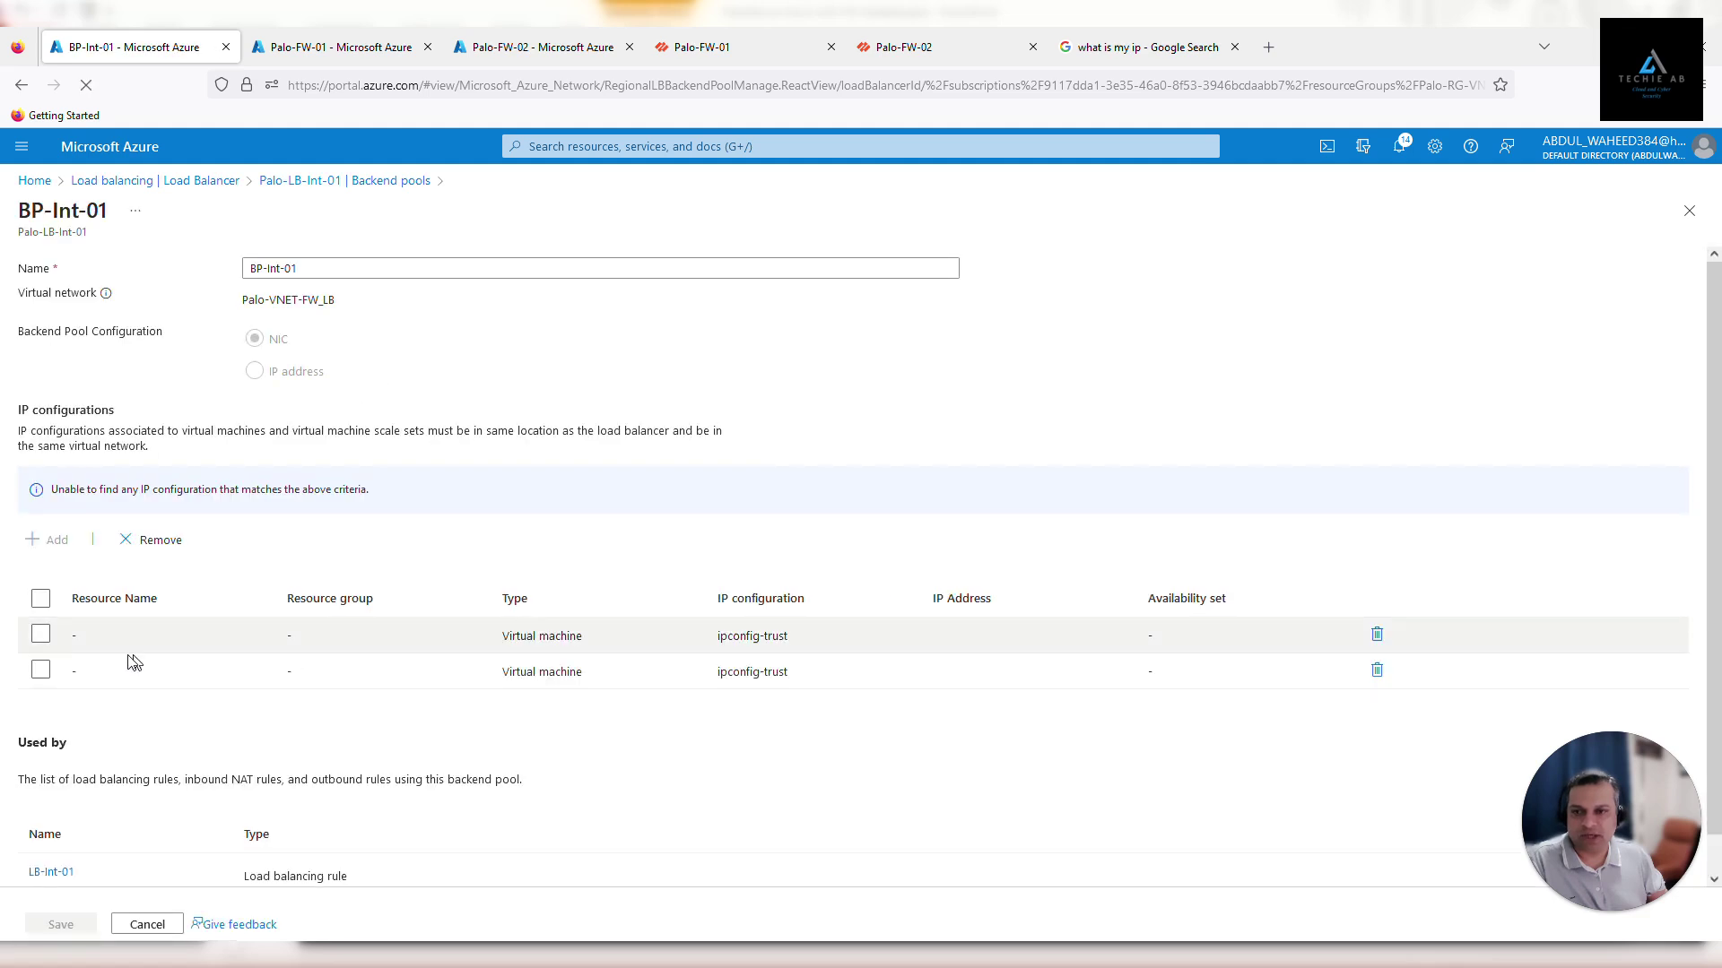
left_click(40, 623)
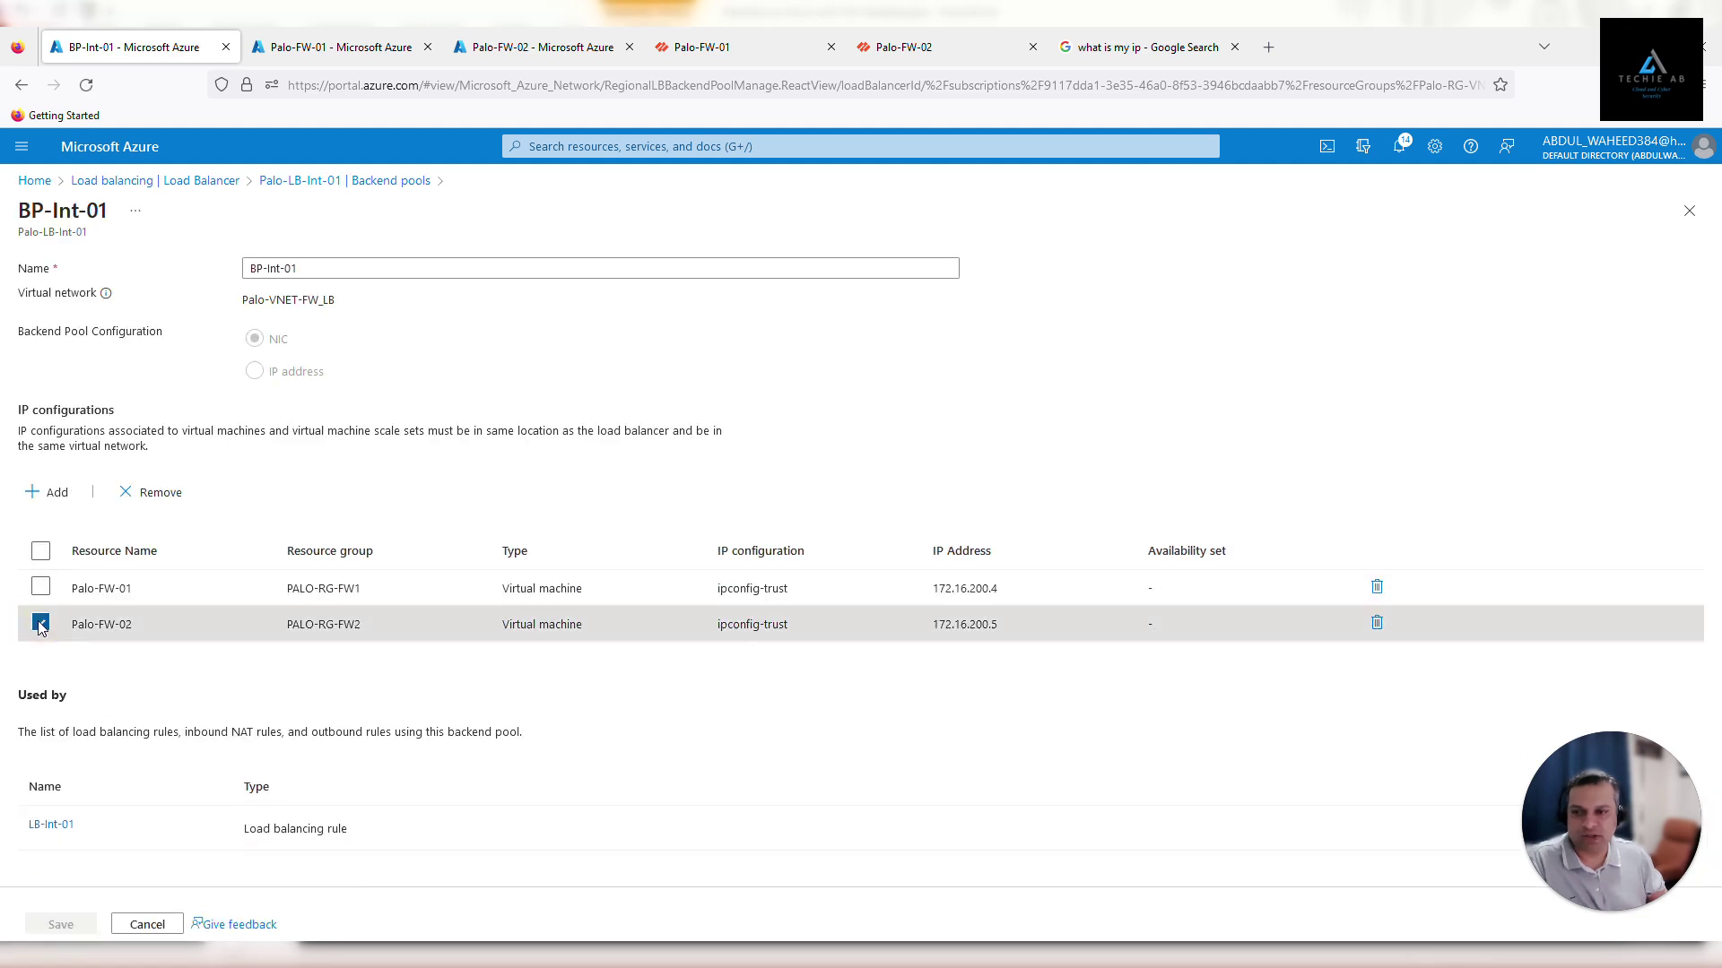
left_click(154, 499)
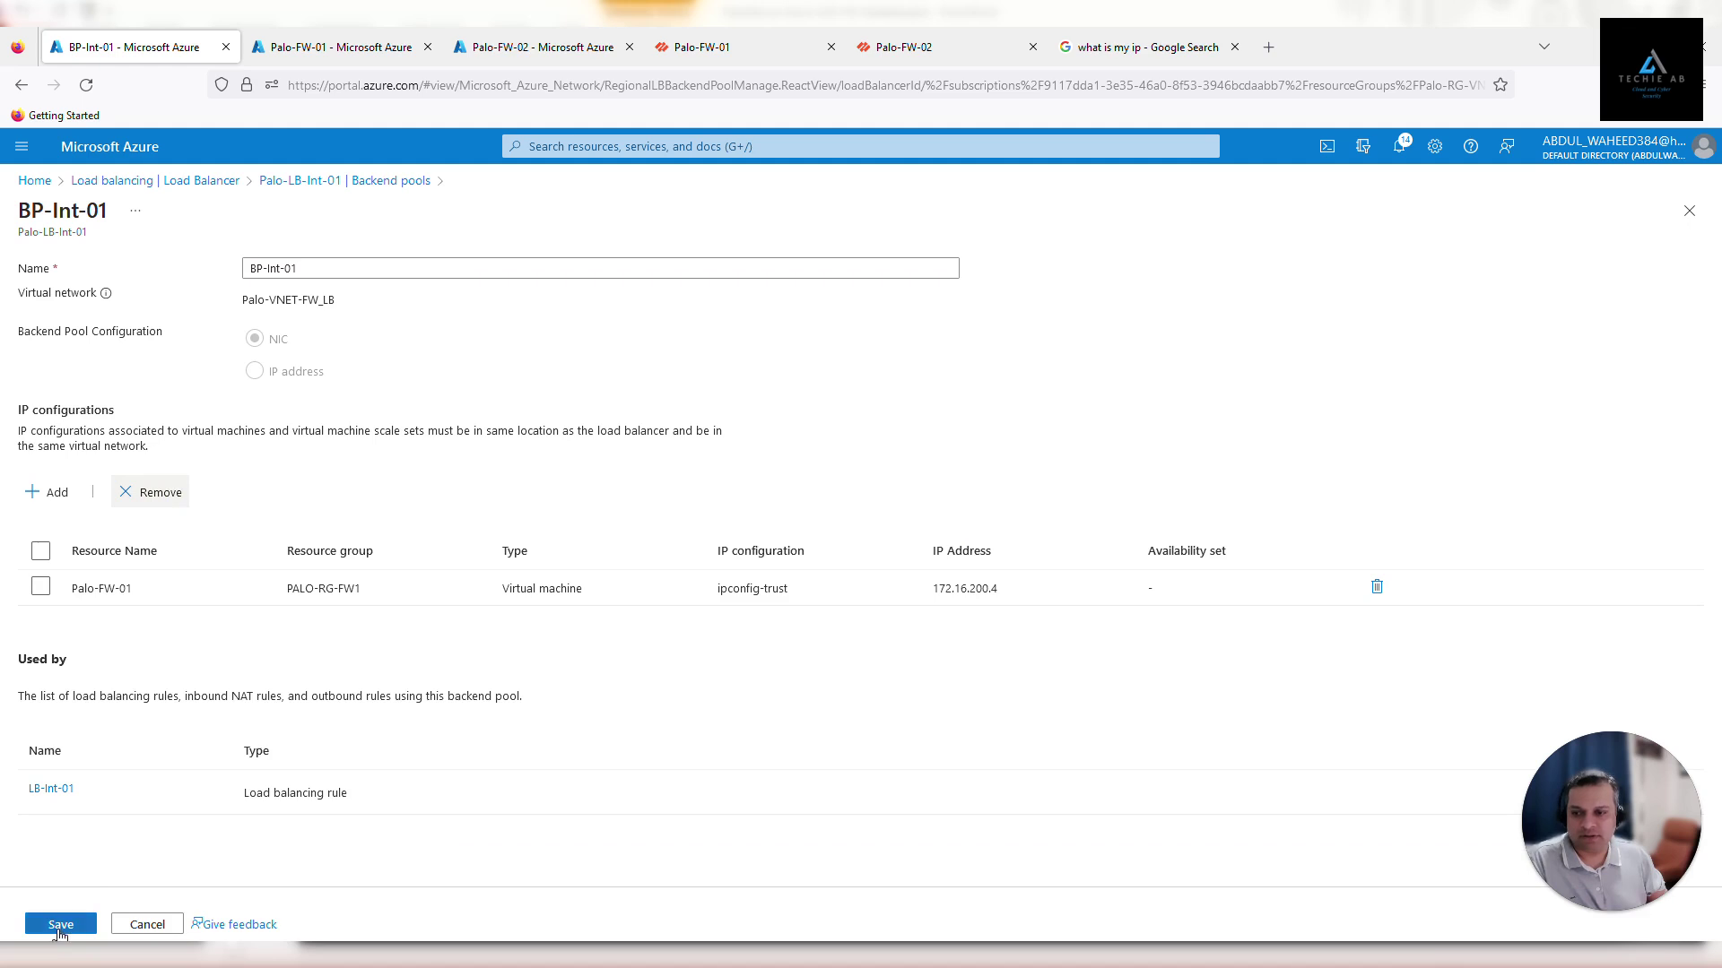
left_click(61, 929)
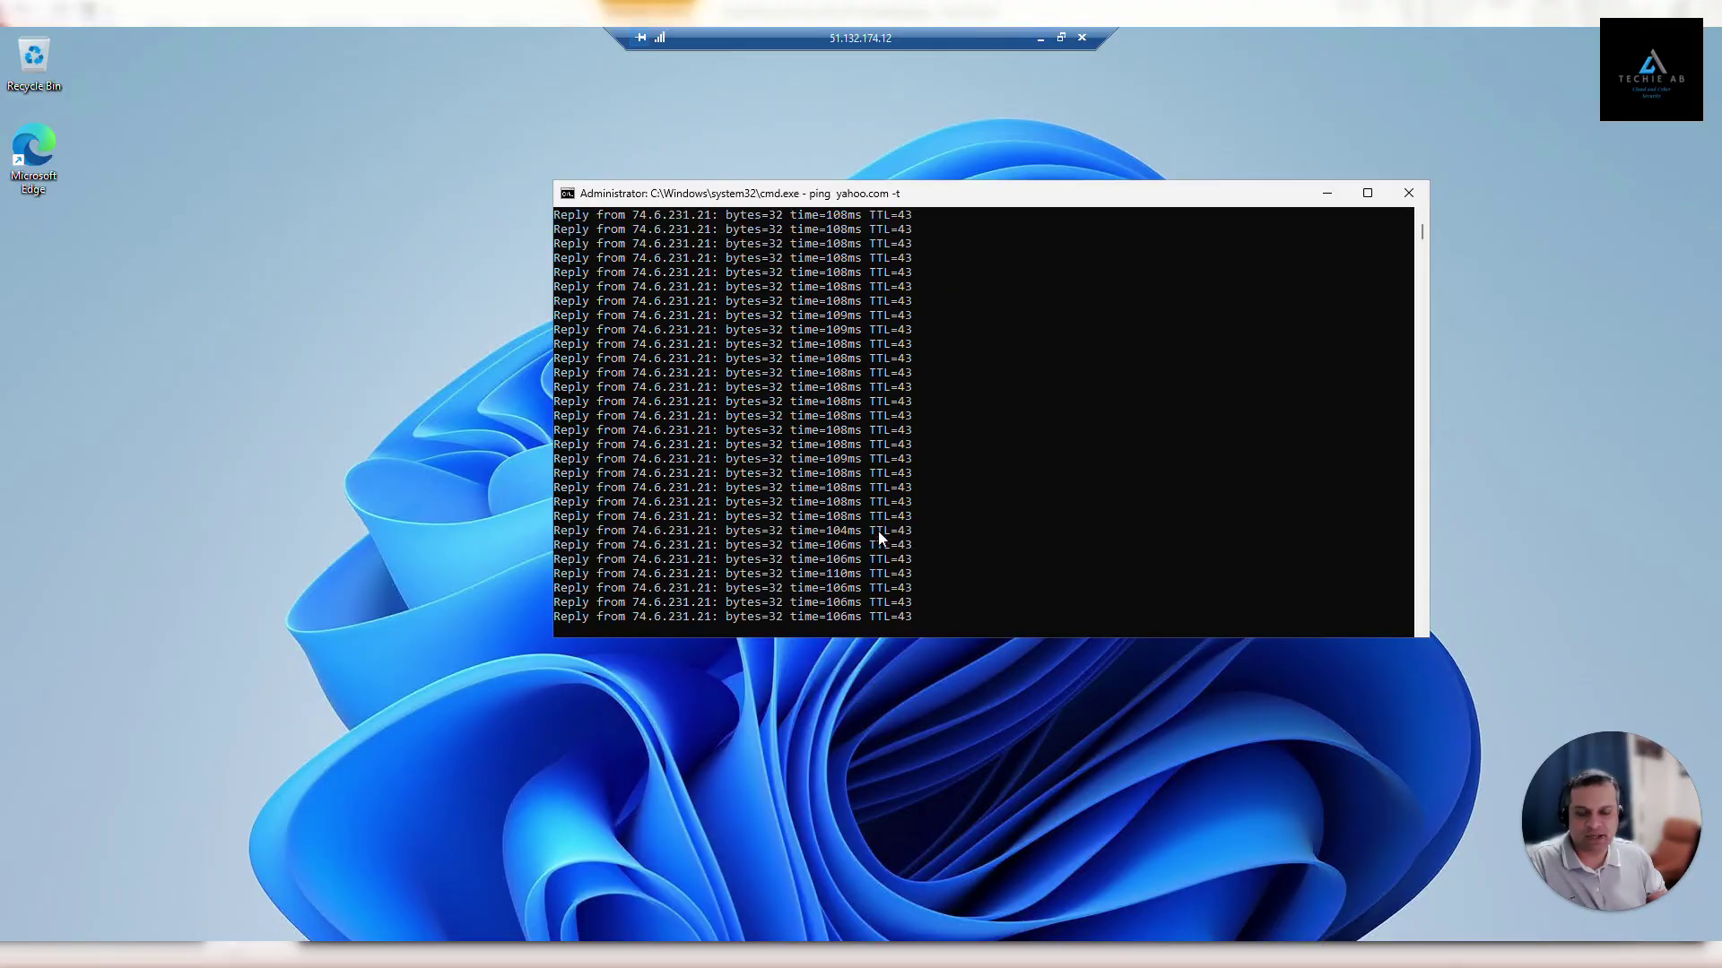
- Return to the remote session, reload the public IP search repeatedly and bring the running yahoo.com ping back to the front
left_click(1000, 861)
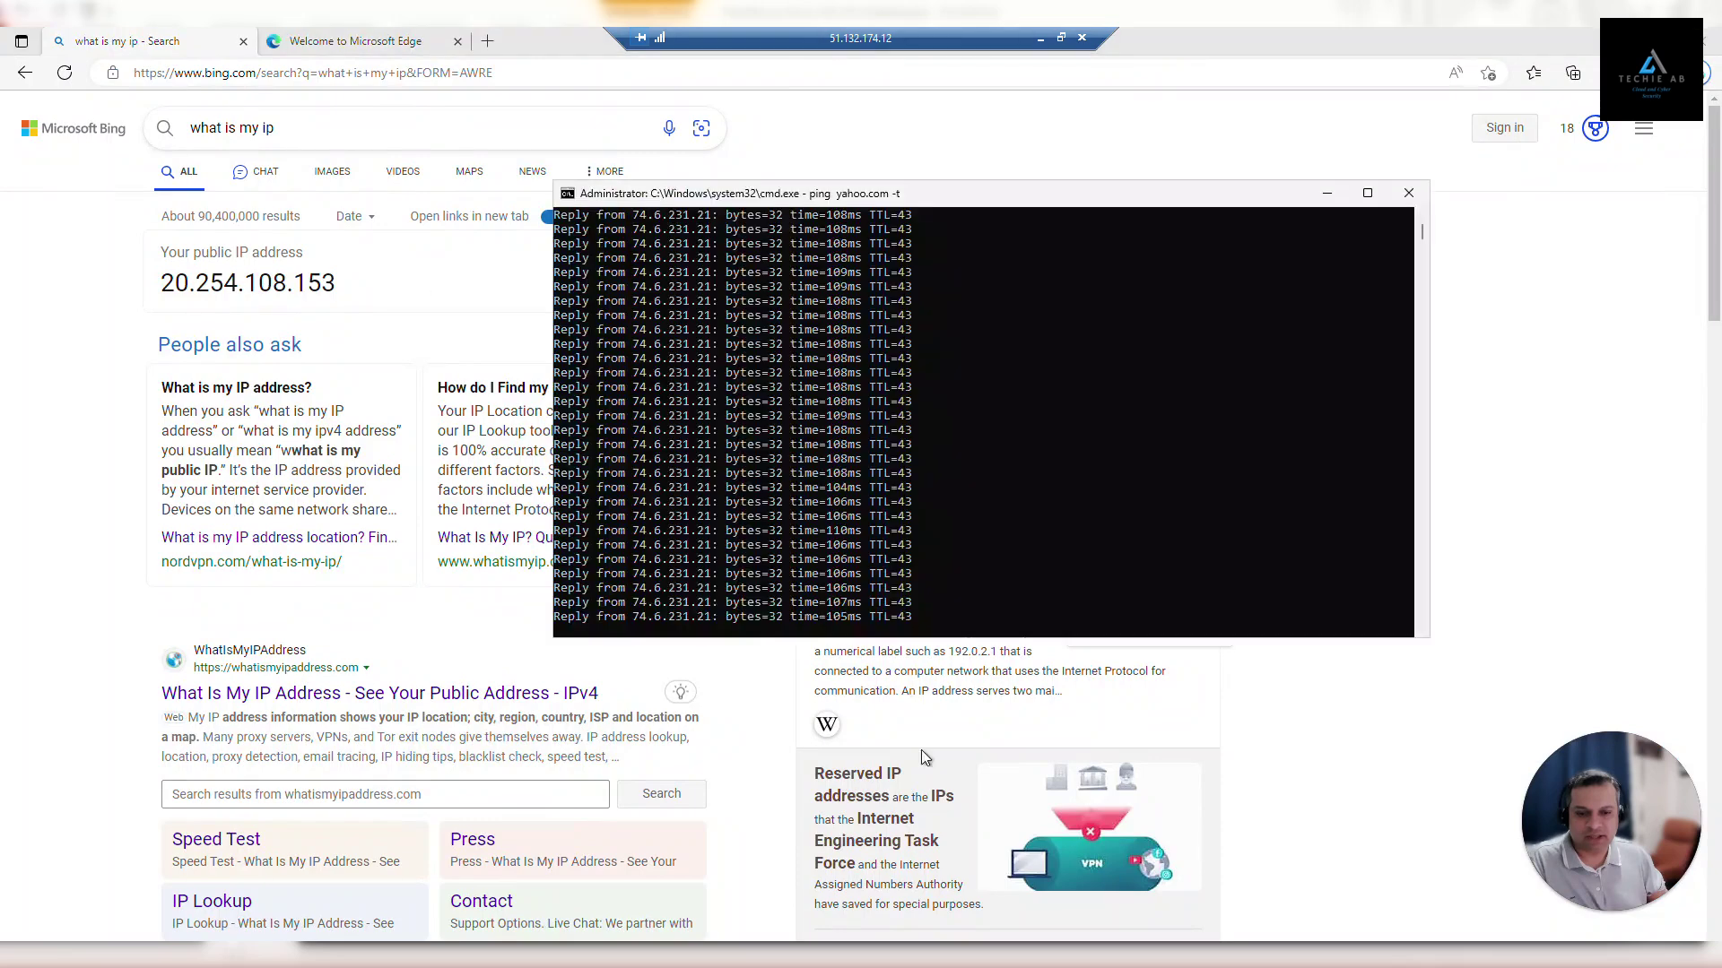
left_click(66, 75)
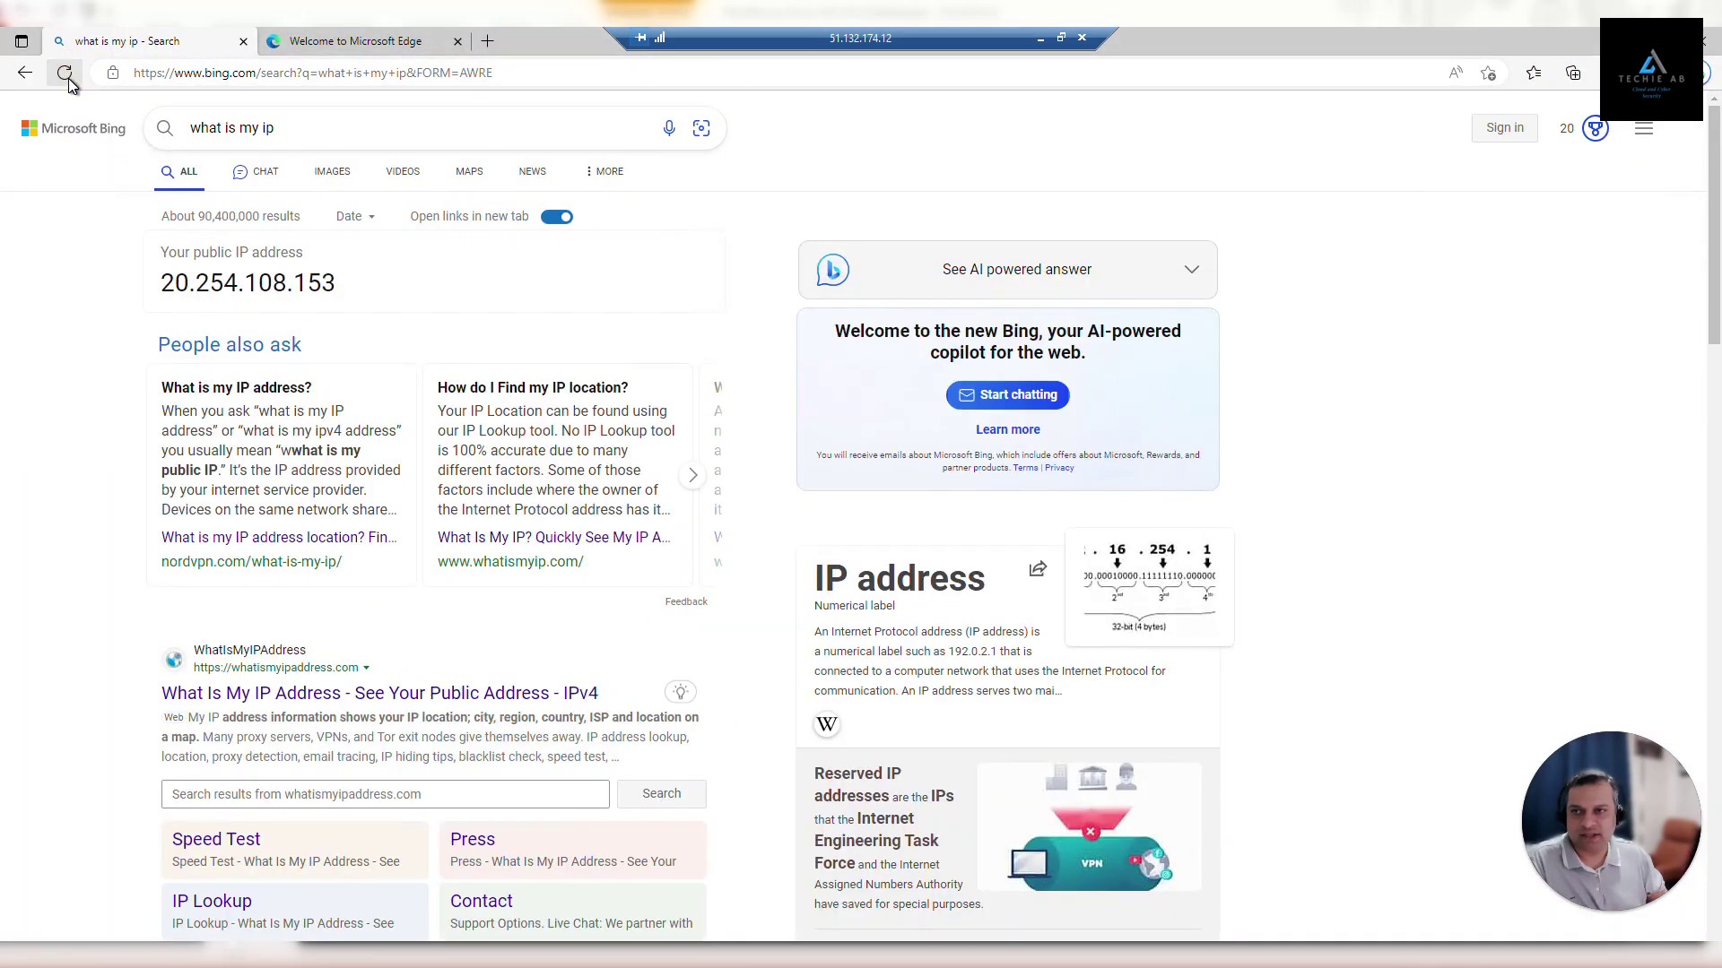
left_click(66, 75)
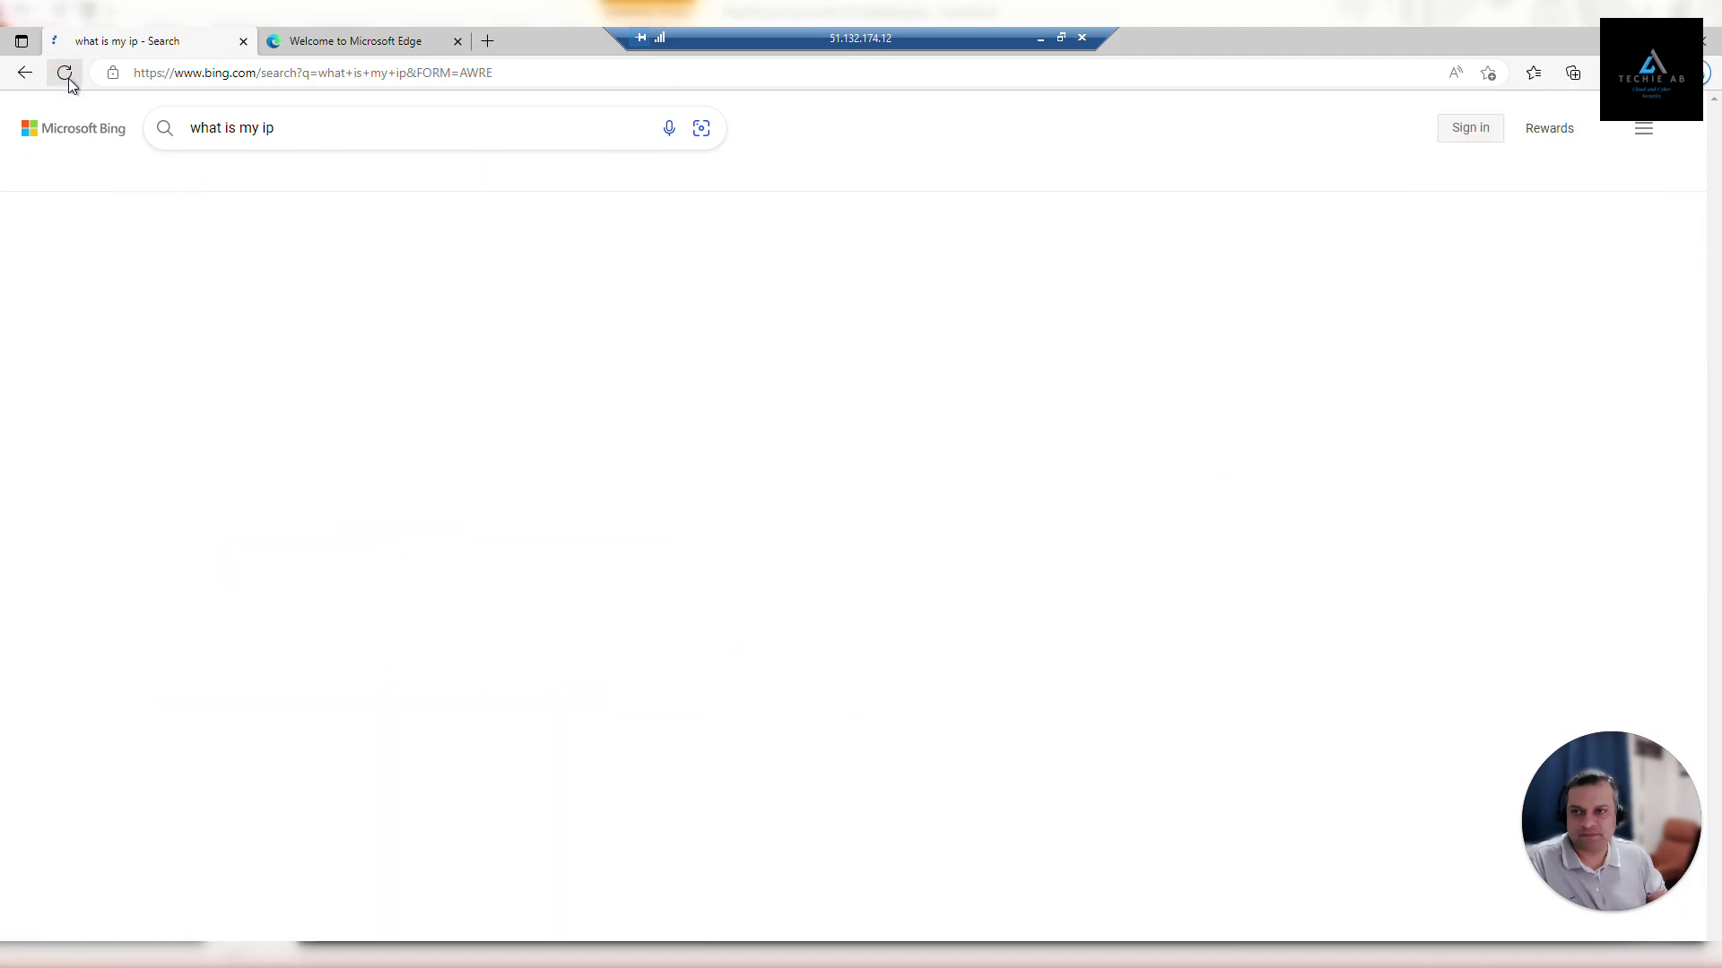
left_click(68, 78)
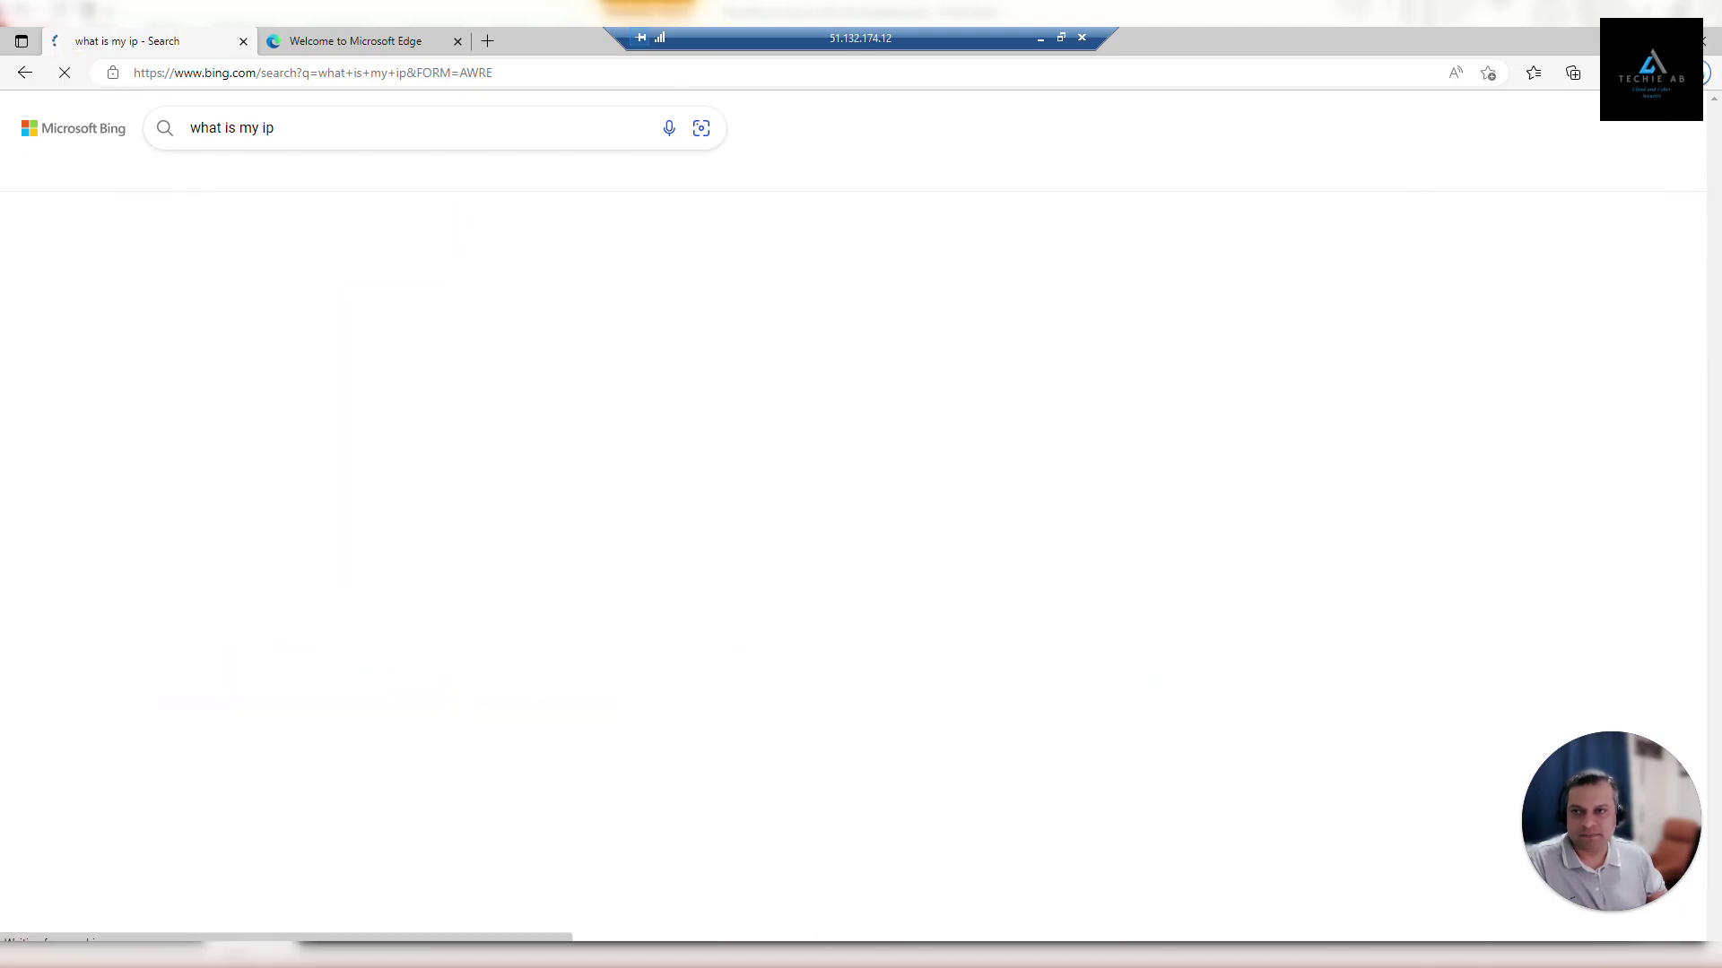
key("alt+Tab")
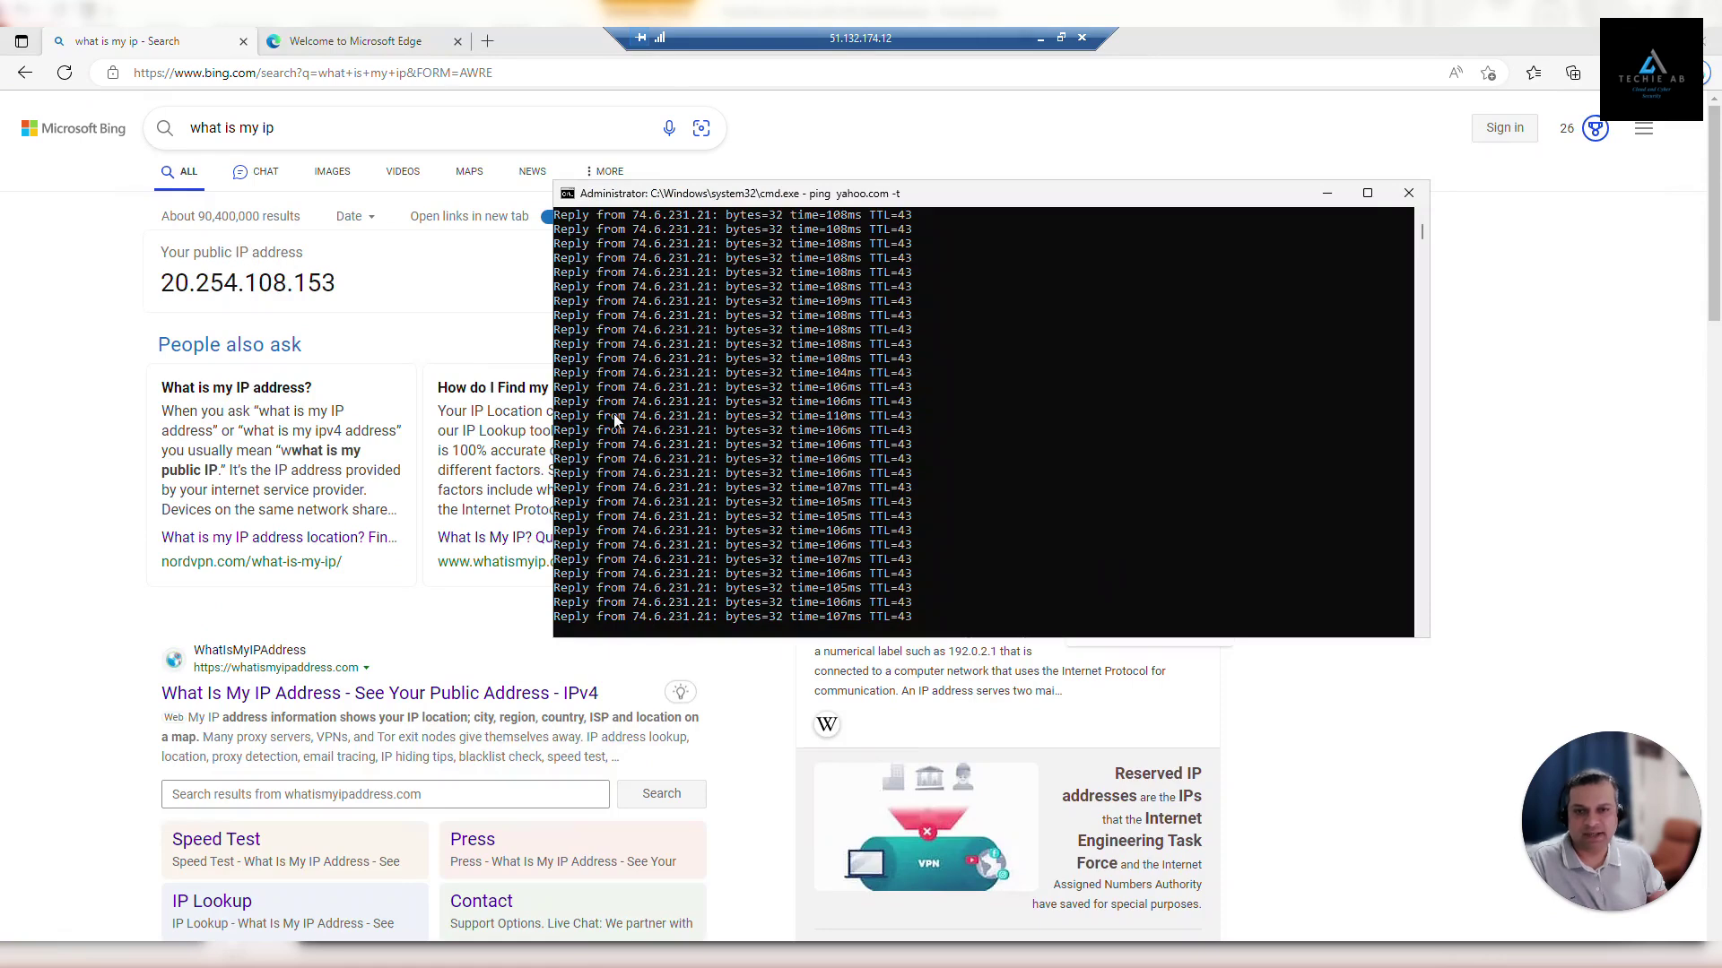
- Check the portal notifications for the backend pool deployment, then recheck the public IP search and the running ping in the remote session
left_click(1040, 40)
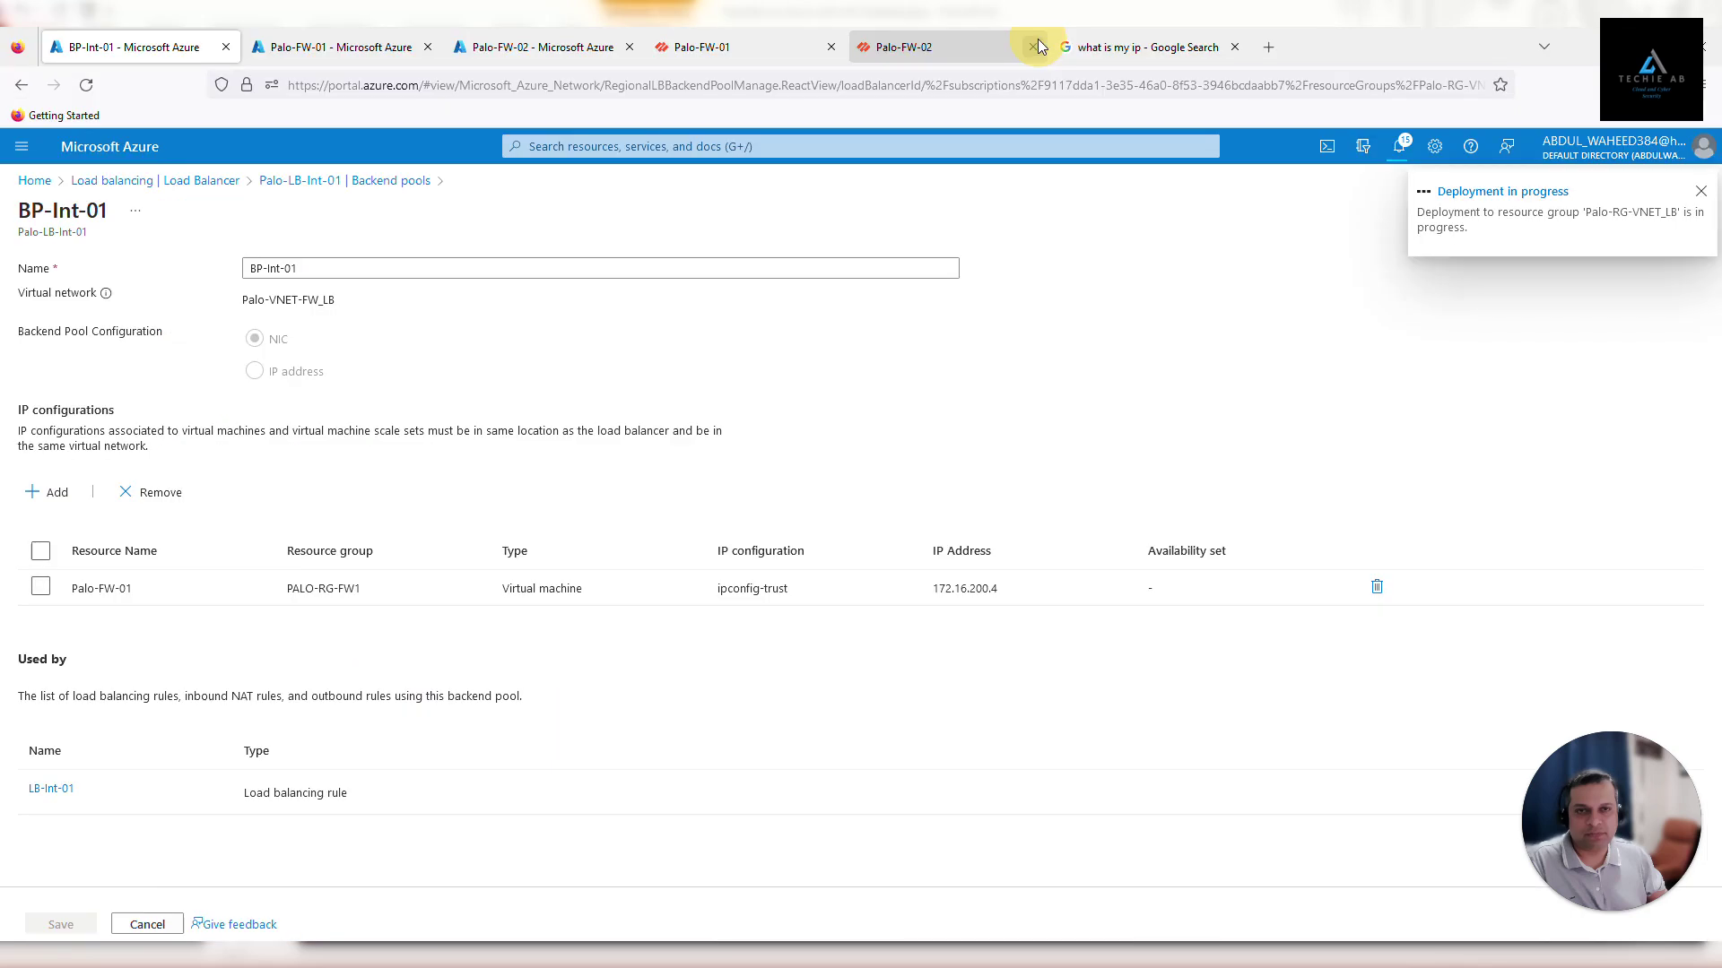
left_click(1401, 149)
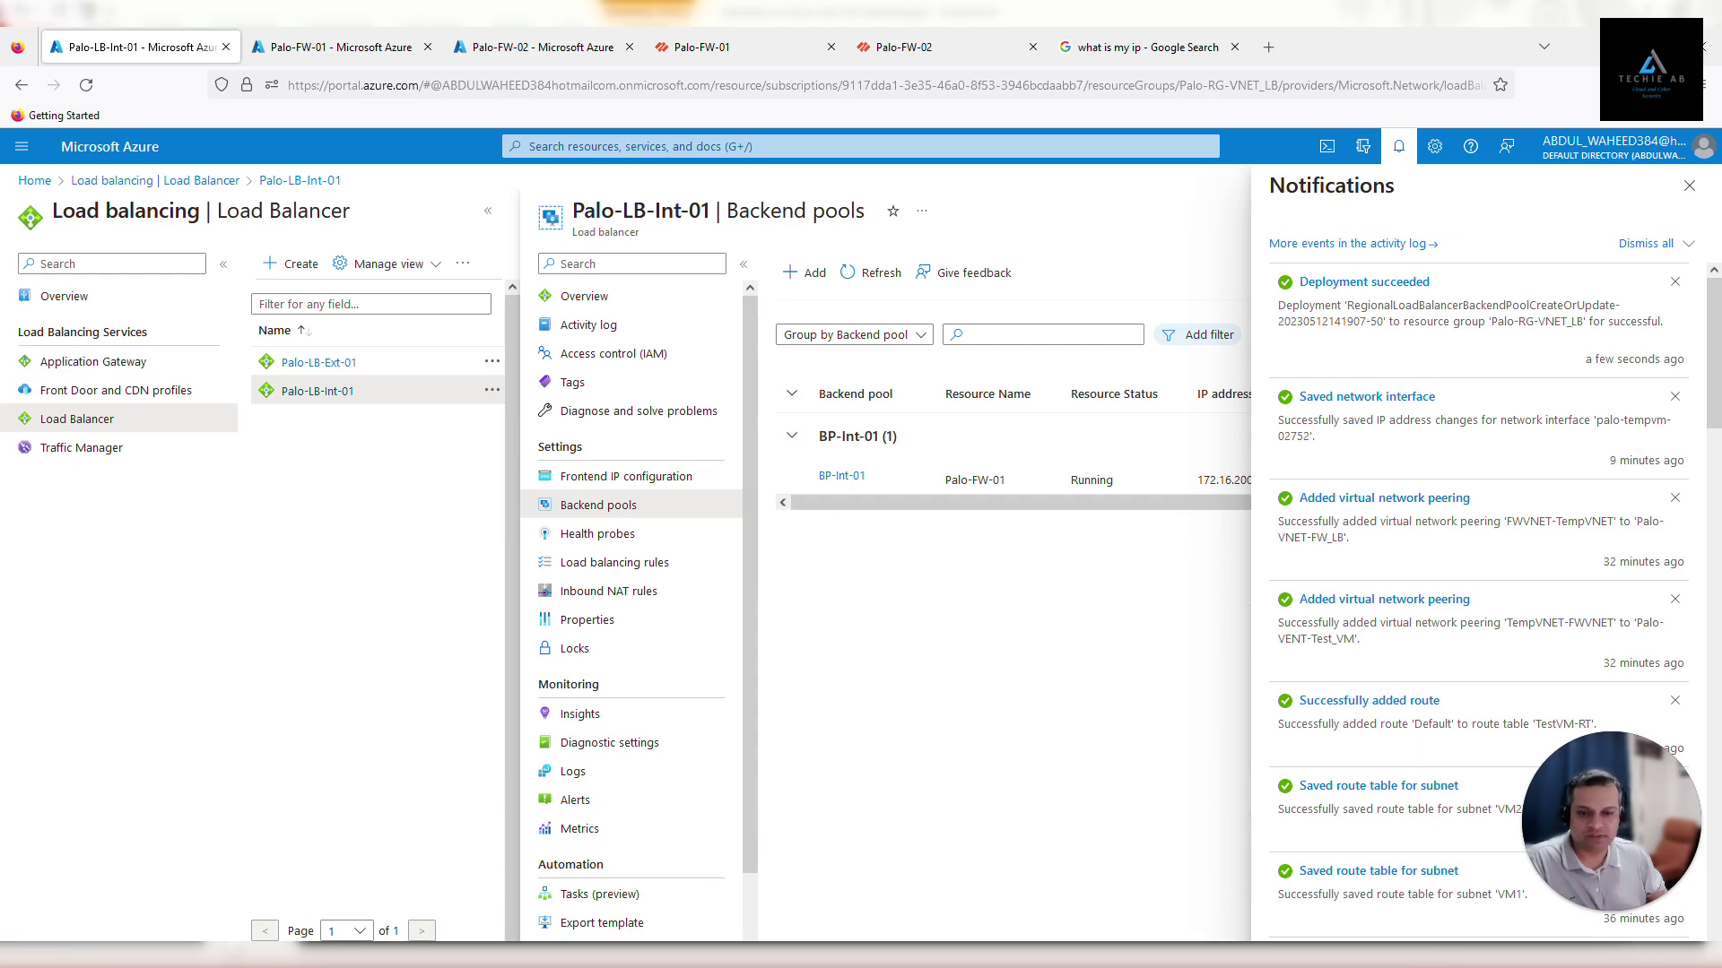
key("alt+Tab")
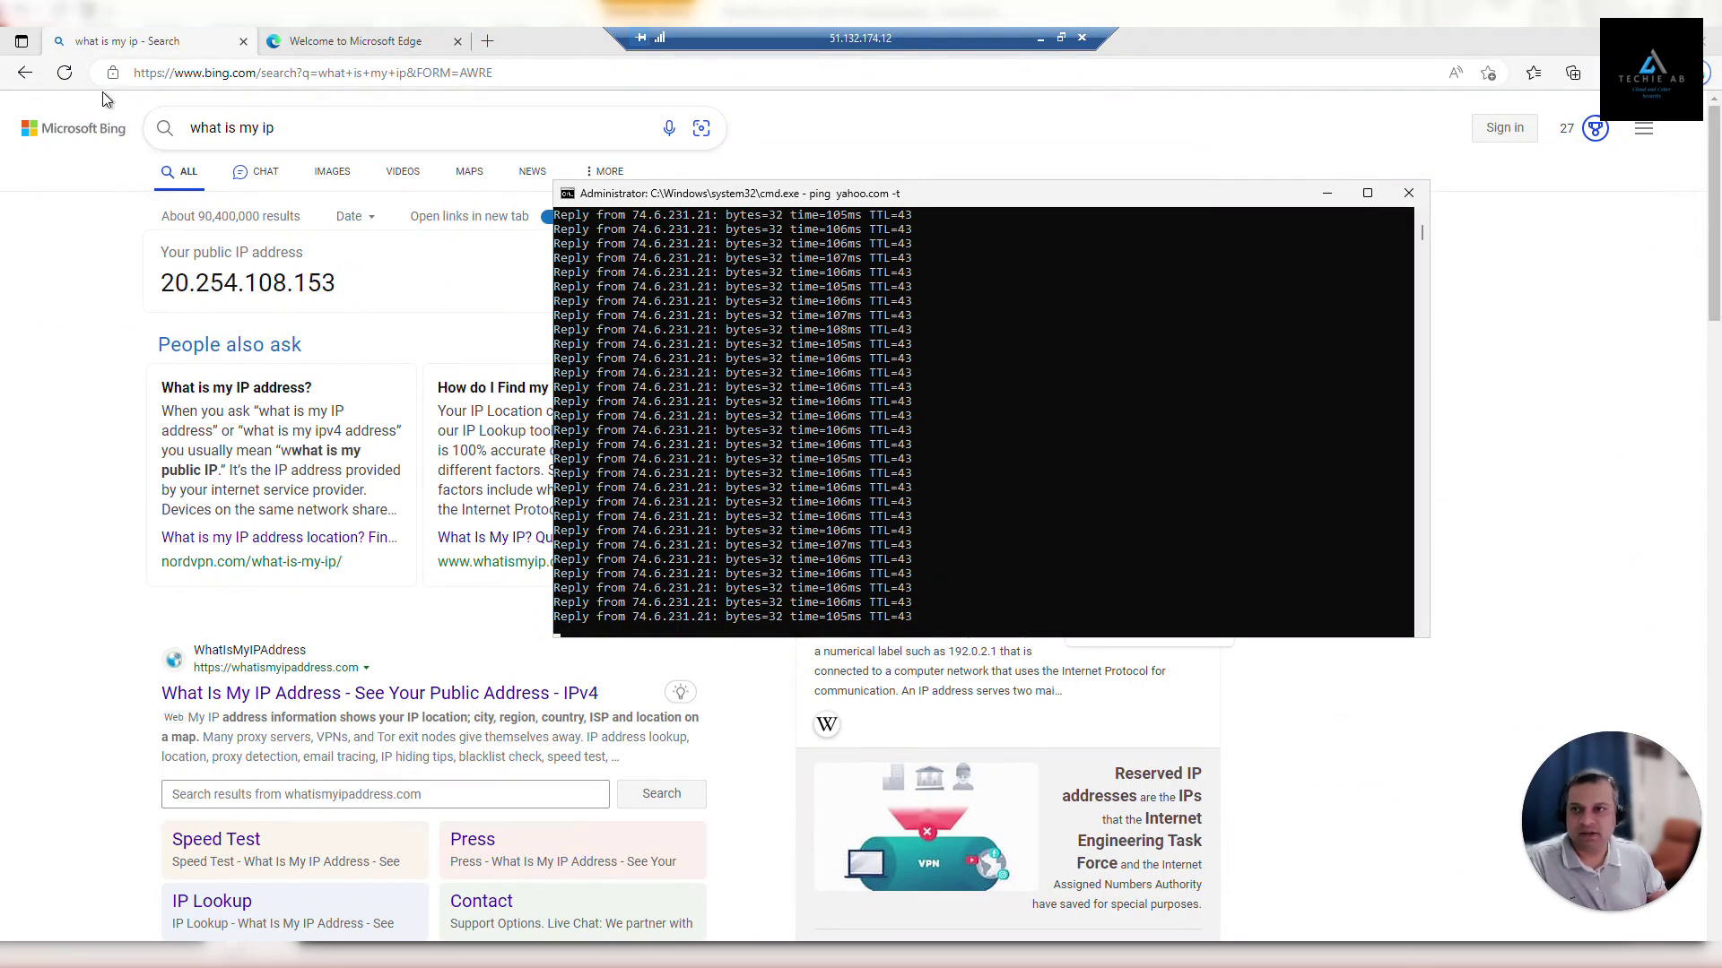
left_click(64, 72)
left_click(65, 73)
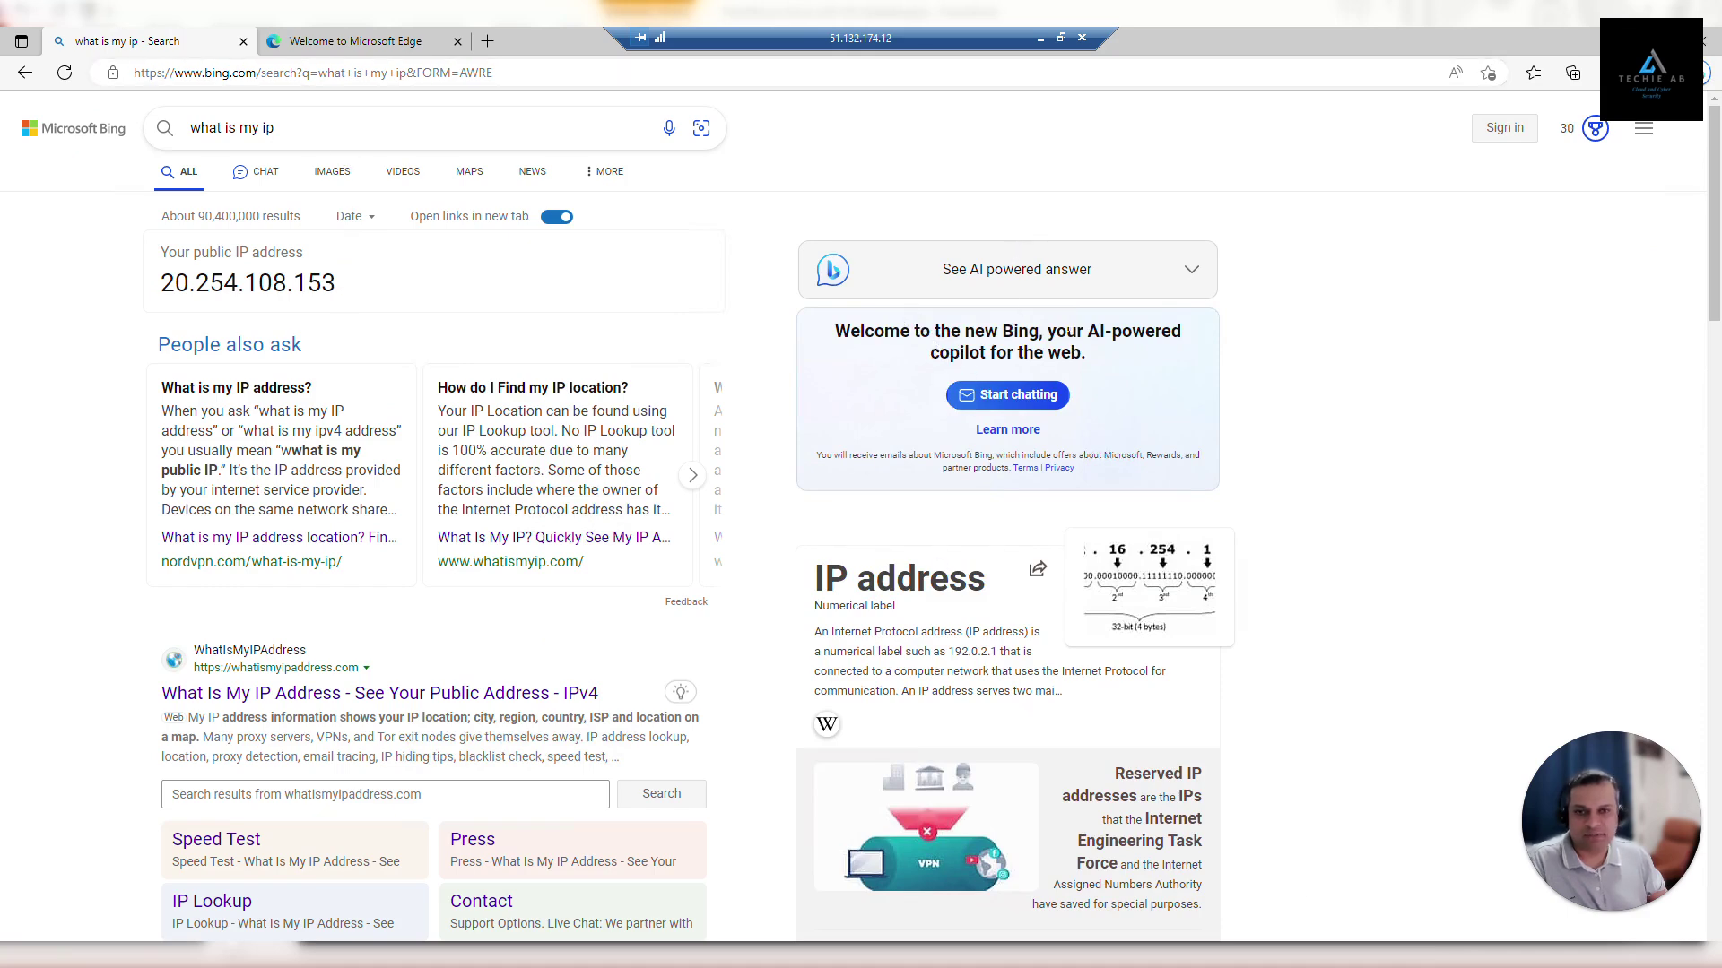
key("alt+Tab")
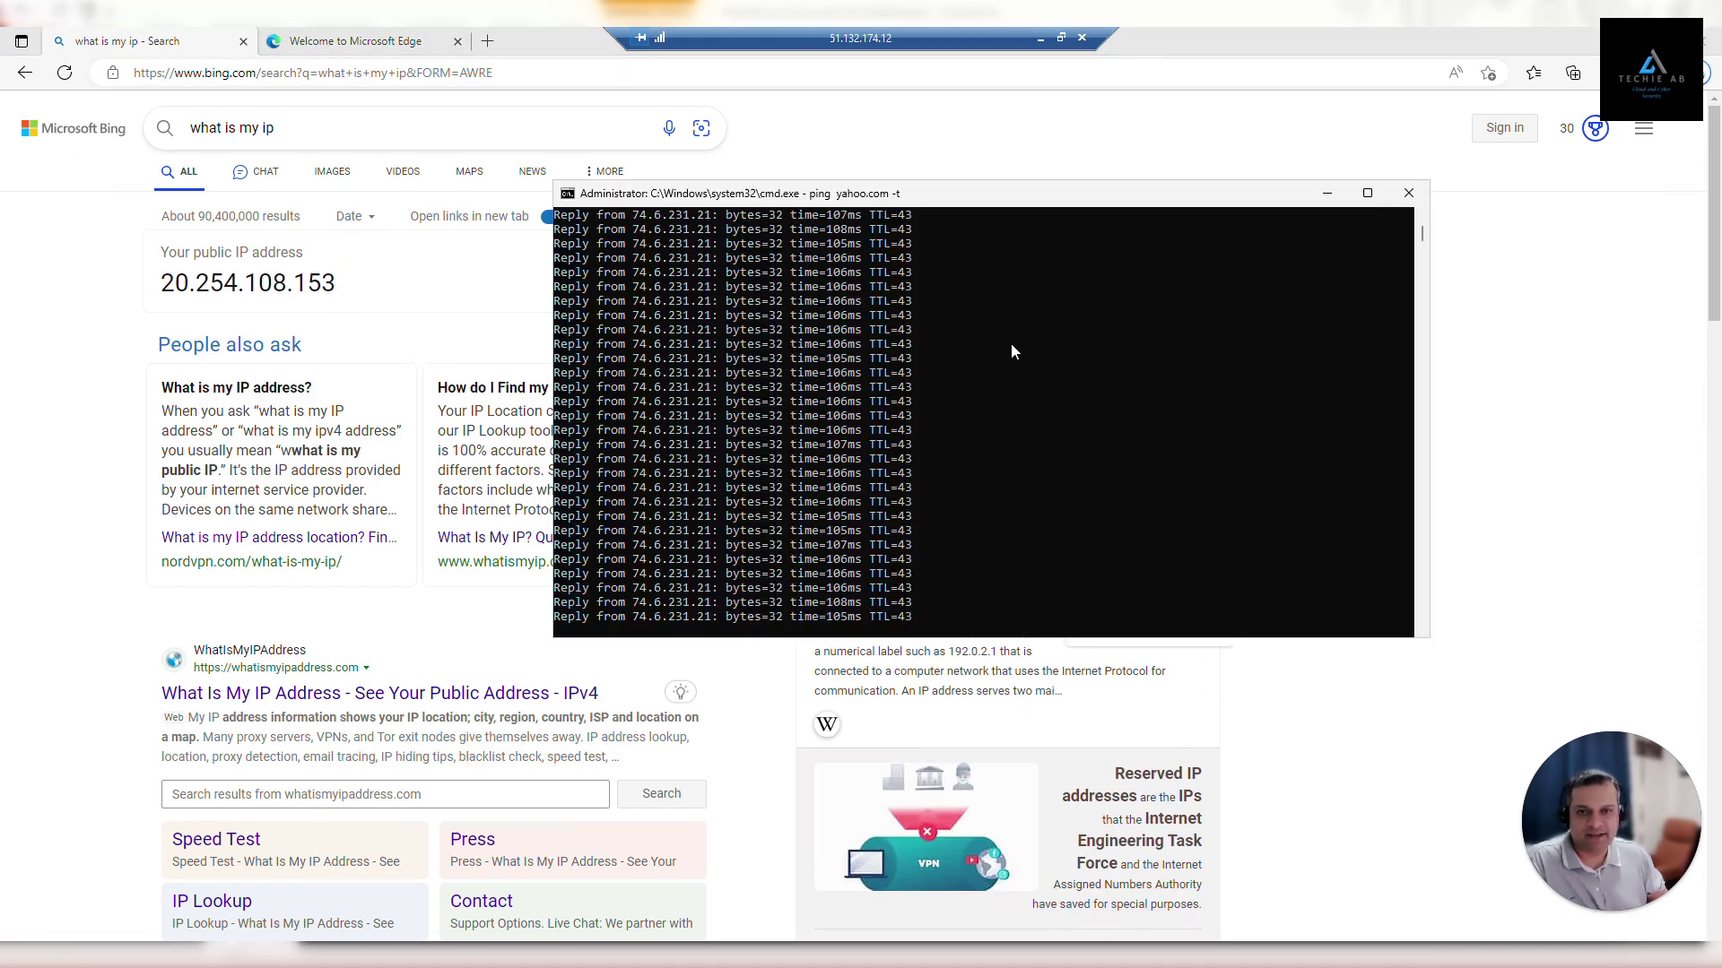
- Add Palo-FW-02's ipconfig-trust (172.16.200.5) back to the BP-Int-01 backend pool of Palo-LB-Int-01 and save the pool
left_click(1039, 43)
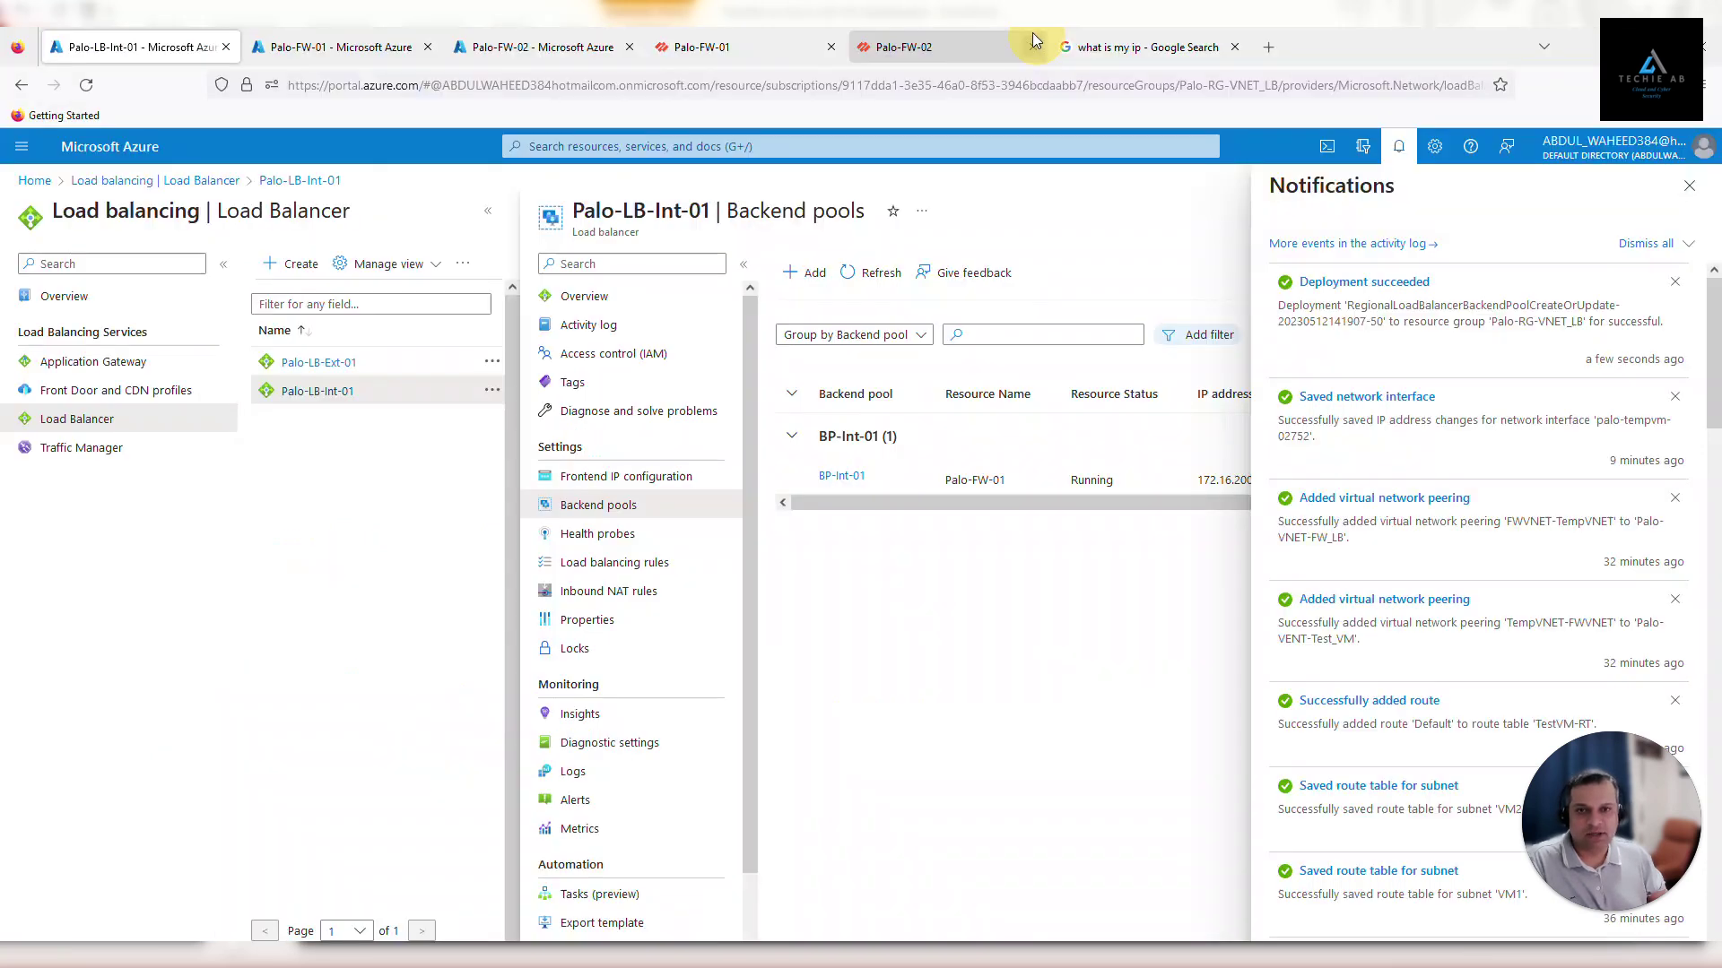
left_click(843, 477)
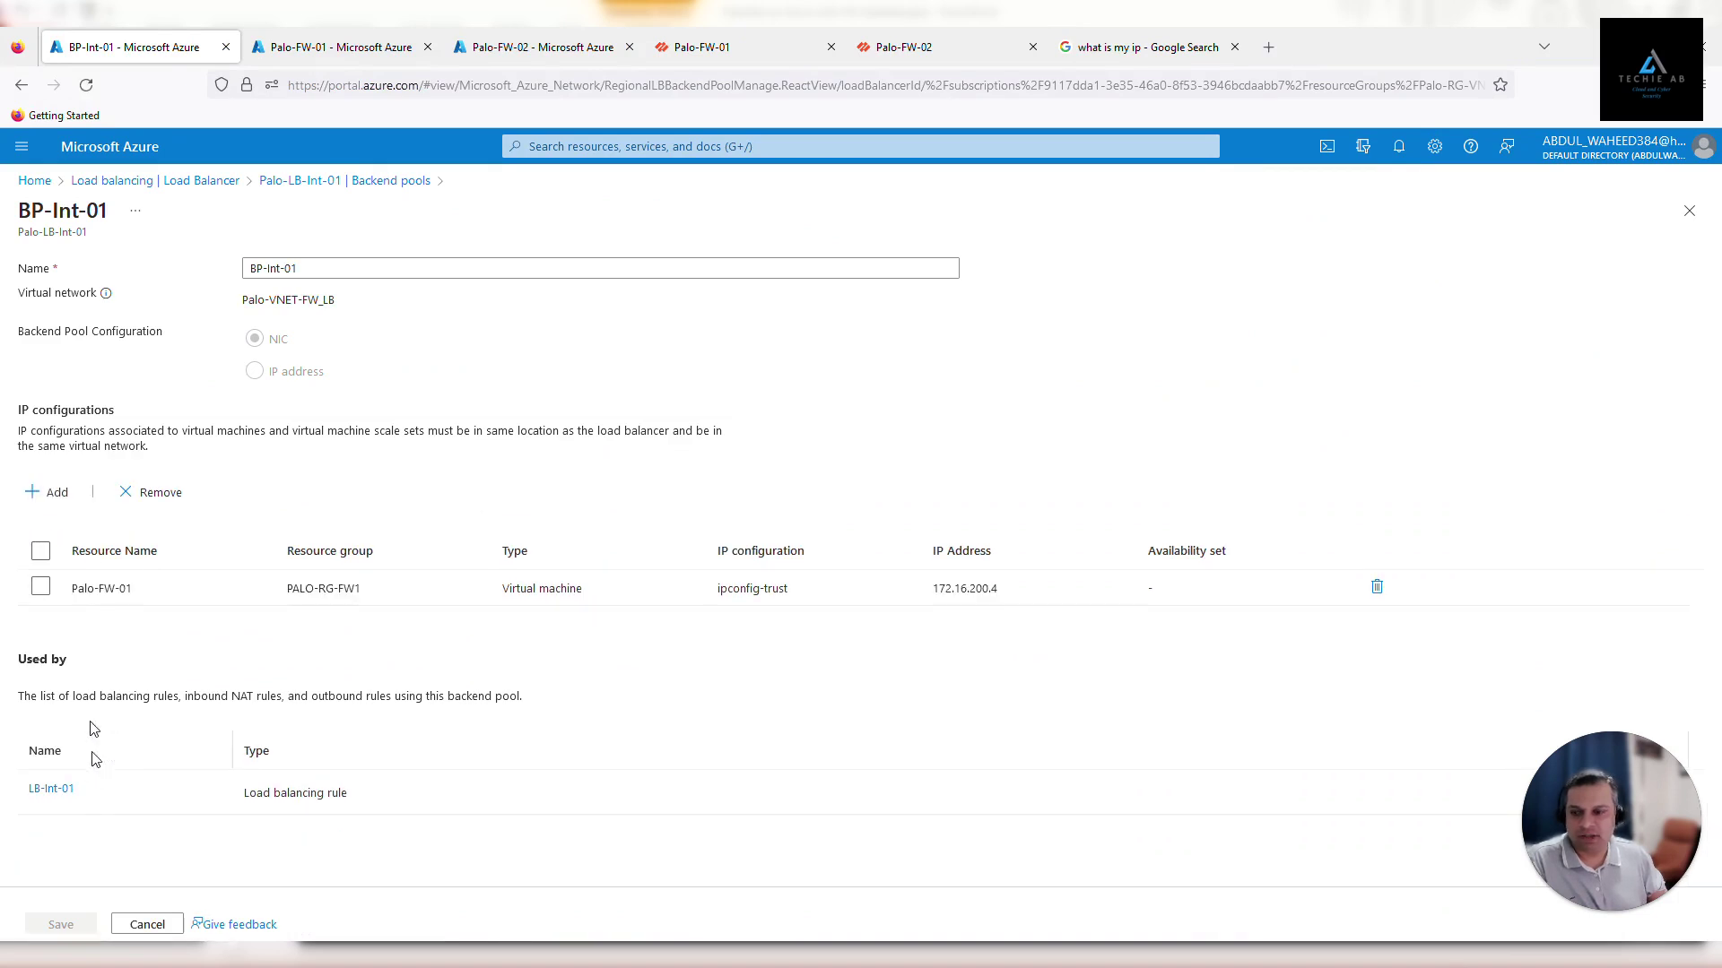
left_click(58, 496)
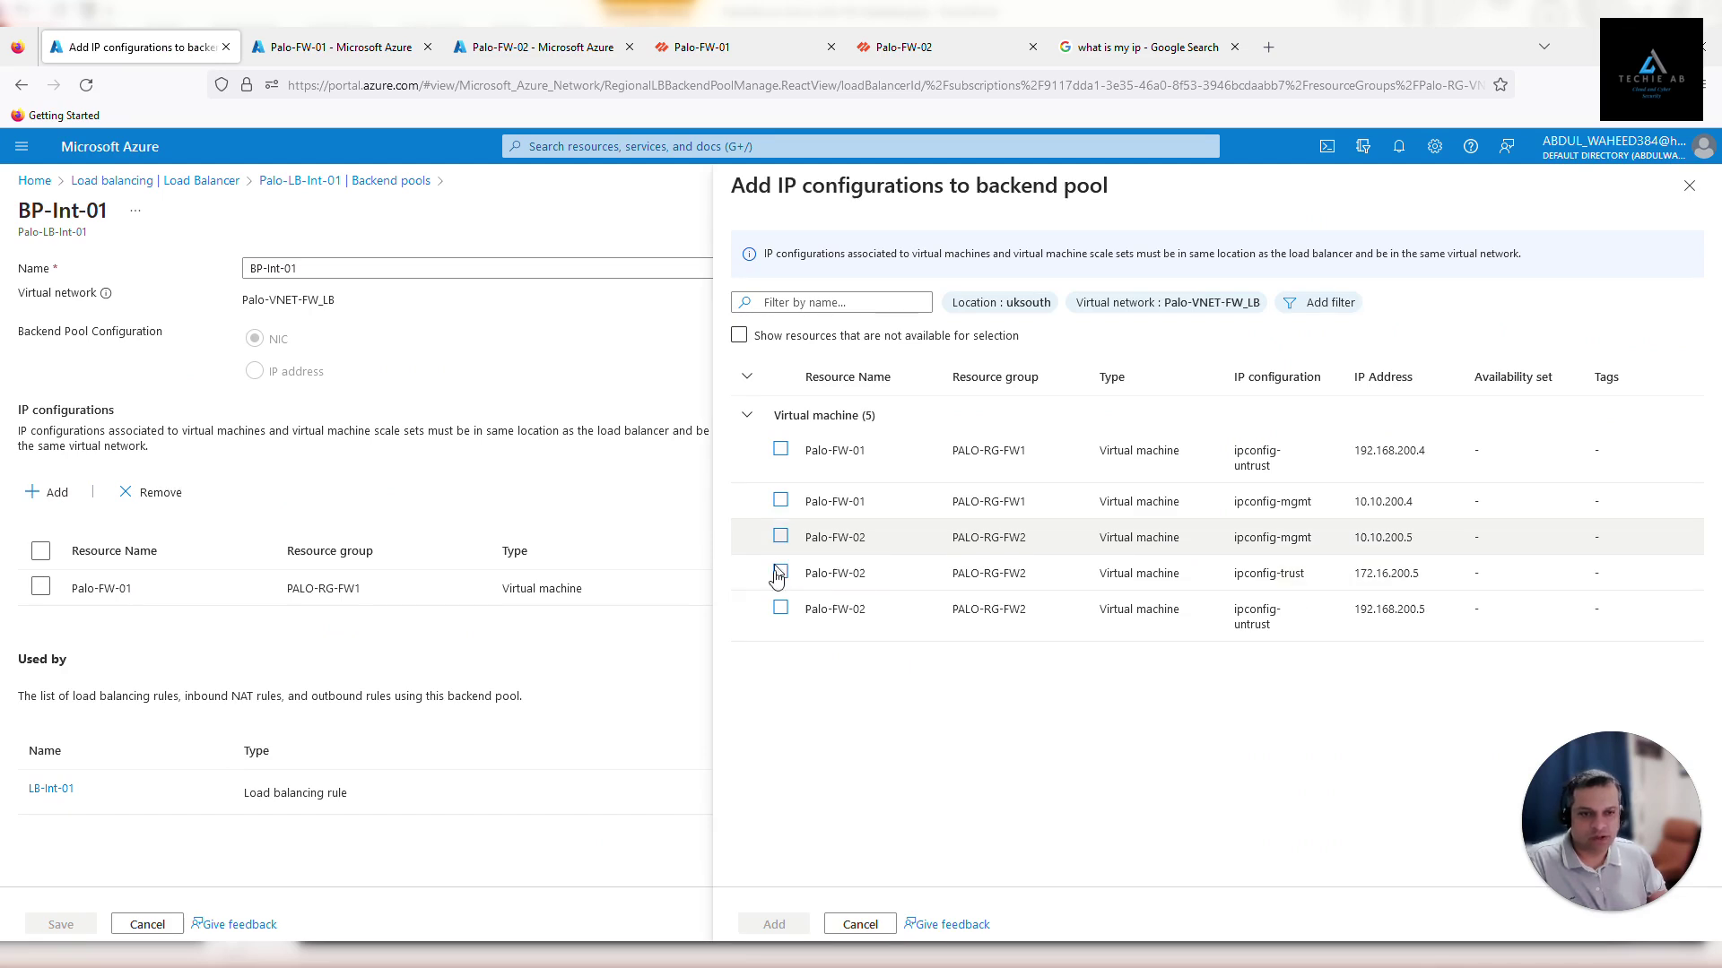
left_click(781, 573)
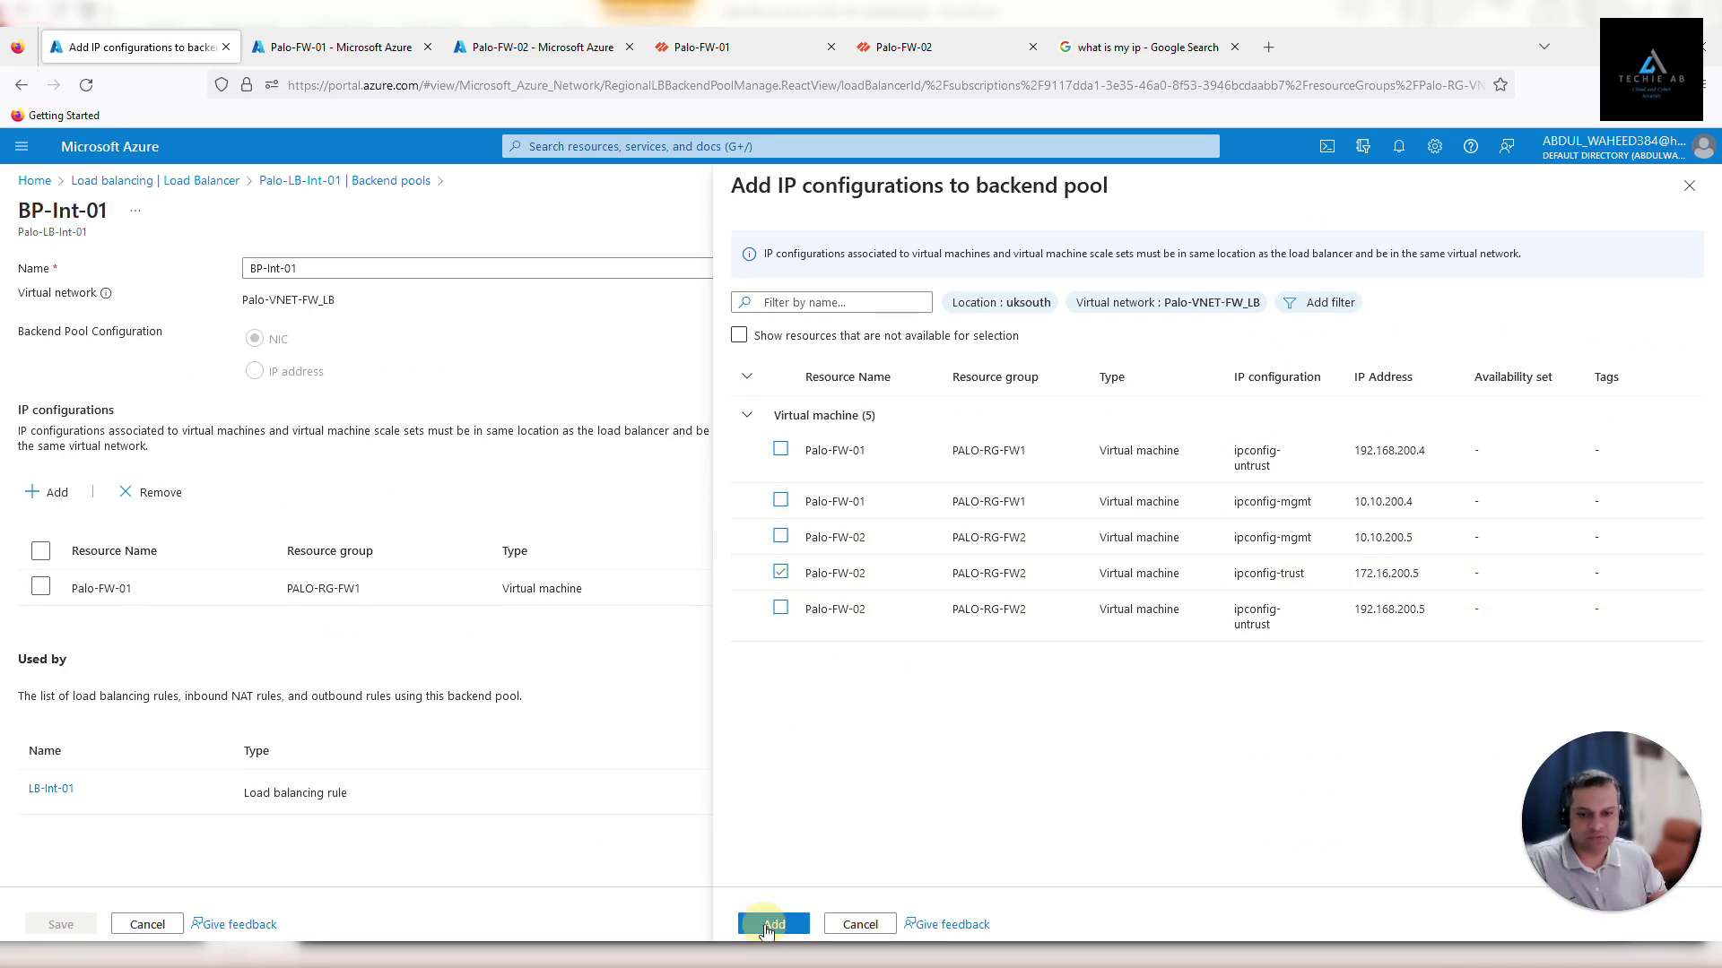
left_click(762, 921)
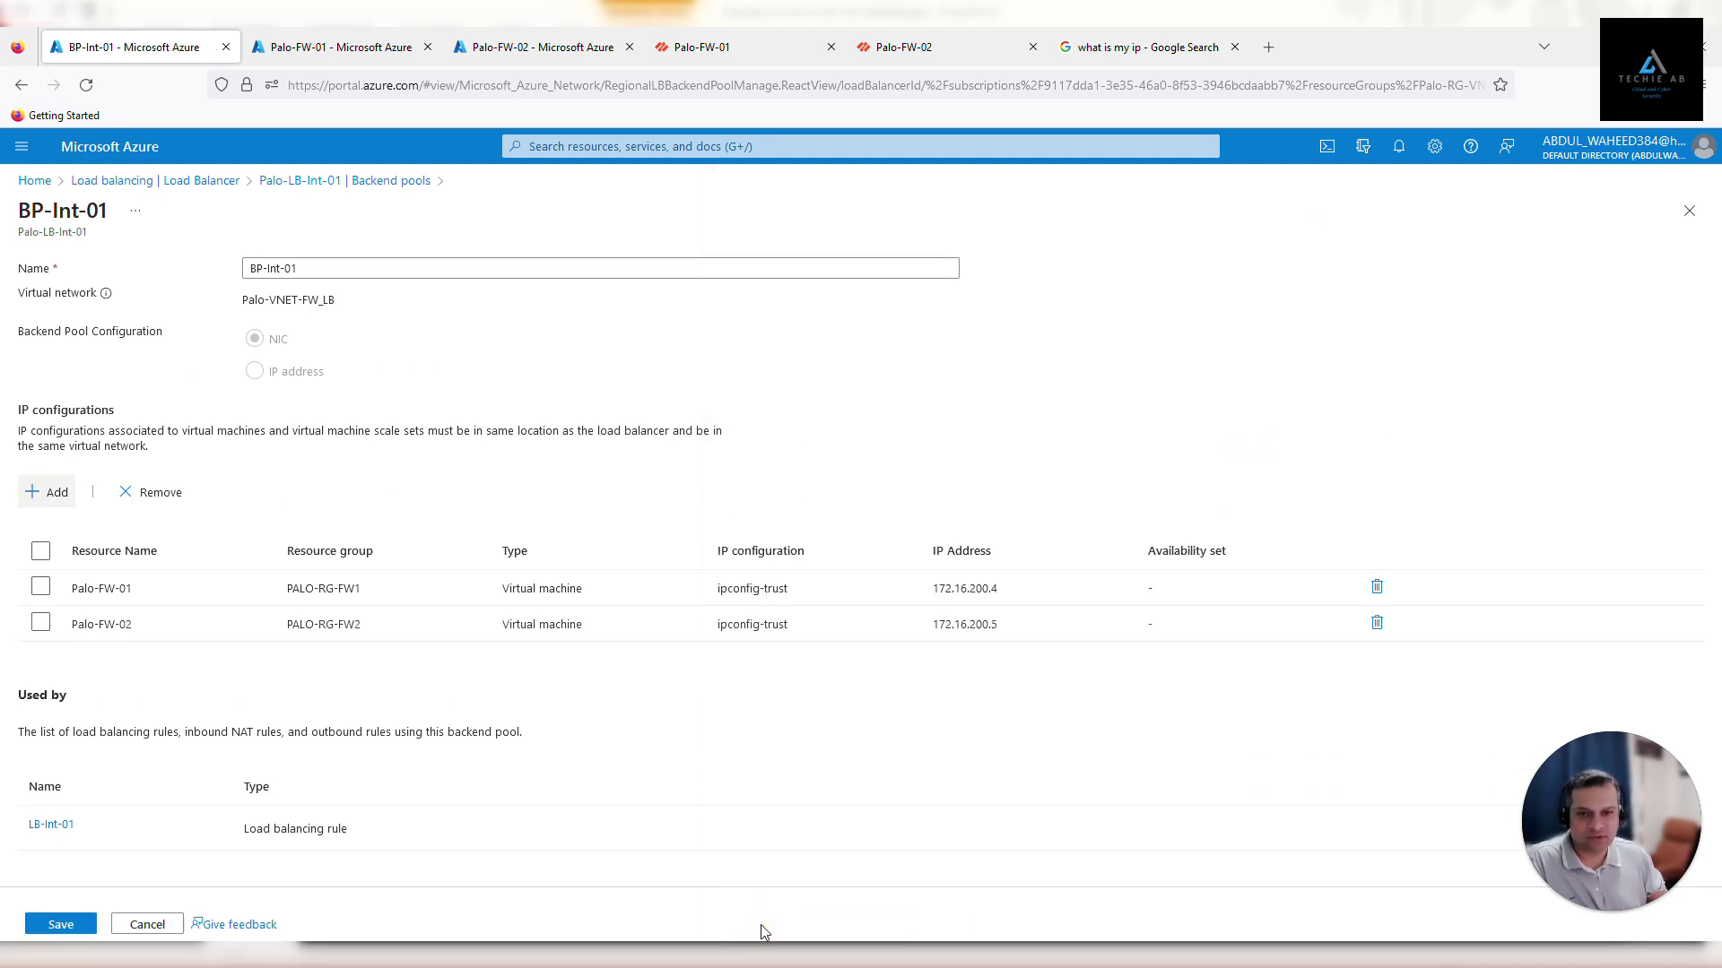
left_click(40, 588)
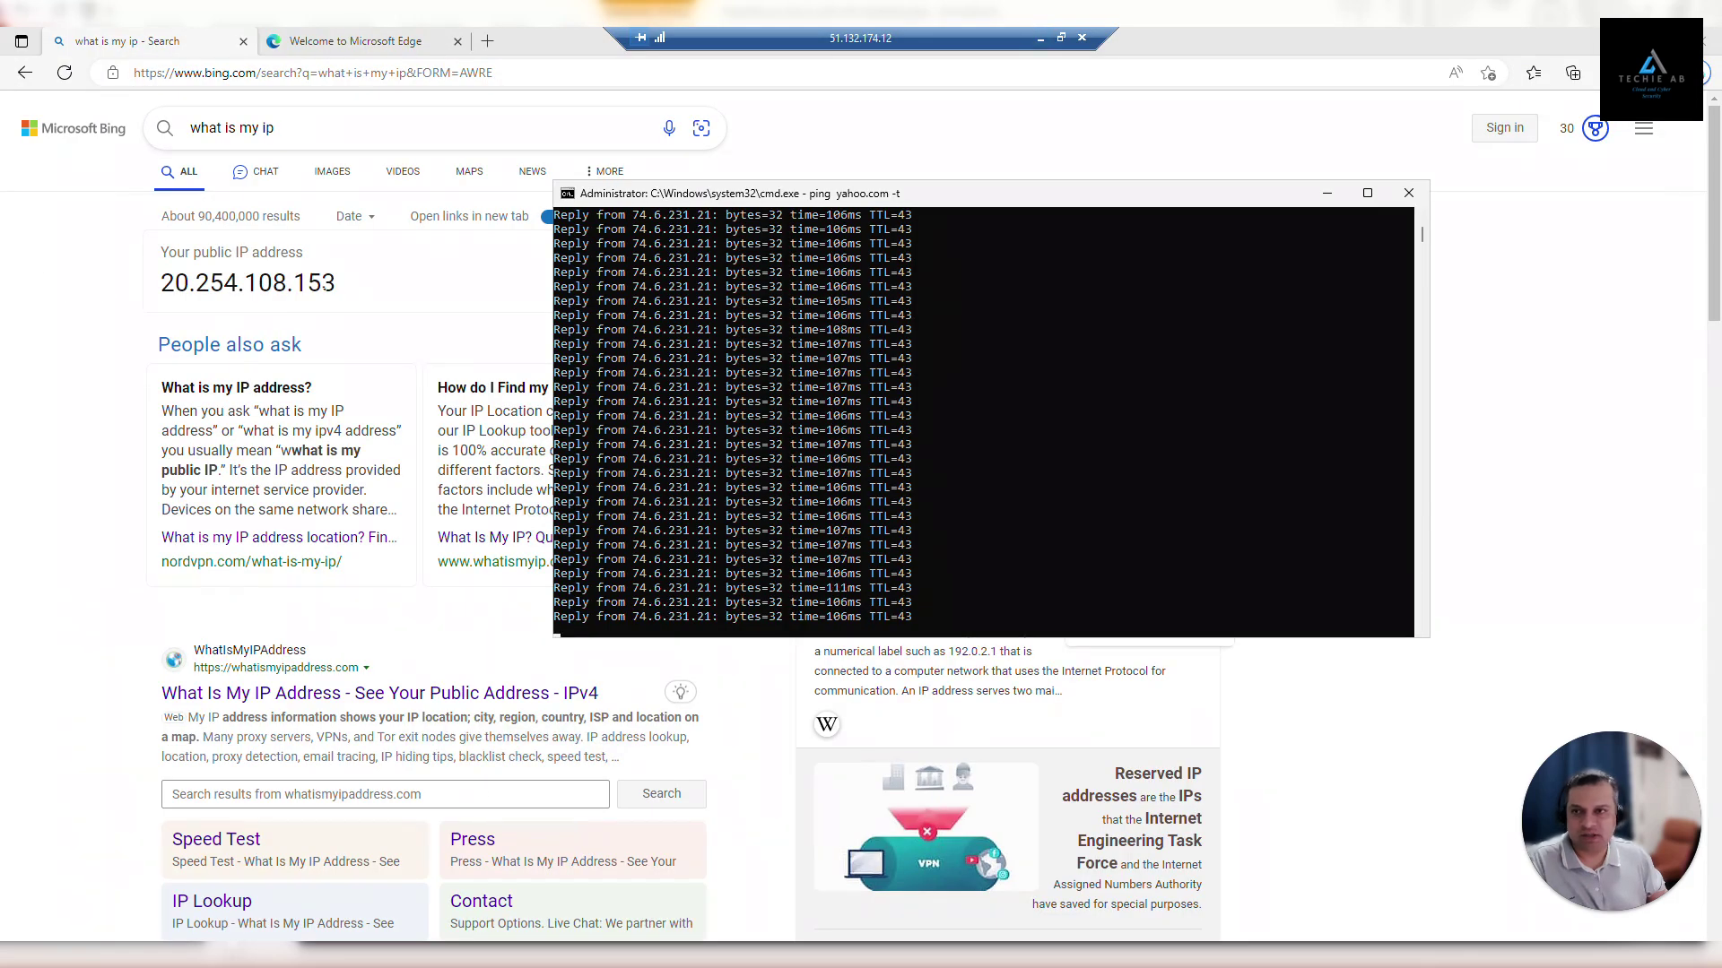
- Compare the remote session's public IP with the NIC public IP of Palo-FW-01's untrust interface and check the running yahoo.com ping
left_click(346, 292)
left_click_drag(346, 292, 260, 285)
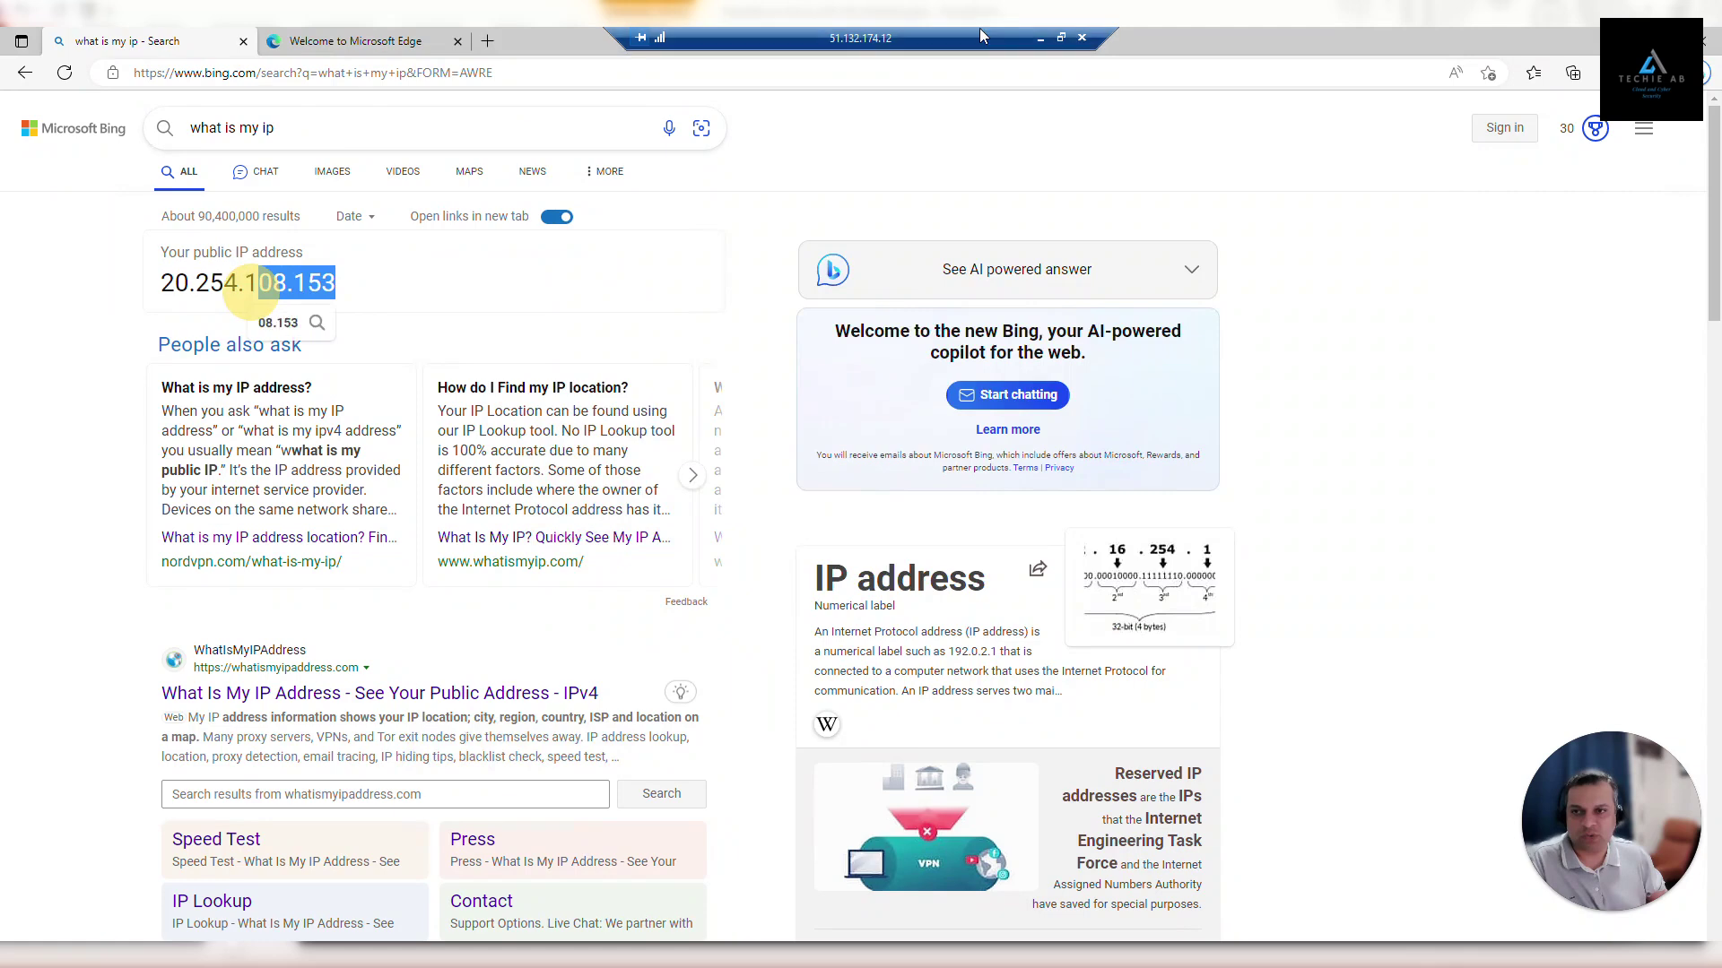
left_click(1040, 39)
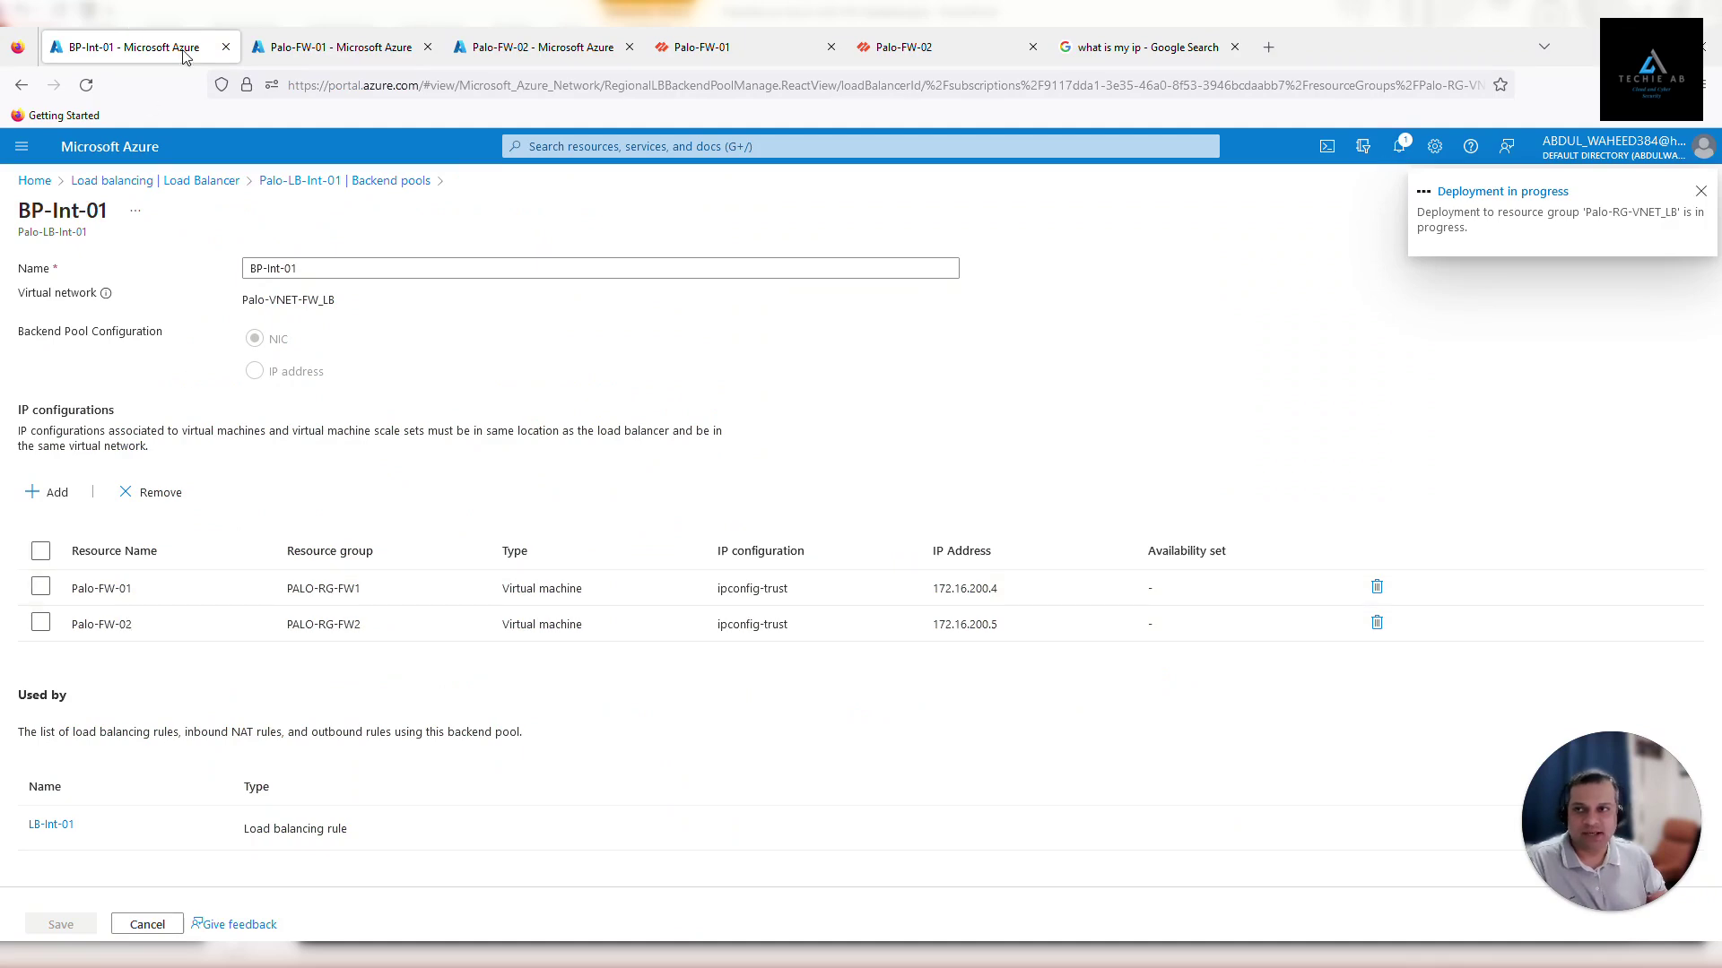
left_click(309, 47)
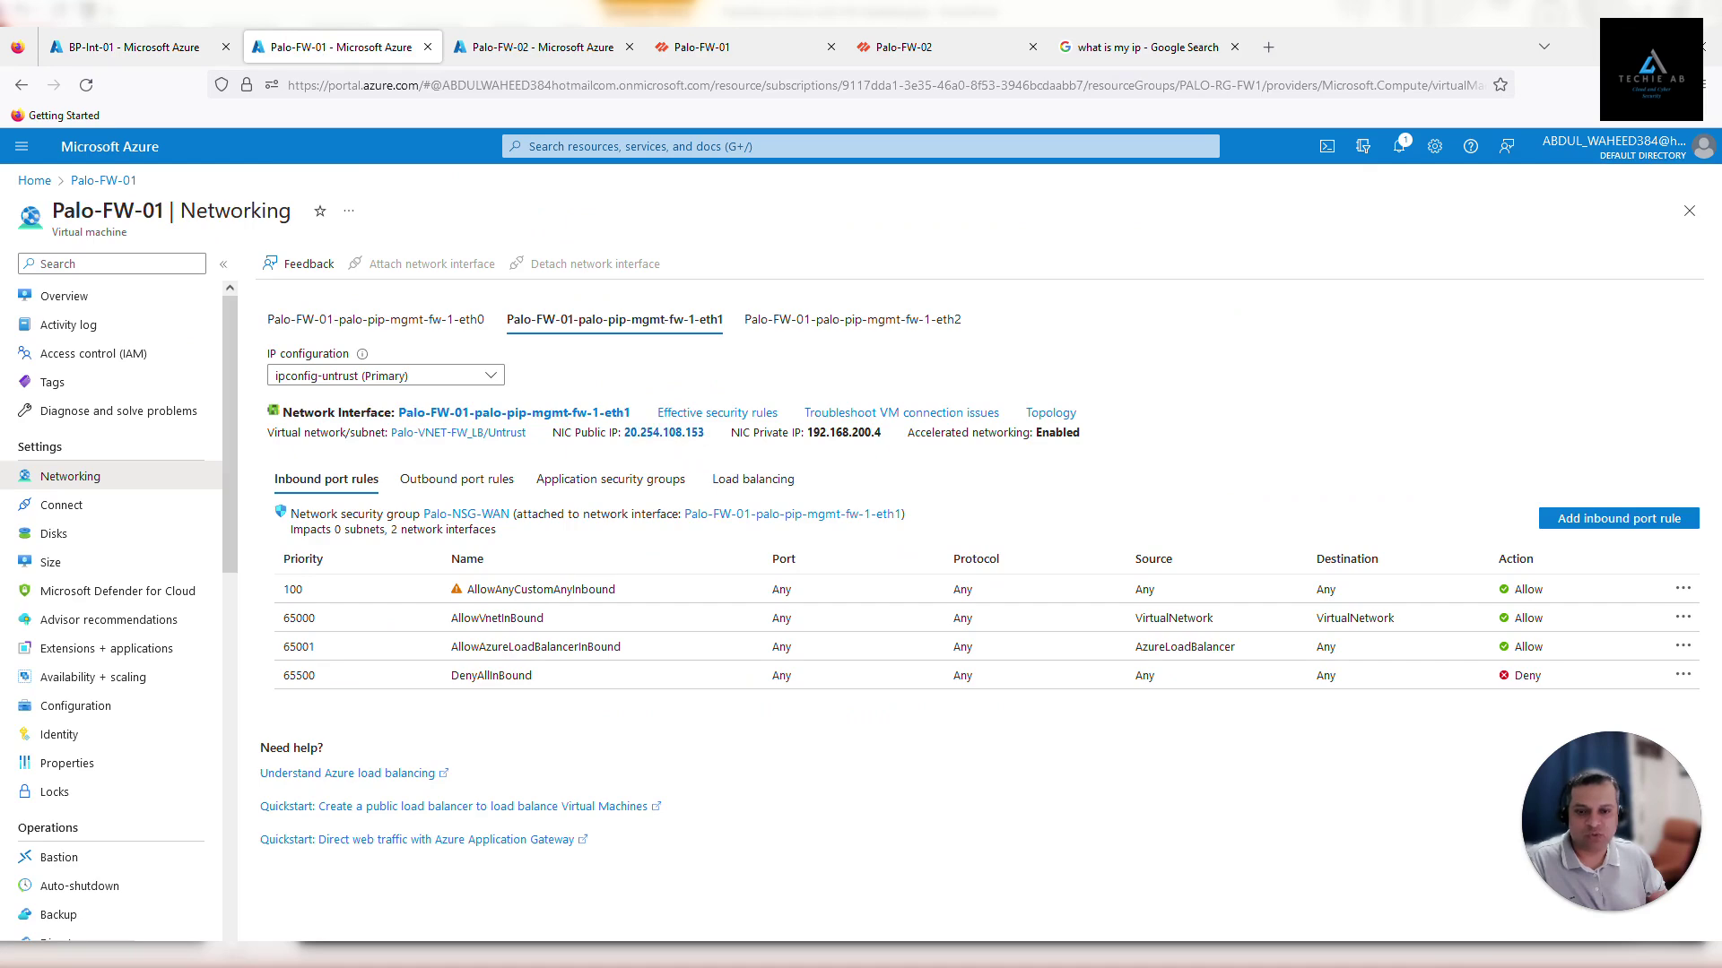
key("alt+Tab")
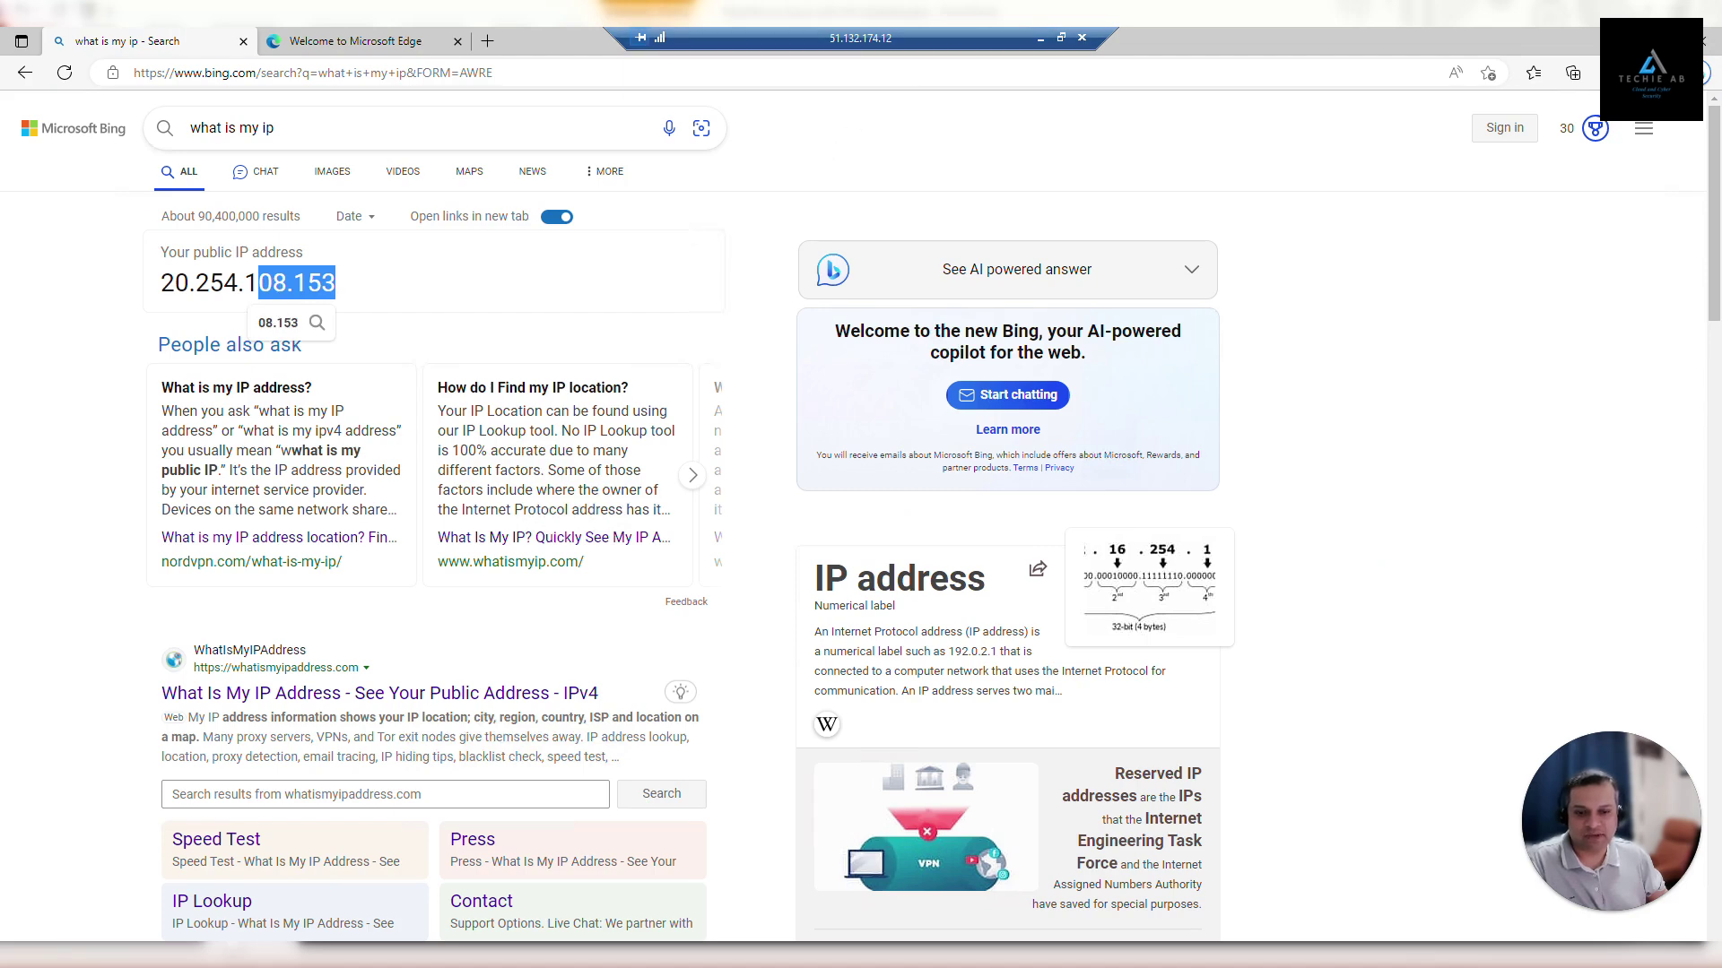
key("alt+Tab")
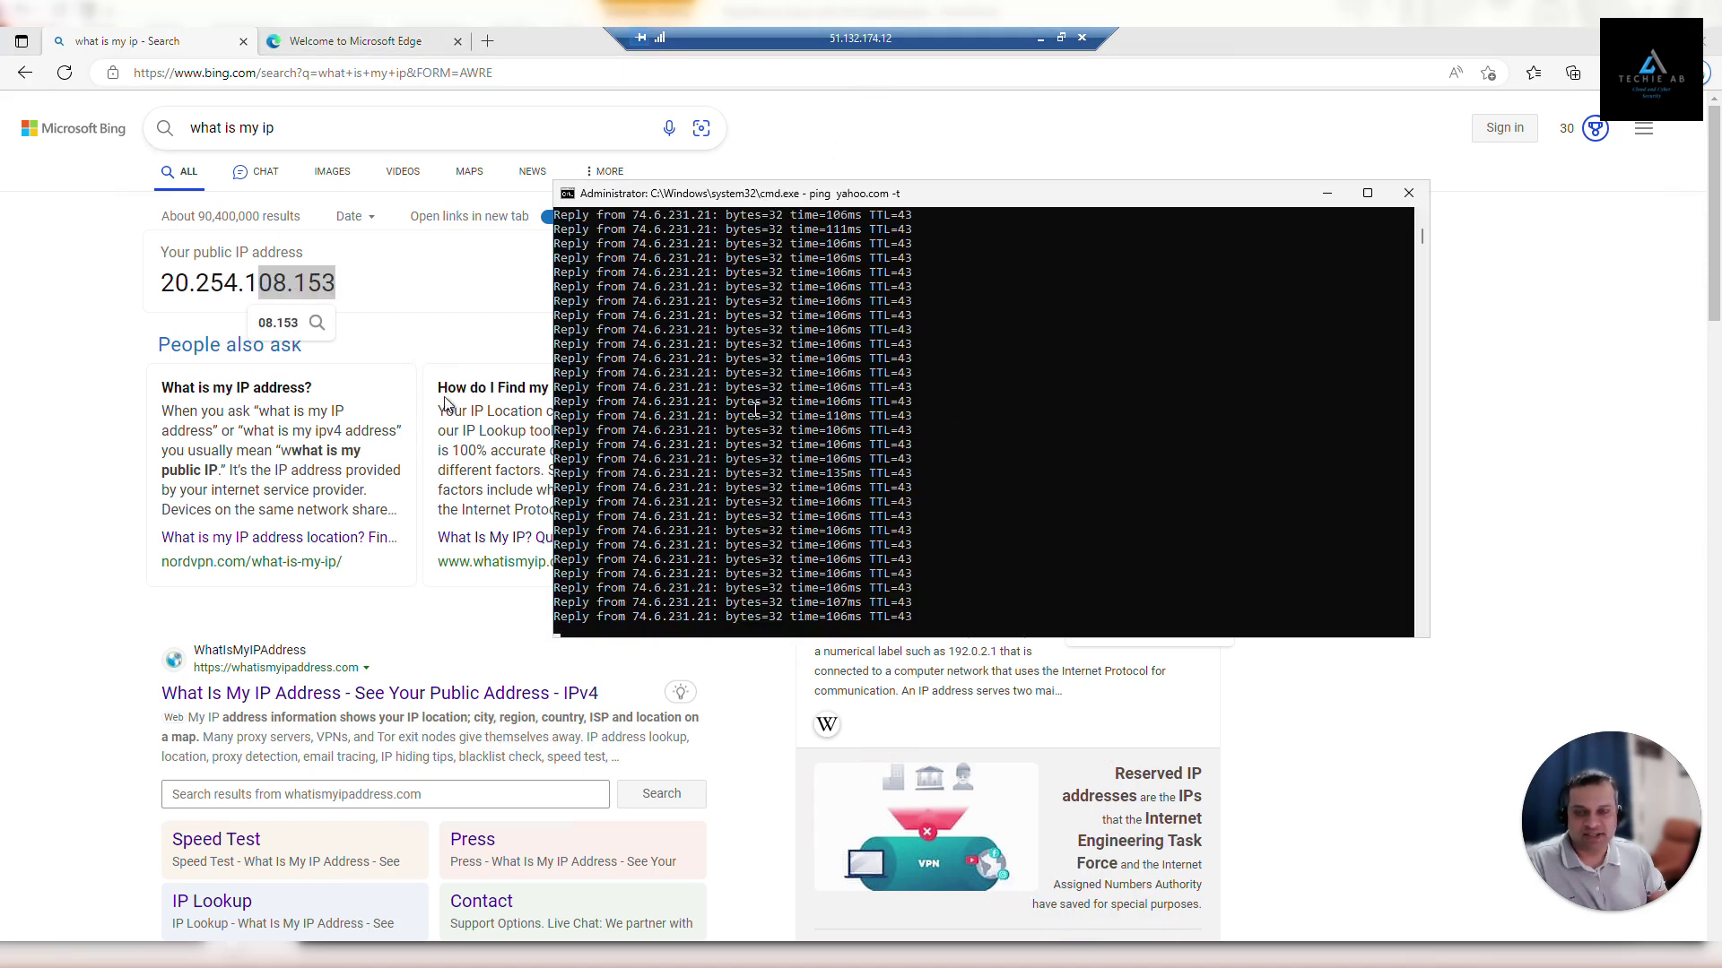
- Return to the BP-Int-01 pool in the Azure portal and check the notifications for its latest deployment
left_click(1039, 37)
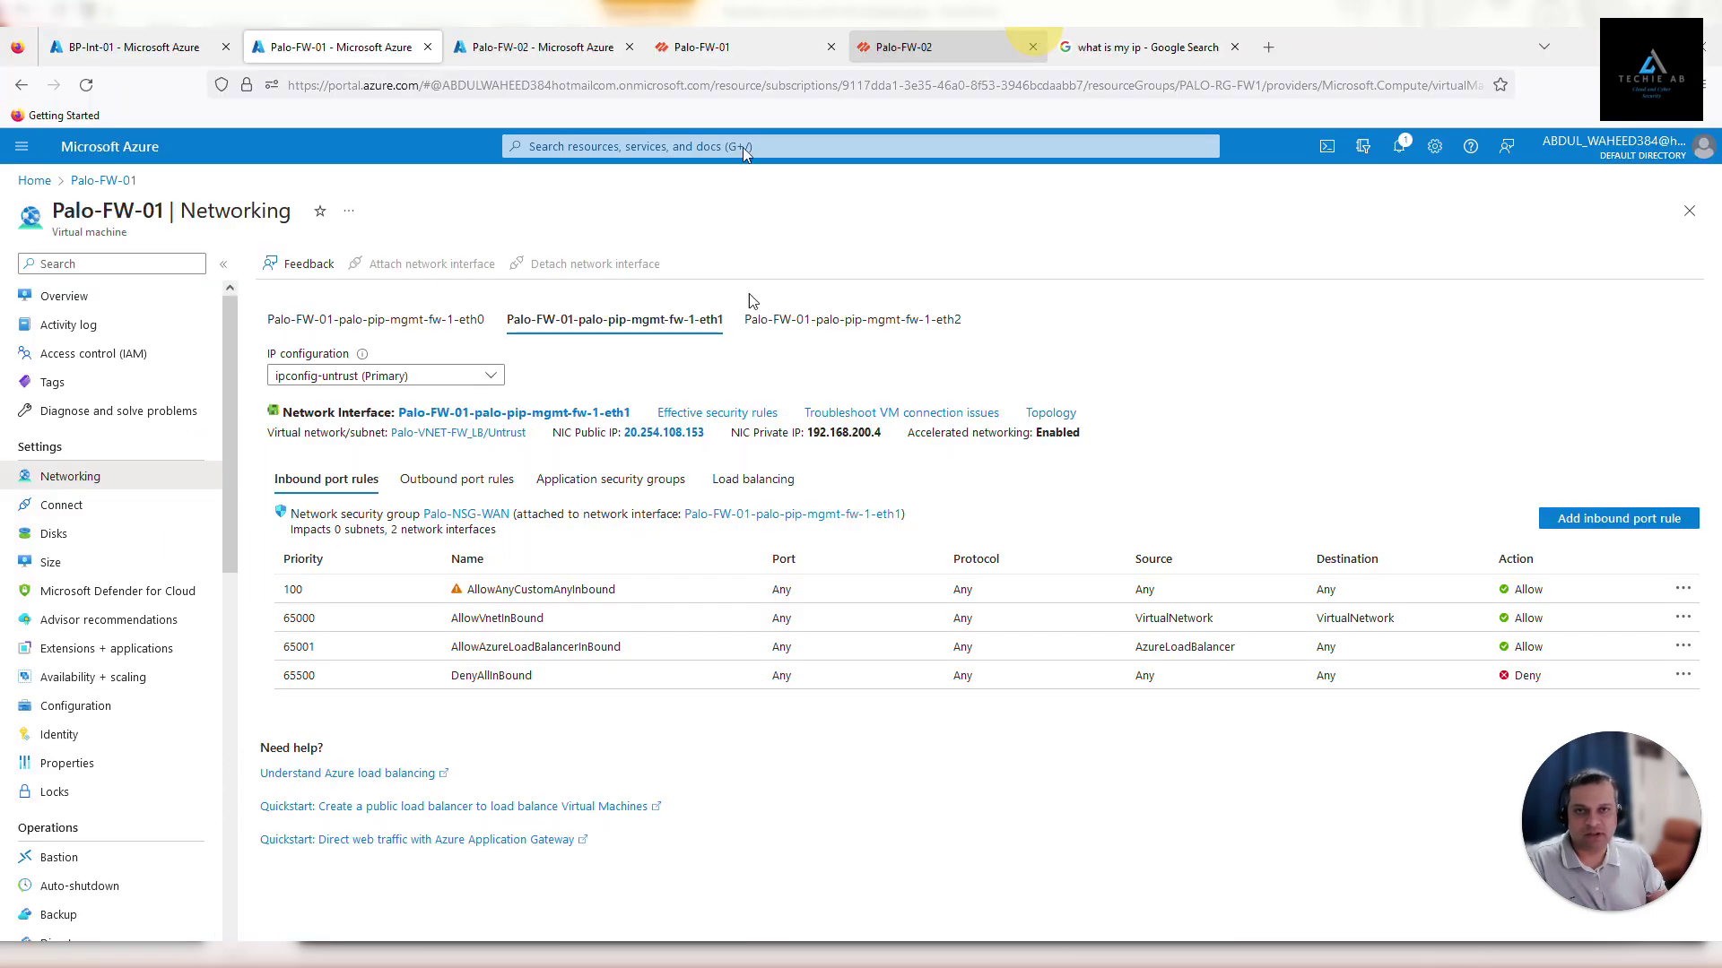
left_click(1401, 147)
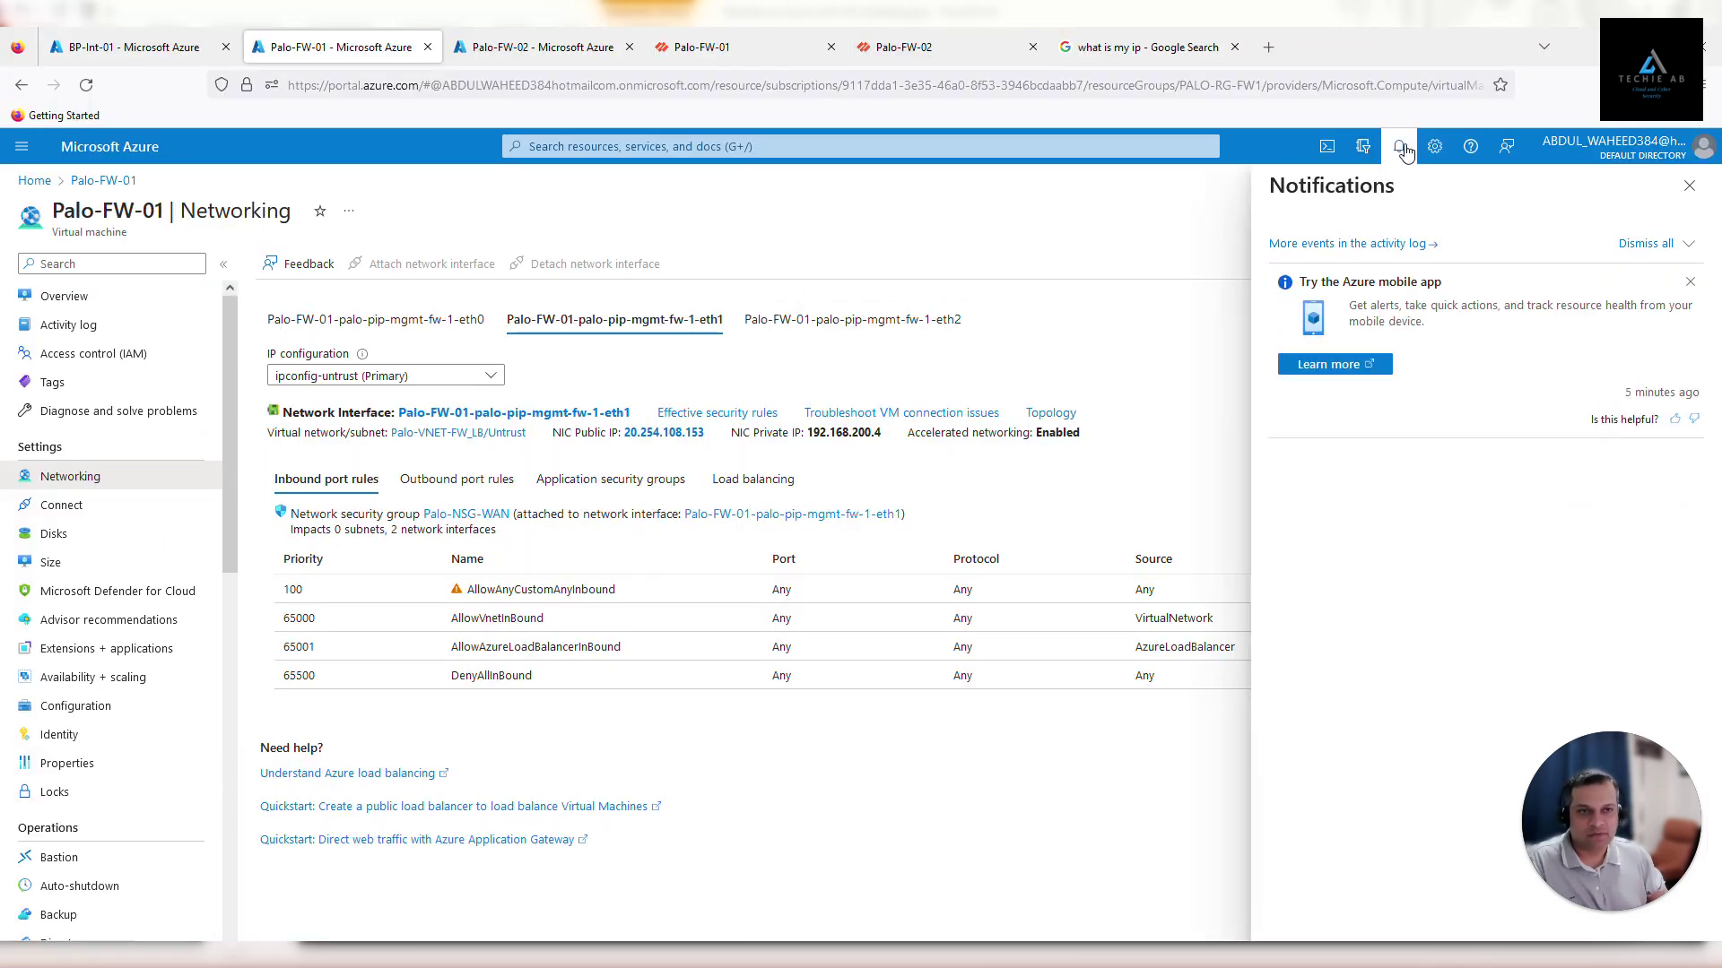
left_click(1690, 185)
left_click(159, 55)
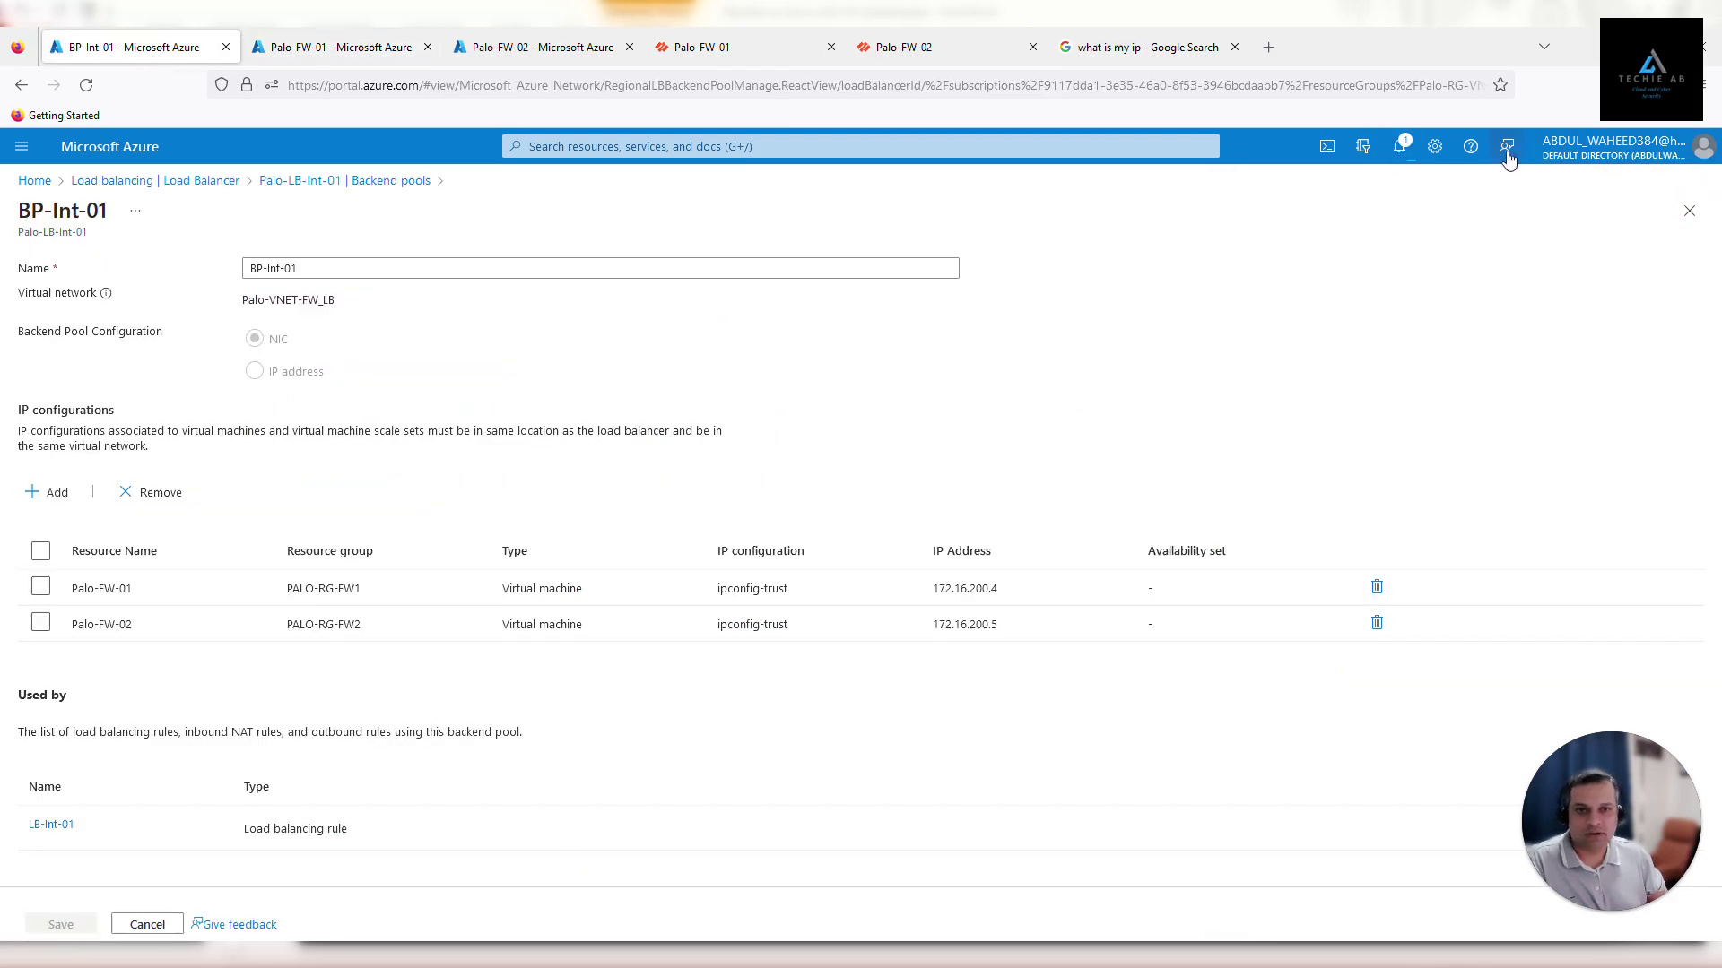
left_click(1400, 152)
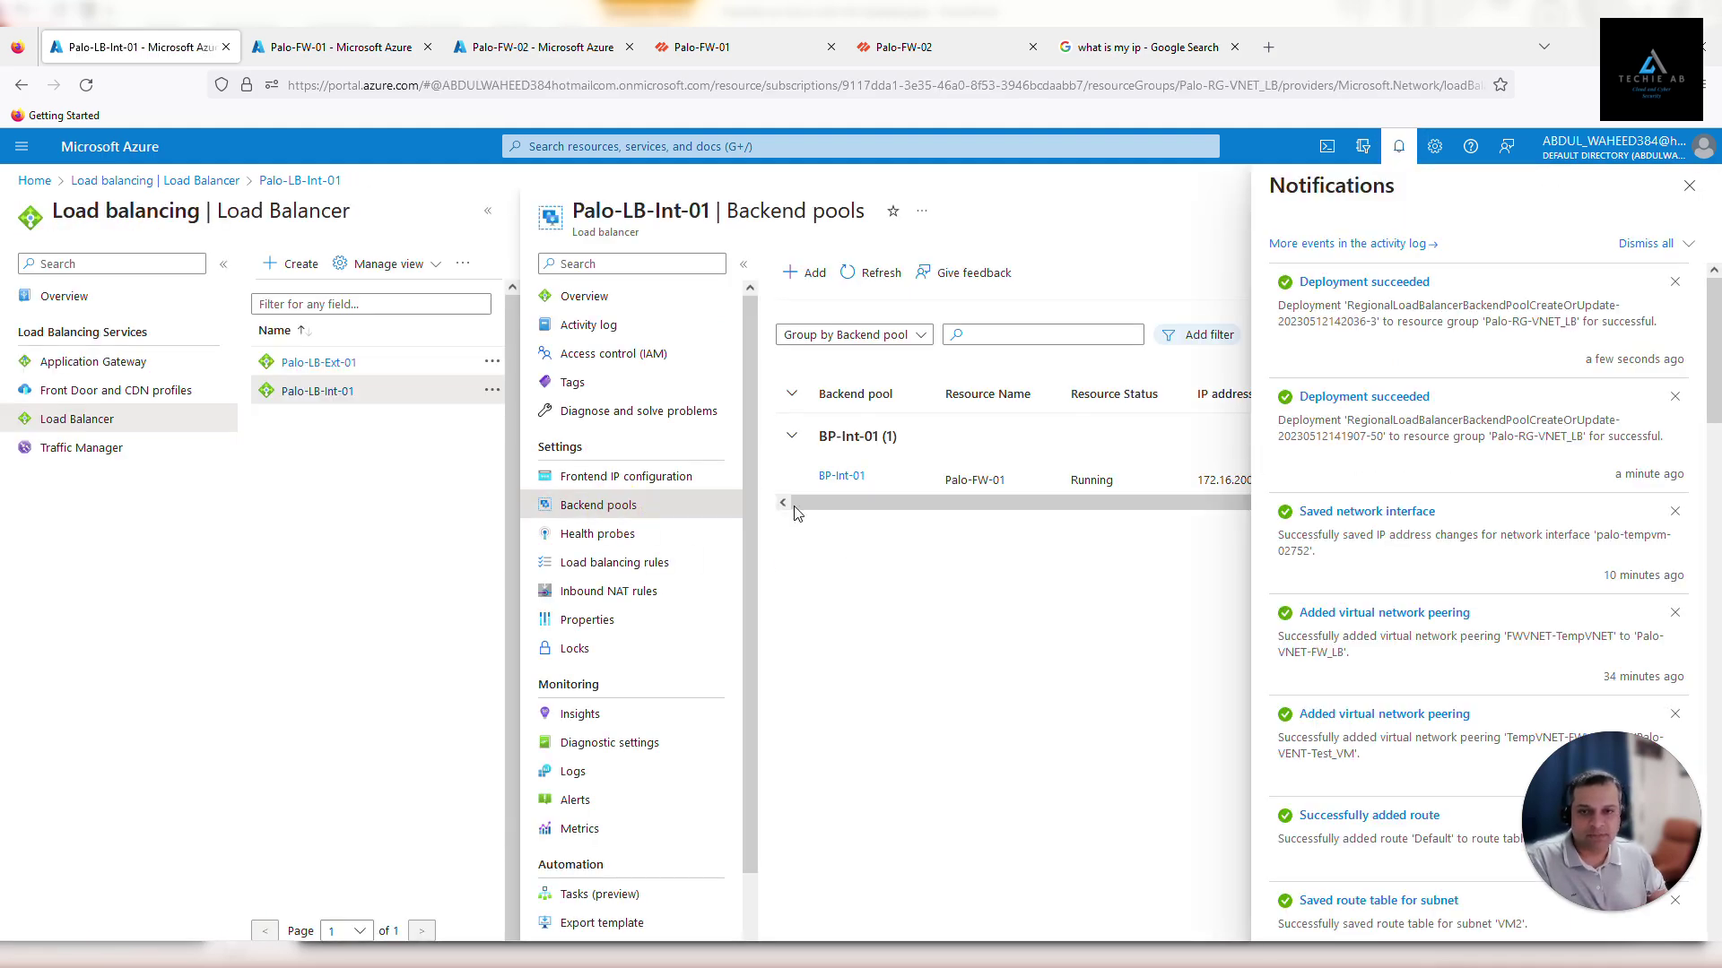
- Remove Palo-FW-01 from the BP-Int-01 backend pool and save the pool
left_click(843, 481)
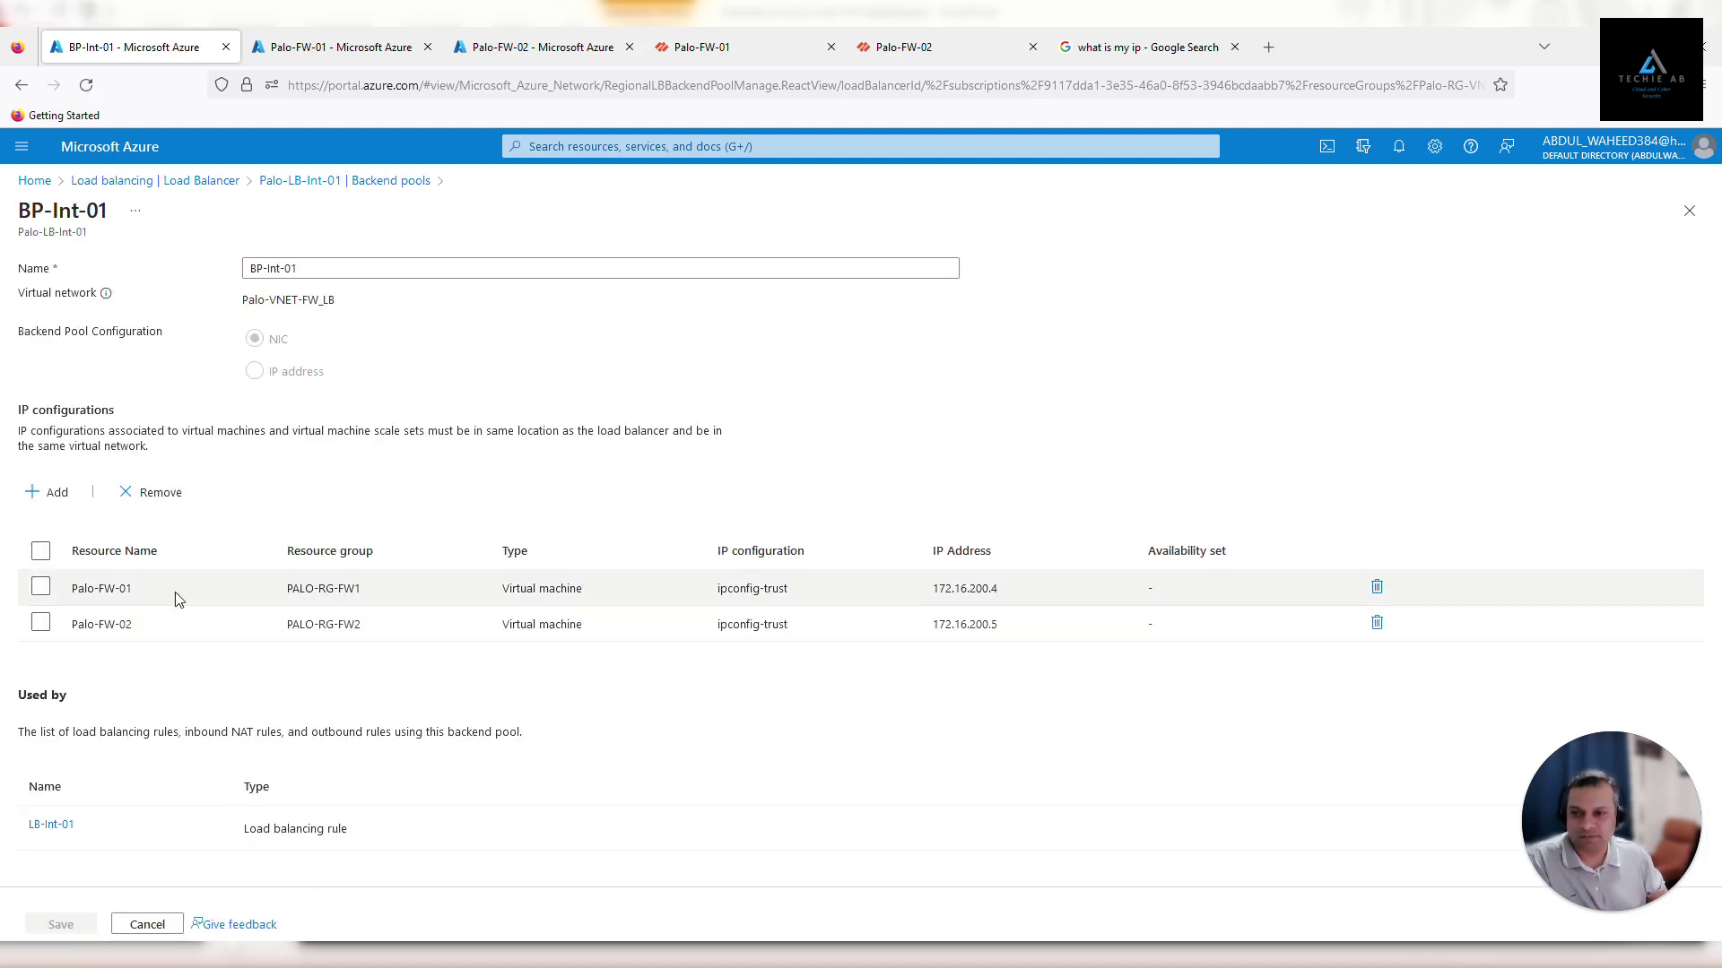
left_click(1377, 588)
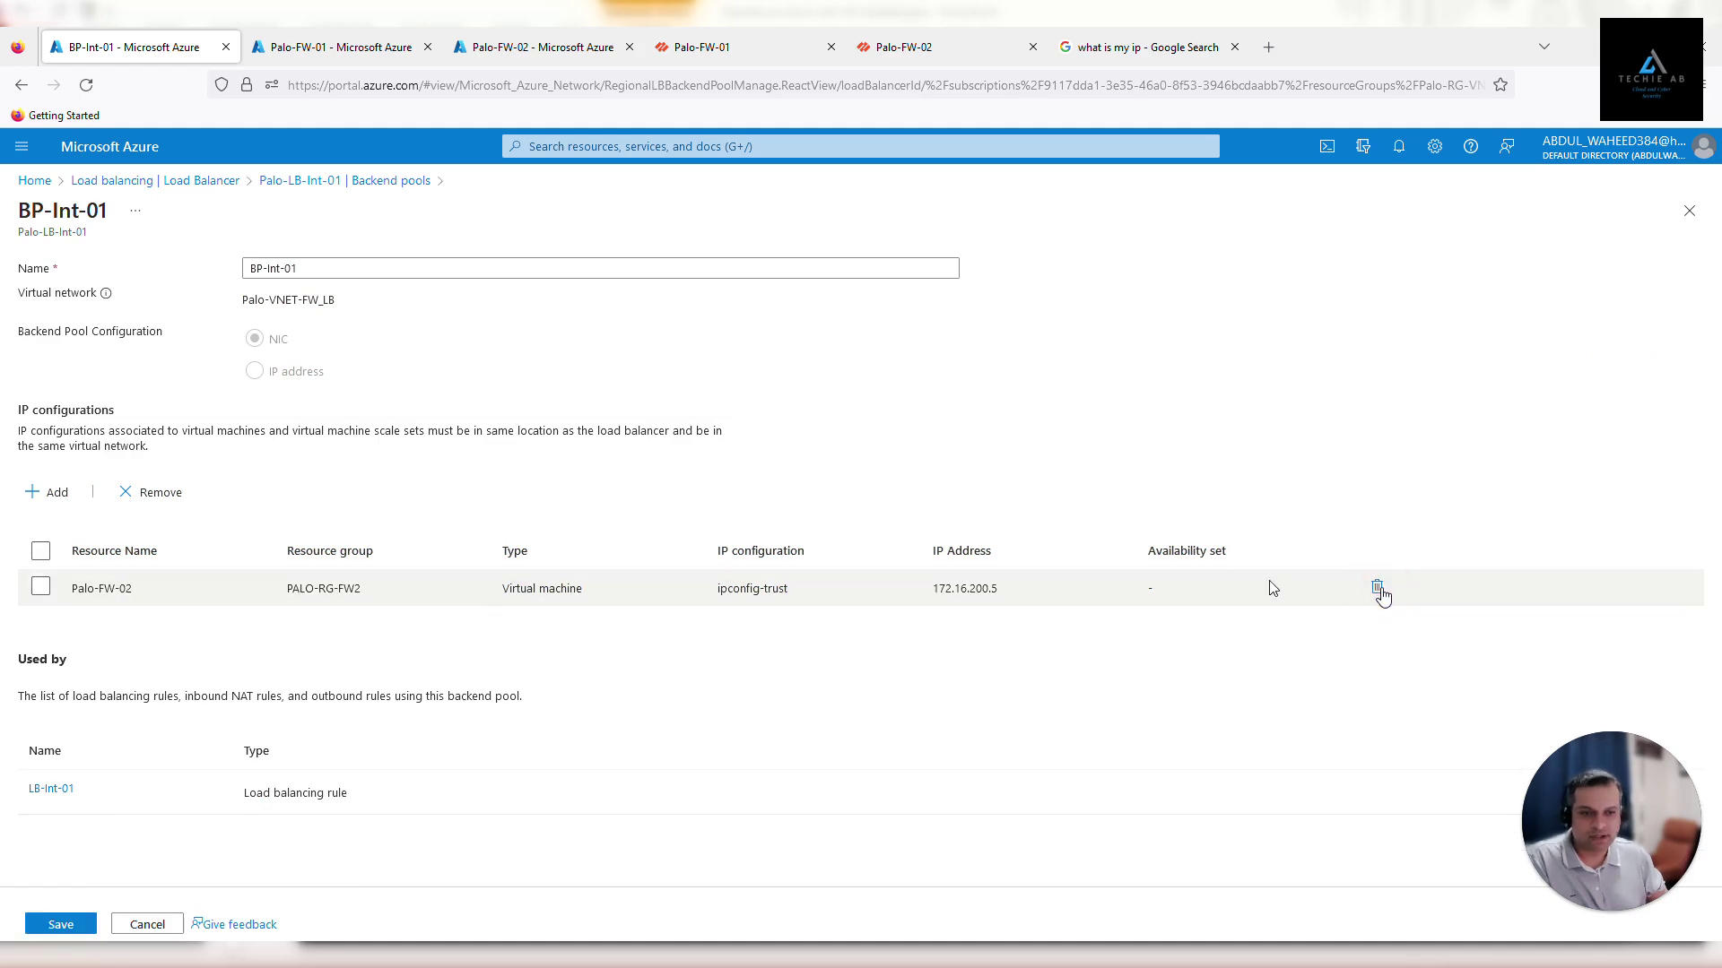
left_click(61, 924)
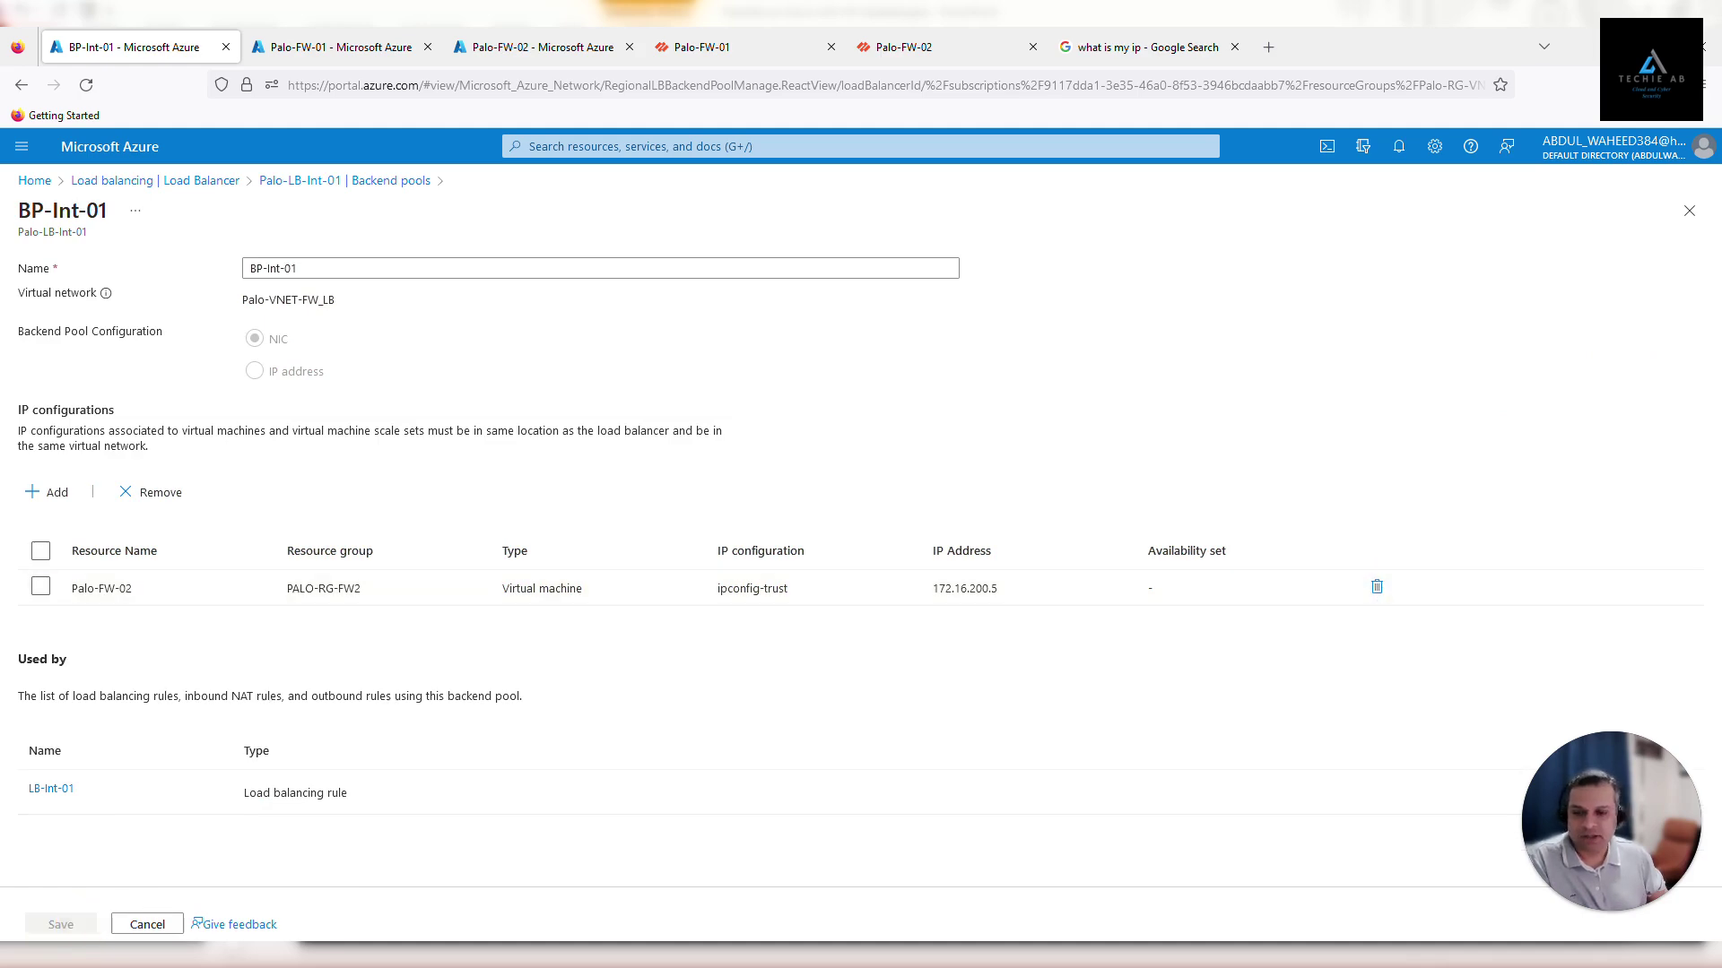
- Switch to the remote session, check the yahoo.com ping and reload the public IP search several times to see the outbound address
key("alt+Tab")
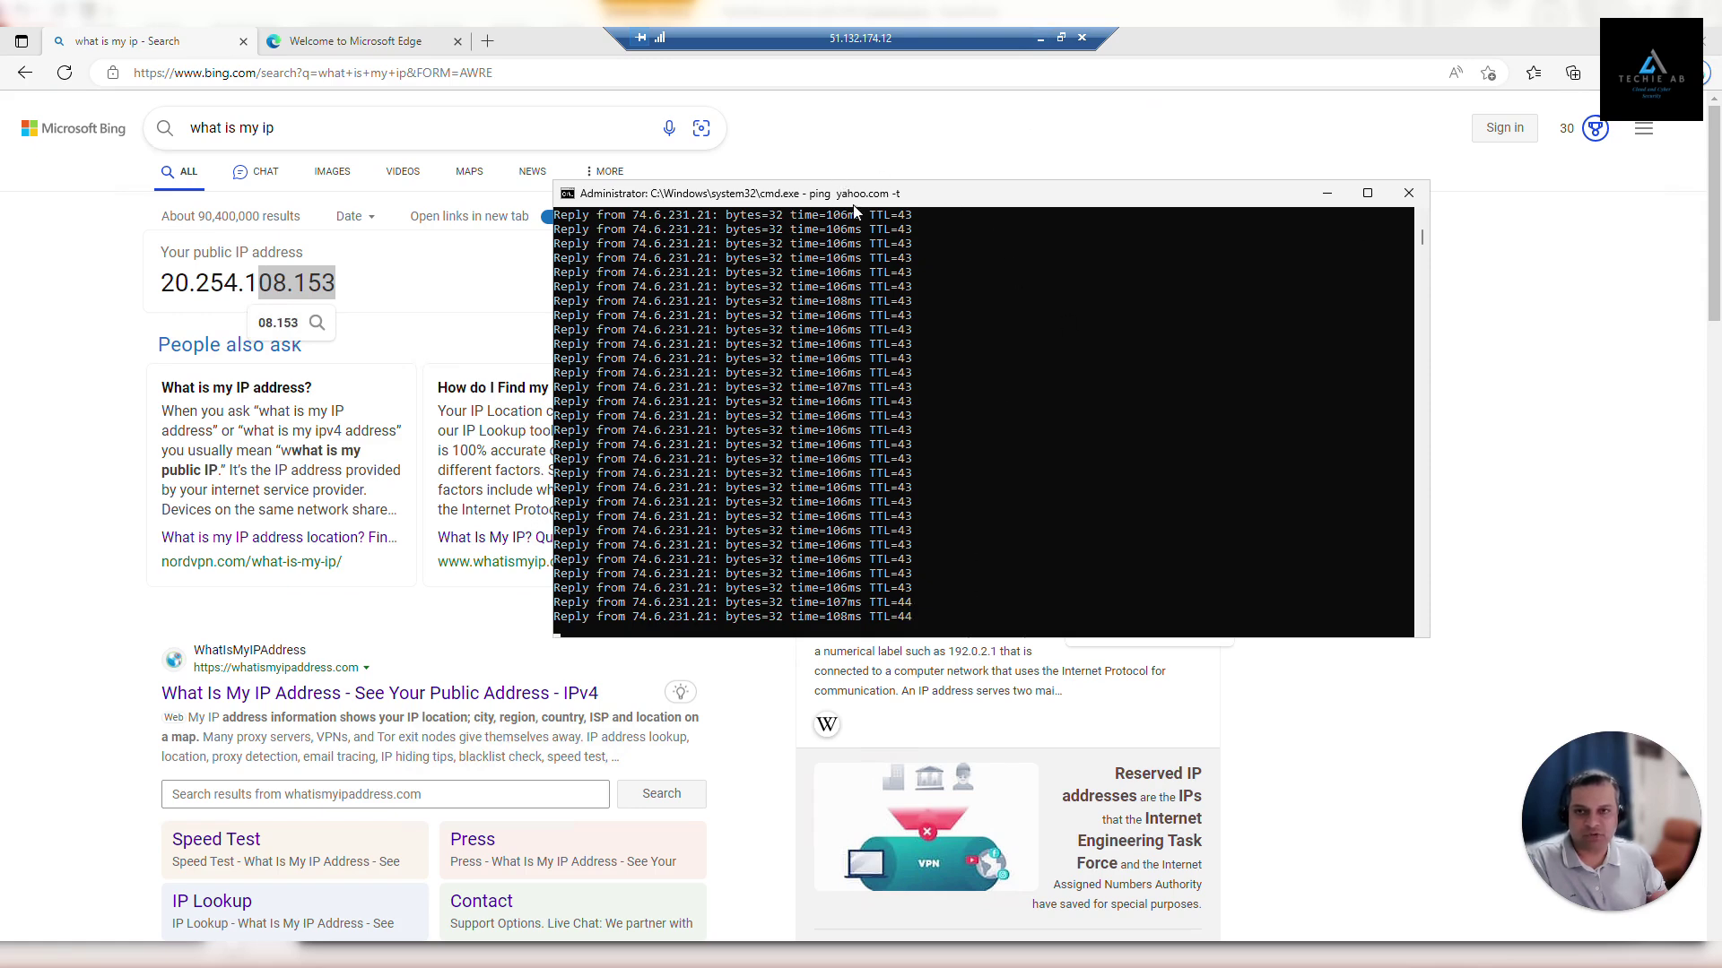
left_click(1094, 439)
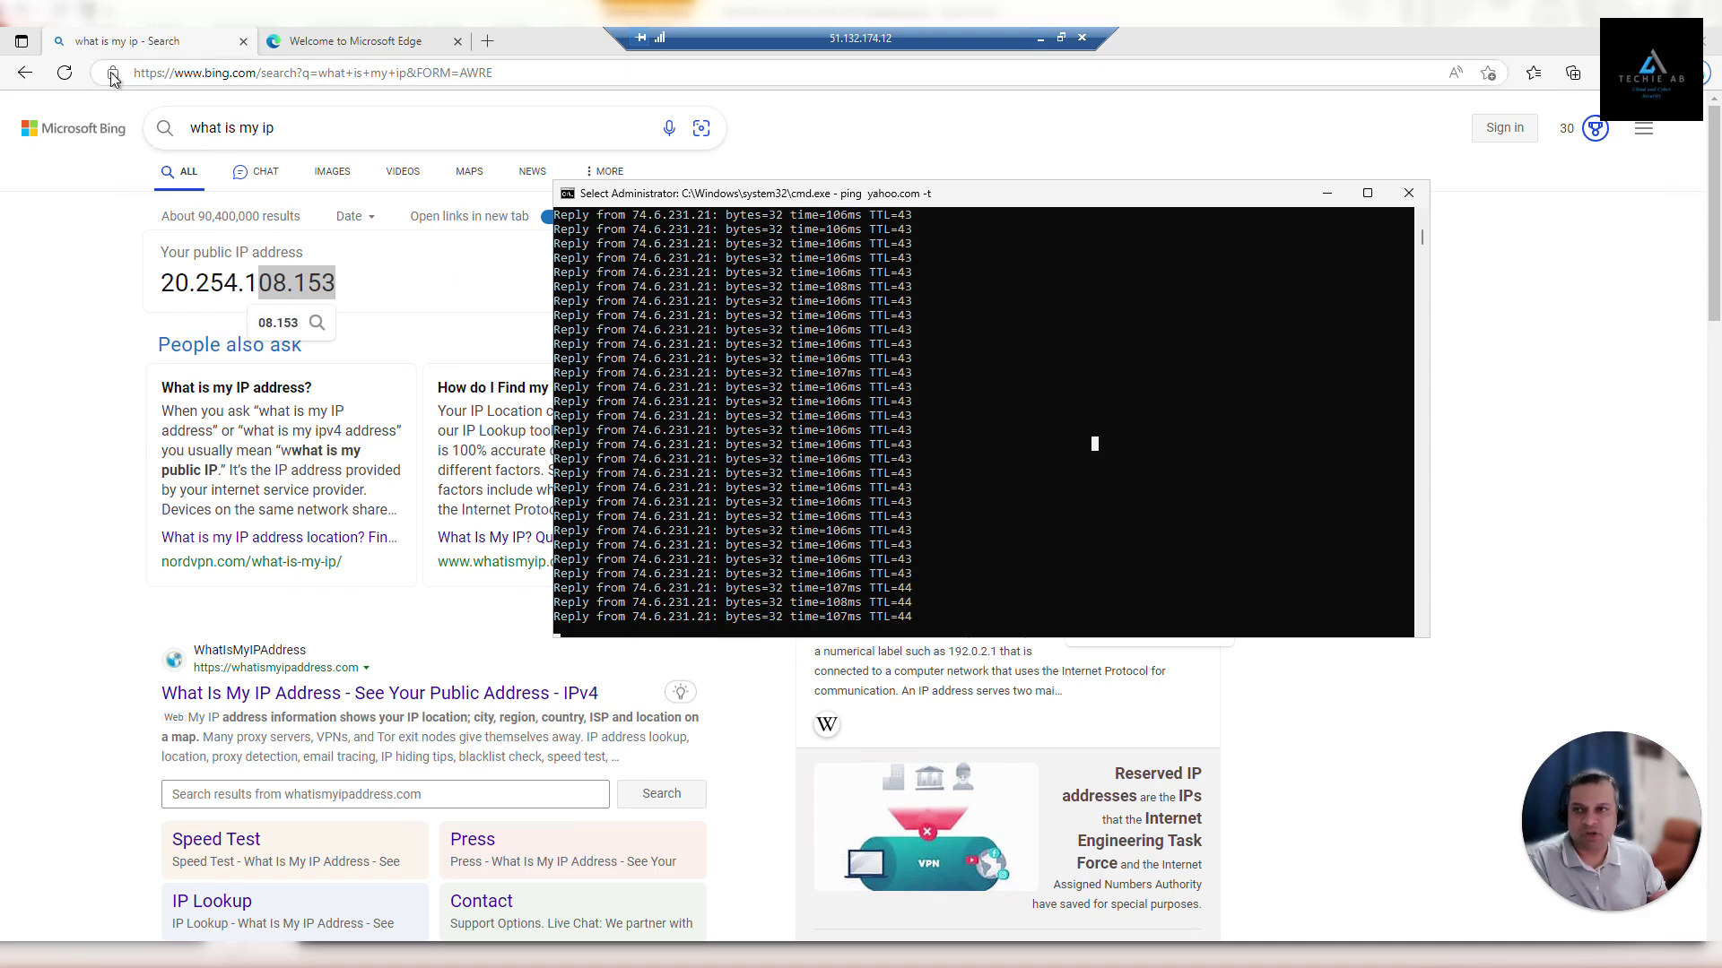
left_click(66, 73)
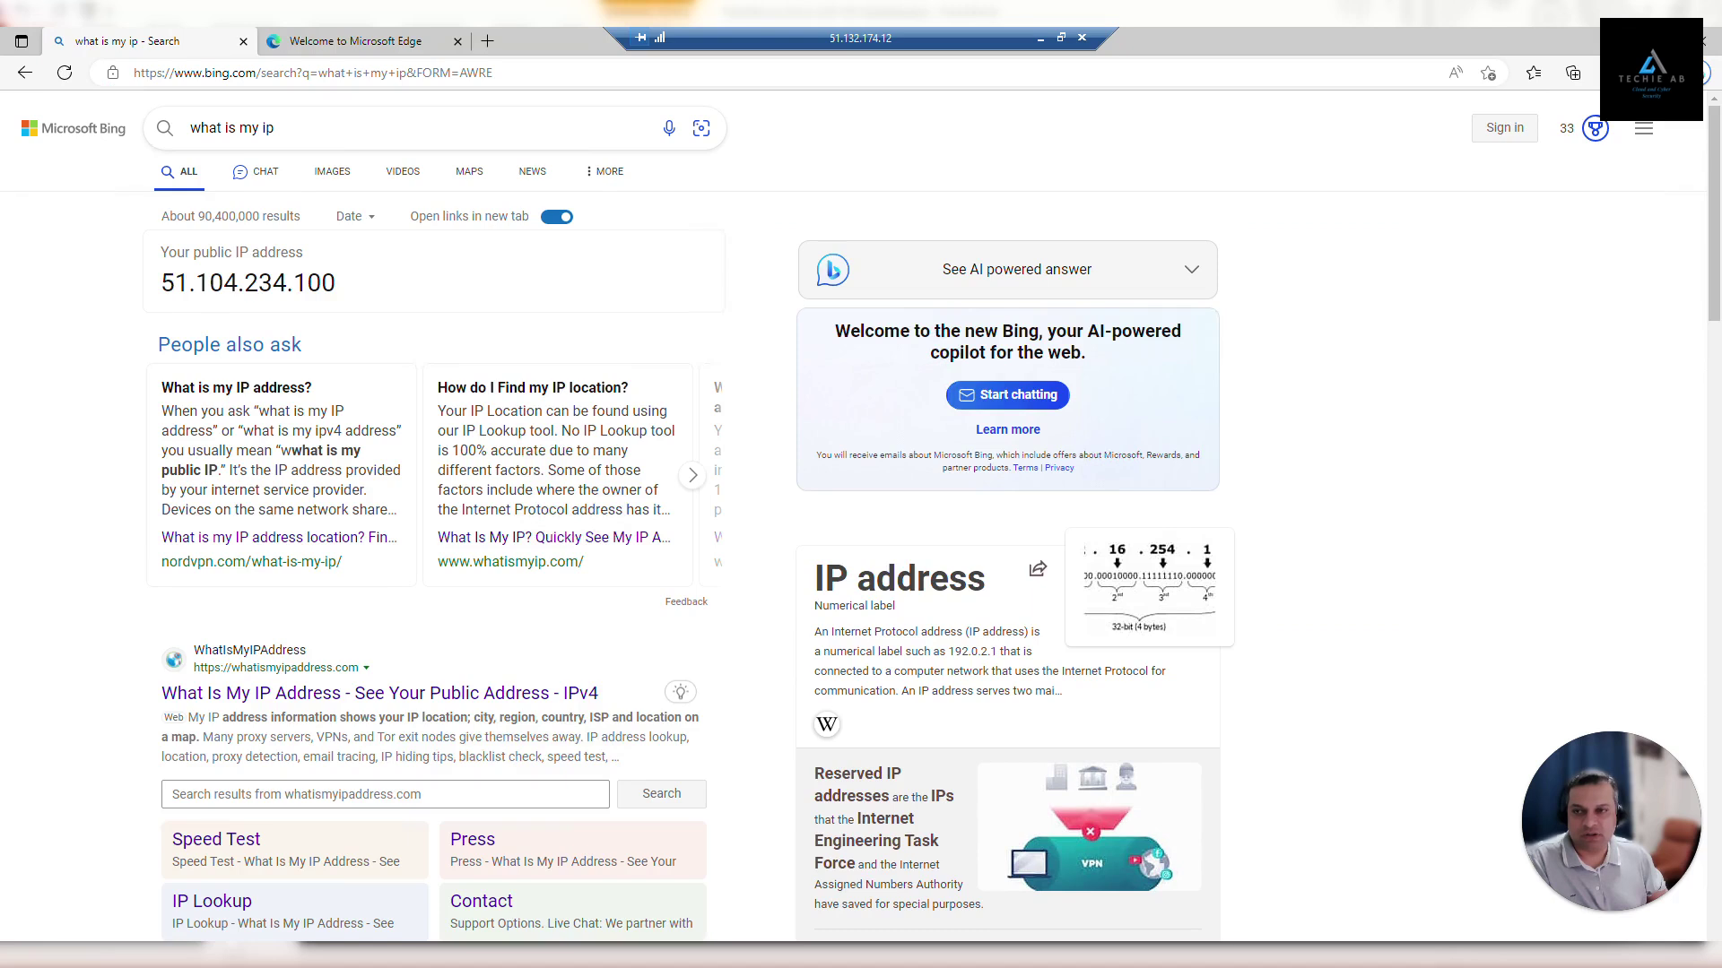
left_click_drag(197, 284, 337, 284)
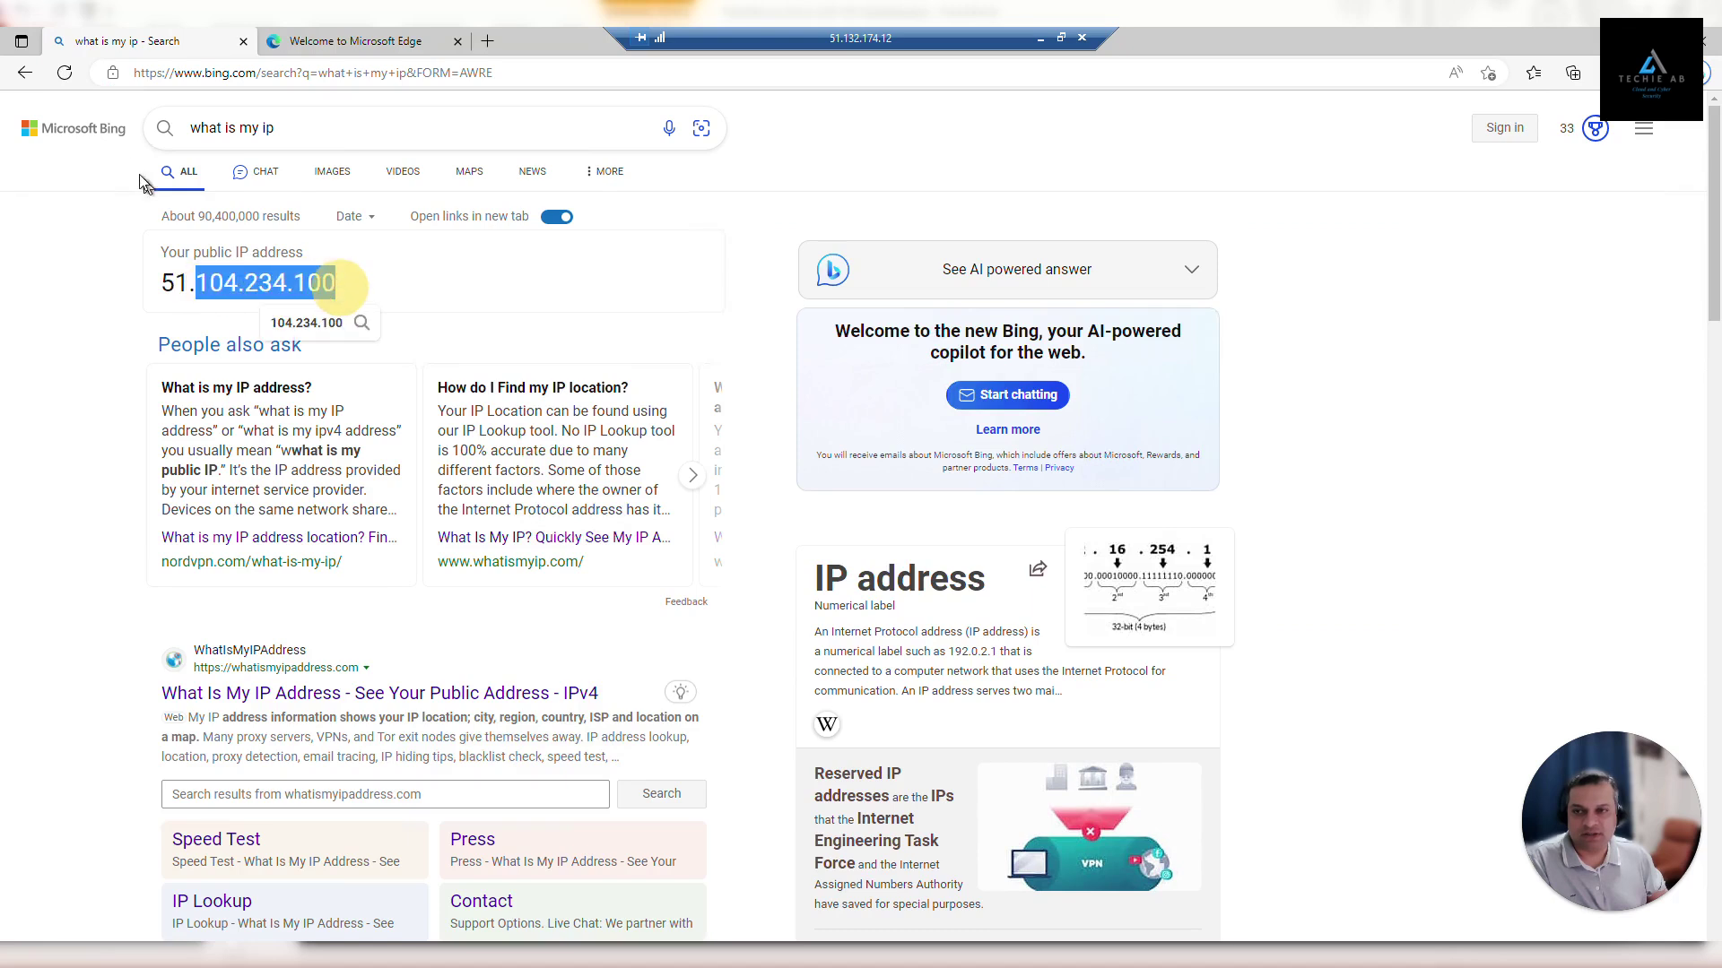
left_click(64, 77)
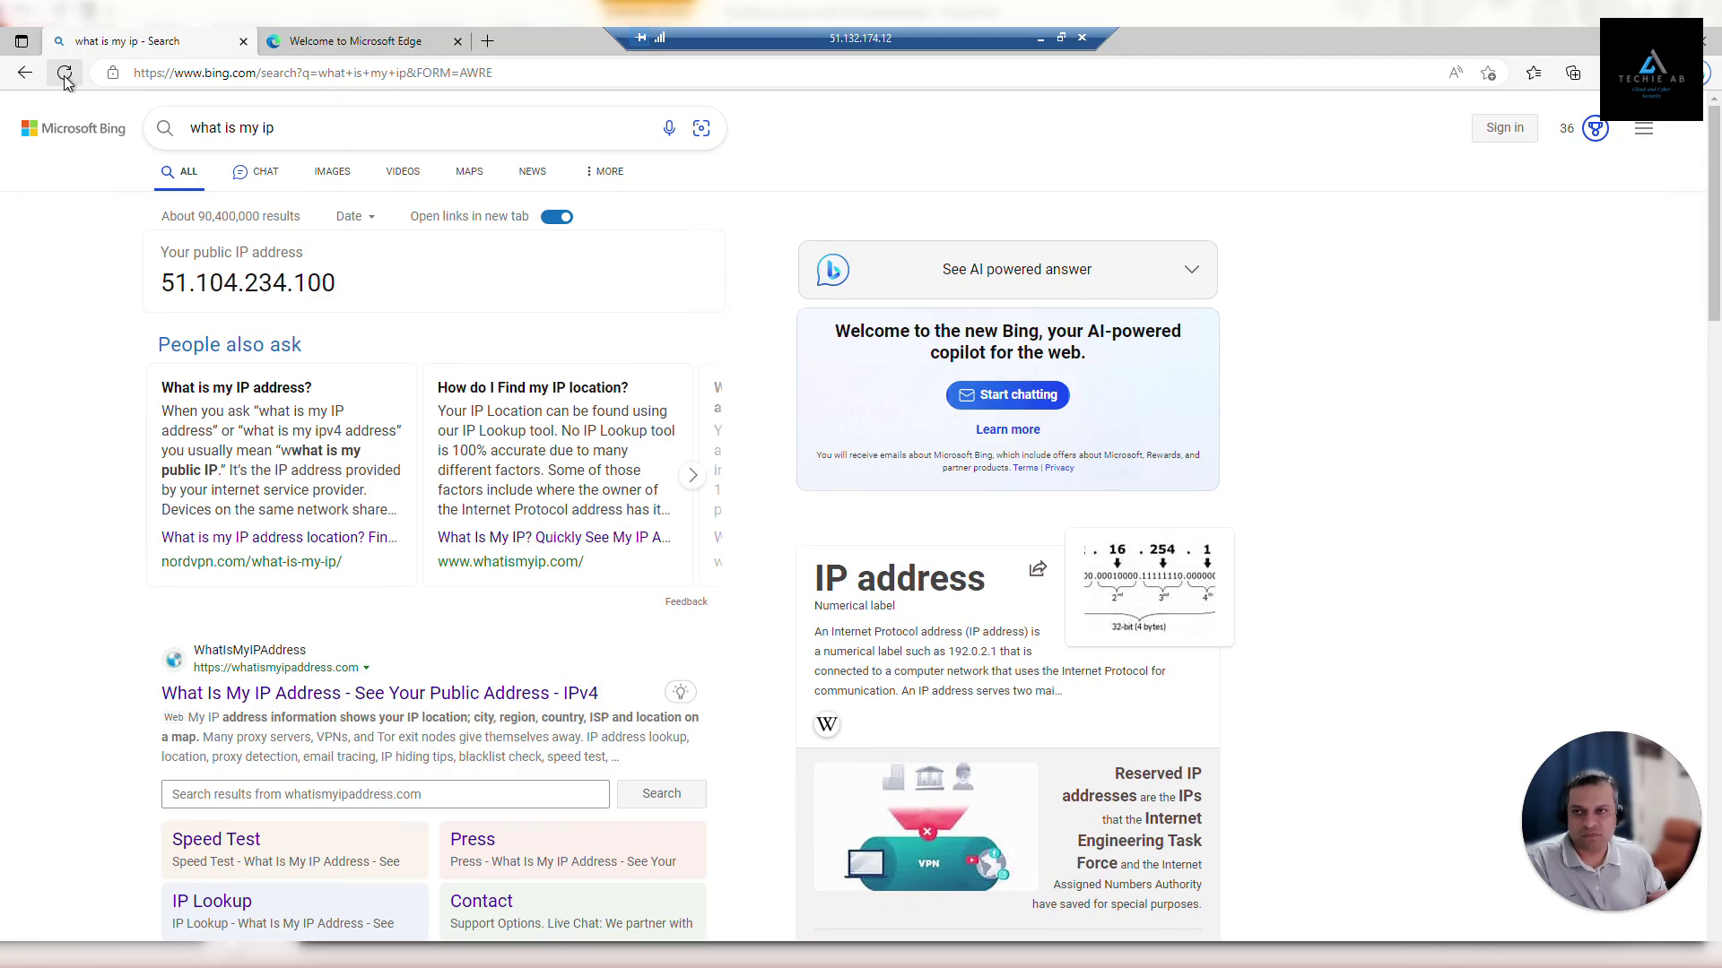
left_click(65, 77)
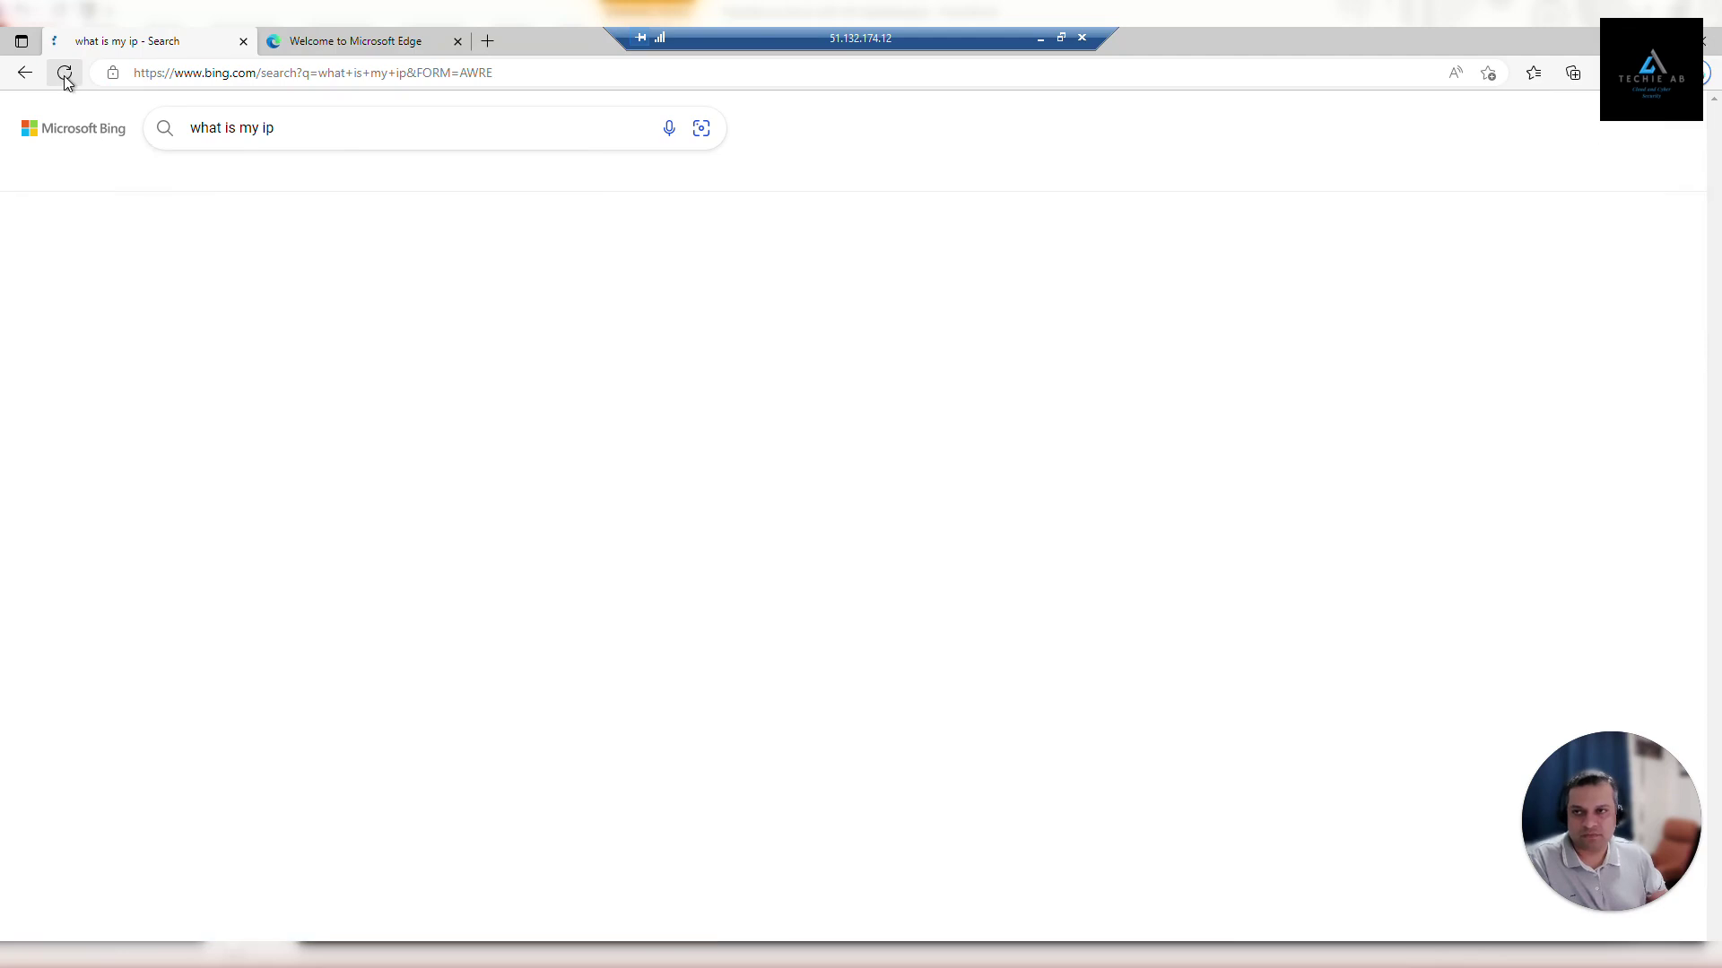
left_click(64, 78)
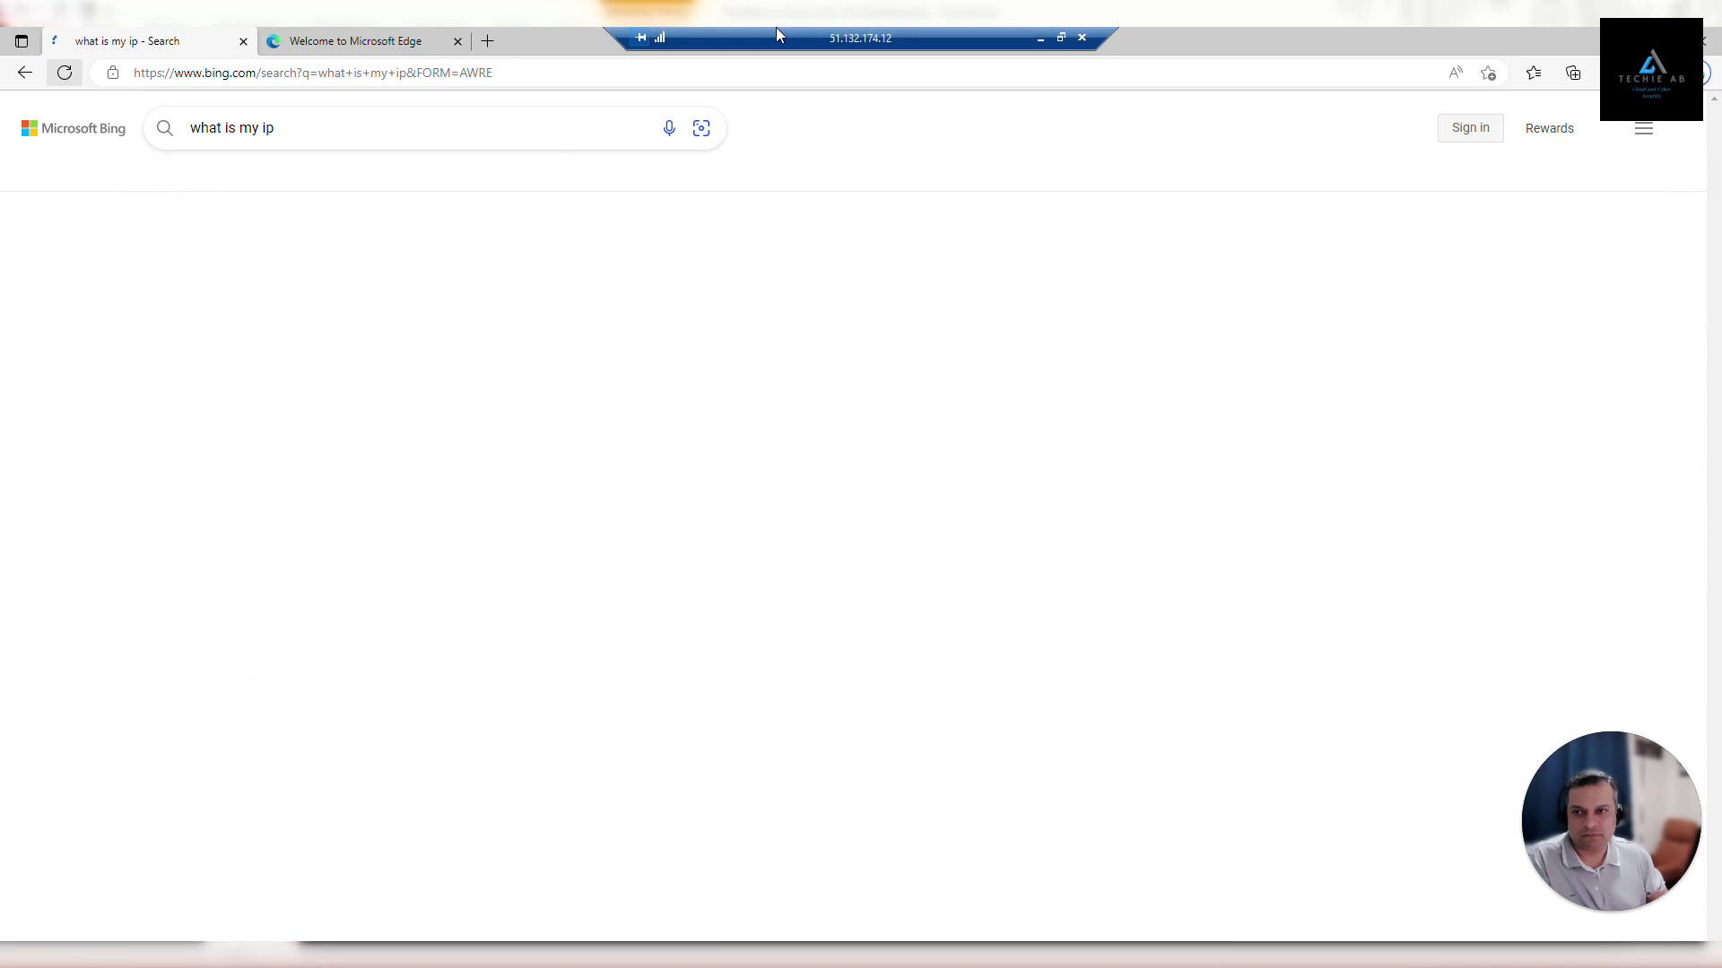
- Compare the untrust NIC public IPs of Palo-FW-01 and Palo-FW-02 with the remote session's public IP, reloading the IP search
left_click(1040, 38)
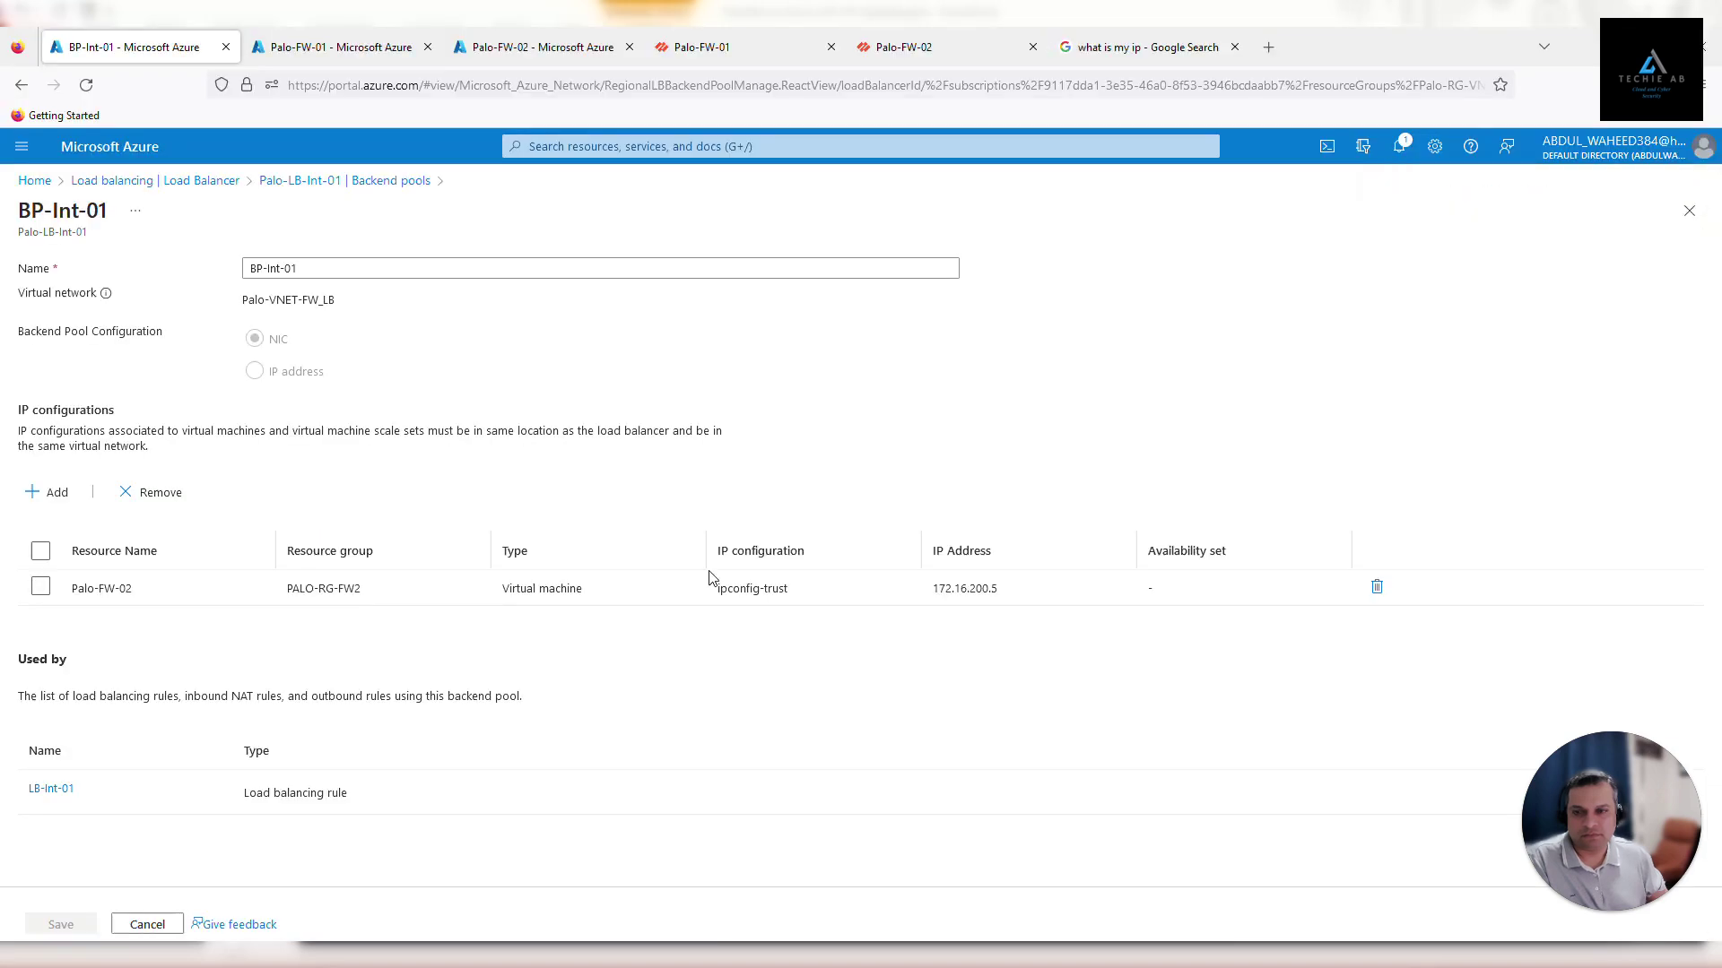
left_click(357, 54)
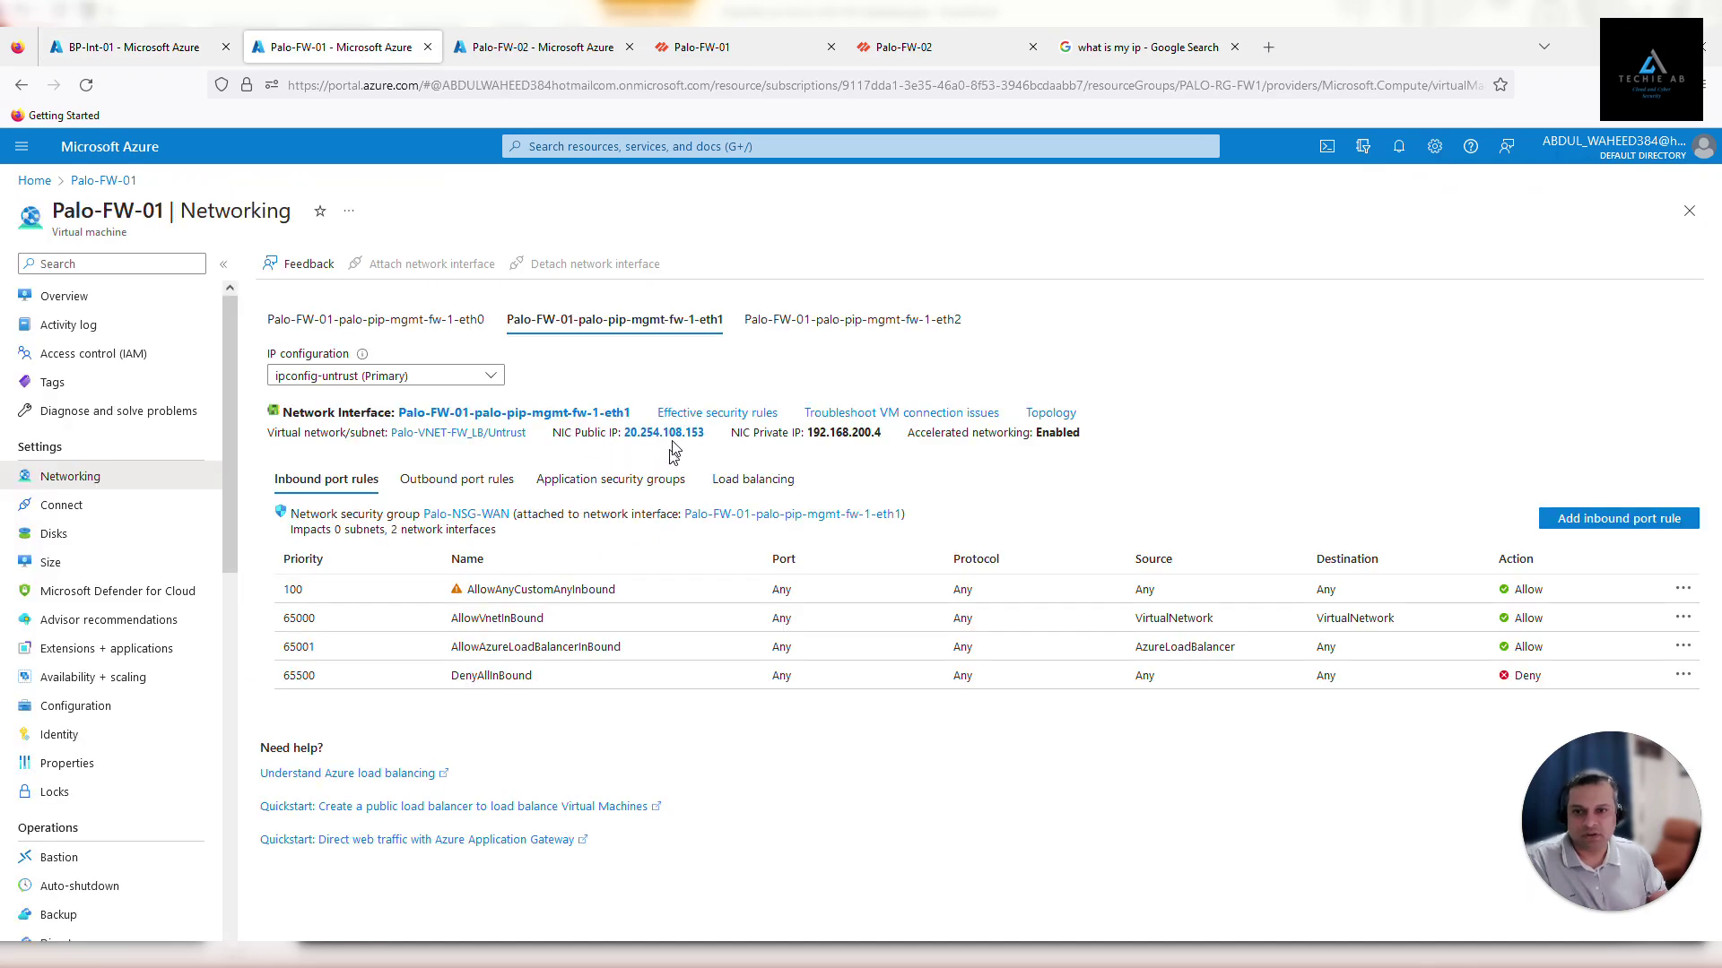
left_click(551, 47)
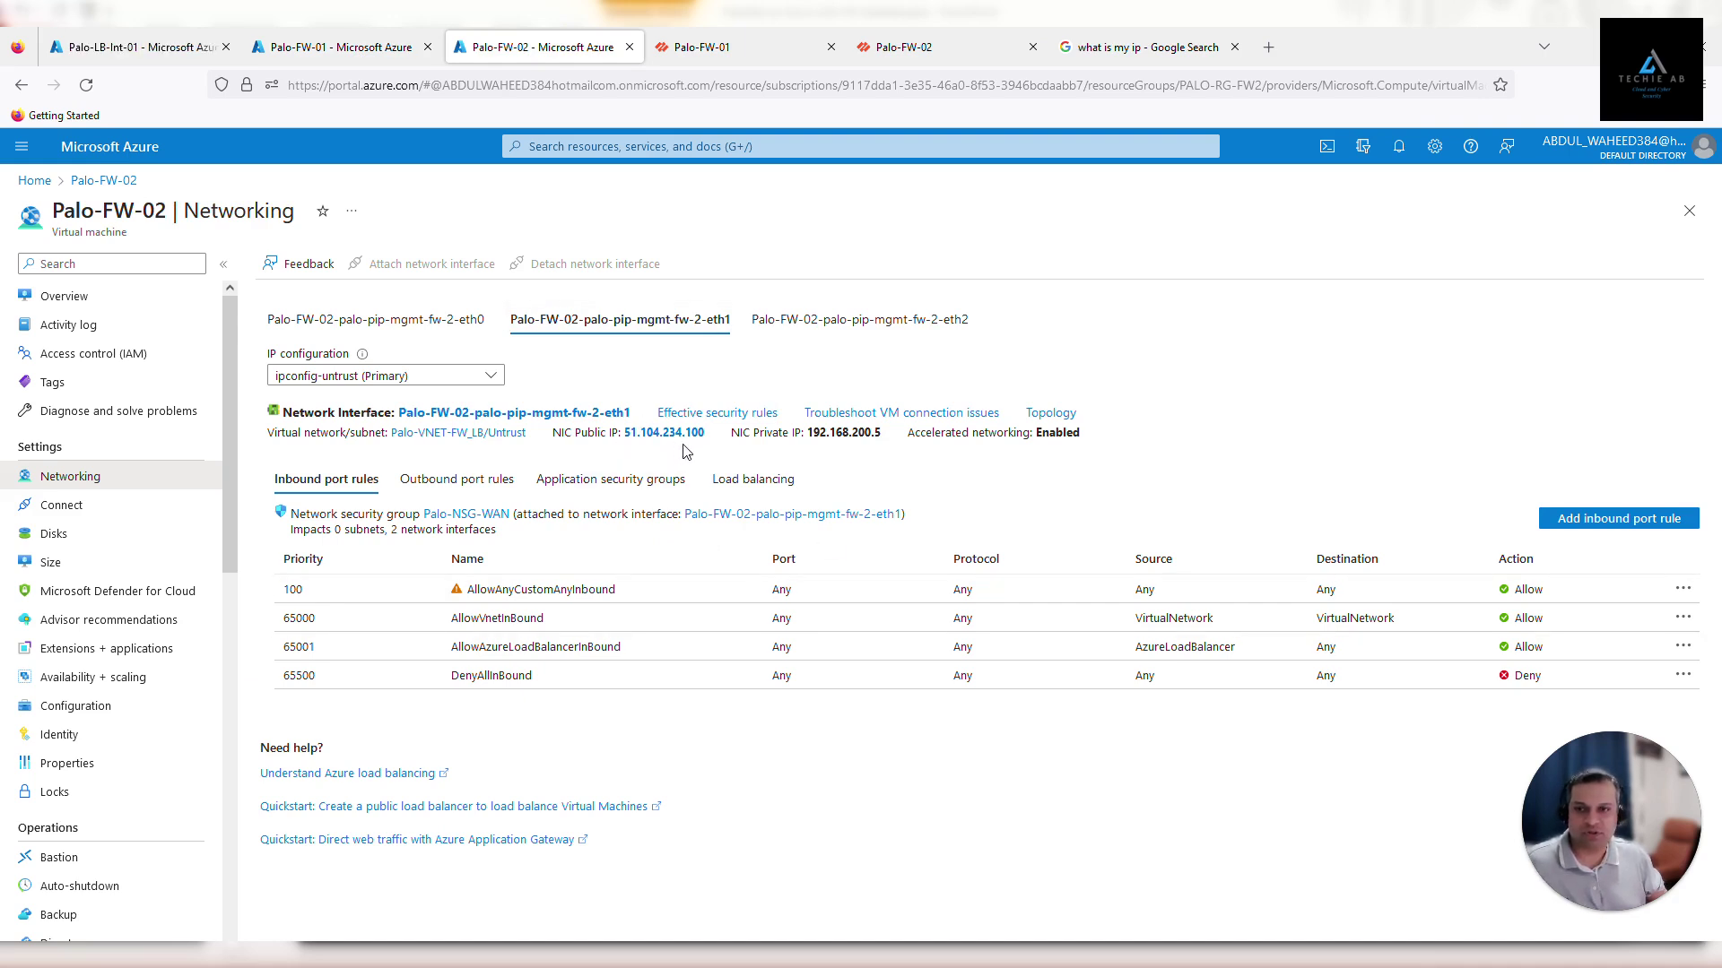
key("alt+Tab")
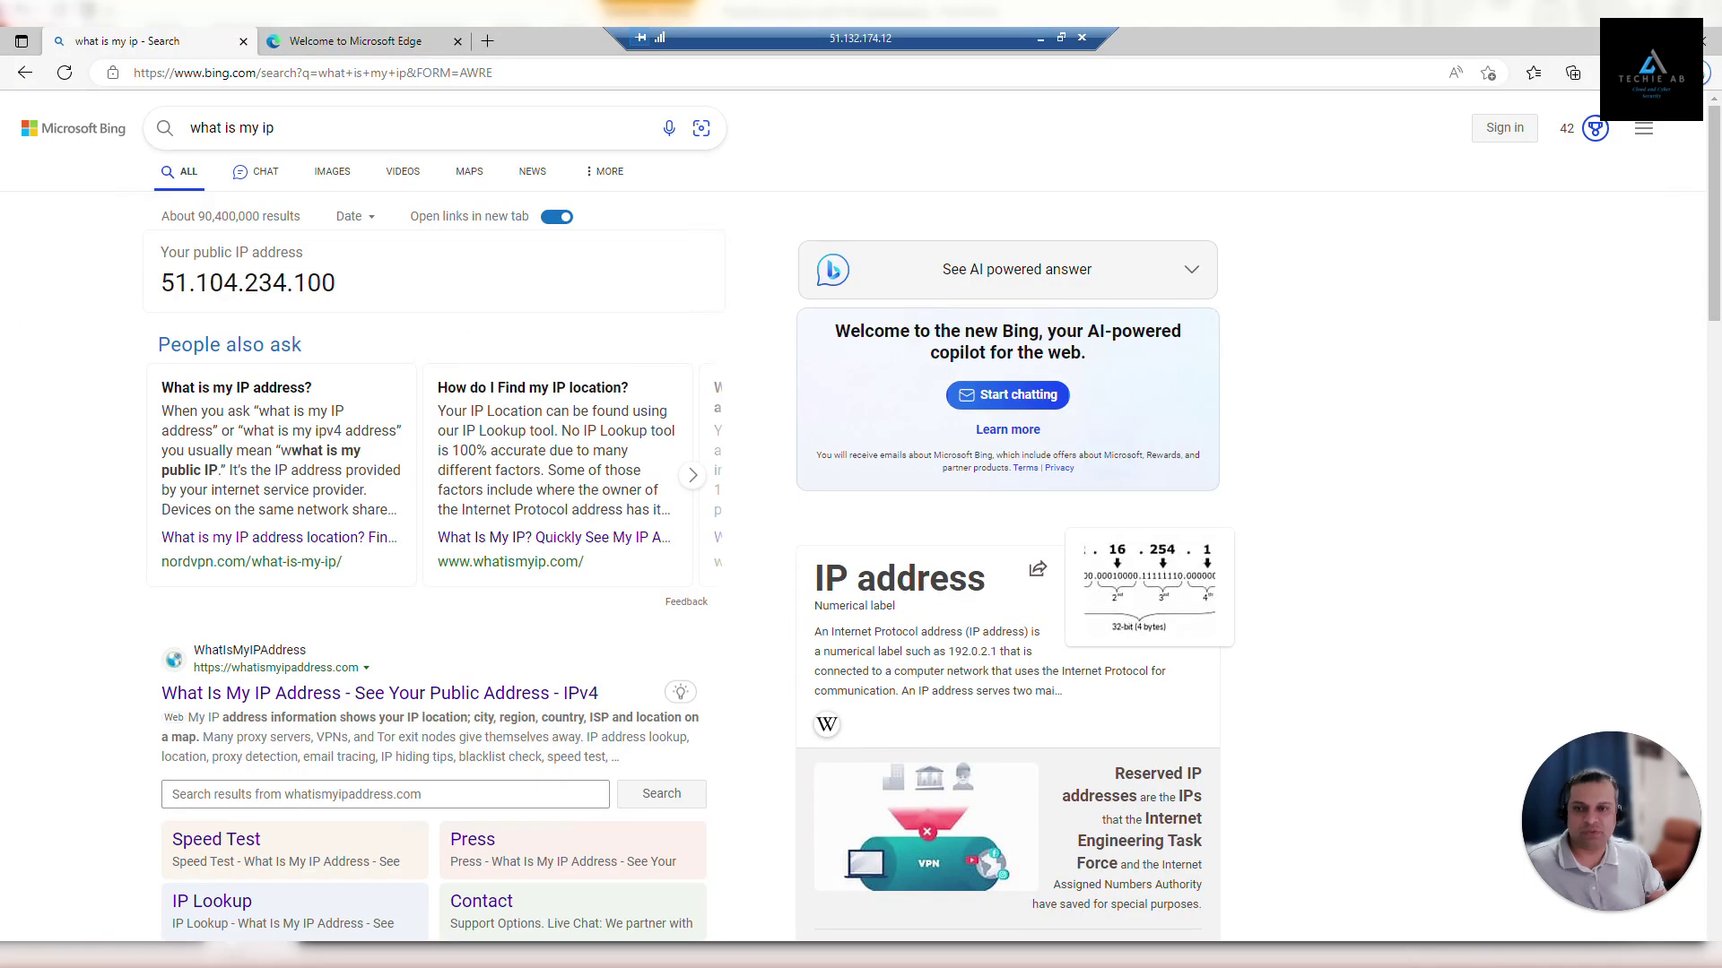
left_click(64, 72)
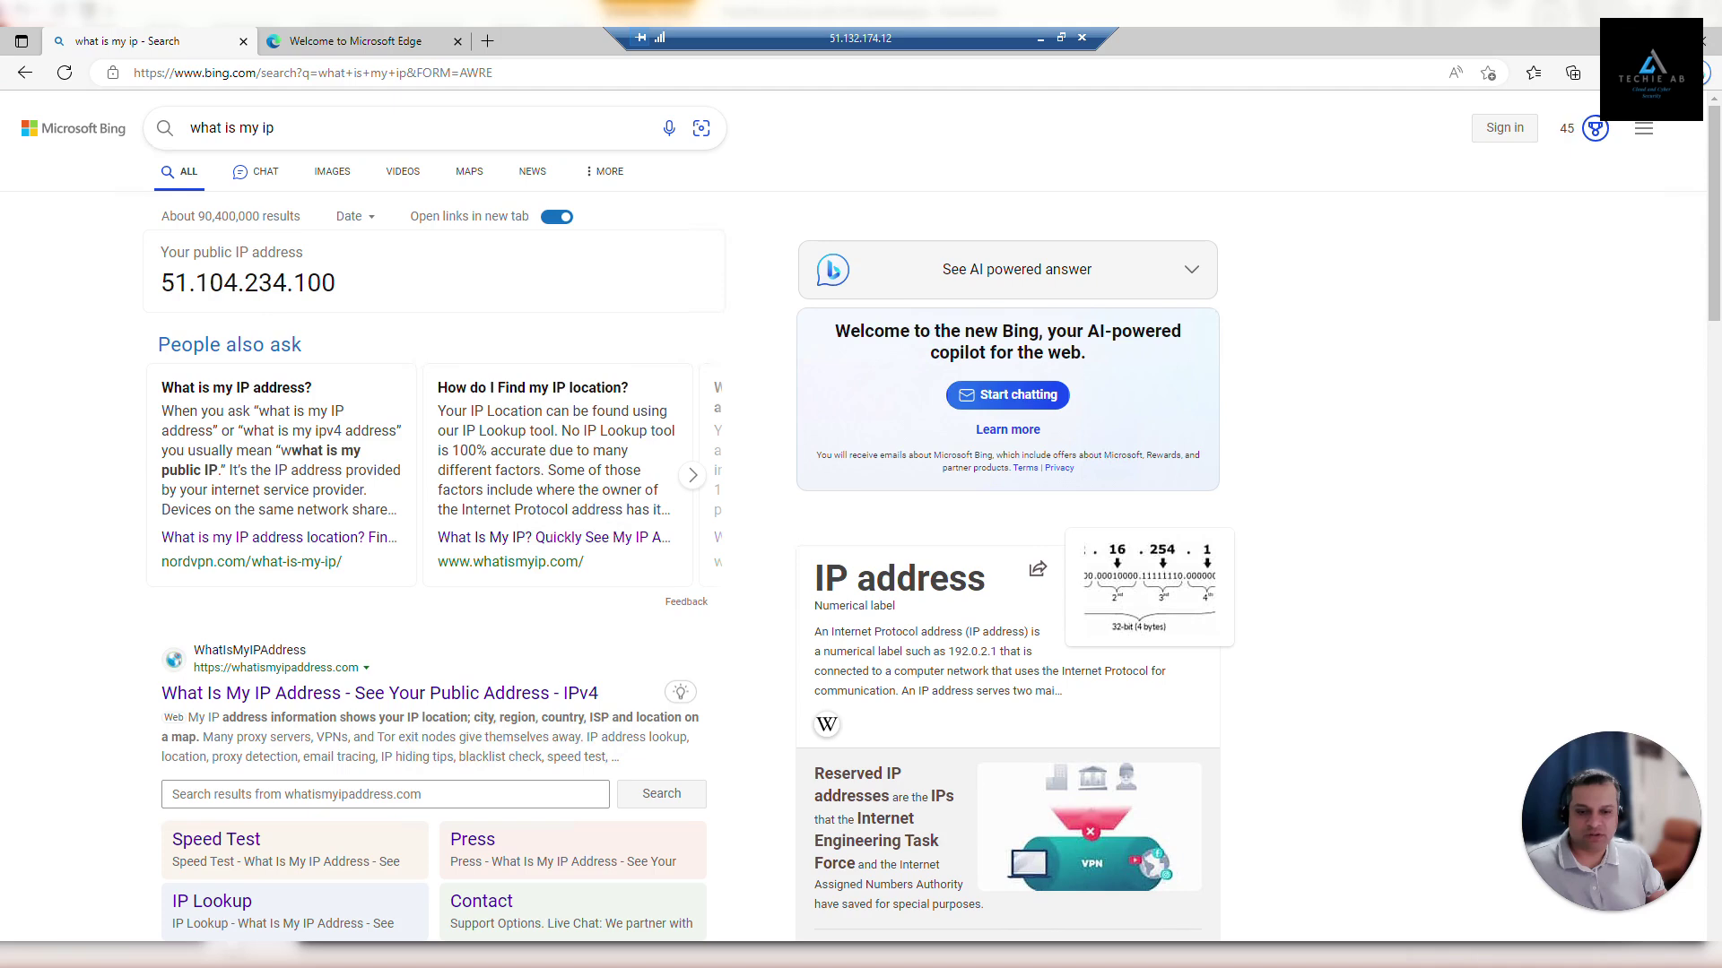
- Check the latest replies of the continuous yahoo.com ping in the remote session, and return to the Azure portal
left_click(1079, 874)
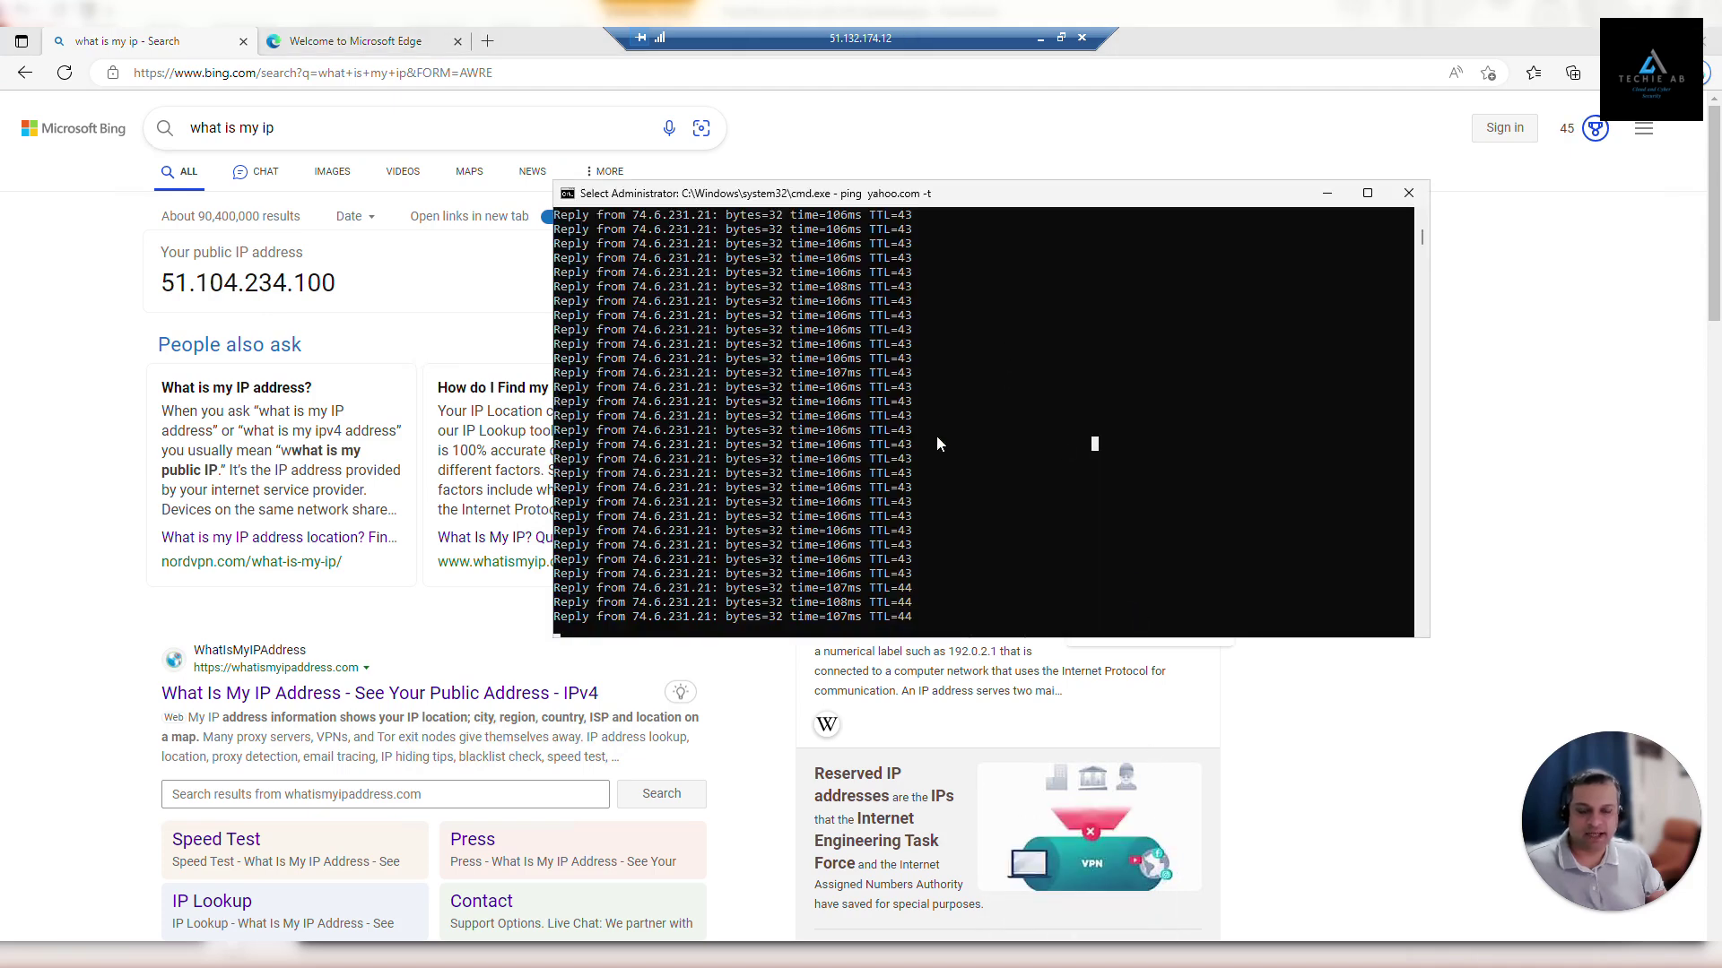
scroll(950, 490, "down", 6)
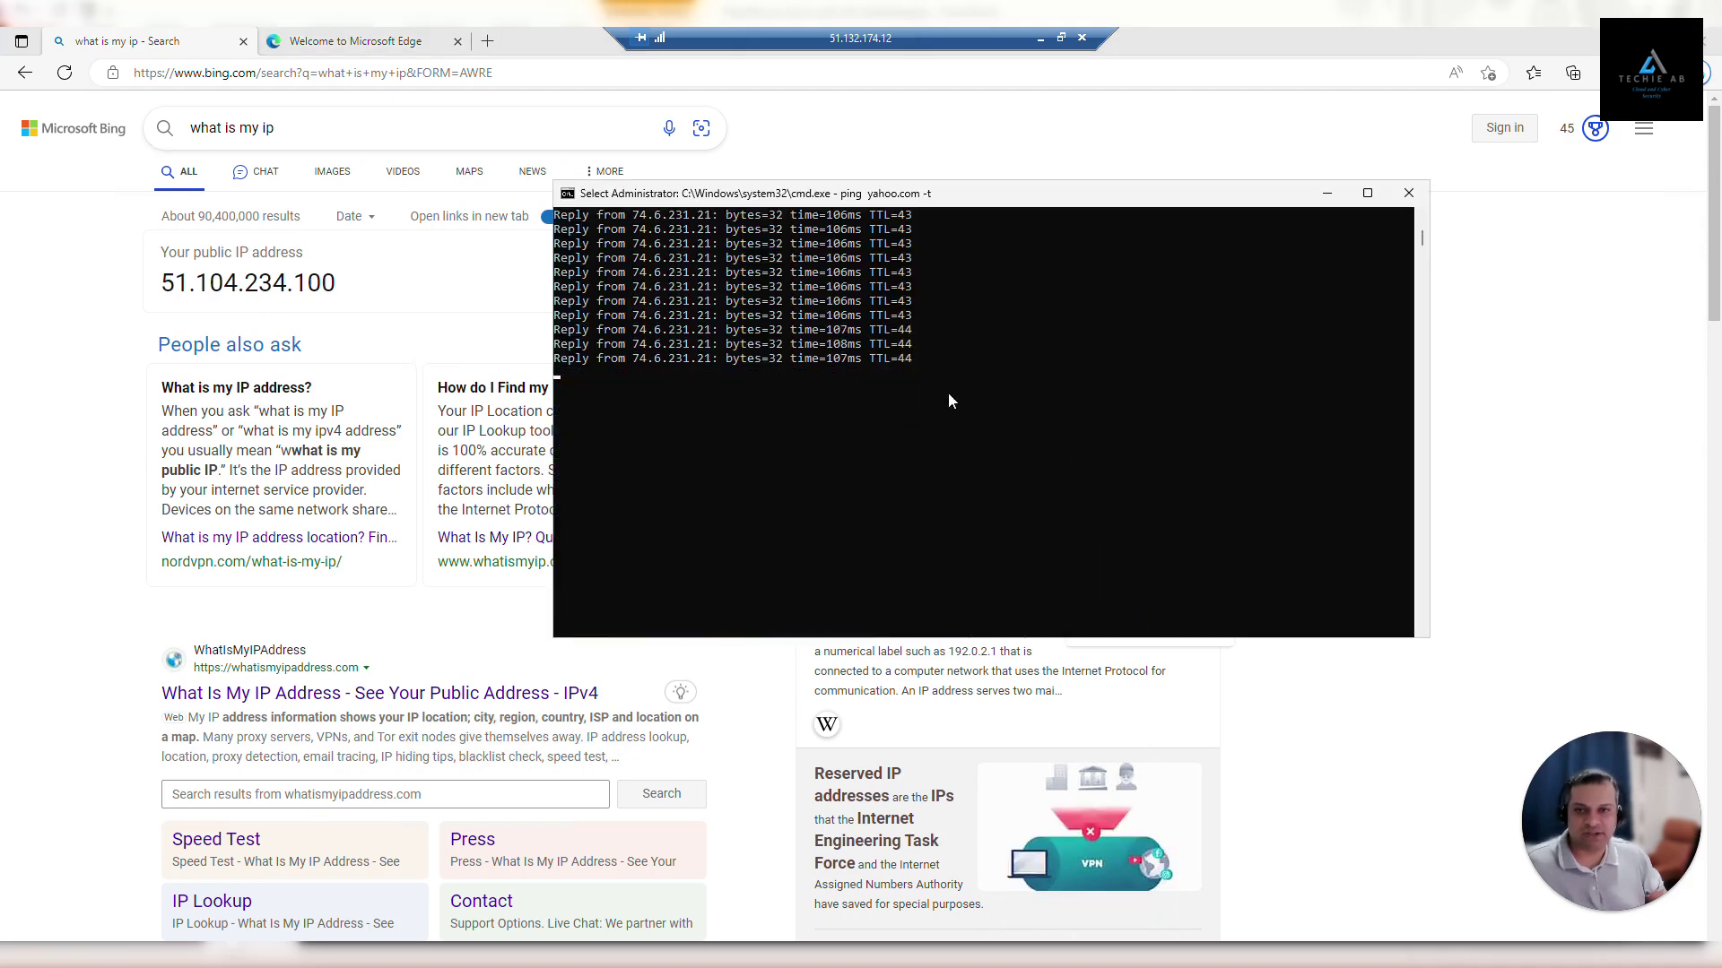
left_click(1040, 39)
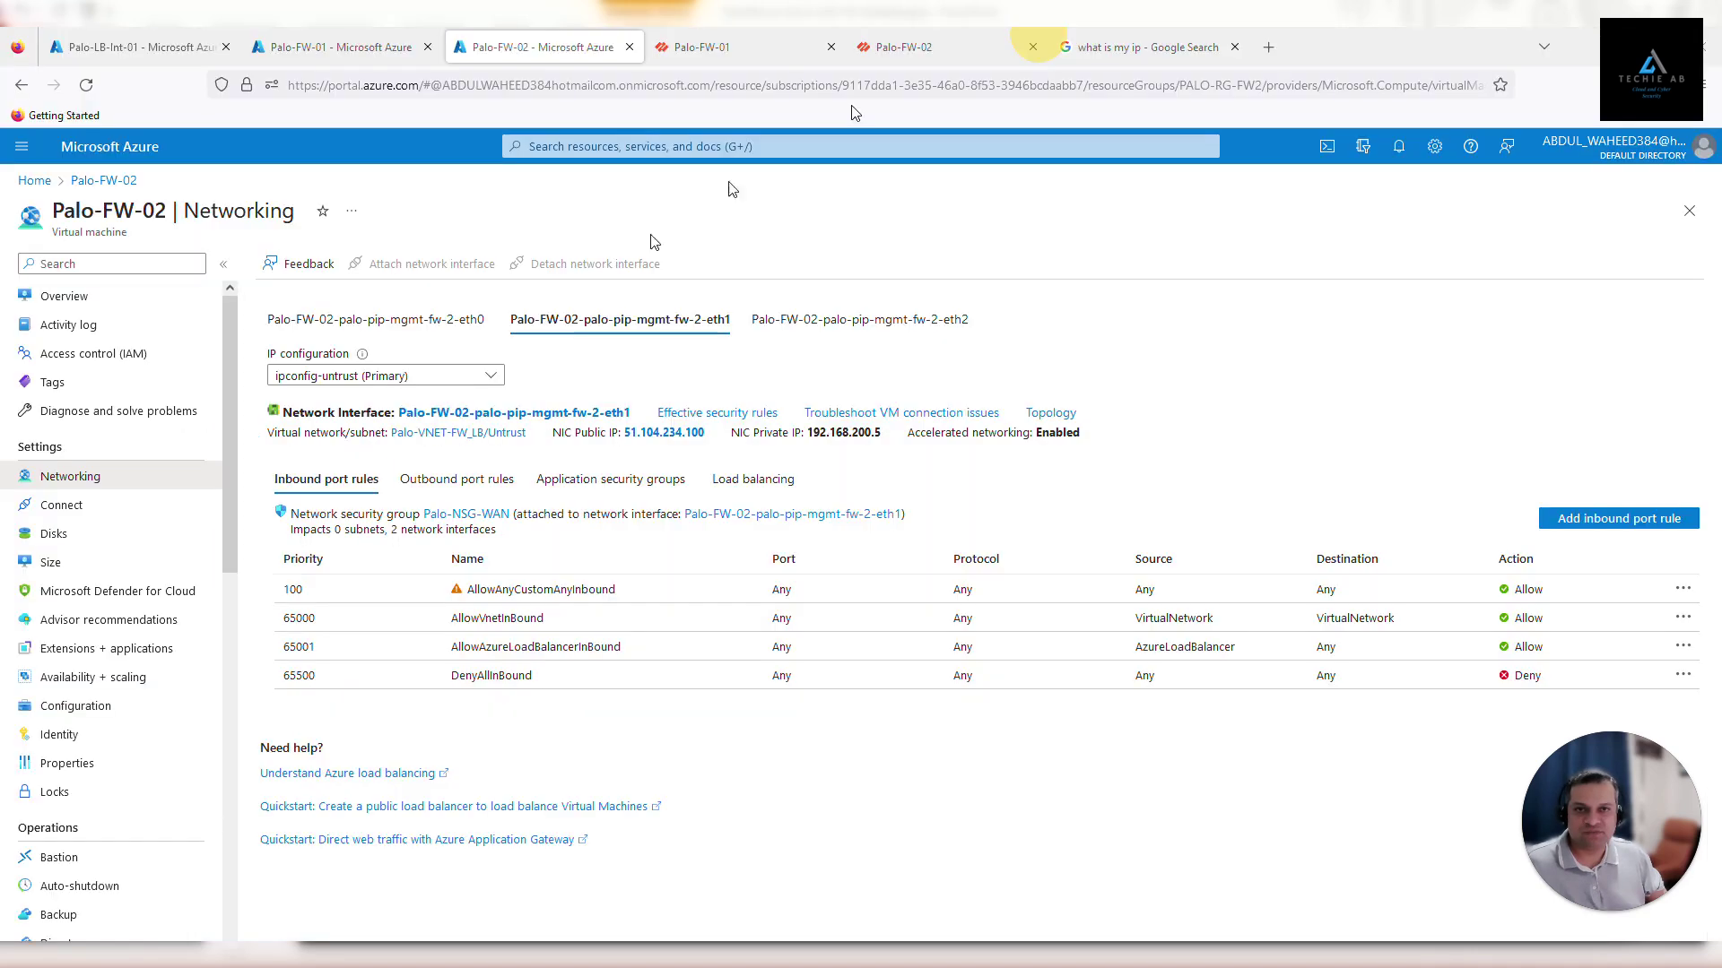
- Refresh the backend pools of Palo-LB-Int-01 and open the BP-Int-01 pool to review its members
left_click(299, 47)
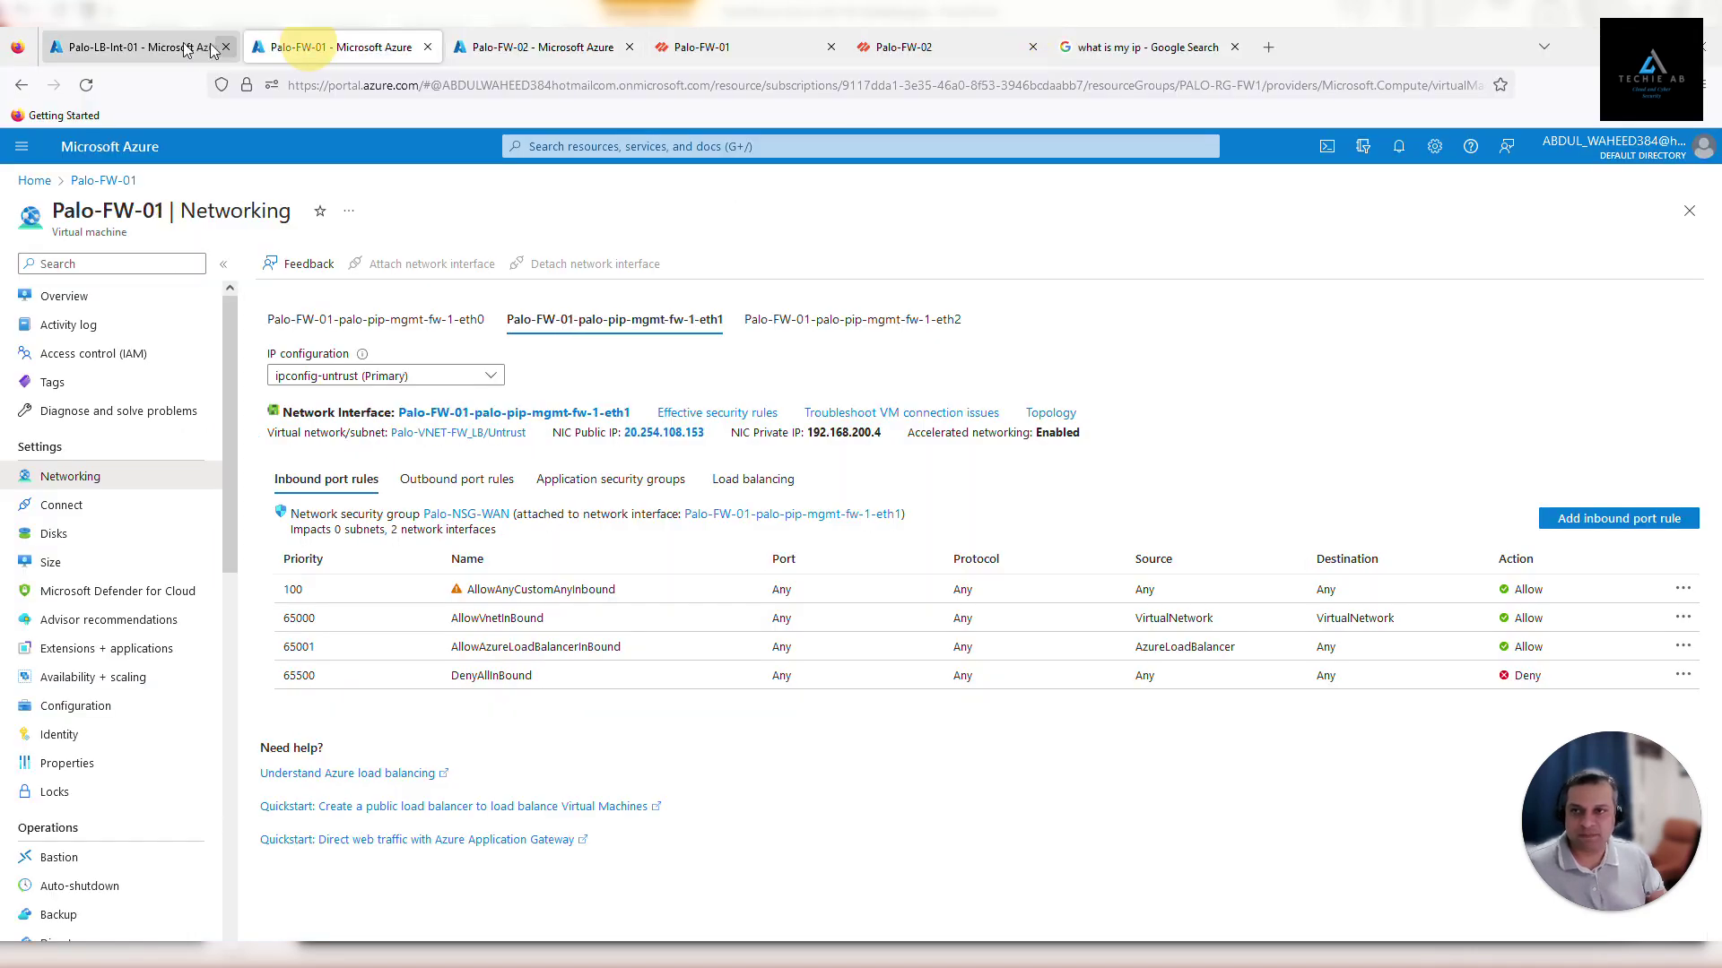
left_click(184, 46)
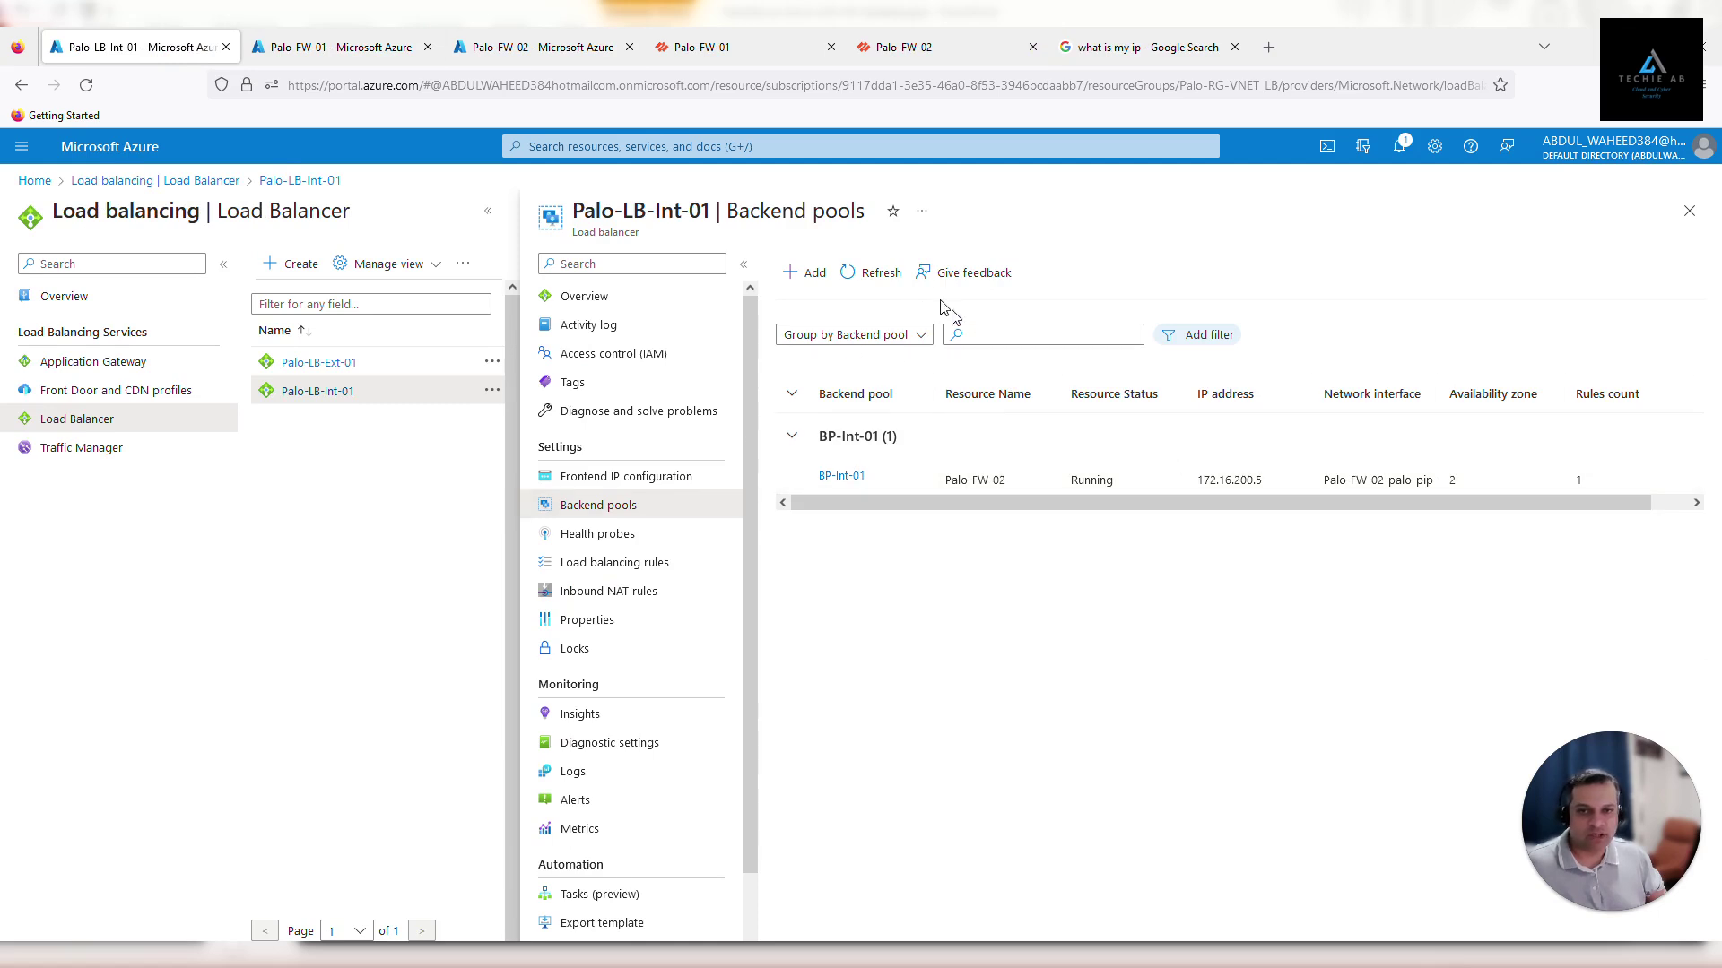
left_click(875, 273)
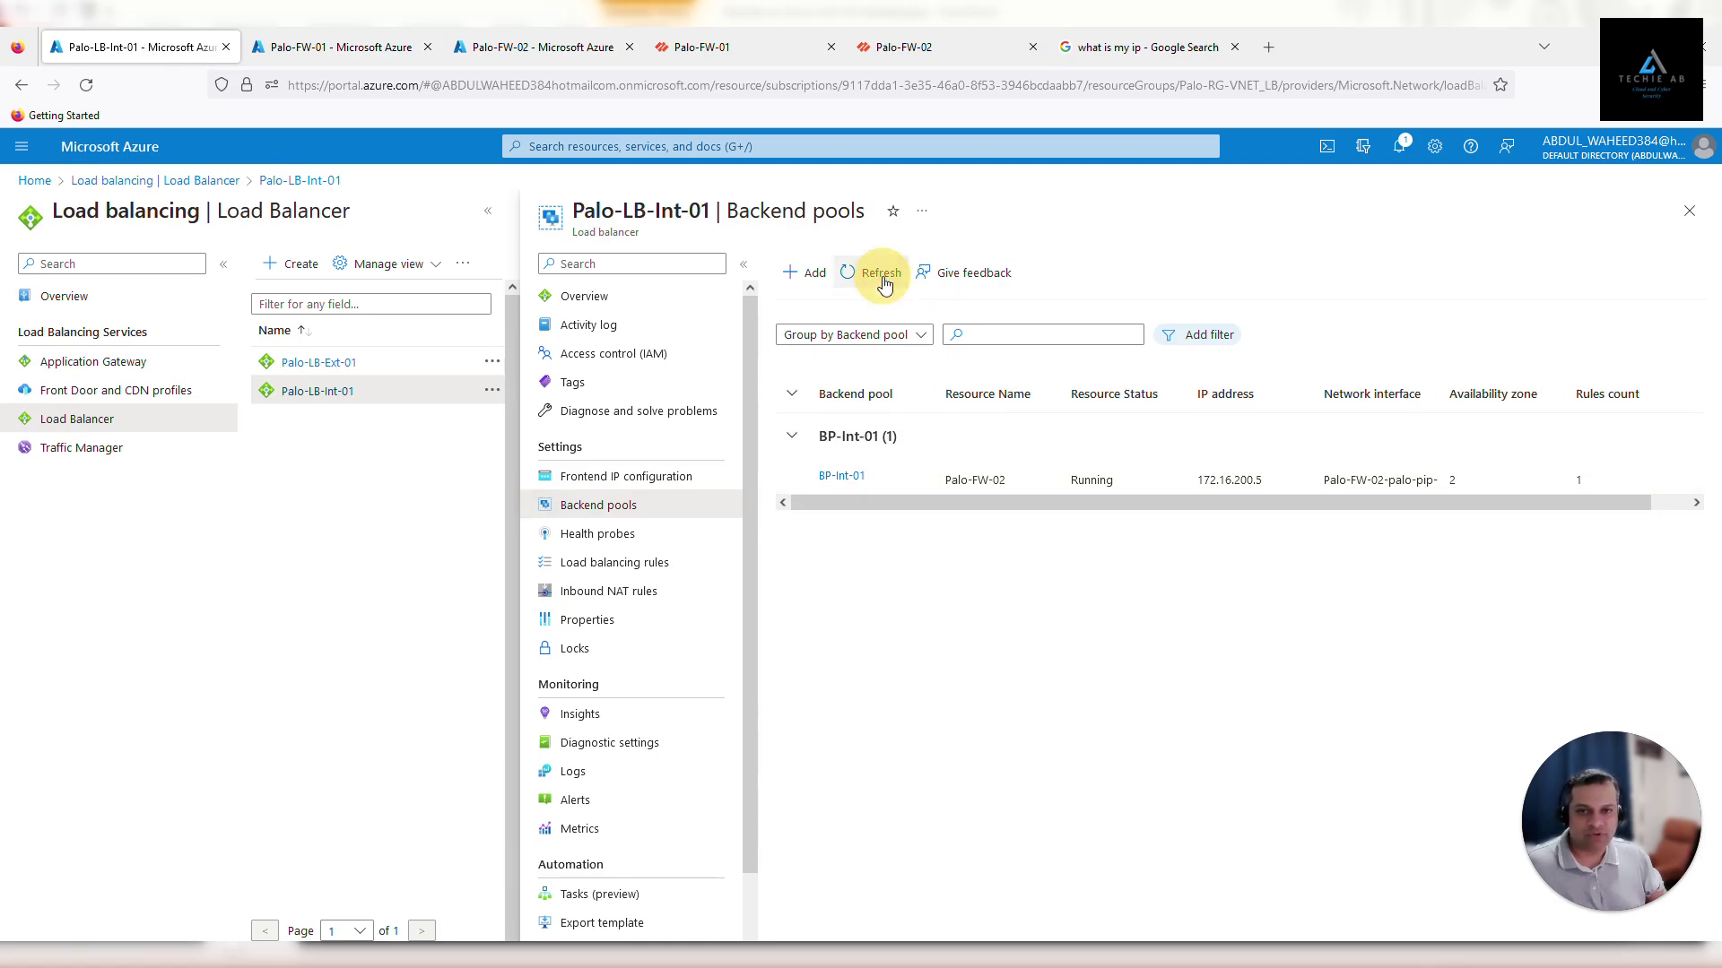
left_click(841, 479)
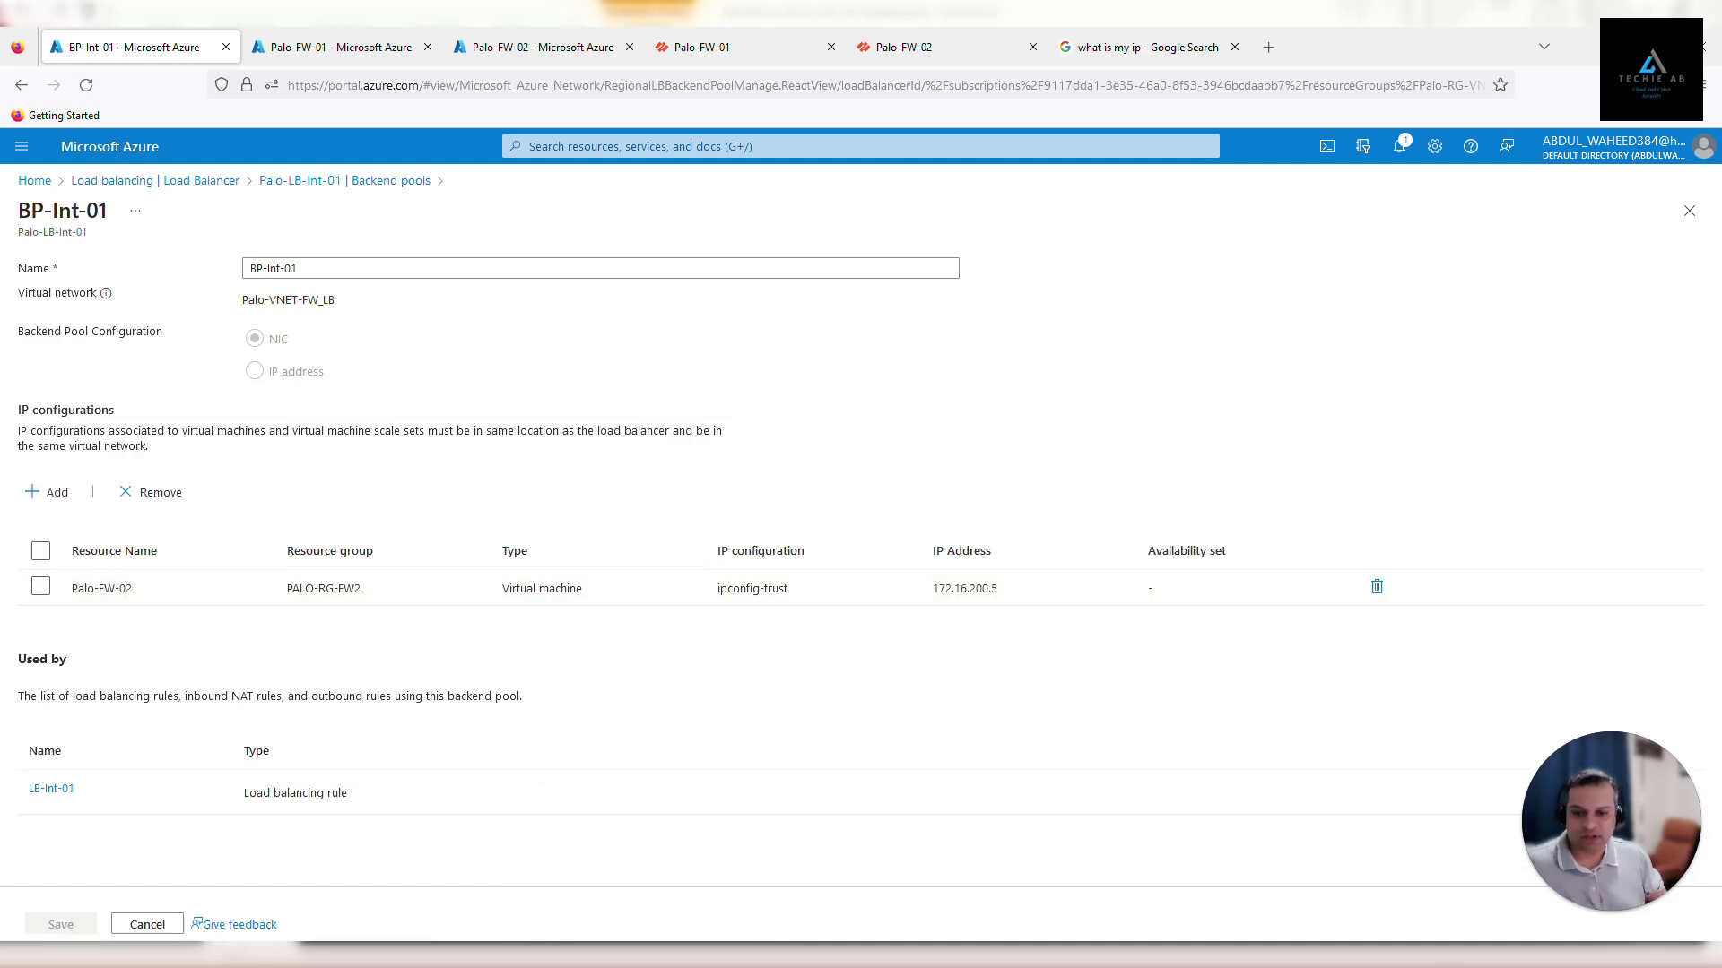
- Switch to the PowerPoint project plan and highlight text in item 11 on outbound traffic and item 12 on East West traffic
key("alt+Tab")
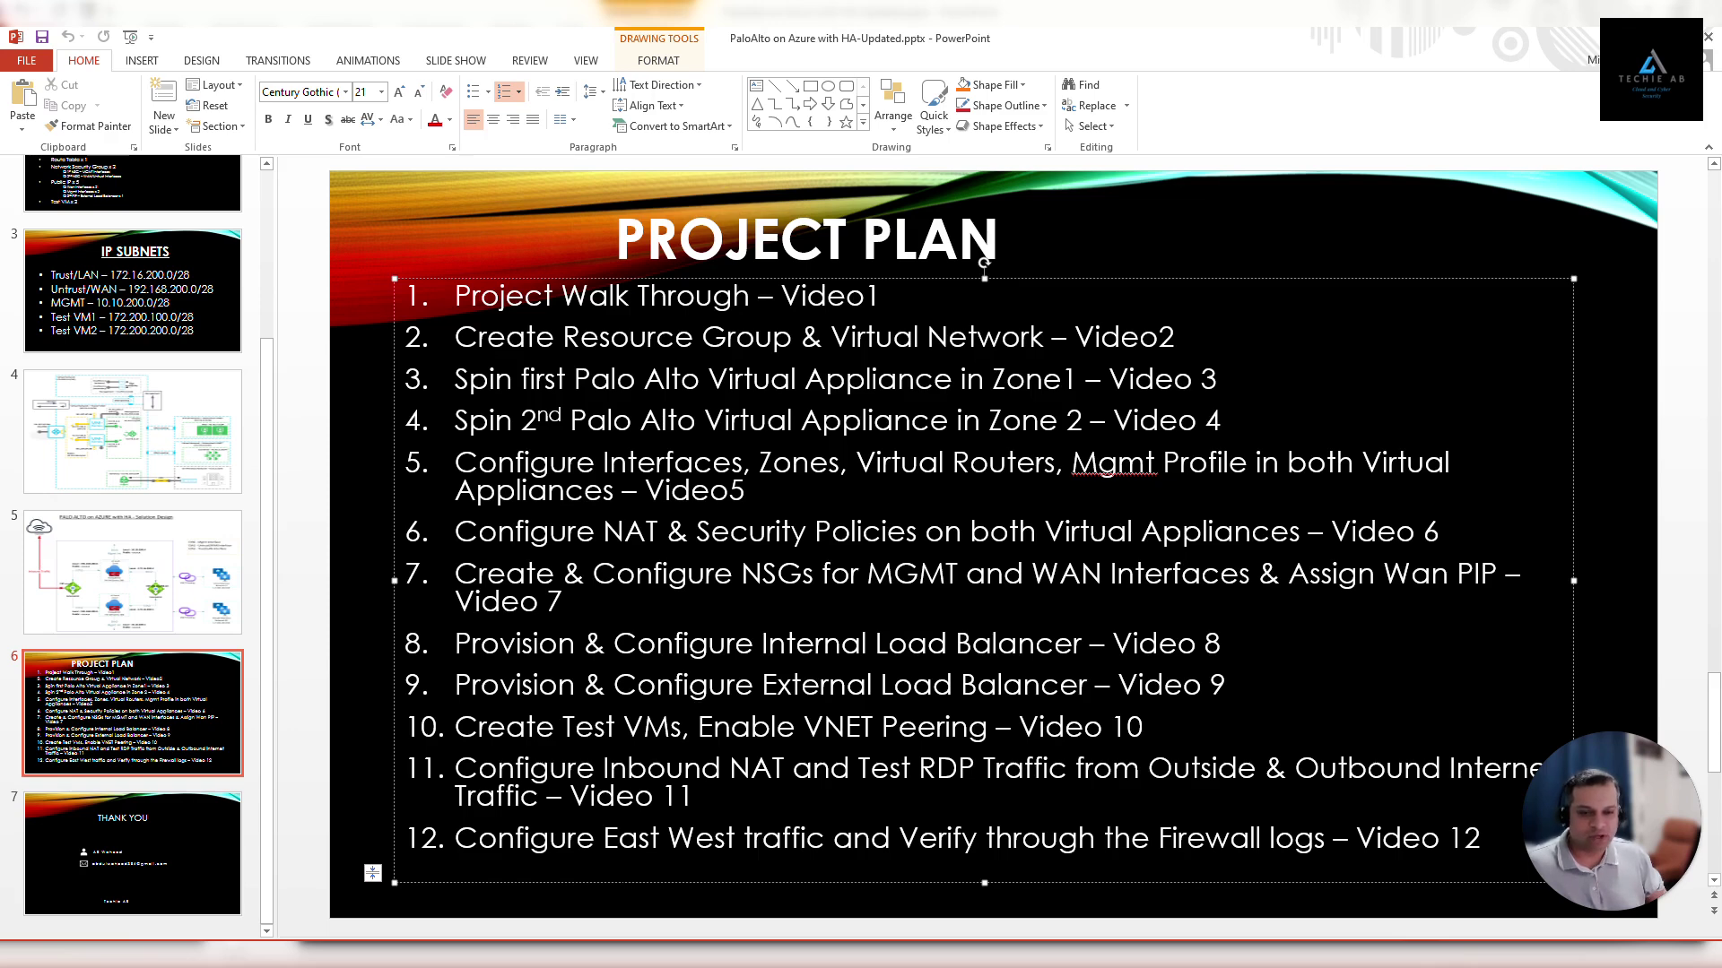
double_click(1281, 769)
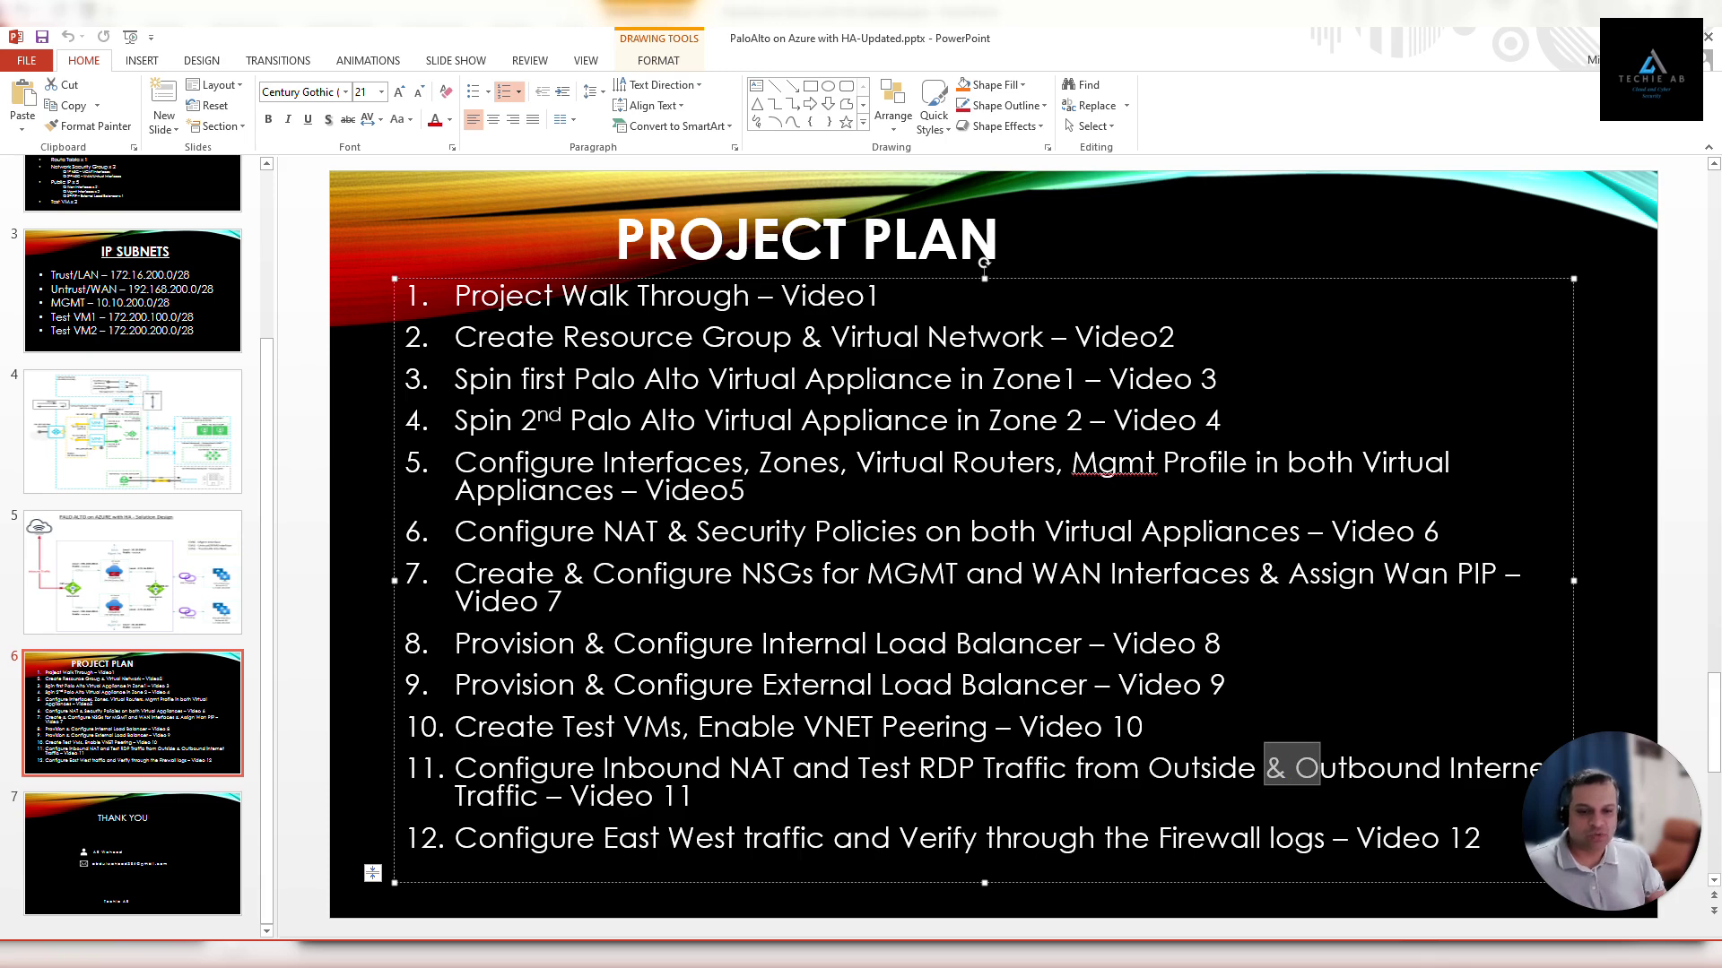
left_click_drag(1354, 839, 810, 842)
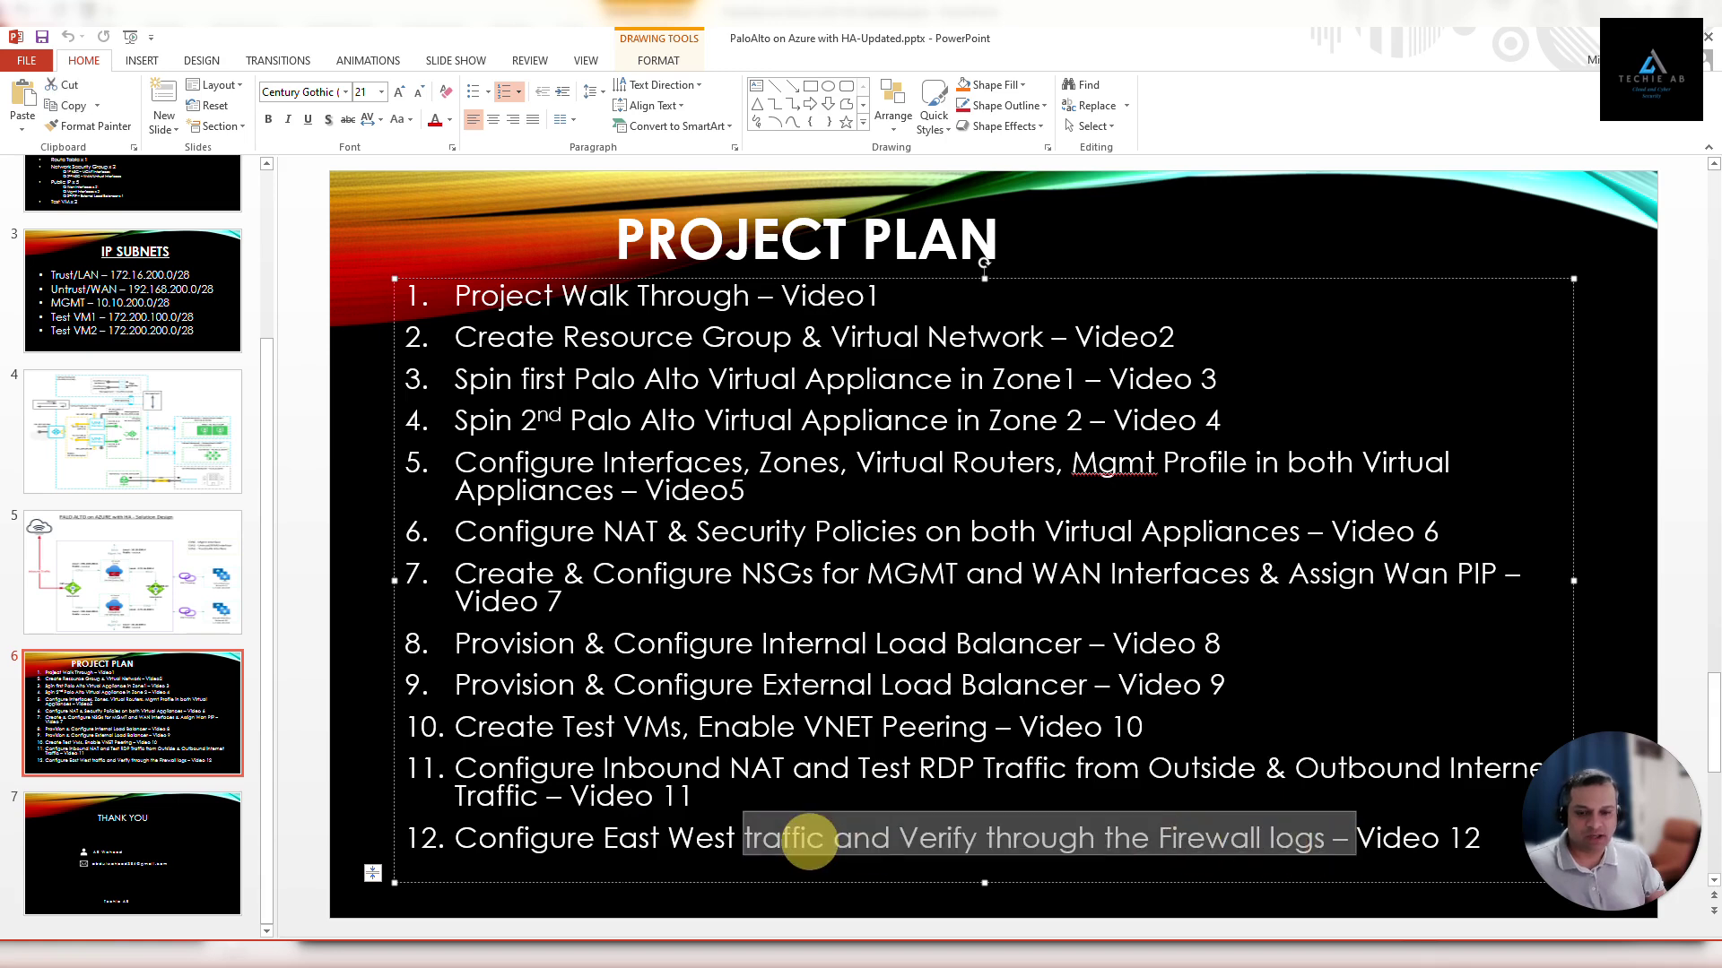